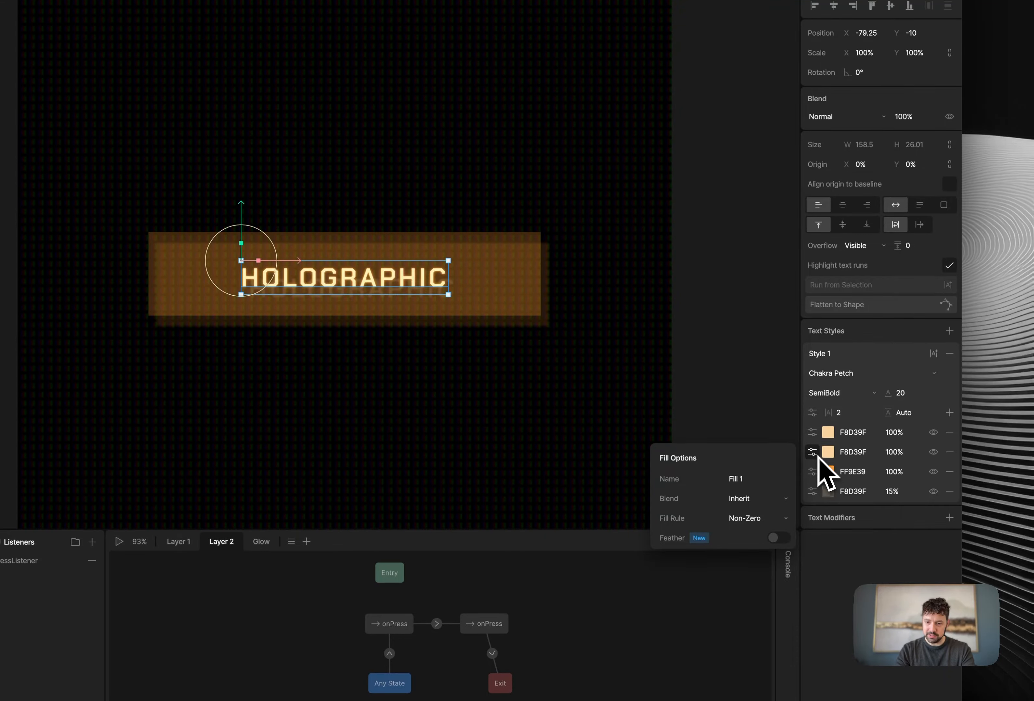
Step: Copy the F8D39F text fill colour from the Untitled file and apply it to the HOLOGRAPHIC text in the Holographic Button file
{"action": "left_click", "coordinate": [817, 456]}
{"action": "left_click", "coordinate": [854, 452]}
{"action": "key", "text": "super+c"}
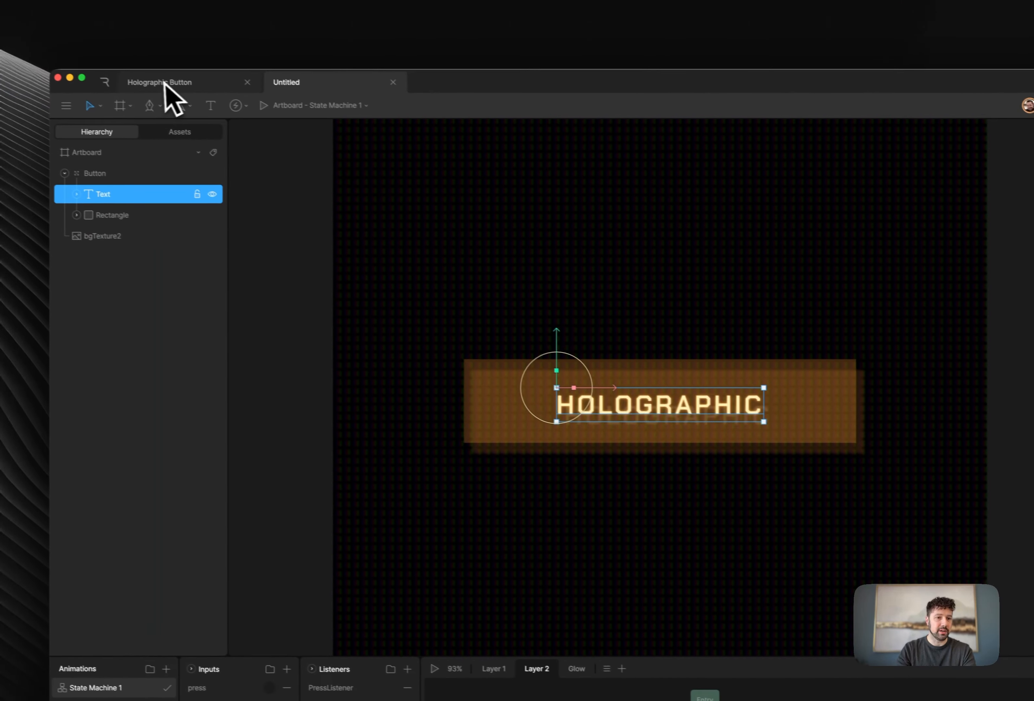
{"action": "left_click", "coordinate": [172, 85]}
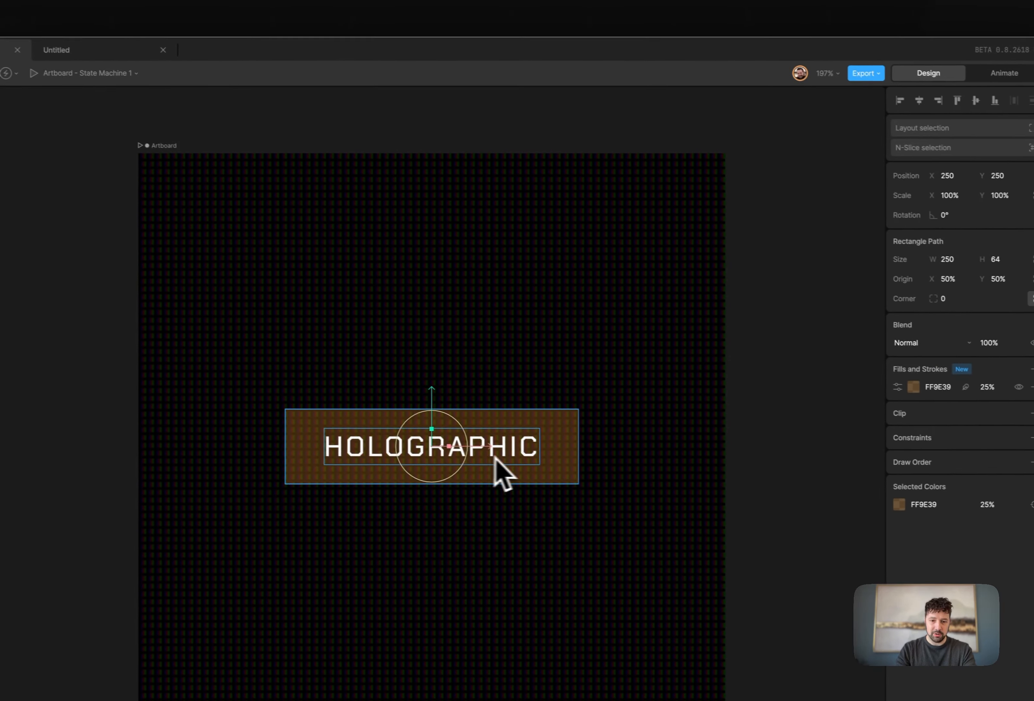
{"action": "left_click", "coordinate": [496, 459]}
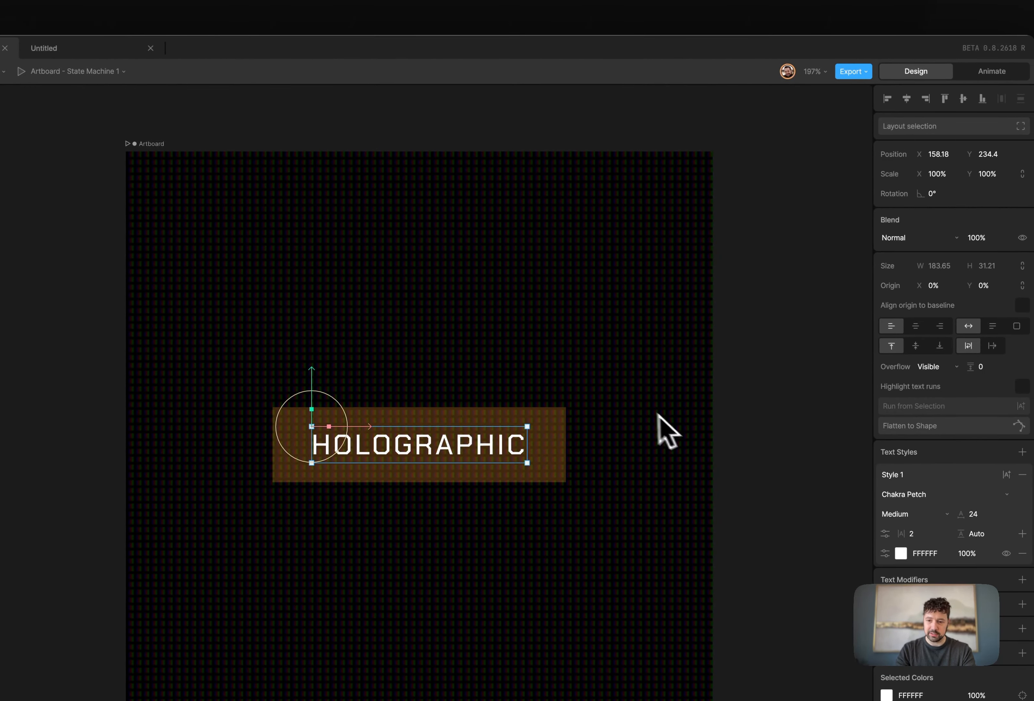
{"action": "left_click", "coordinate": [925, 553]}
{"action": "key", "text": "super+v"}
{"action": "key", "text": "Return"}
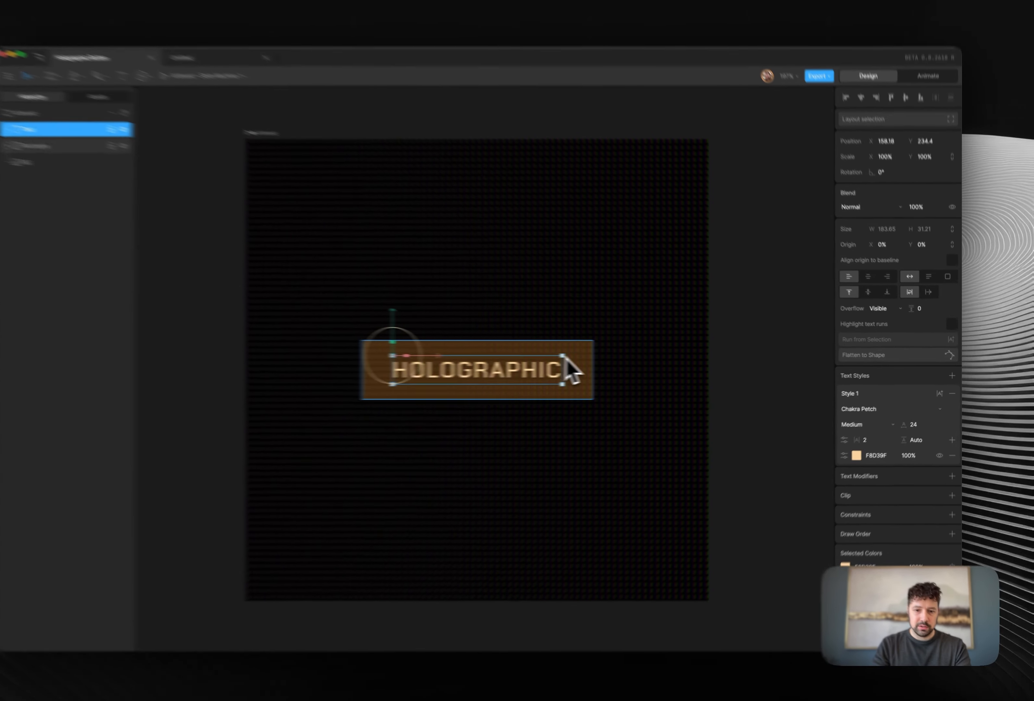
Step: Add a second fill to the button rectangle and move it below the existing FF9E39 fill
{"action": "left_click", "coordinate": [611, 373]}
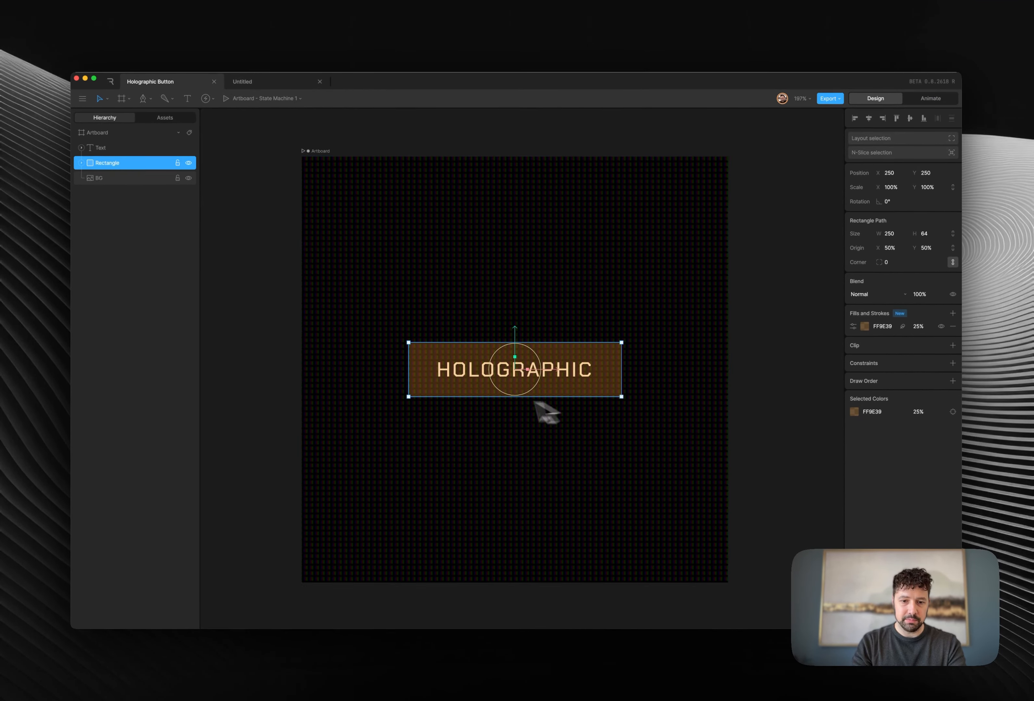
{"action": "left_click", "coordinate": [136, 148]}
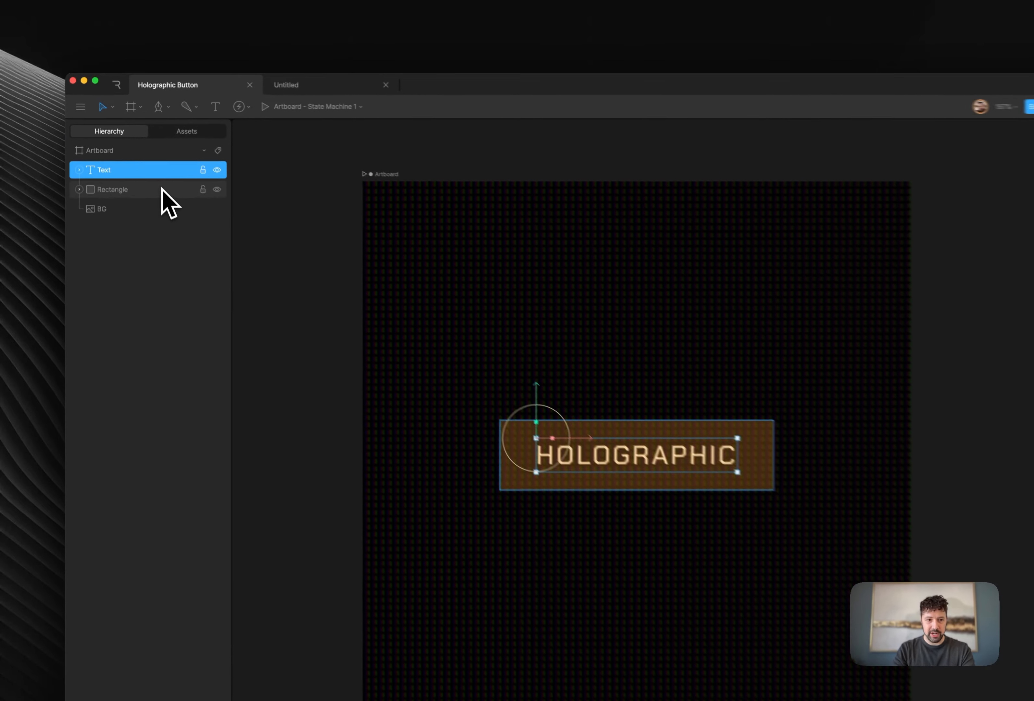
{"action": "left_click", "coordinate": [147, 163]}
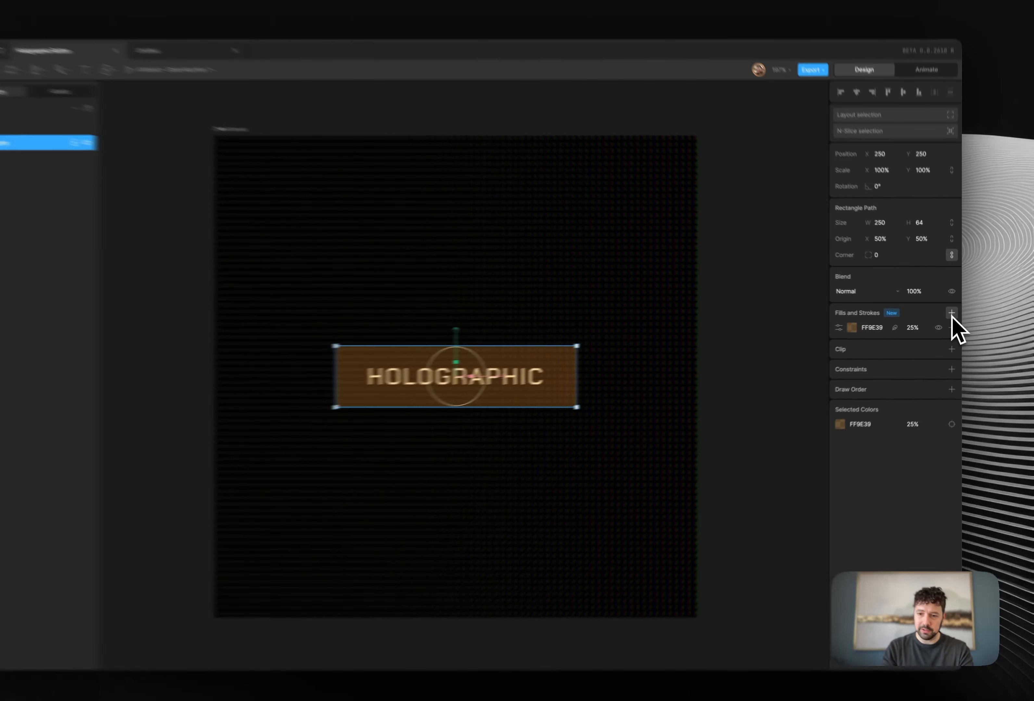
{"action": "left_click", "coordinate": [951, 313]}
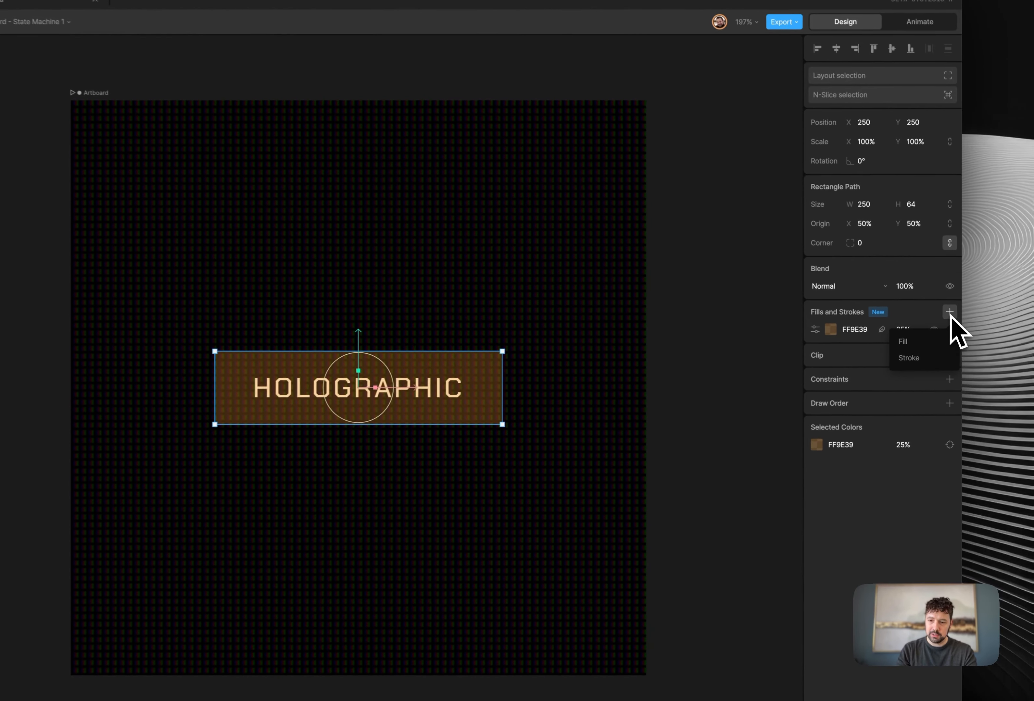
{"action": "left_click", "coordinate": [921, 331]}
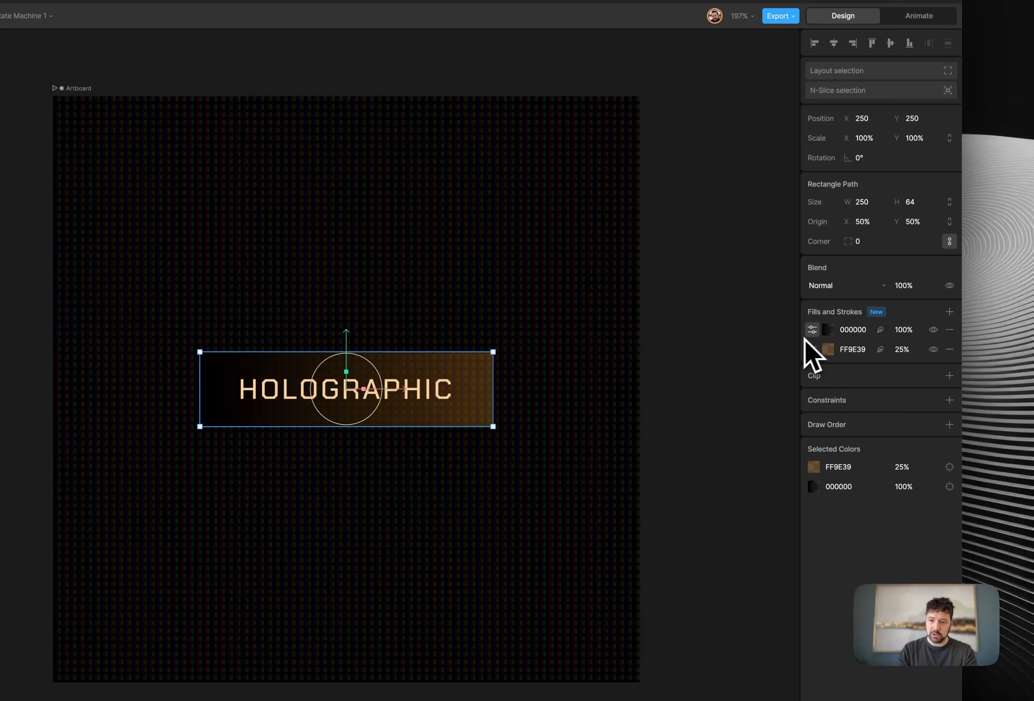
{"action": "left_click", "coordinate": [812, 332]}
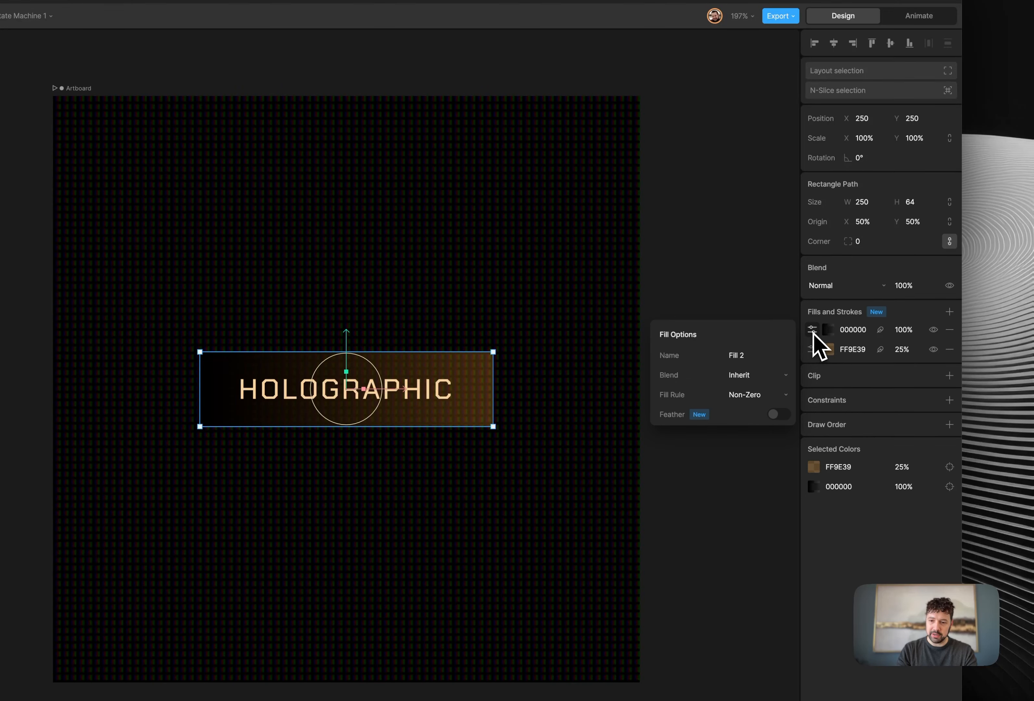
{"action": "left_click_drag", "start_coordinate": [812, 335], "coordinate": [820, 364]}
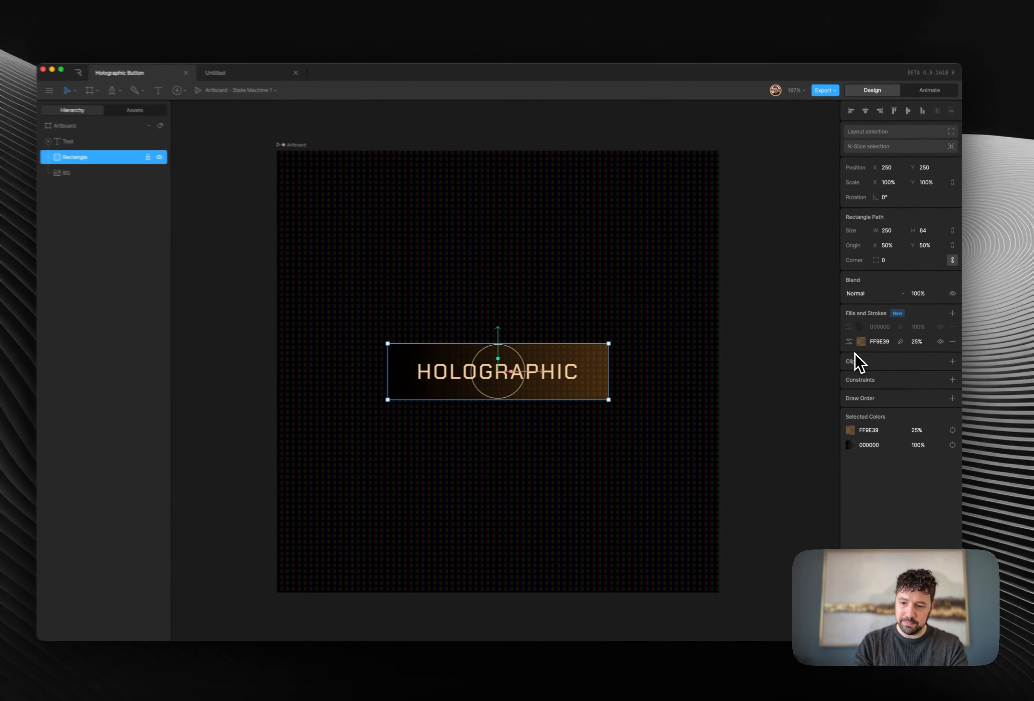
{"action": "left_click_drag", "start_coordinate": [858, 351], "coordinate": [859, 350]}
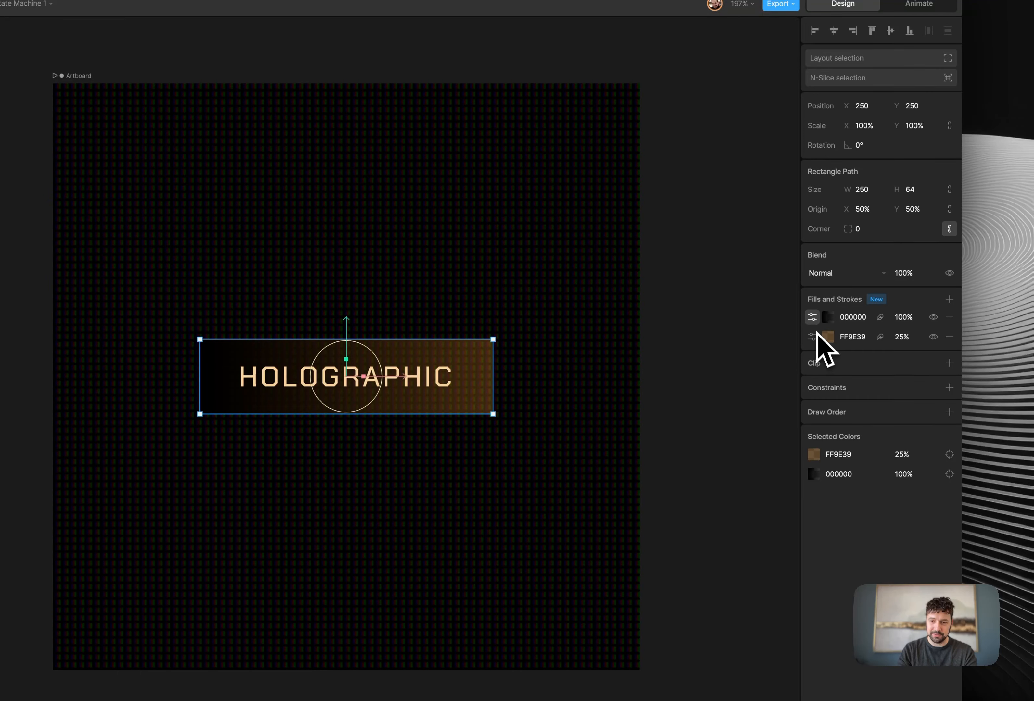
{"action": "left_click_drag", "start_coordinate": [815, 338], "coordinate": [816, 317]}
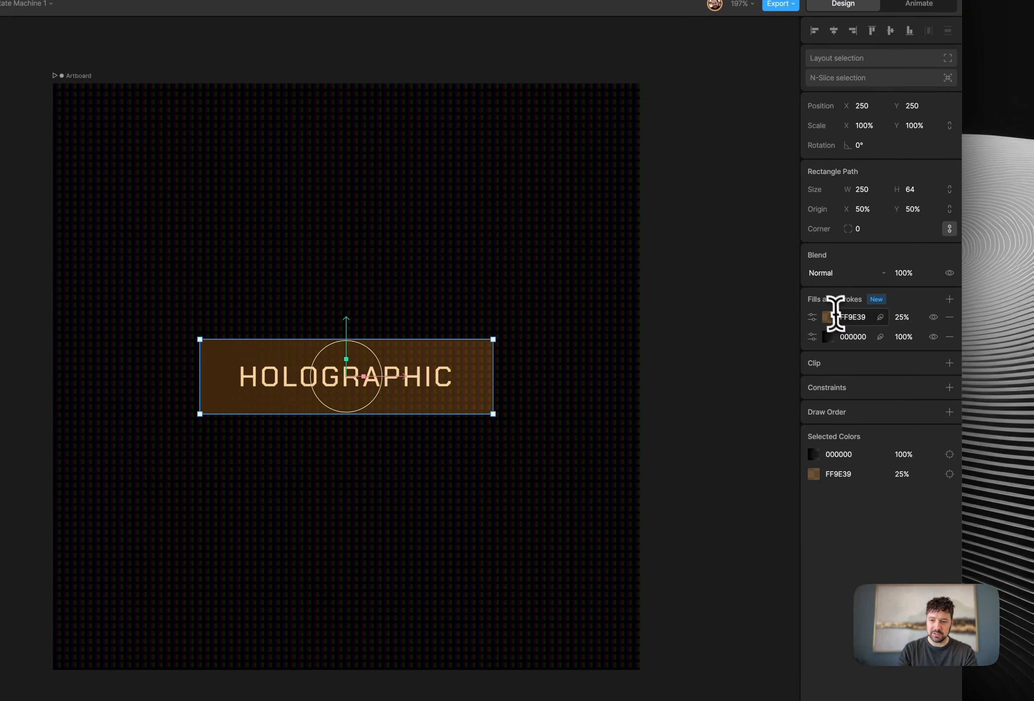
Step: Change the rectangle's lower fill from a linear gradient to solid FF9E39 and set its opacity to 10%
{"action": "left_click", "coordinate": [849, 316]}
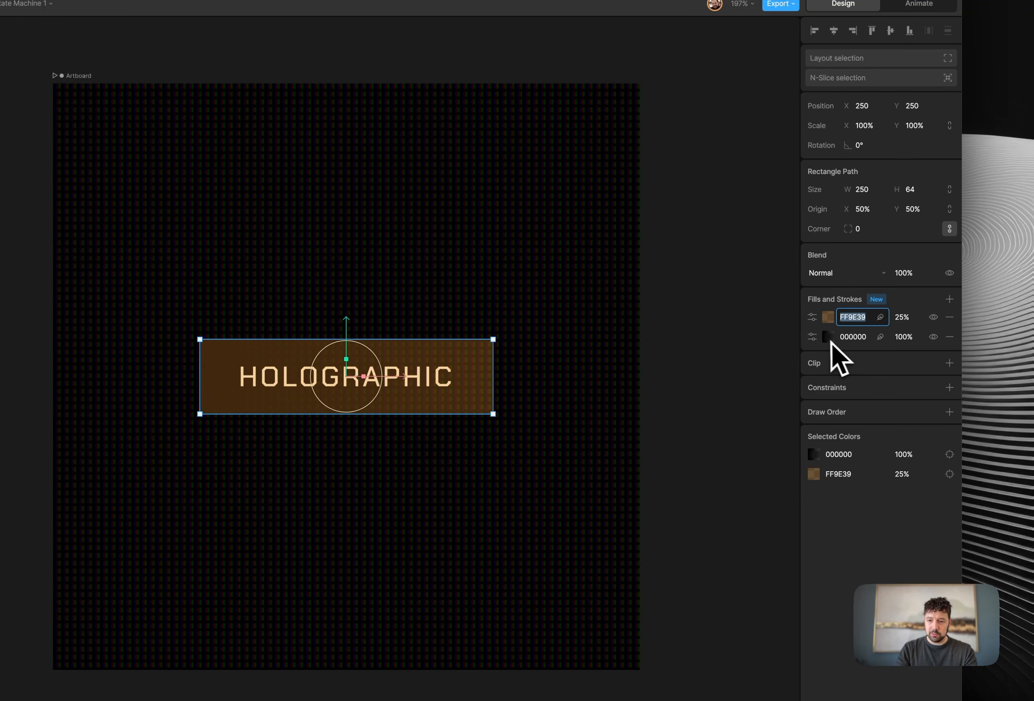
{"action": "left_click", "coordinate": [812, 337]}
{"action": "left_click", "coordinate": [827, 336]}
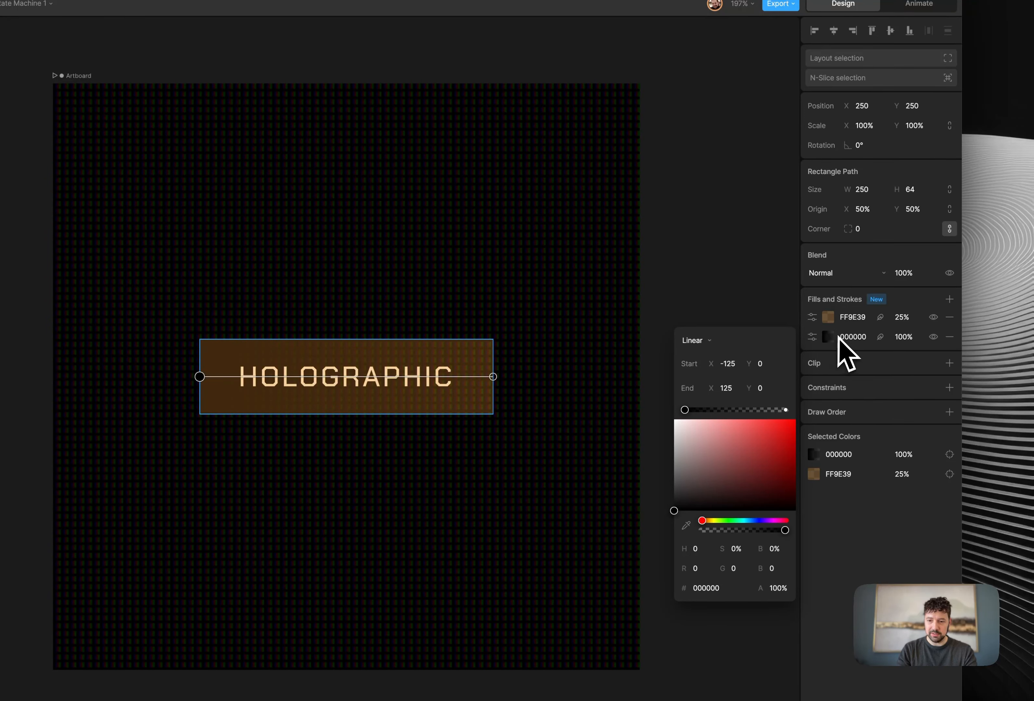
{"action": "left_click", "coordinate": [708, 342]}
{"action": "left_click", "coordinate": [708, 341]}
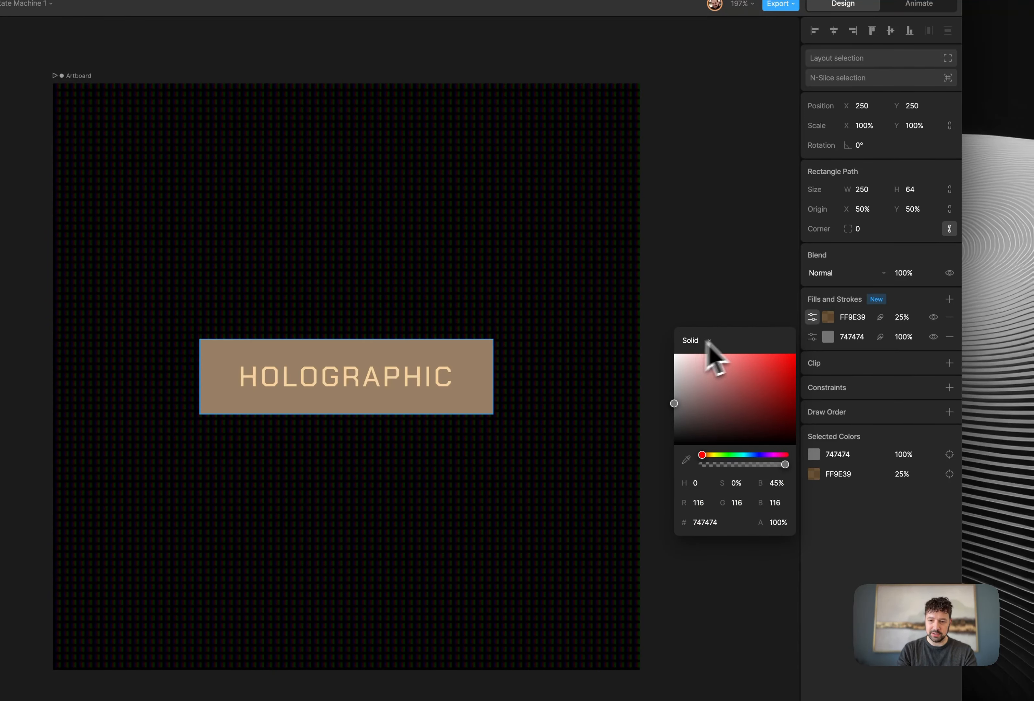
{"action": "left_click", "coordinate": [713, 522]}
{"action": "type", "text": "FF9E39"}
{"action": "key", "text": "Return"}
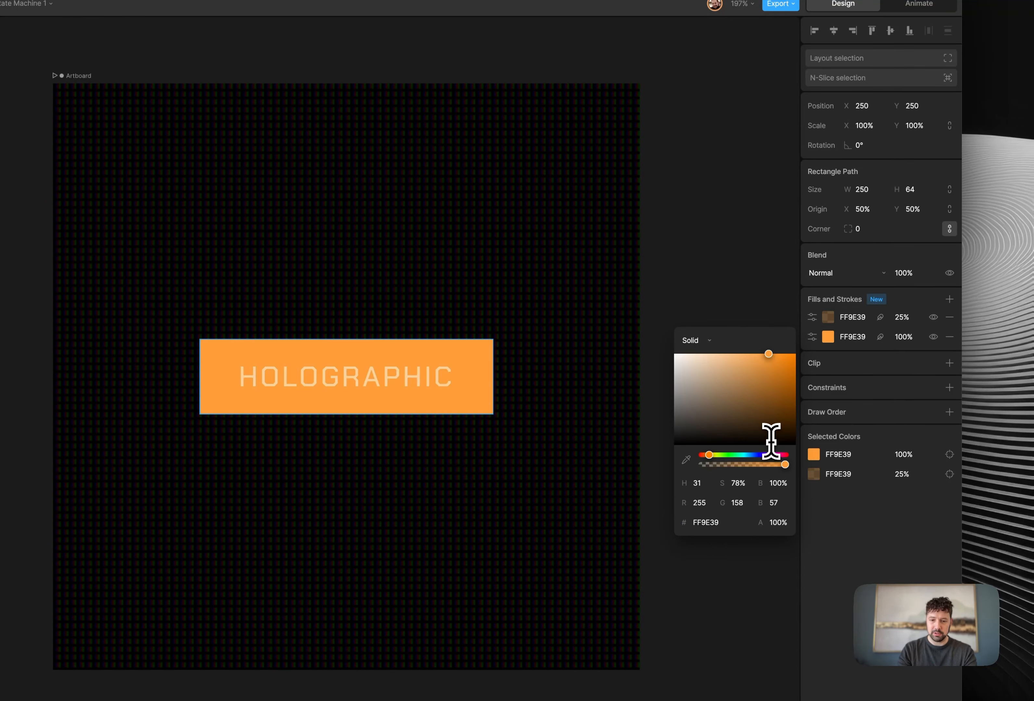
{"action": "left_click", "coordinate": [909, 339]}
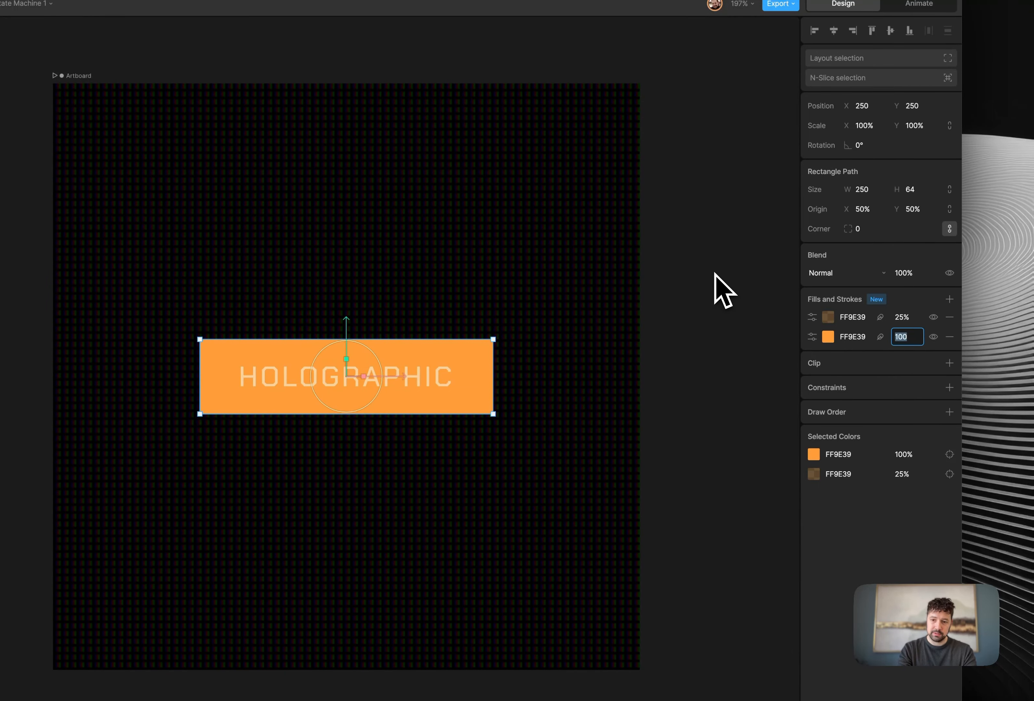
{"action": "type", "text": "10"}
{"action": "key", "text": "Return"}
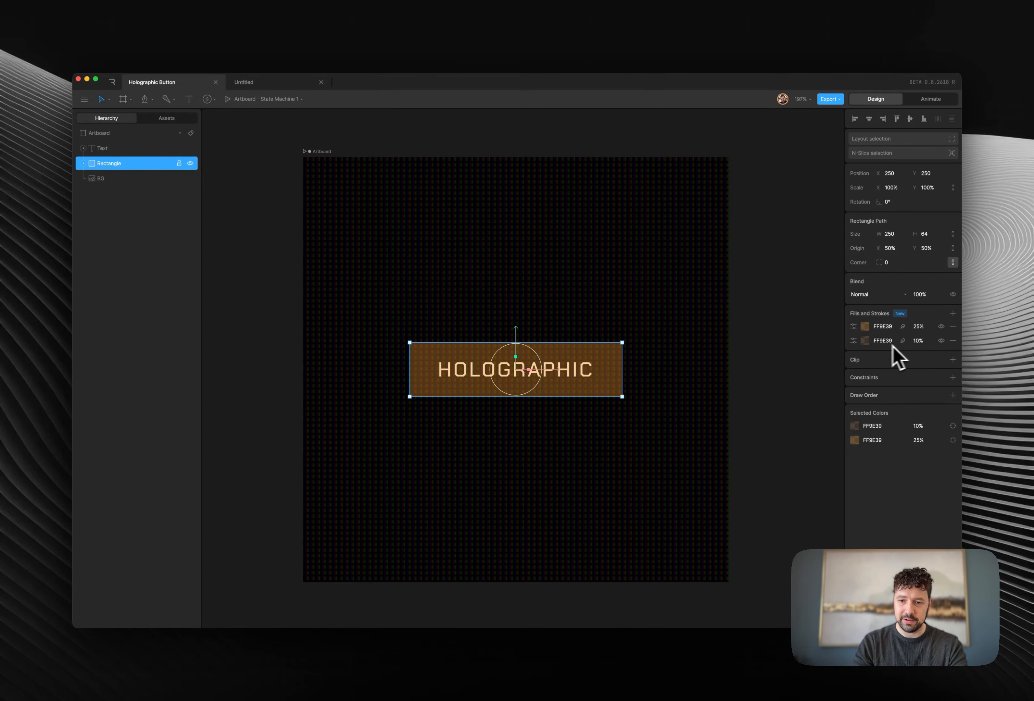
Step: Enable feathering on the rectangle's lower fill and accept the Clockwise fill rule notice without showing it again
{"action": "left_click", "coordinate": [853, 341]}
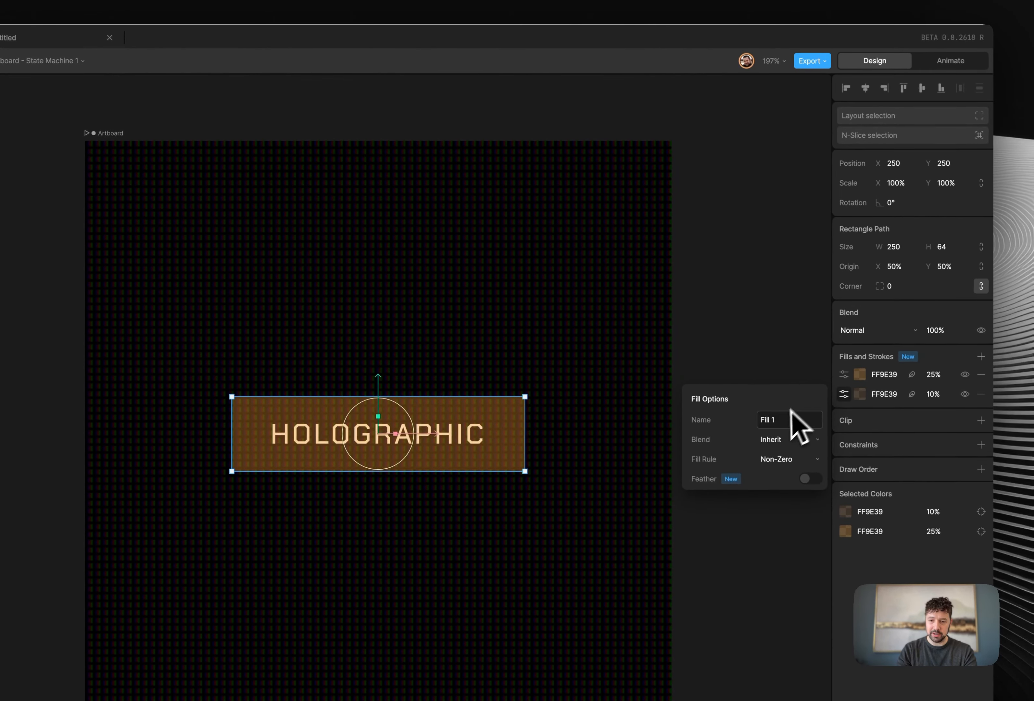
{"action": "left_click", "coordinate": [810, 479]}
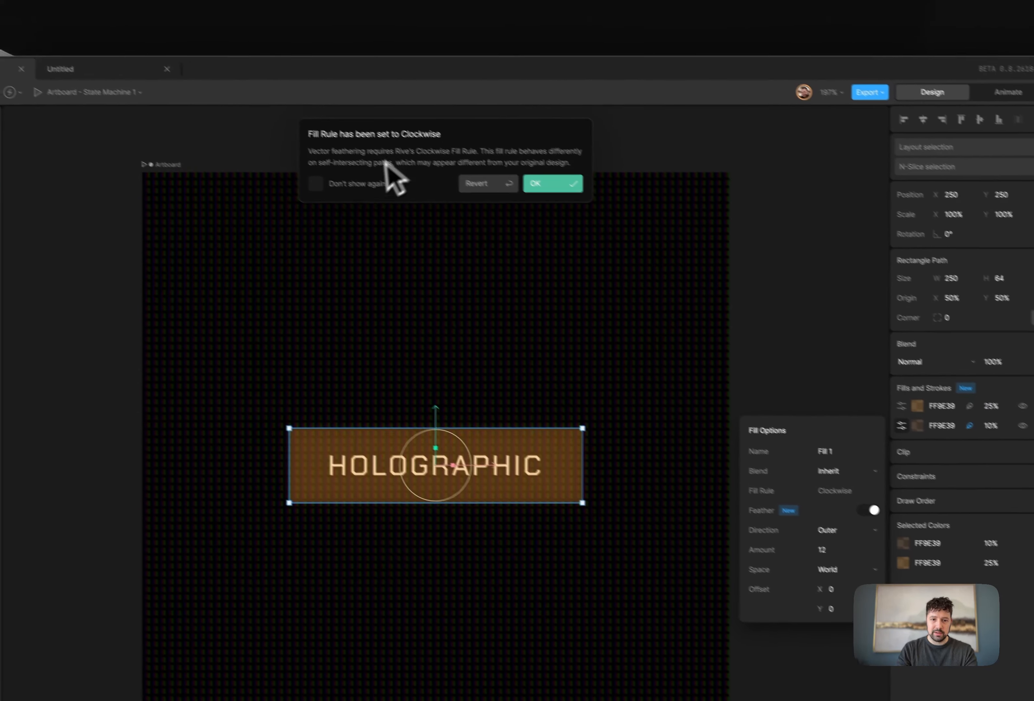
{"action": "left_click", "coordinate": [315, 183]}
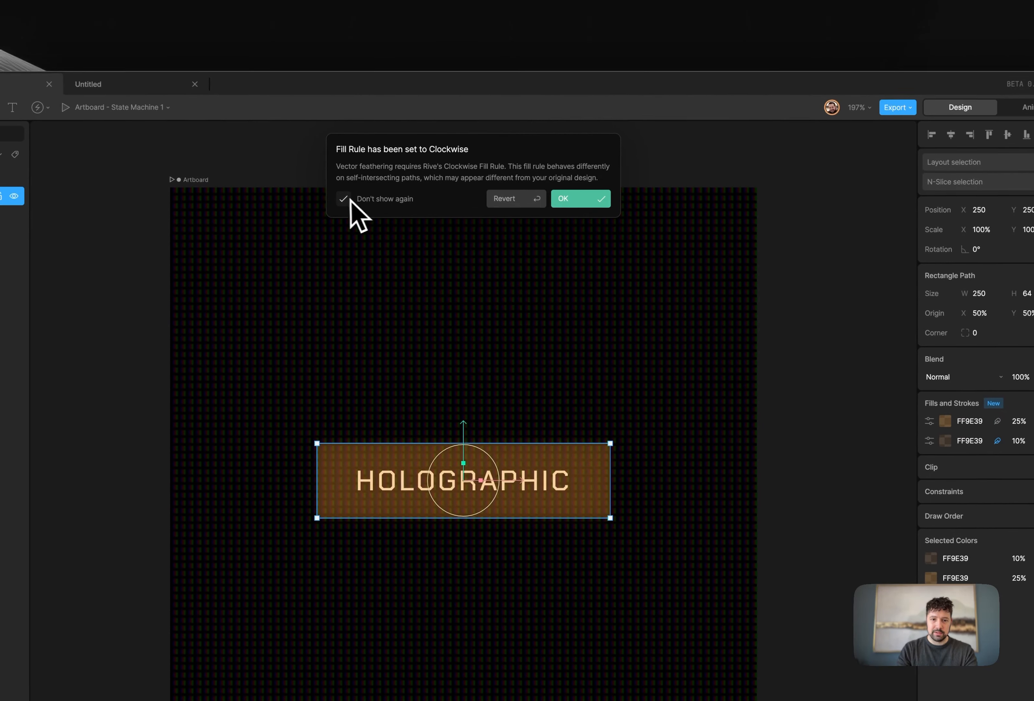
{"action": "left_click", "coordinate": [559, 184]}
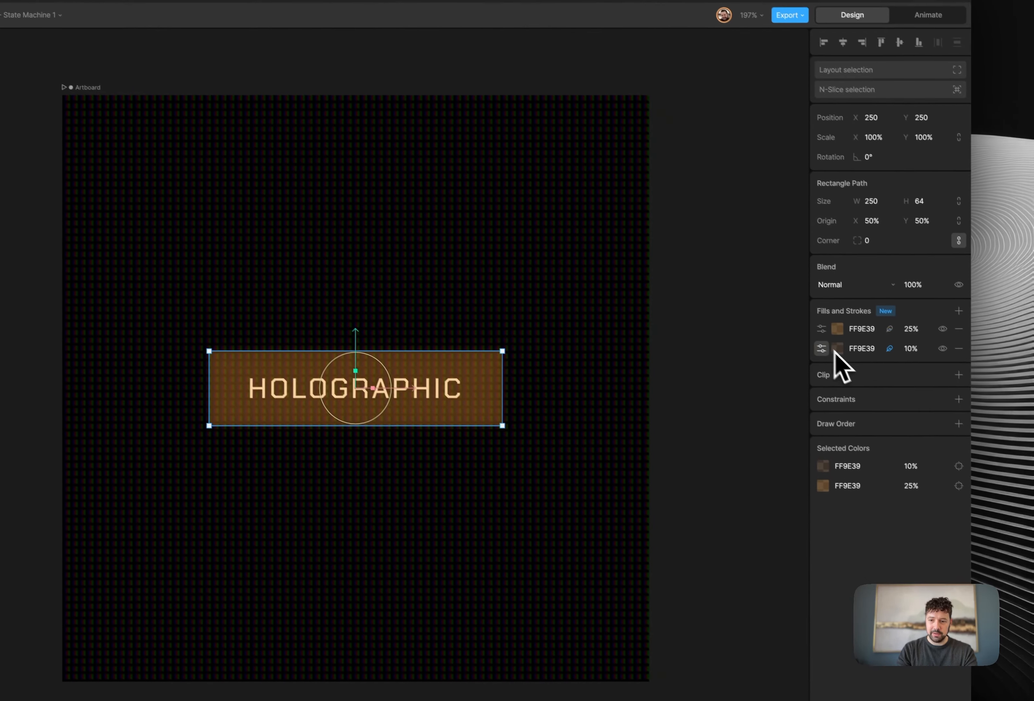
{"action": "left_click", "coordinate": [894, 410]}
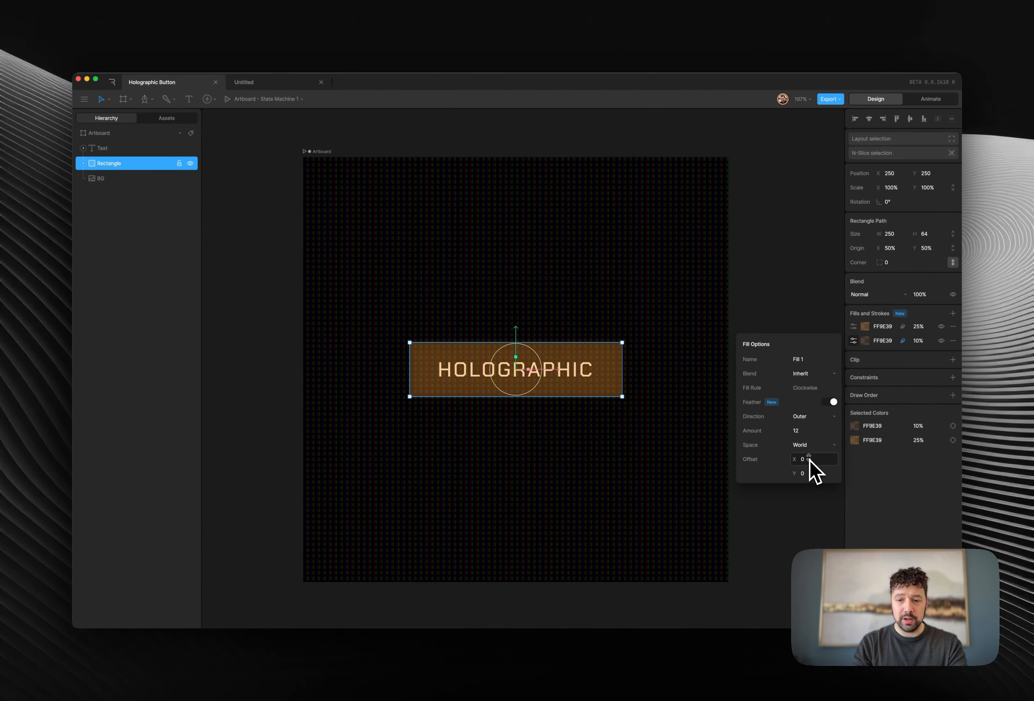
Step: Offset the feathered lower fill by X 8 and Y 6
{"action": "left_click", "coordinate": [810, 460]}
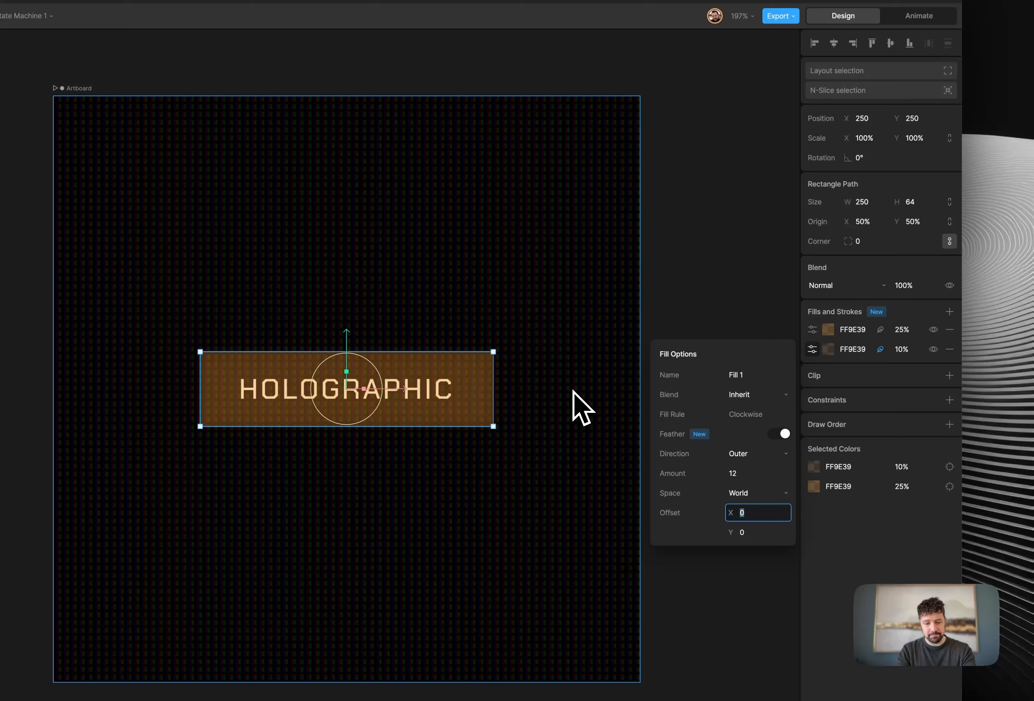
{"action": "type", "text": "6"}
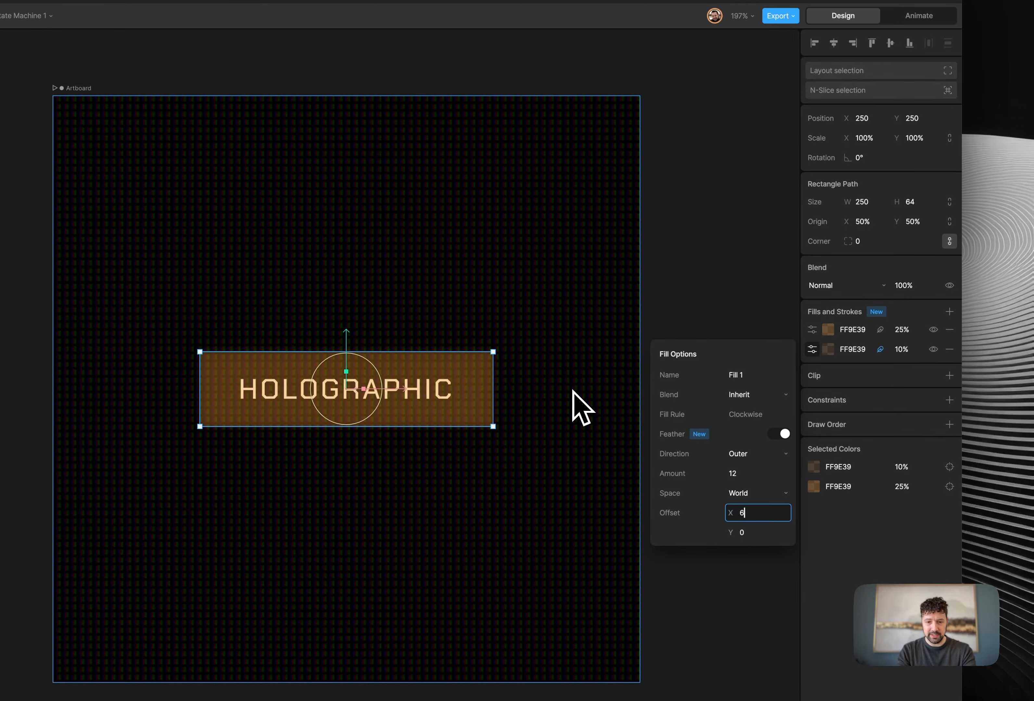
{"action": "key", "text": "Return"}
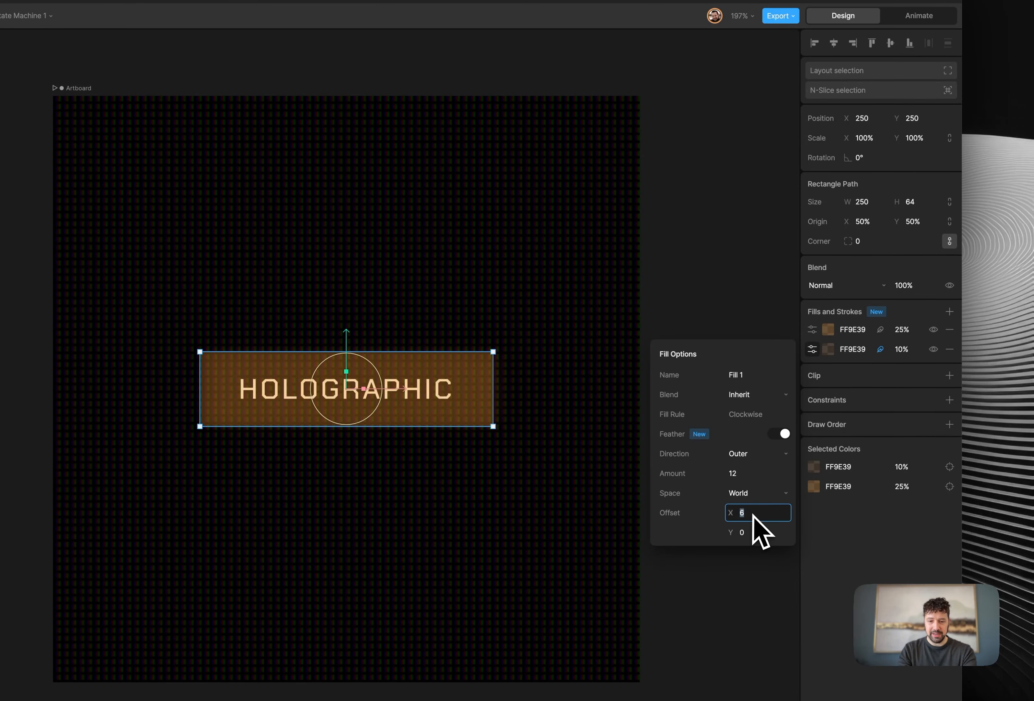
{"action": "left_click", "coordinate": [752, 533]}
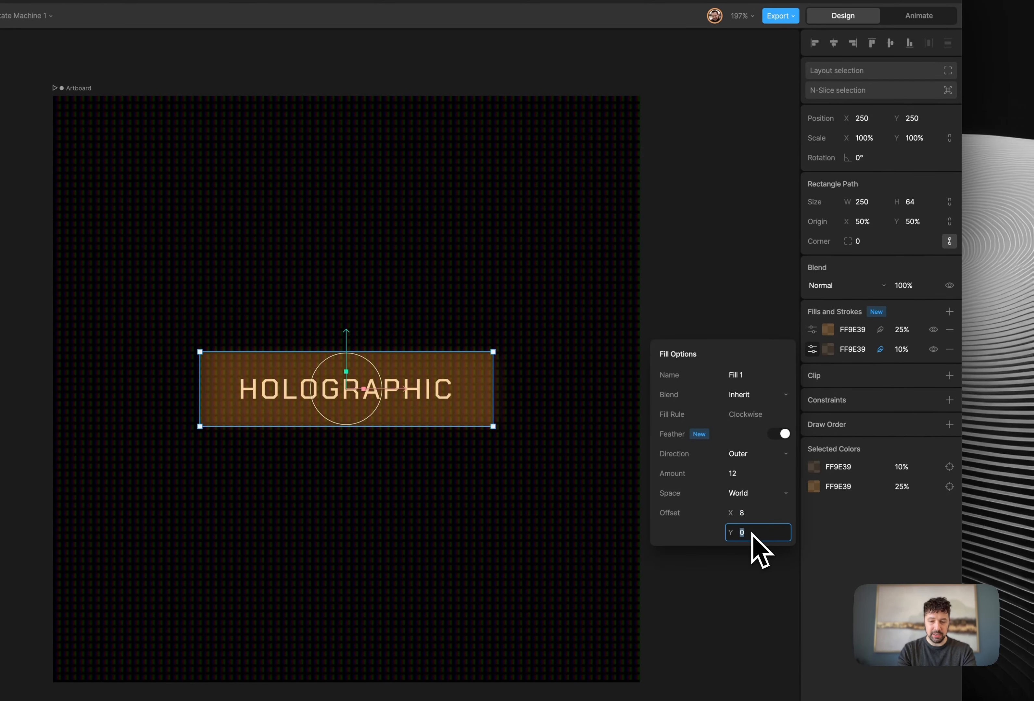
{"action": "type", "text": "6"}
Step: Adjust the lower fill's feather amount and set that fill's opacity to 15%
{"action": "left_click", "coordinate": [737, 478]}
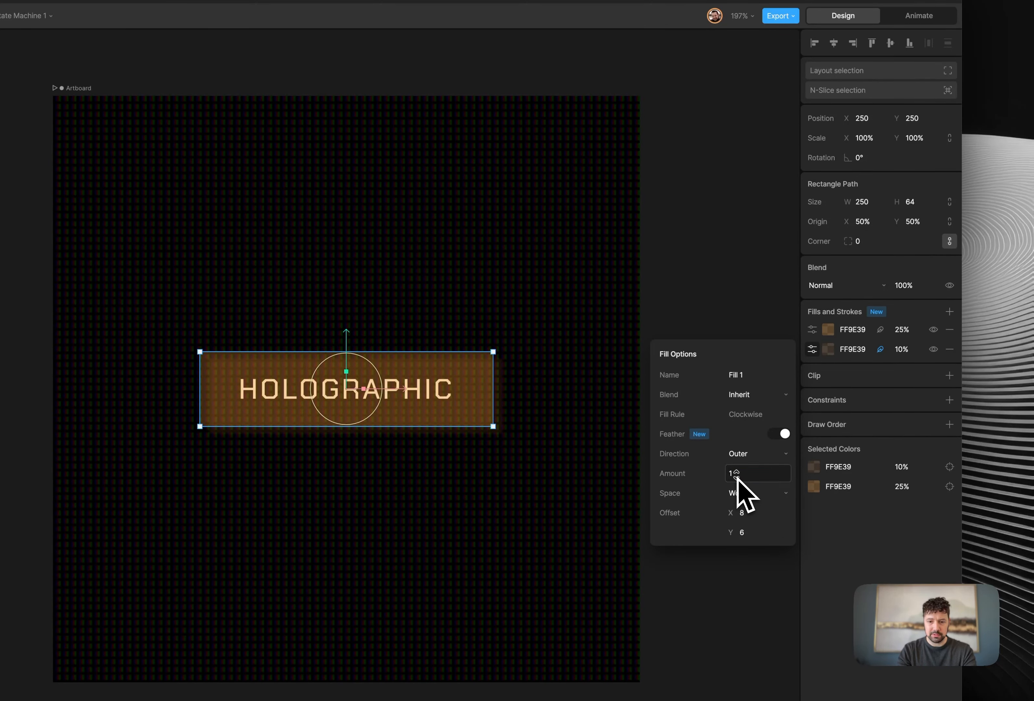
{"action": "left_click", "coordinate": [906, 350]}
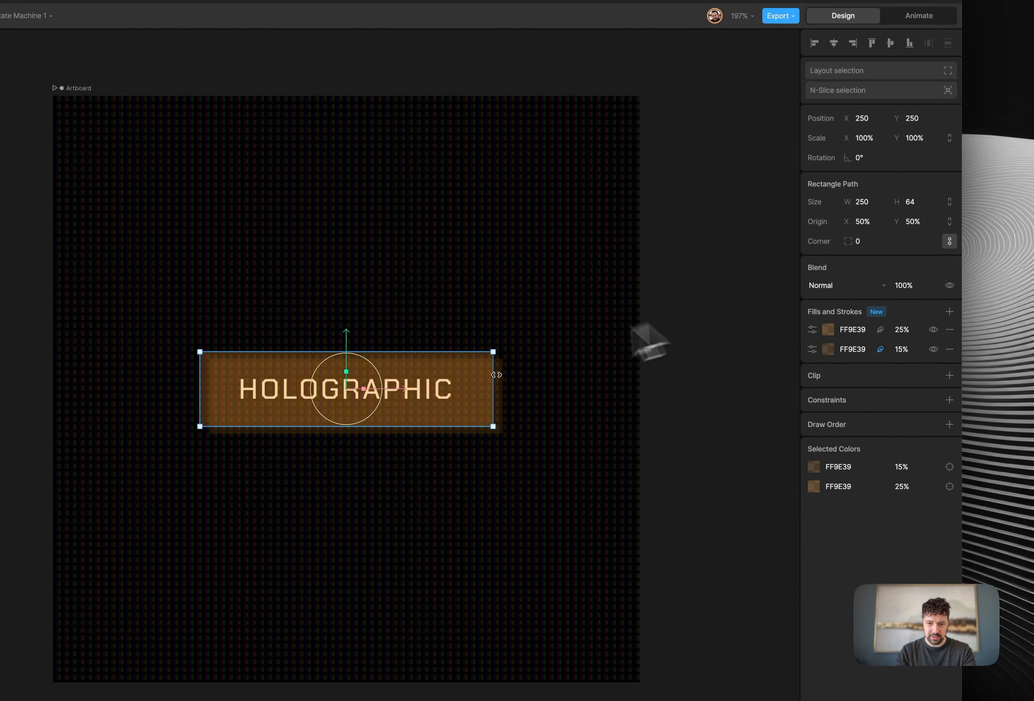
{"action": "left_click", "coordinate": [524, 489]}
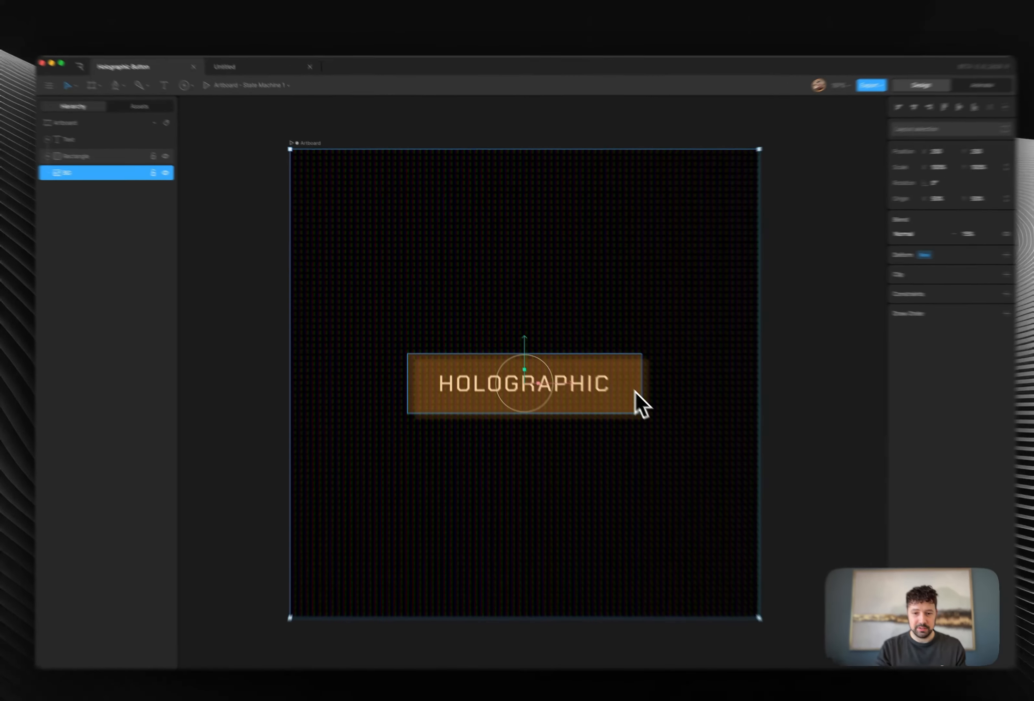
Step: Group the HOLOGRAPHIC text with the button rectangle and rename the group as Button
{"action": "left_click", "coordinate": [616, 377]}
{"action": "left_click", "coordinate": [551, 315]}
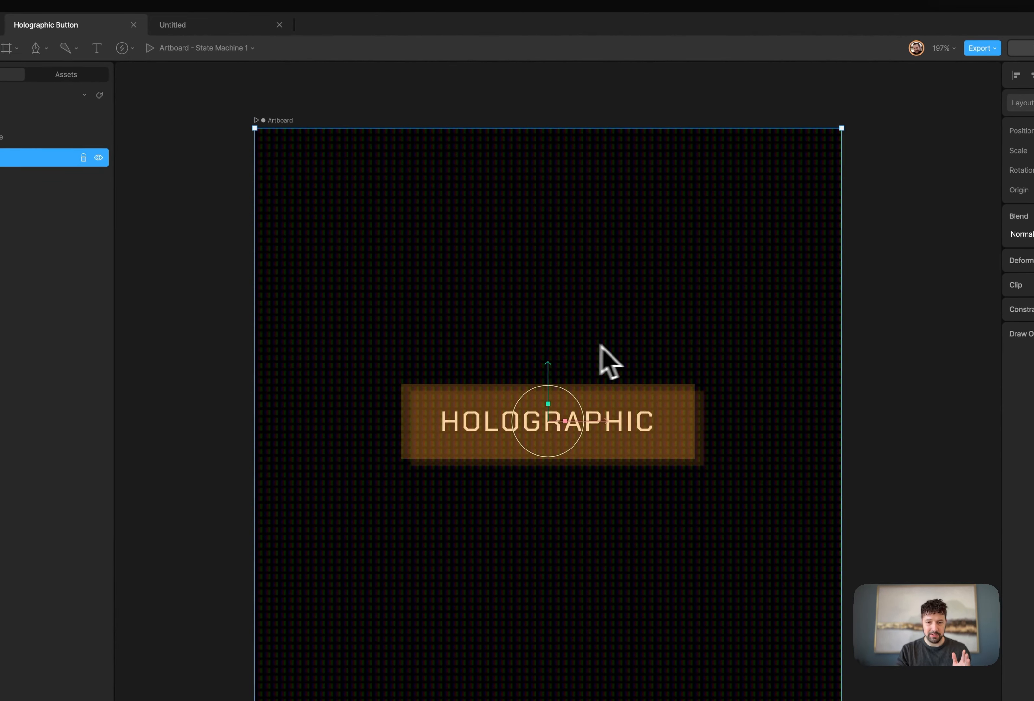
{"action": "left_click", "coordinate": [650, 438]}
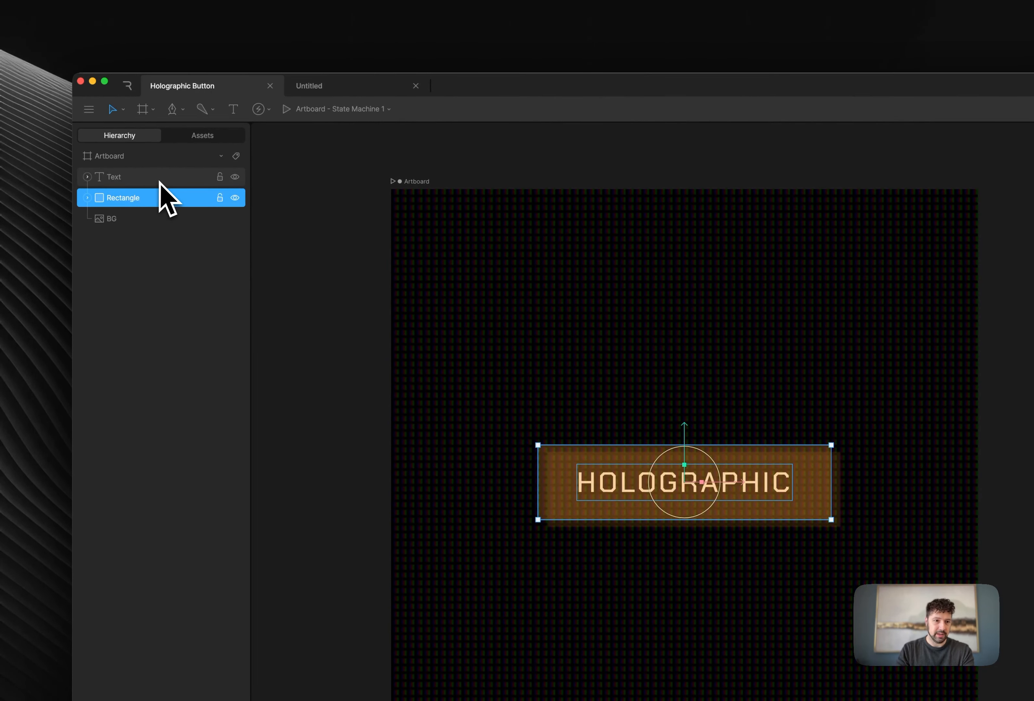
{"action": "left_click", "coordinate": [147, 178], "text": "shift"}
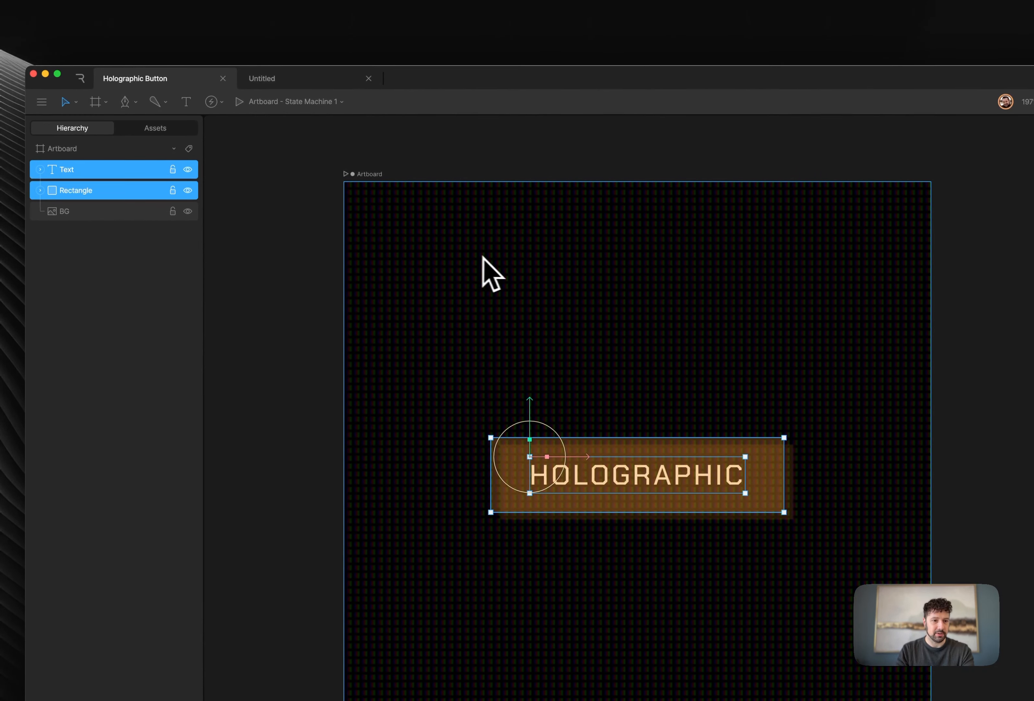
{"action": "key", "text": "super+g"}
{"action": "double_click", "coordinate": [66, 168]}
{"action": "type", "text": "B"}
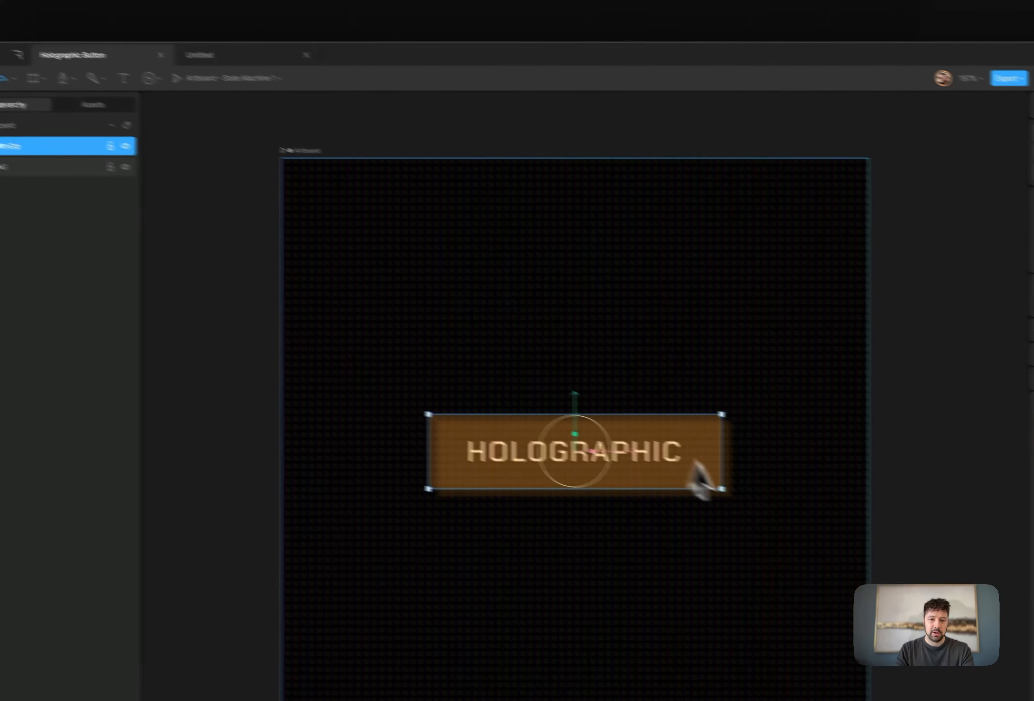
Step: Move the button group to the artboard's upper-left corner at about X 130, Y 42.5, and on to the upper-right at about X 362
{"action": "left_click", "coordinate": [795, 353]}
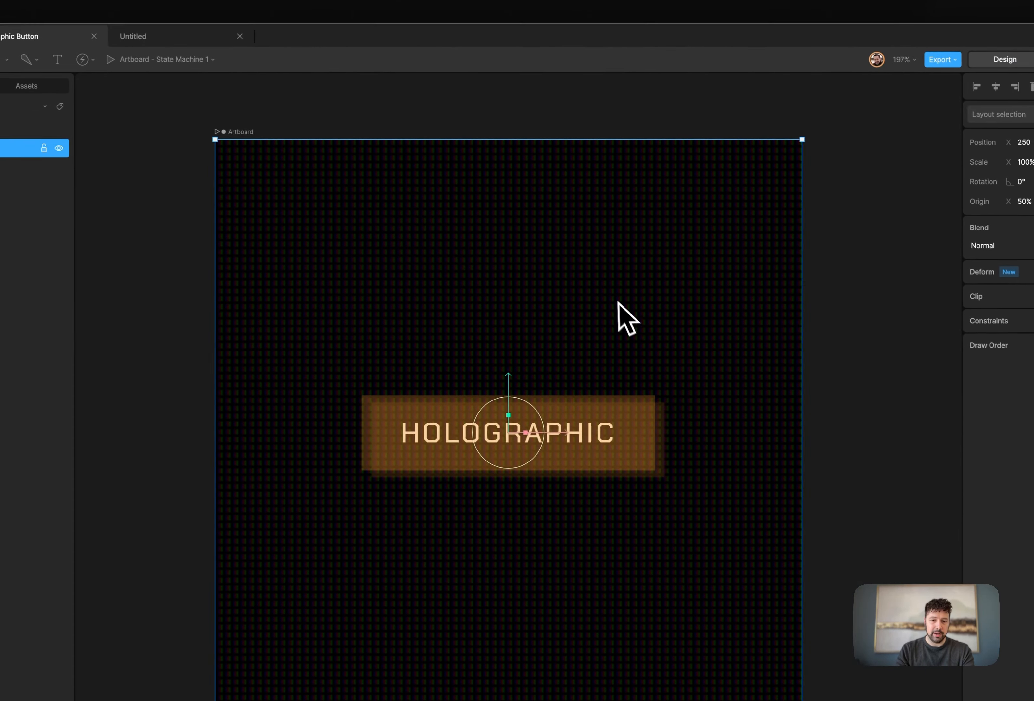
{"action": "left_click", "coordinate": [765, 456]}
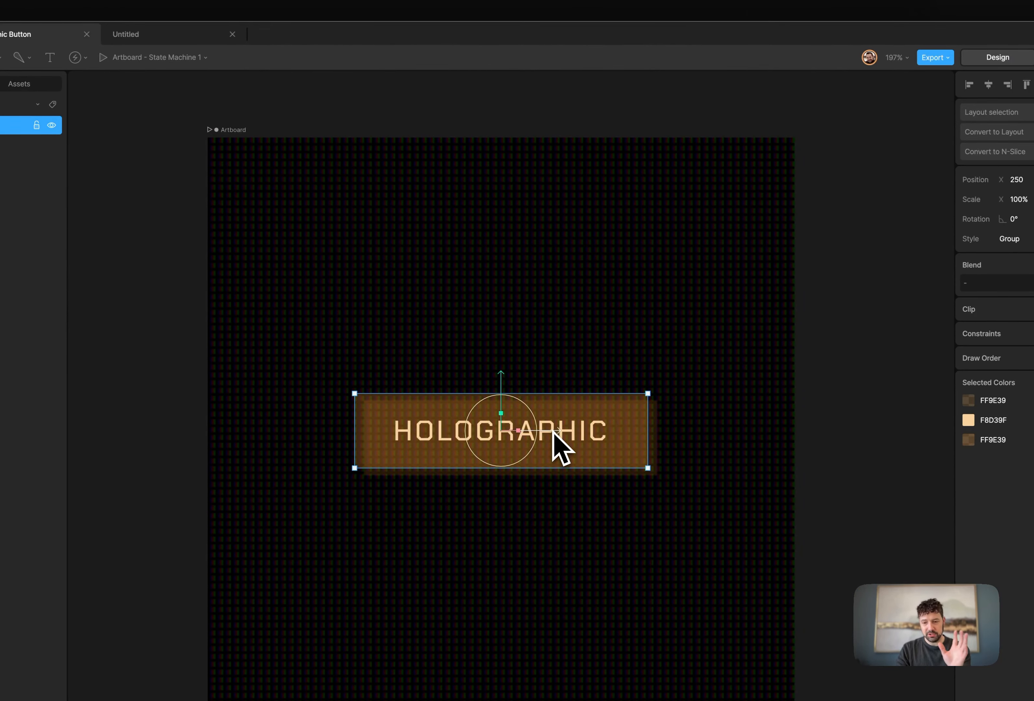
{"action": "left_click_drag", "start_coordinate": [554, 433], "coordinate": [429, 438]}
{"action": "left_click_drag", "start_coordinate": [374, 397], "coordinate": [362, 146]}
{"action": "left_click_drag", "start_coordinate": [433, 189], "coordinate": [417, 189]}
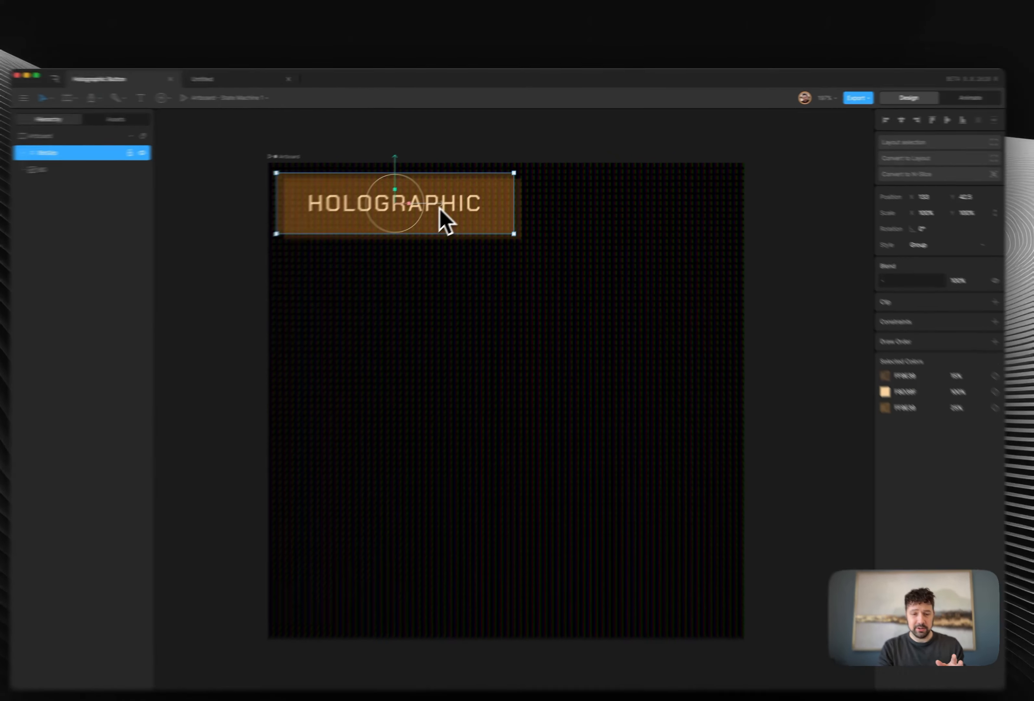
{"action": "left_click_drag", "start_coordinate": [445, 222], "coordinate": [676, 218]}
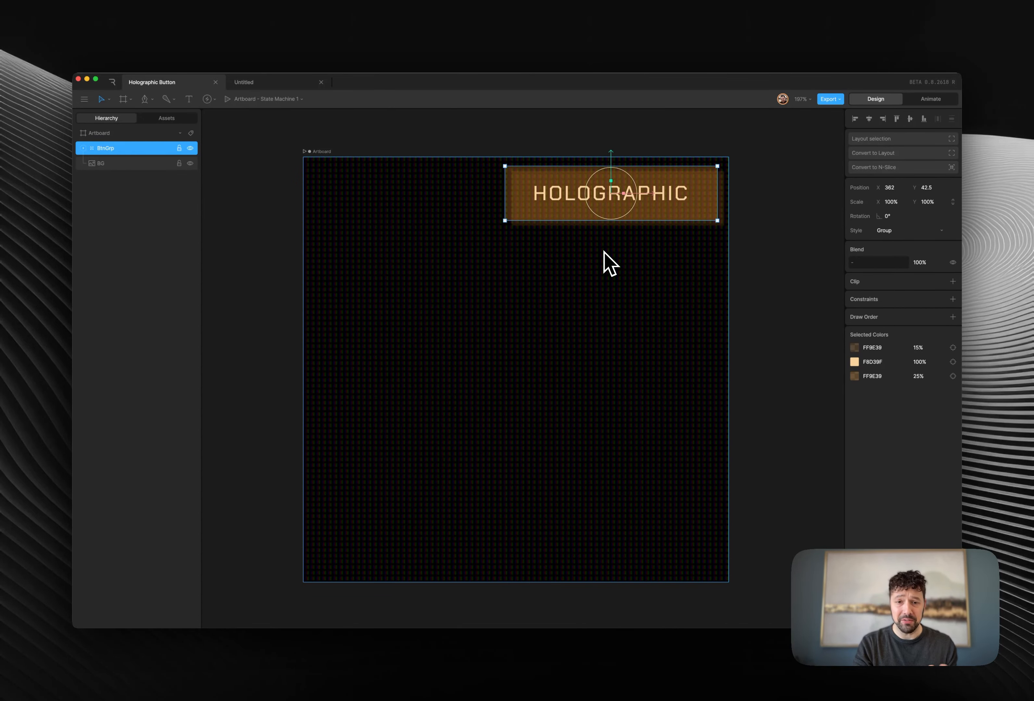
{"action": "left_click", "coordinate": [609, 446]}
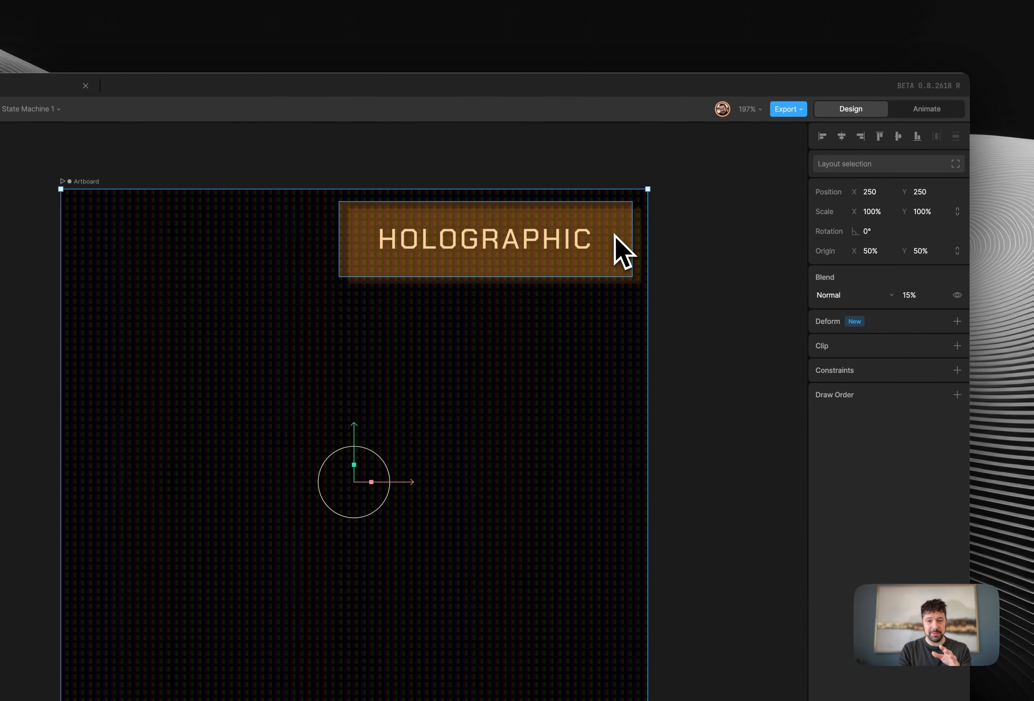
Step: Set the X offset of the button rectangle's feathered lower fill to -8
{"action": "left_click", "coordinate": [616, 238]}
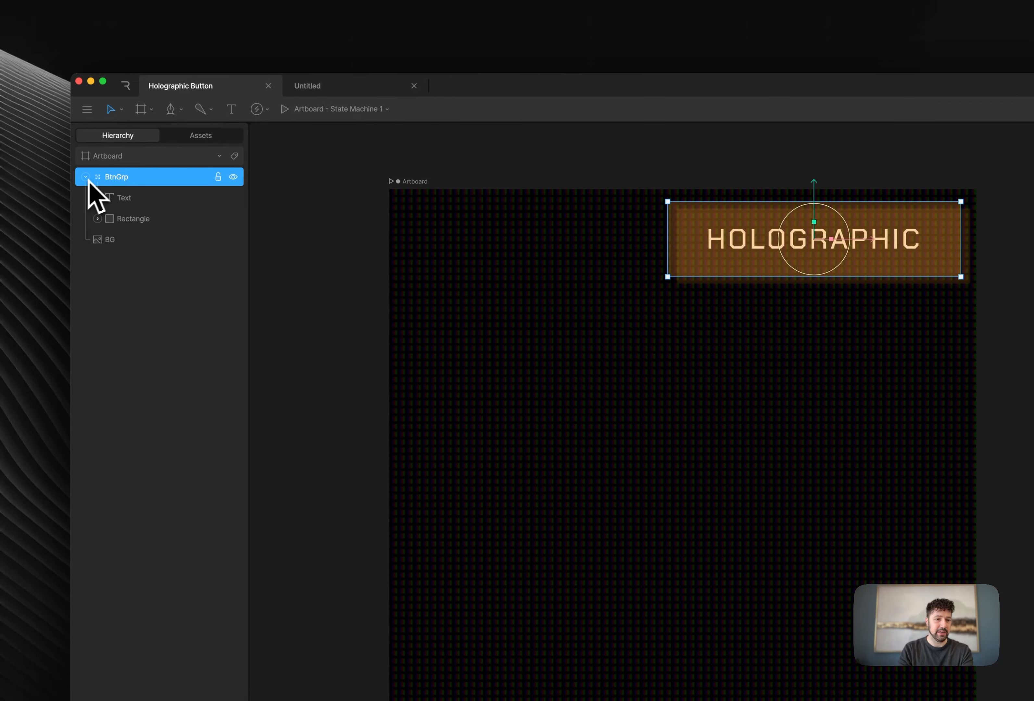
{"action": "left_click", "coordinate": [166, 220]}
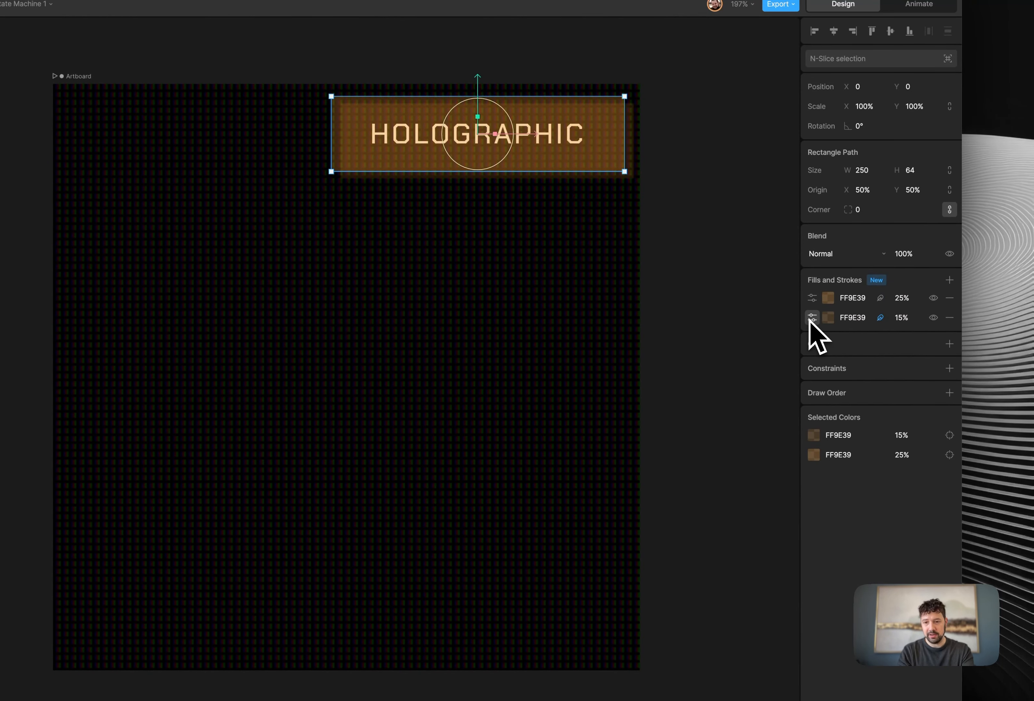
{"action": "left_click", "coordinate": [812, 318]}
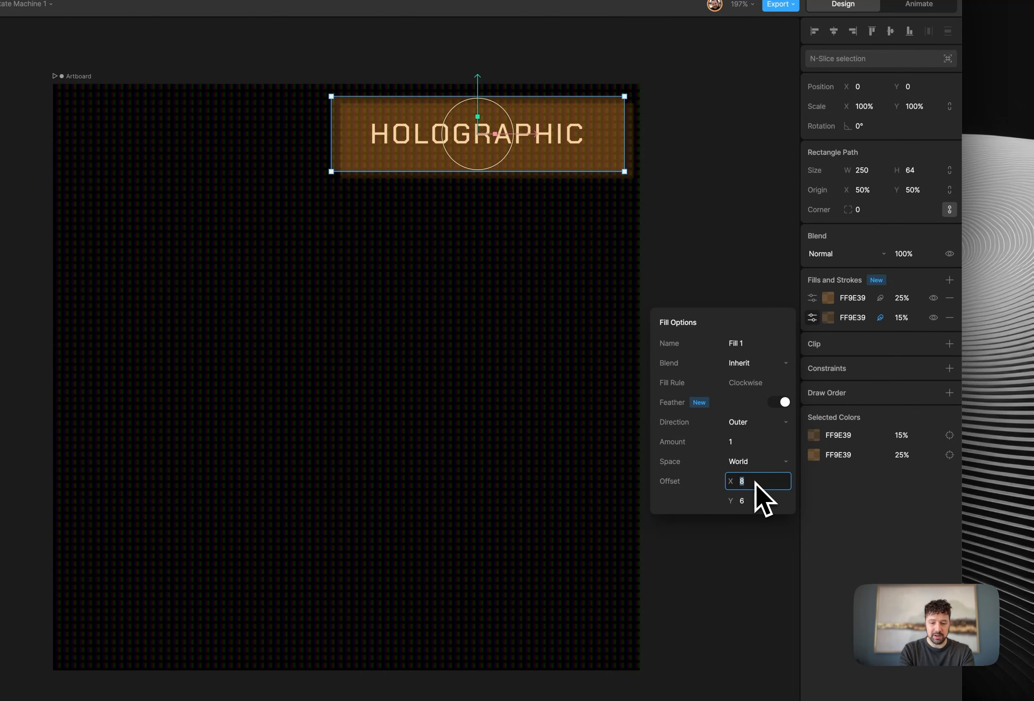
{"action": "type", "text": "-8"}
{"action": "key", "text": "Return"}
{"action": "left_click", "coordinate": [558, 531]}
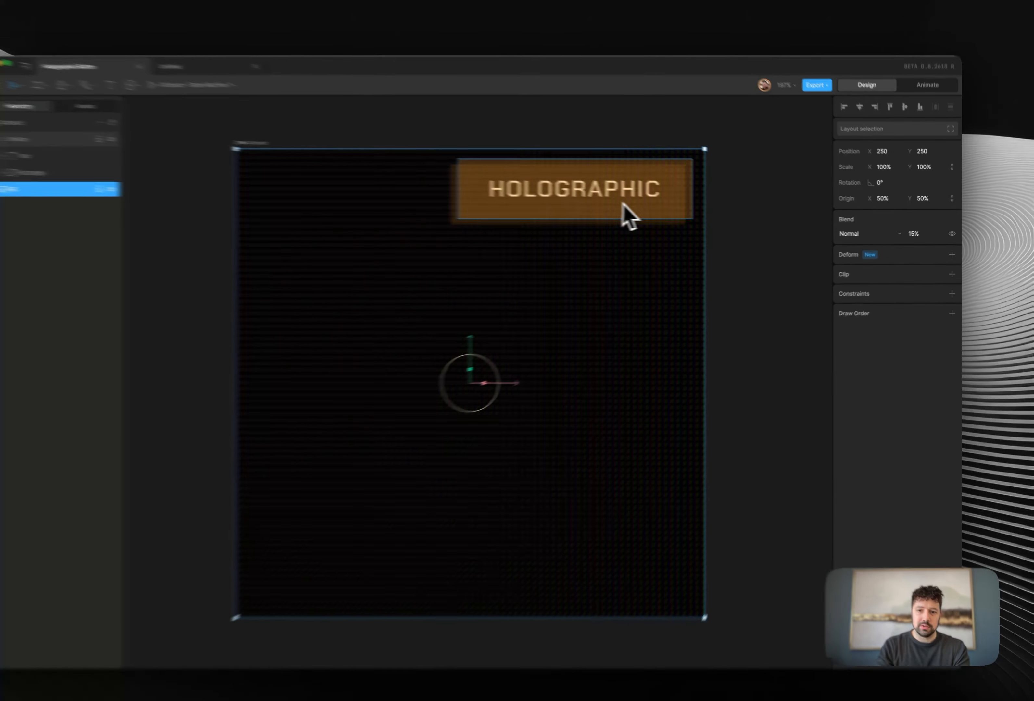
Step: Center the BtnGrp group horizontally and vertically on the artboard
{"action": "left_click", "coordinate": [653, 210]}
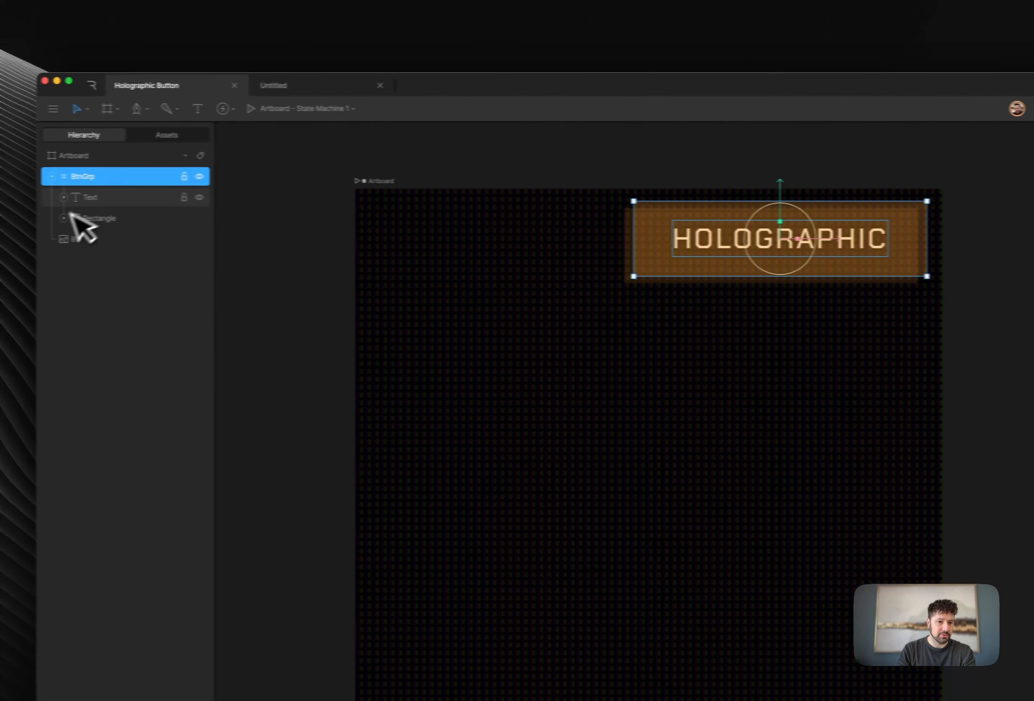
{"action": "left_click", "coordinate": [89, 218]}
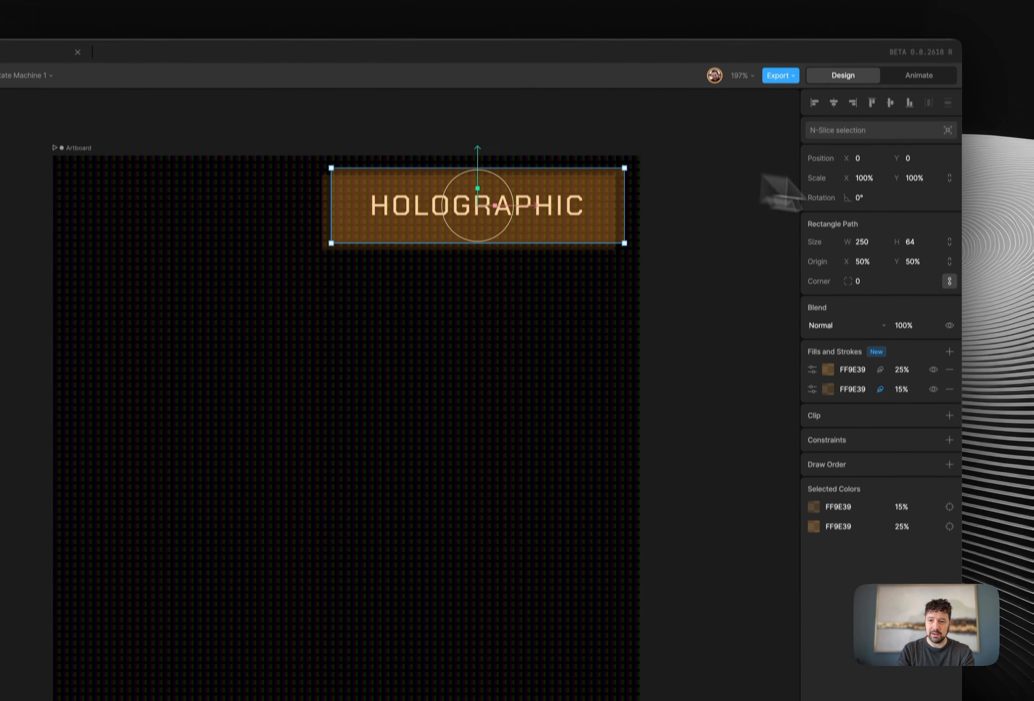
{"action": "left_click", "coordinate": [834, 93]}
{"action": "left_click", "coordinate": [891, 93]}
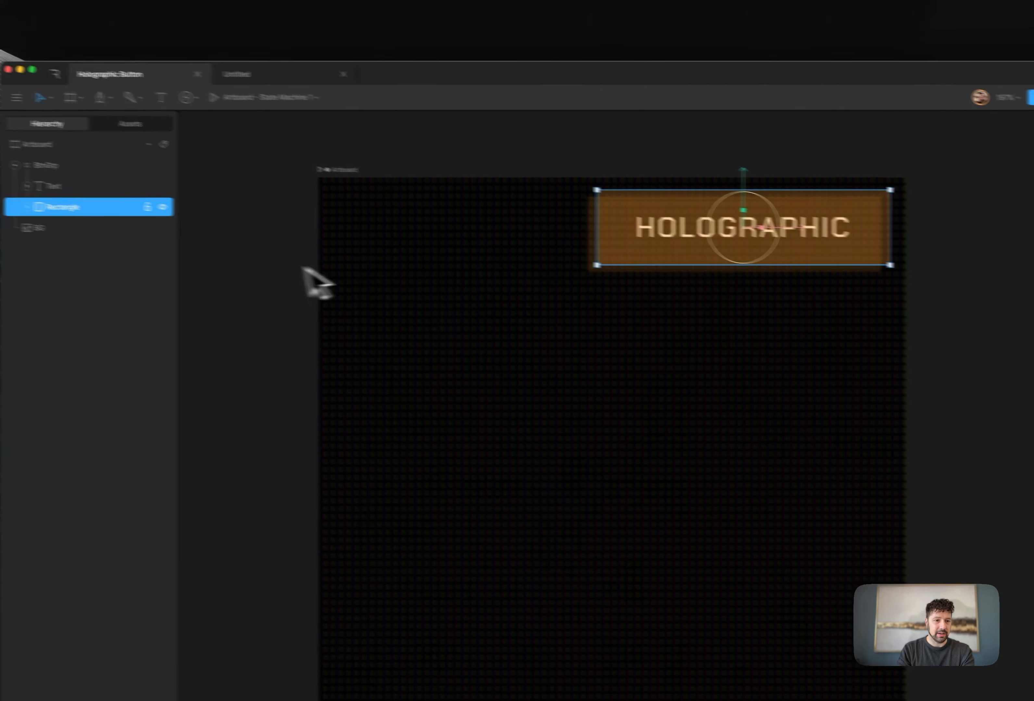
{"action": "left_click", "coordinate": [157, 178]}
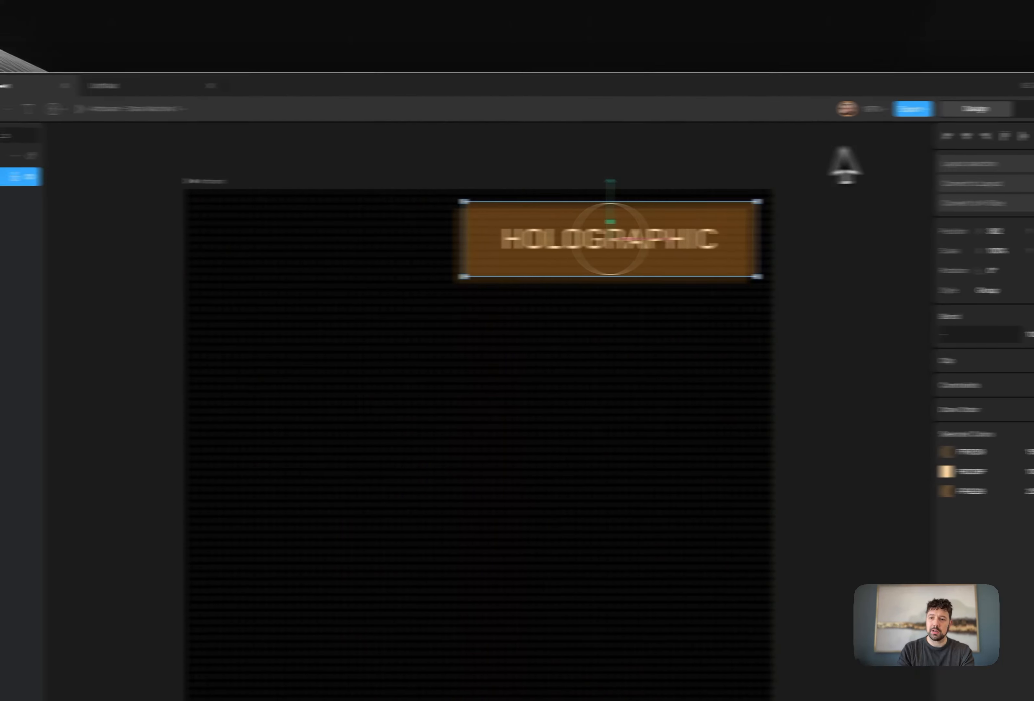
{"action": "left_click", "coordinate": [966, 136]}
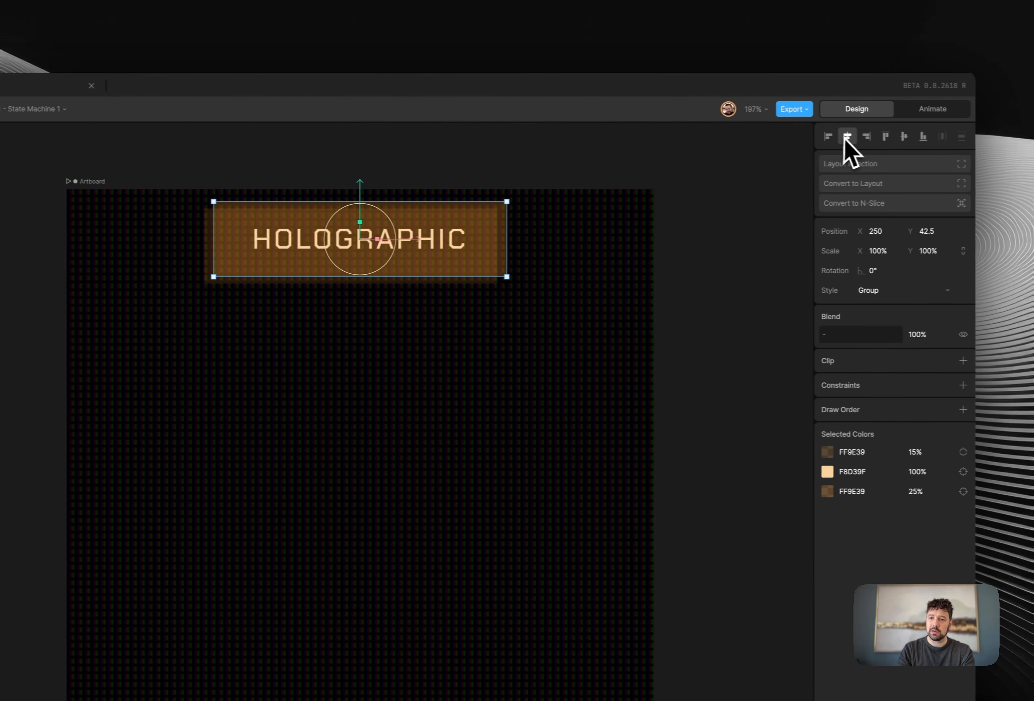
{"action": "left_click", "coordinate": [1023, 135]}
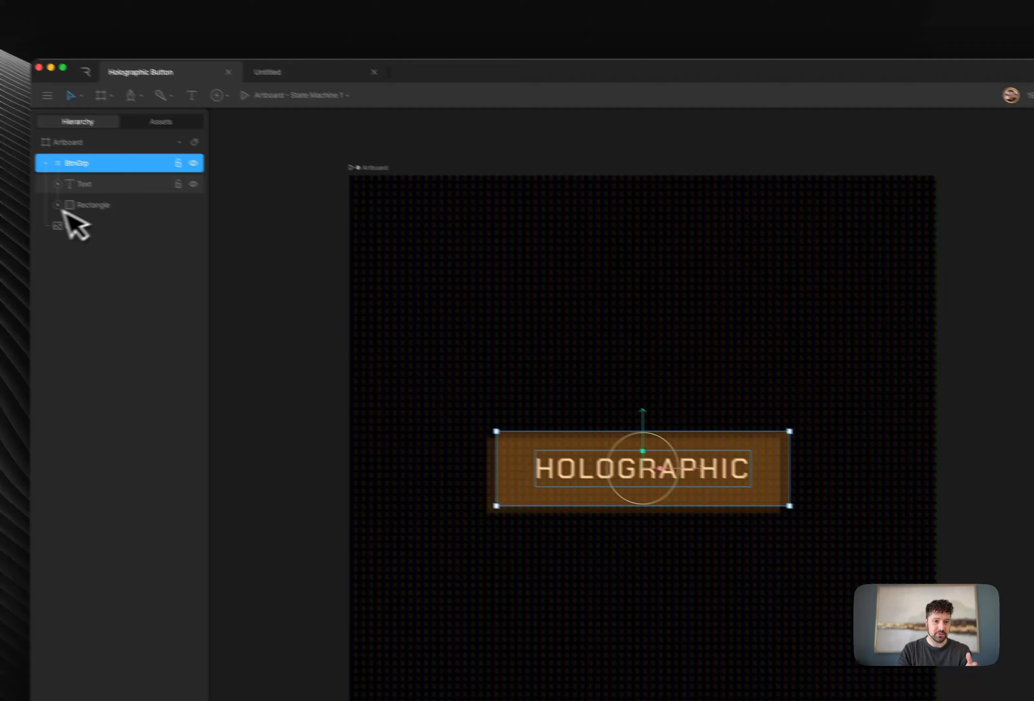
Step: Set the X offset of the button rectangle's feathered lower fill to 8
{"action": "left_click", "coordinate": [65, 208]}
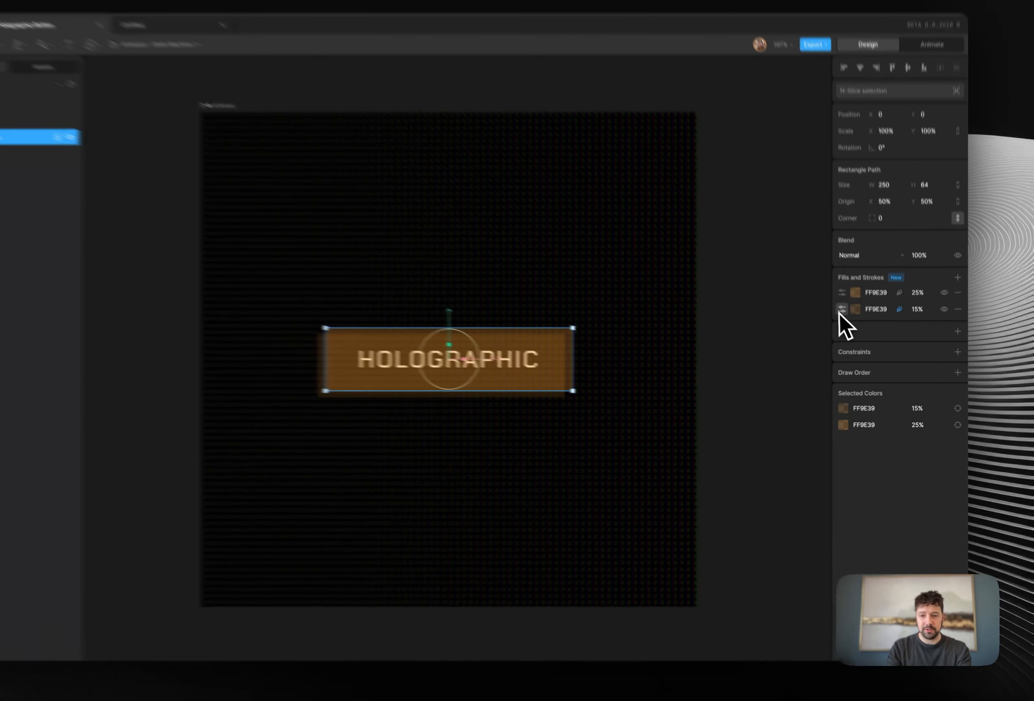
{"action": "left_click", "coordinate": [853, 327]}
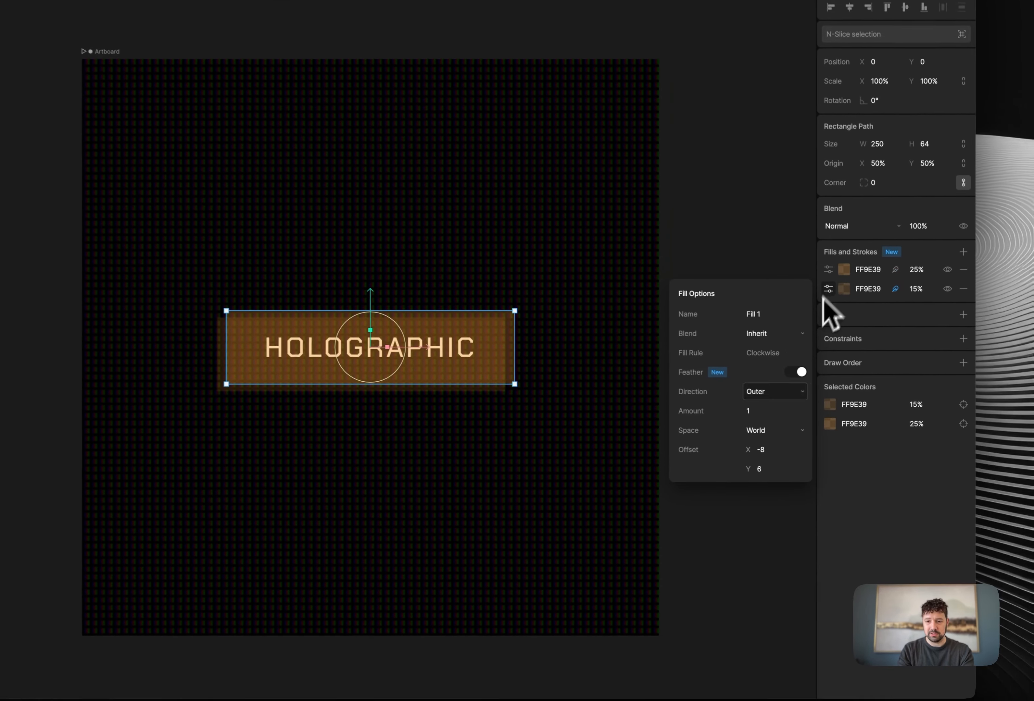
{"action": "left_click", "coordinate": [768, 448]}
{"action": "type", "text": "8"}
{"action": "key", "text": "Return"}
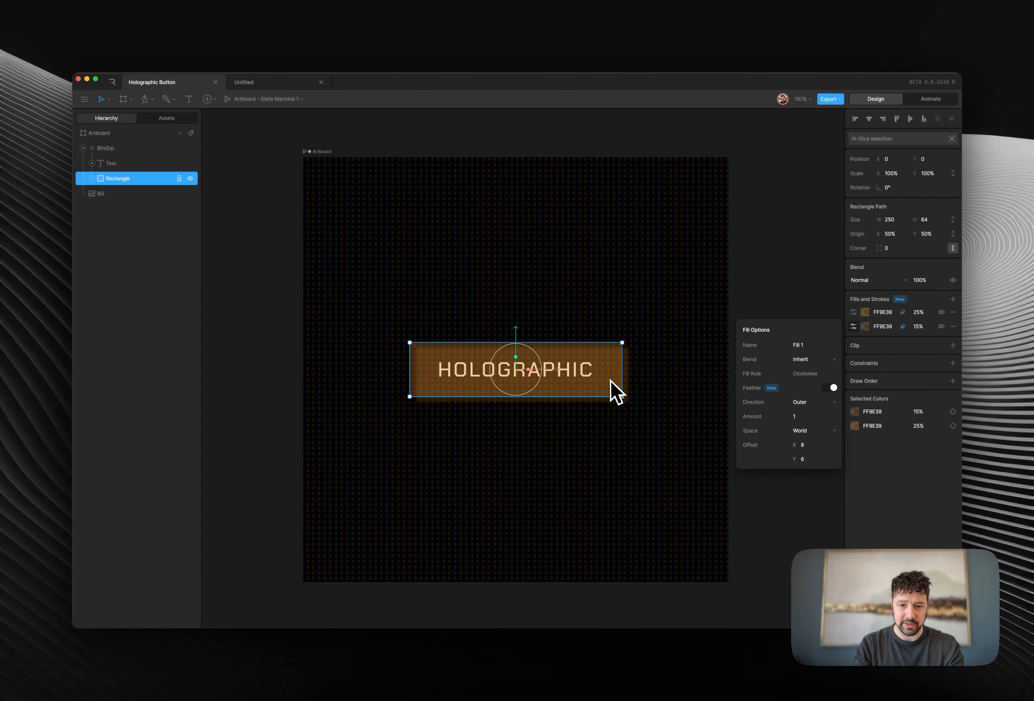
Step: Add a second fill to the HOLOGRAPHIC text style and place it beneath the F8D39F fill
{"action": "left_click", "coordinate": [134, 163]}
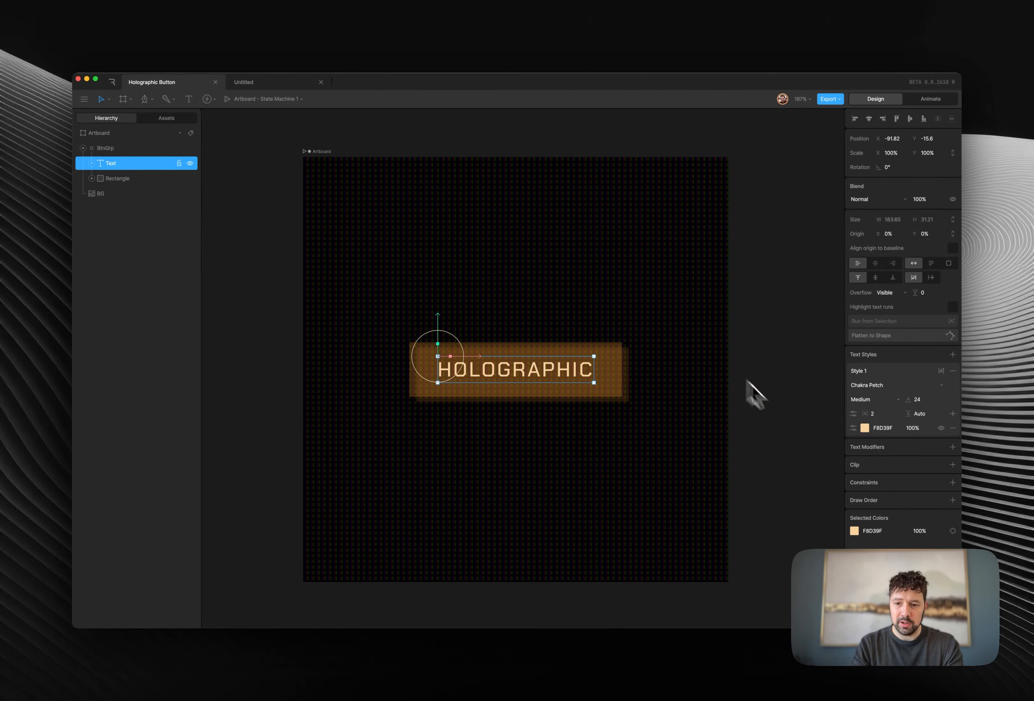
{"action": "left_click", "coordinate": [868, 428]}
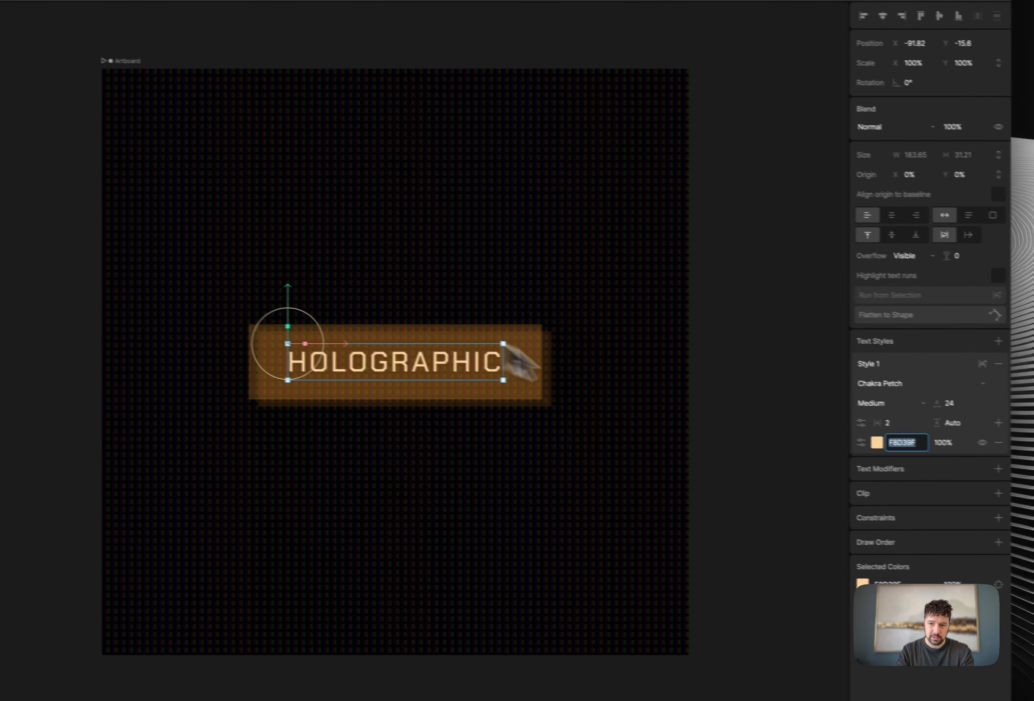
{"action": "left_click", "coordinate": [962, 416]}
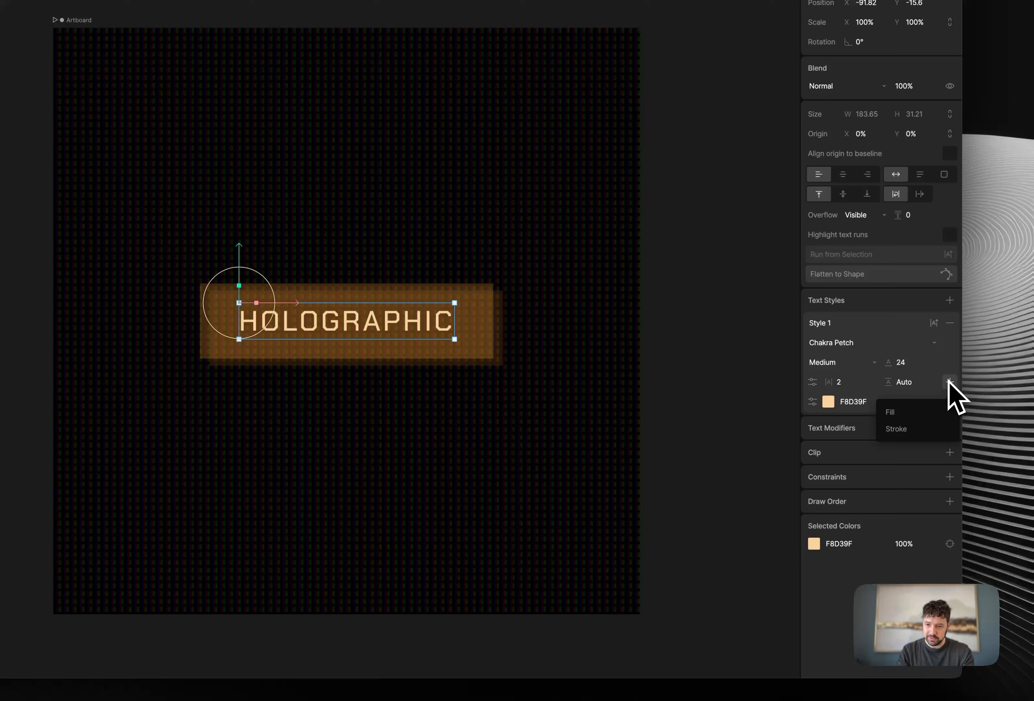
{"action": "left_click", "coordinate": [933, 412]}
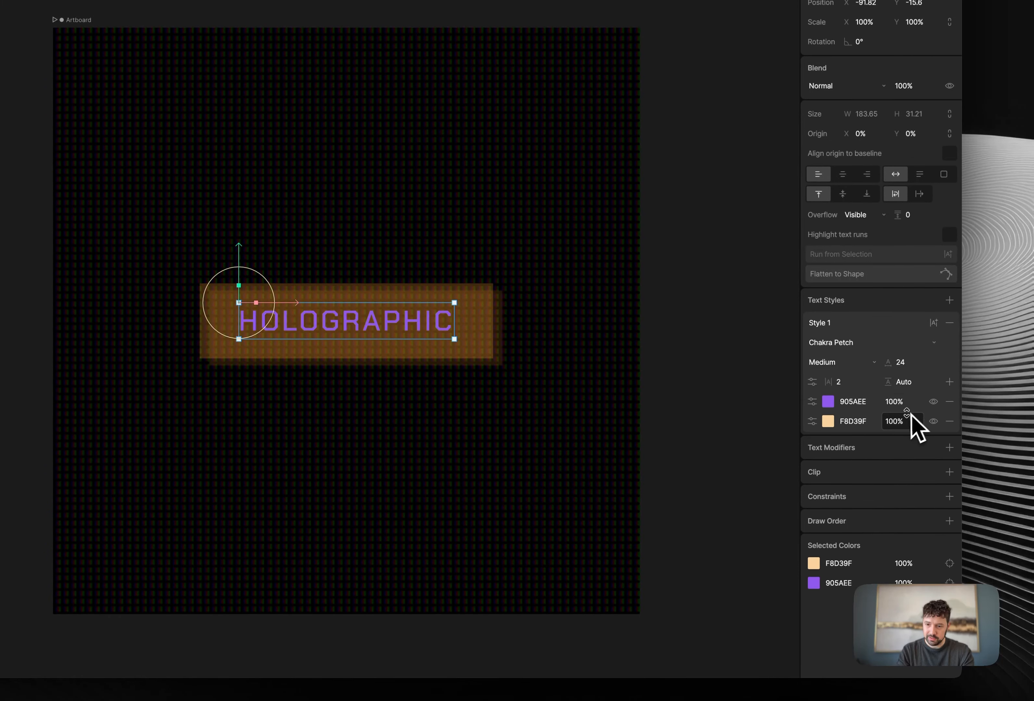
{"action": "left_click", "coordinate": [813, 425]}
{"action": "left_click_drag", "start_coordinate": [813, 425], "coordinate": [821, 418]}
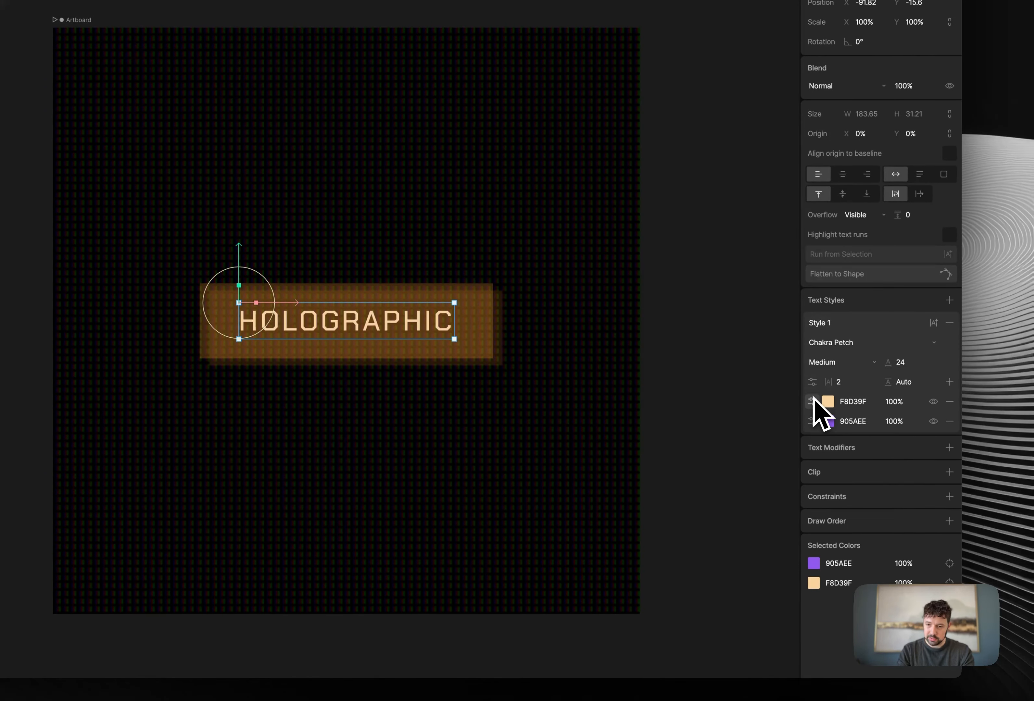
Step: Add a third fill to the HOLOGRAPHIC text style and place it beneath the other two fills
{"action": "left_click", "coordinate": [950, 382]}
{"action": "left_click", "coordinate": [919, 410]}
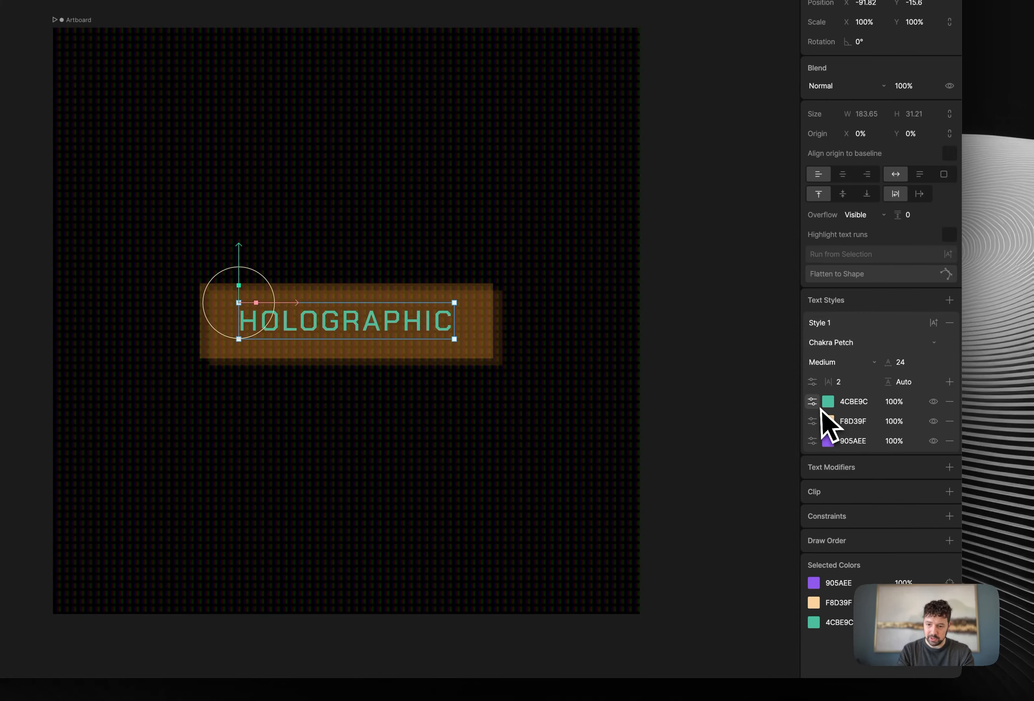
{"action": "left_click_drag", "start_coordinate": [821, 408], "coordinate": [824, 455]}
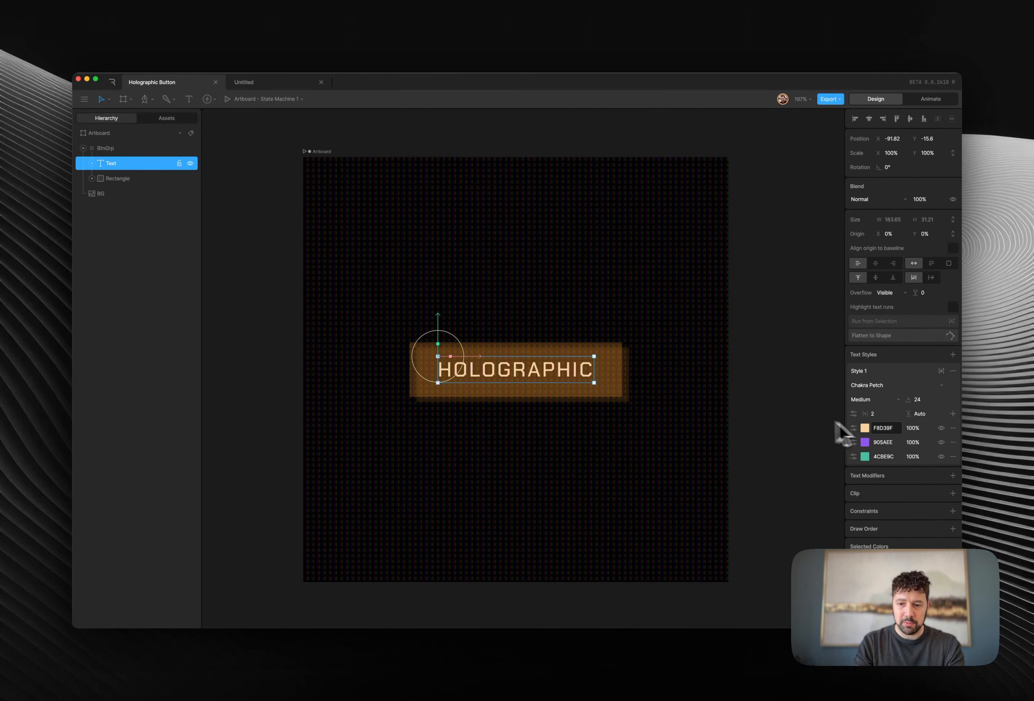
Step: Copy the rectangle's fill colour FF9E39 to the middle fill of the HOLOGRAPHIC text
{"action": "left_click", "coordinate": [146, 179]}
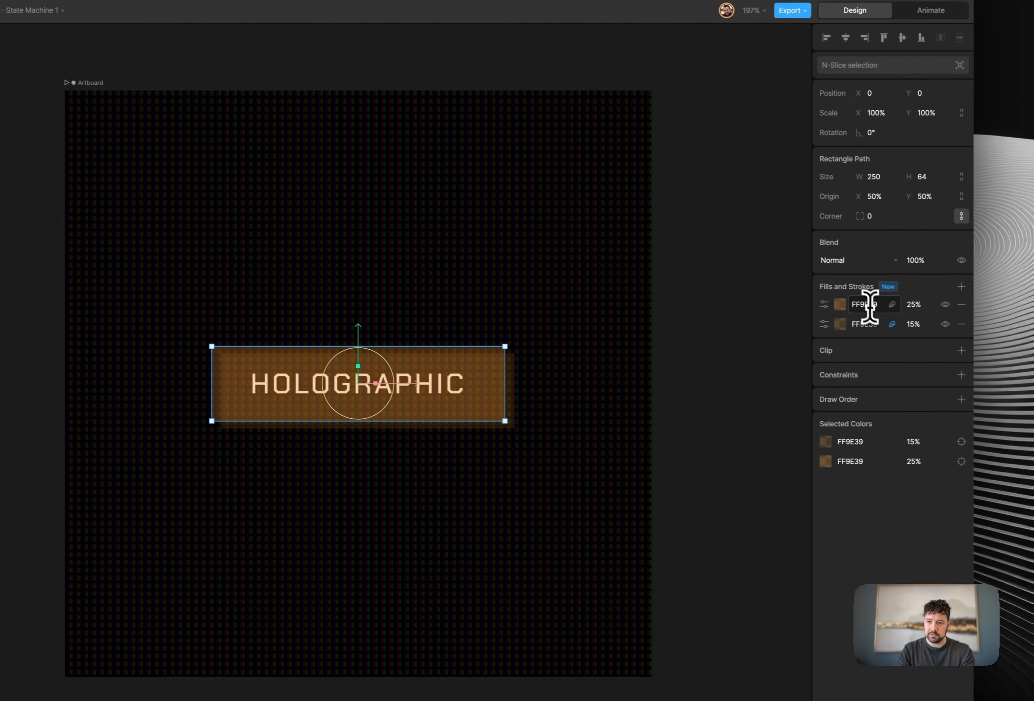
{"action": "left_click", "coordinate": [856, 301]}
{"action": "key", "text": "ctrl+c"}
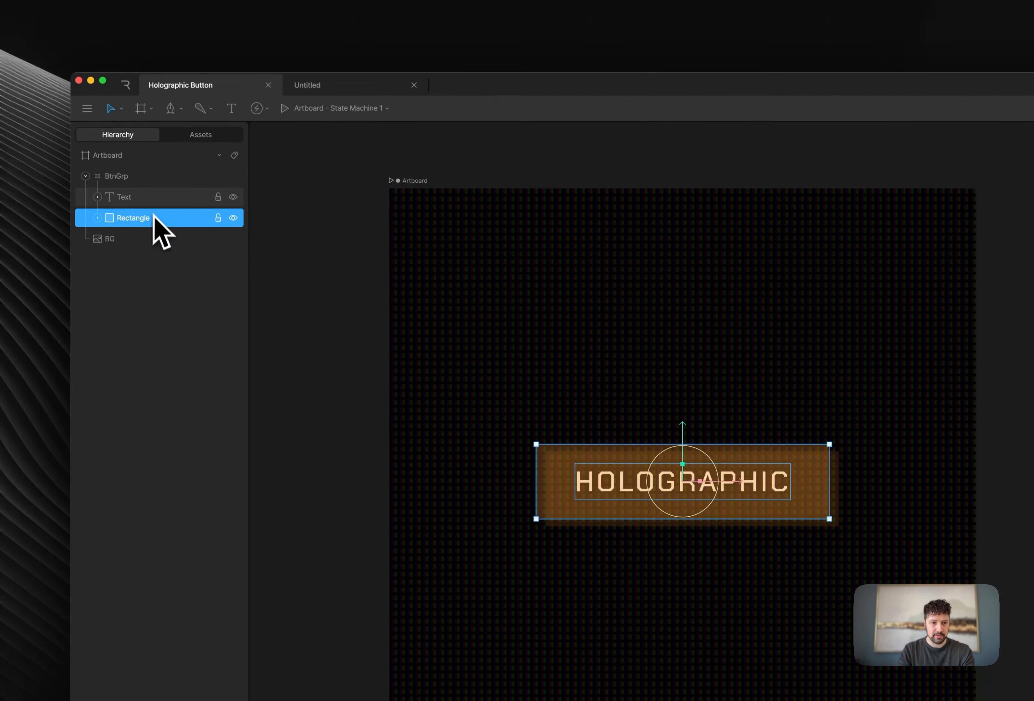
{"action": "left_click", "coordinate": [151, 199]}
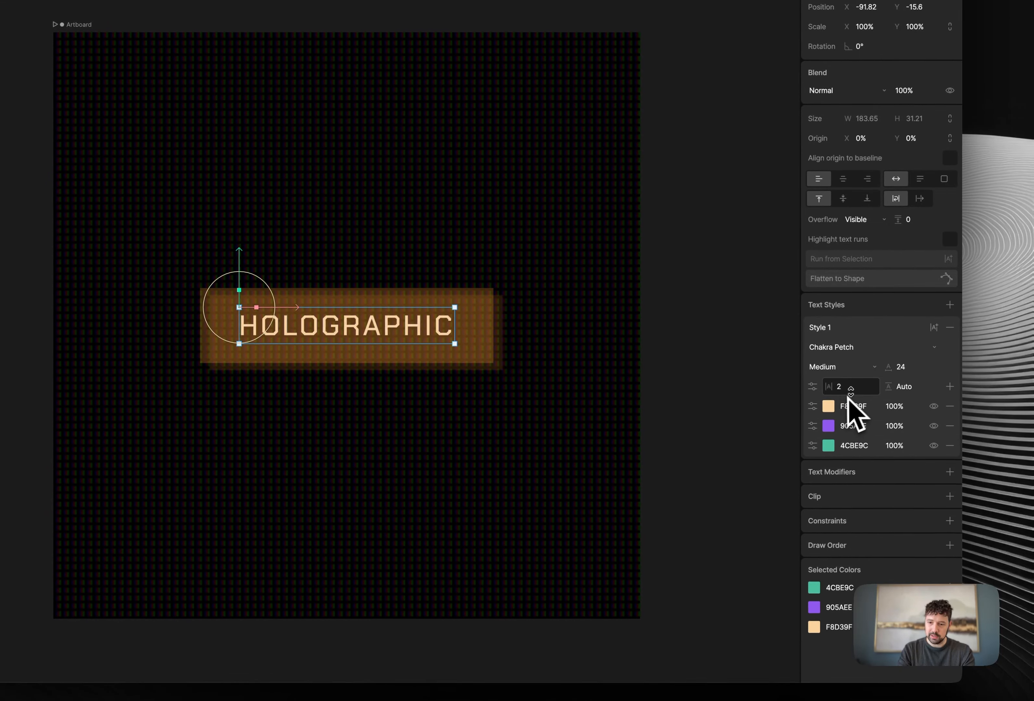
{"action": "left_click", "coordinate": [852, 425]}
{"action": "key", "text": "ctrl+v"}
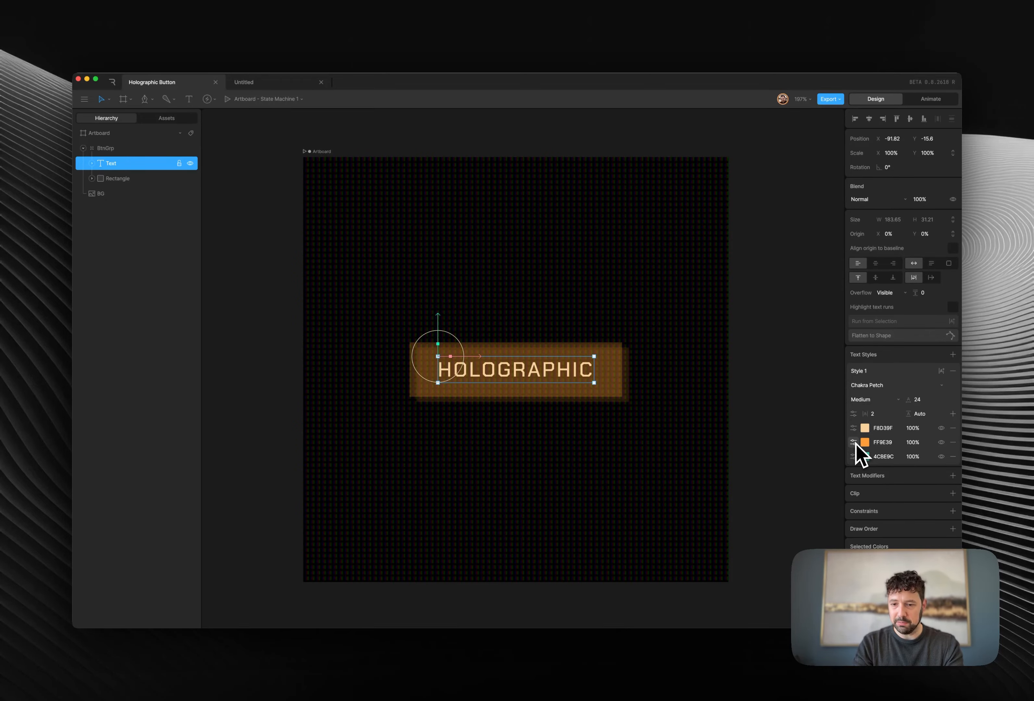
Step: Enable feathering on the text's FF9E39 middle fill and set its feather amount to 2
{"action": "left_click", "coordinate": [853, 442]}
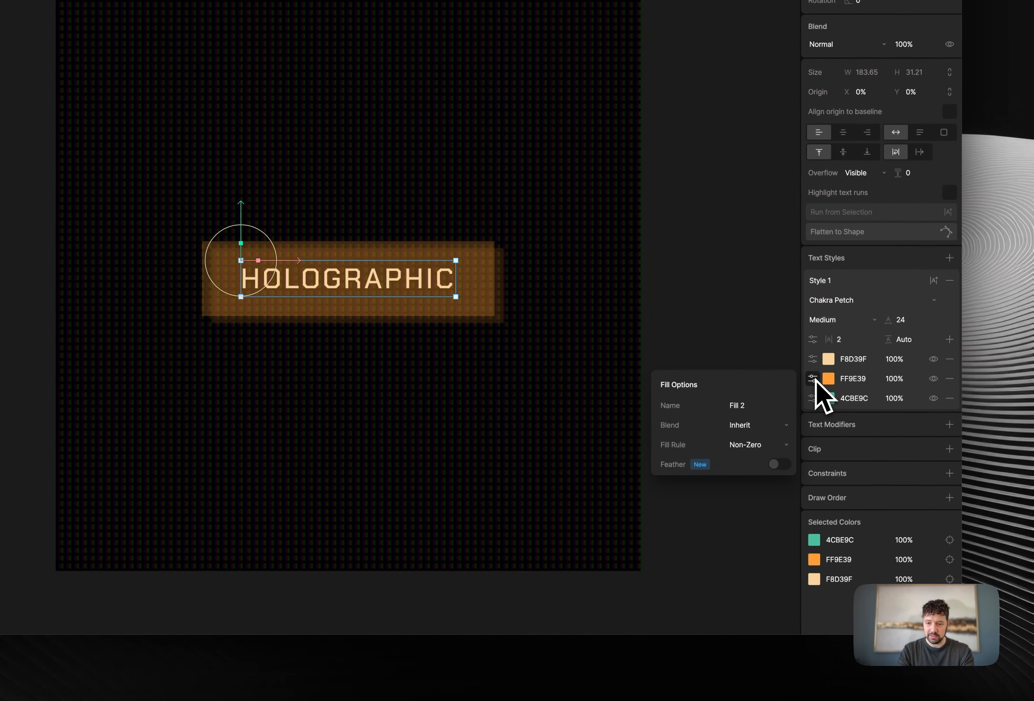
{"action": "left_click", "coordinate": [778, 464]}
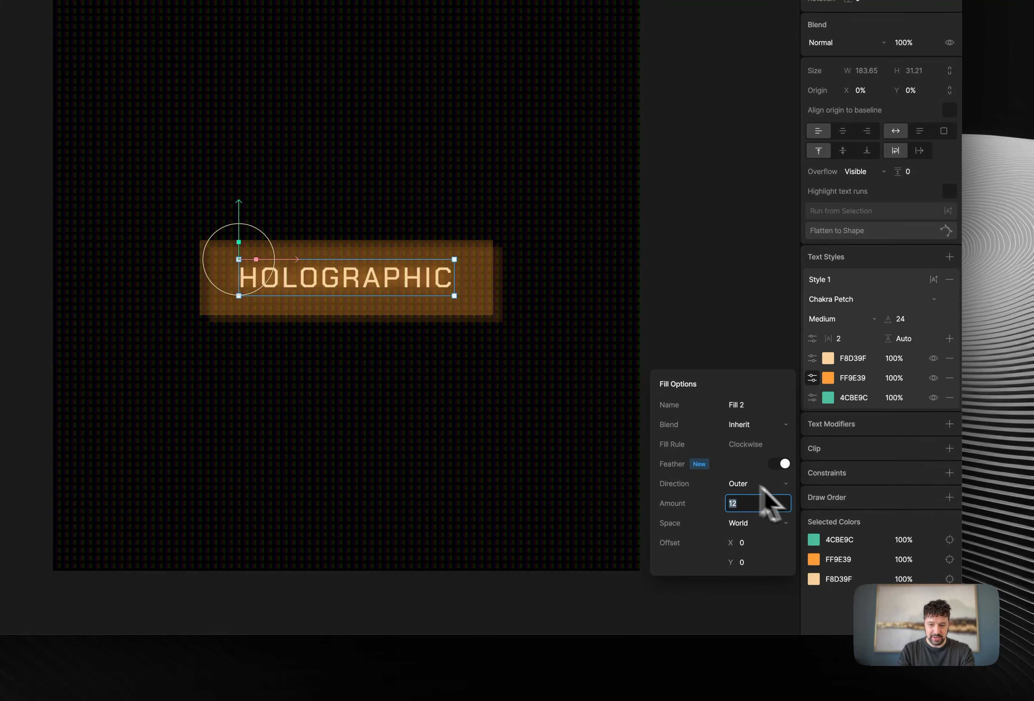
{"action": "type", "text": ".5"}
{"action": "key", "text": "Return"}
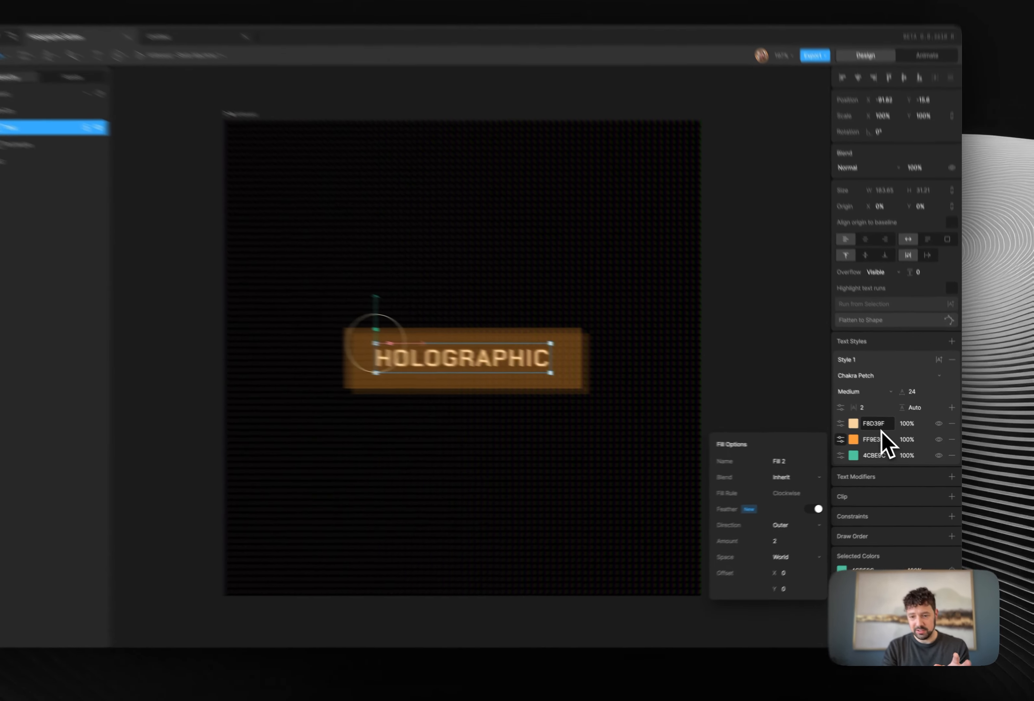
Step: Copy the text's uppermost fill colour F8D39F to its lowest fill
{"action": "left_click", "coordinate": [882, 428]}
{"action": "key", "text": "super+c"}
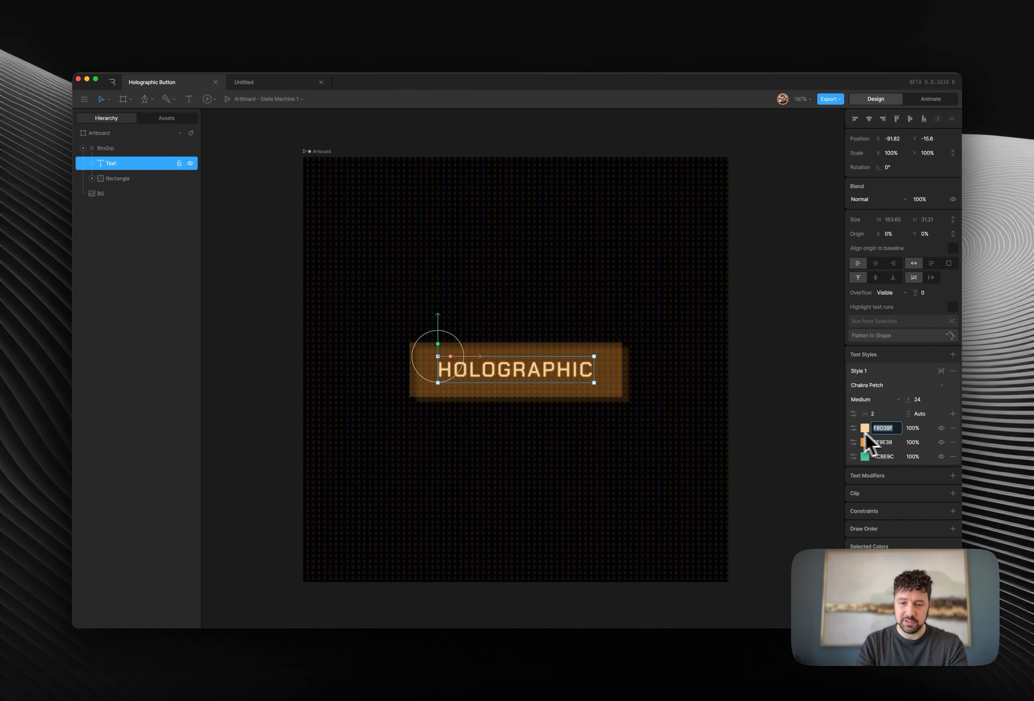
{"action": "left_click", "coordinate": [878, 457]}
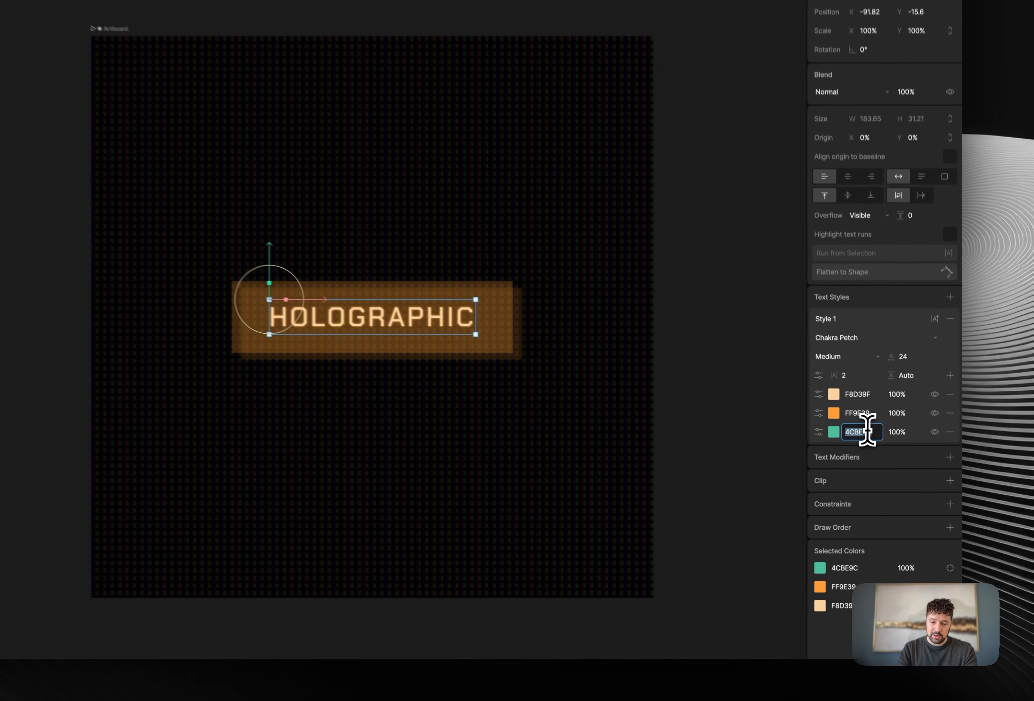
{"action": "key", "text": "super+v"}
{"action": "key", "text": "Return"}
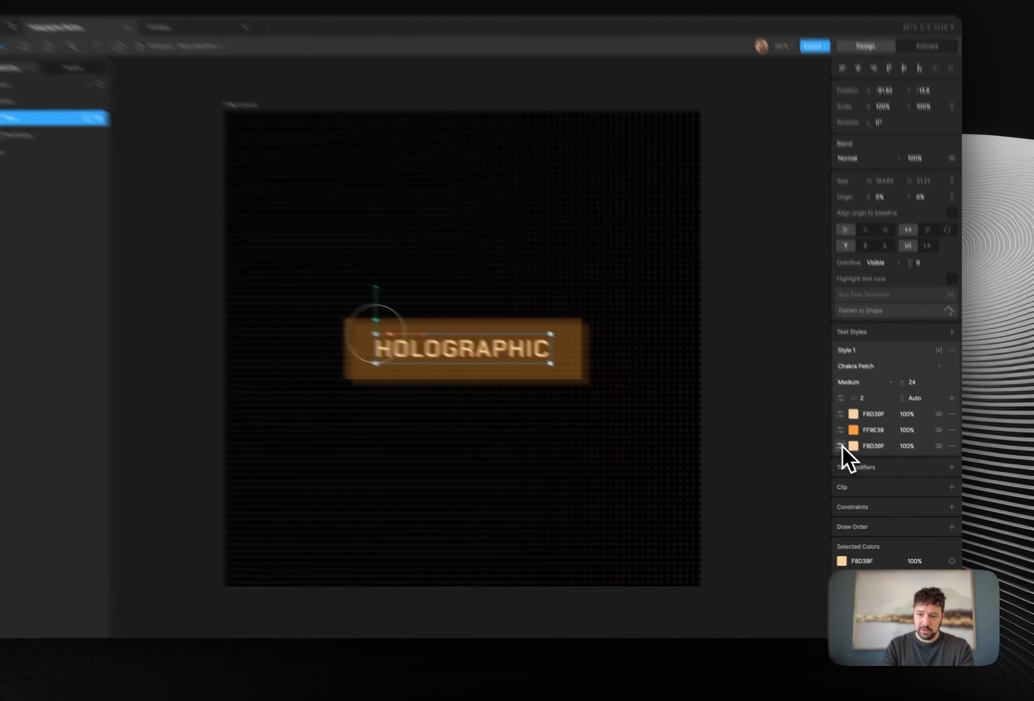
Step: Enable feathering on the HOLOGRAPHIC text's lowest fill and set its feather amount to 1
{"action": "left_click", "coordinate": [853, 457]}
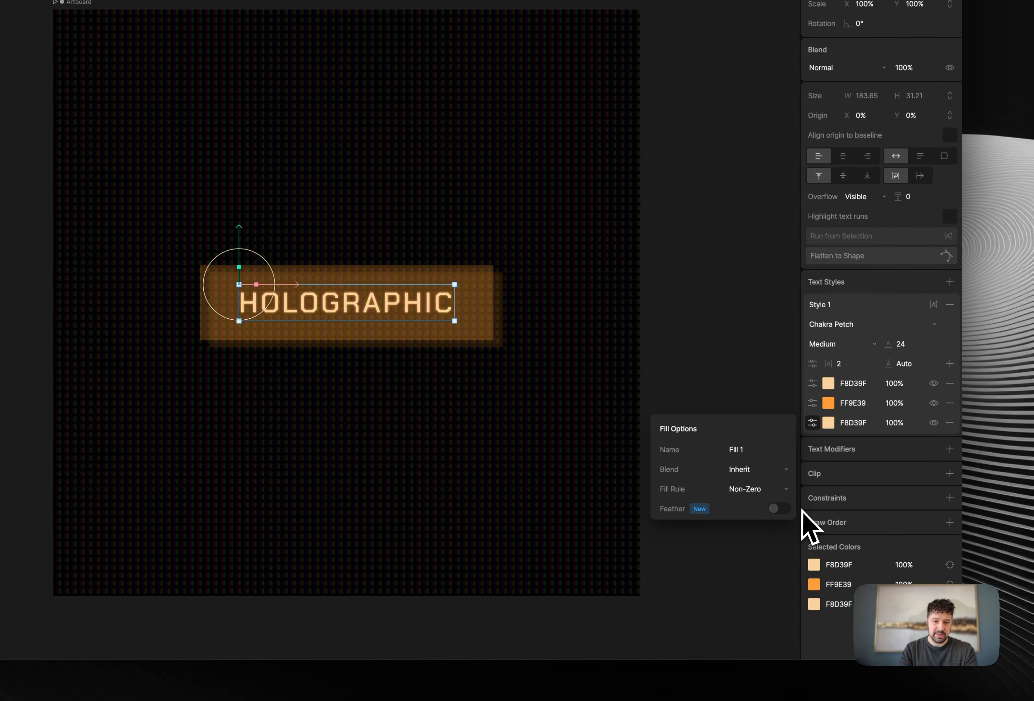
{"action": "left_click", "coordinate": [788, 508]}
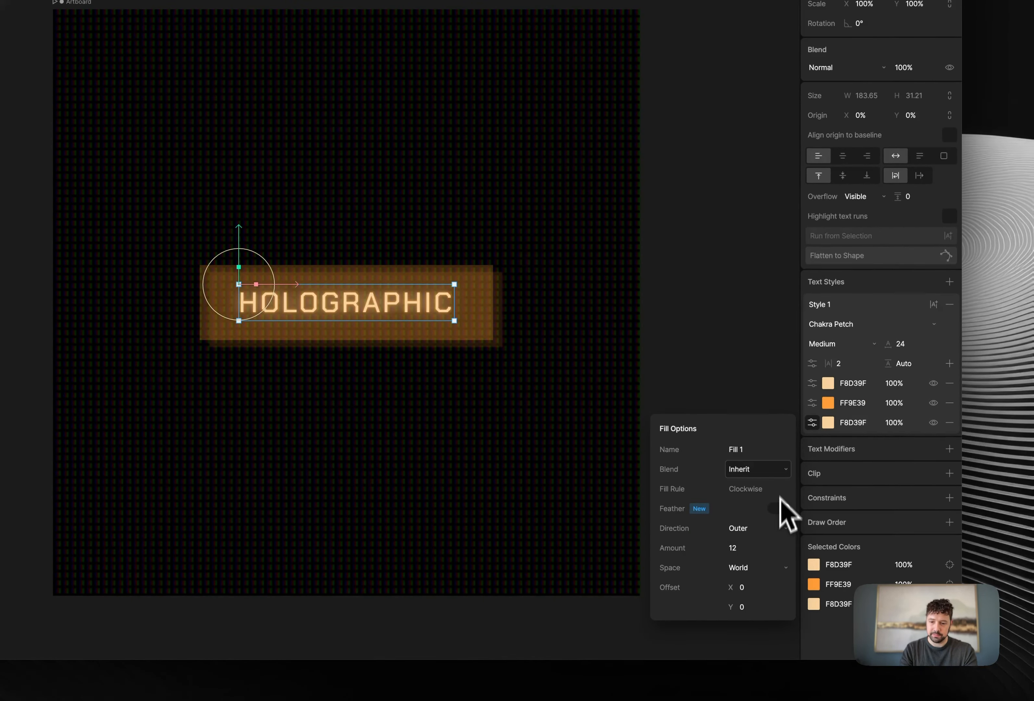
{"action": "left_click", "coordinate": [752, 549]}
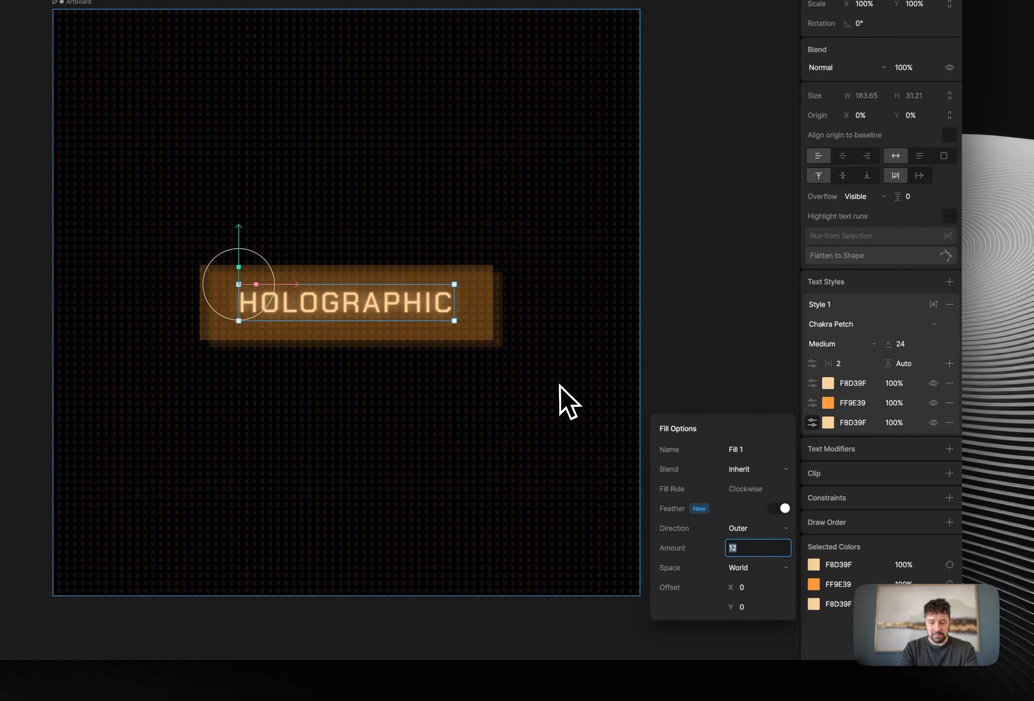
{"action": "type", "text": "1"}
{"action": "key", "text": "Return"}
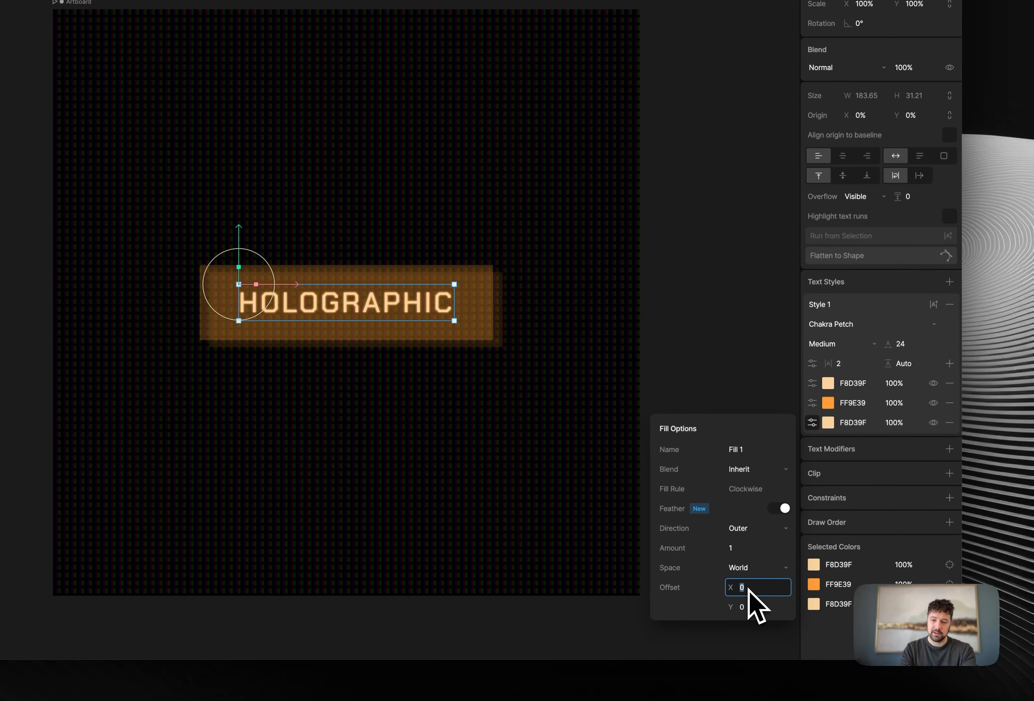
Step: Offset the lowest text fill's feather by 8 in X and 6 in Y
{"action": "left_click", "coordinate": [748, 589]}
{"action": "type", "text": "8"}
{"action": "key", "text": "Return"}
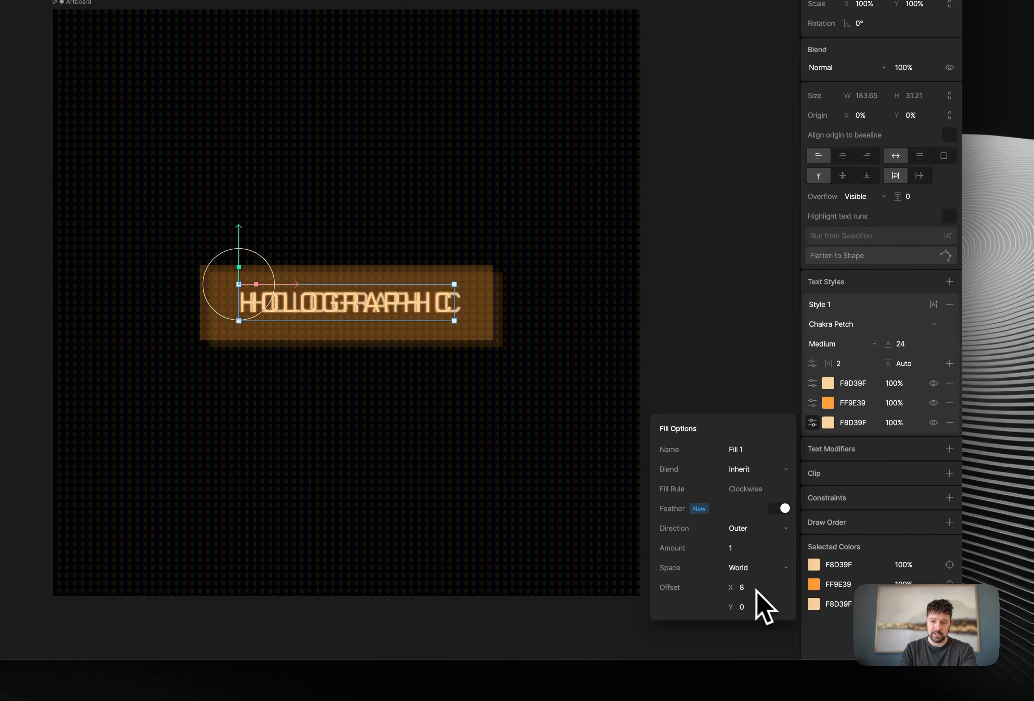
{"action": "type", "text": "6"}
{"action": "key", "text": "Return"}
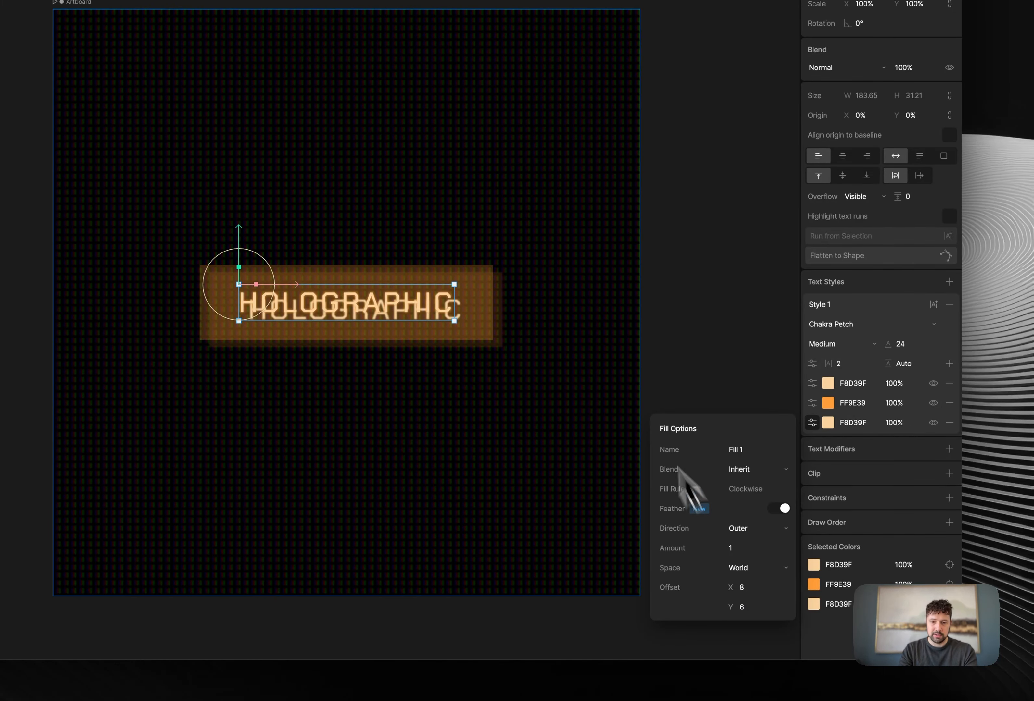
Step: Set the lowest text fill's feather amount to 1.5 and its opacity to 20%
{"action": "left_click", "coordinate": [736, 566]}
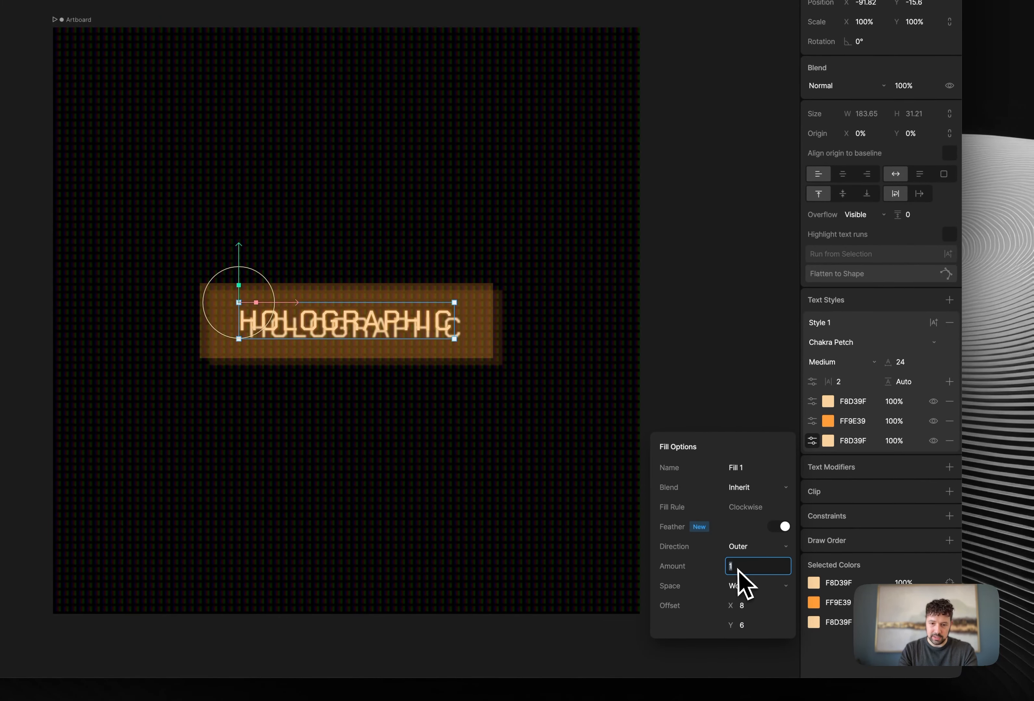
{"action": "key", "text": "Return"}
{"action": "left_click", "coordinate": [893, 440]}
{"action": "type", "text": "15"}
{"action": "key", "text": "Return"}
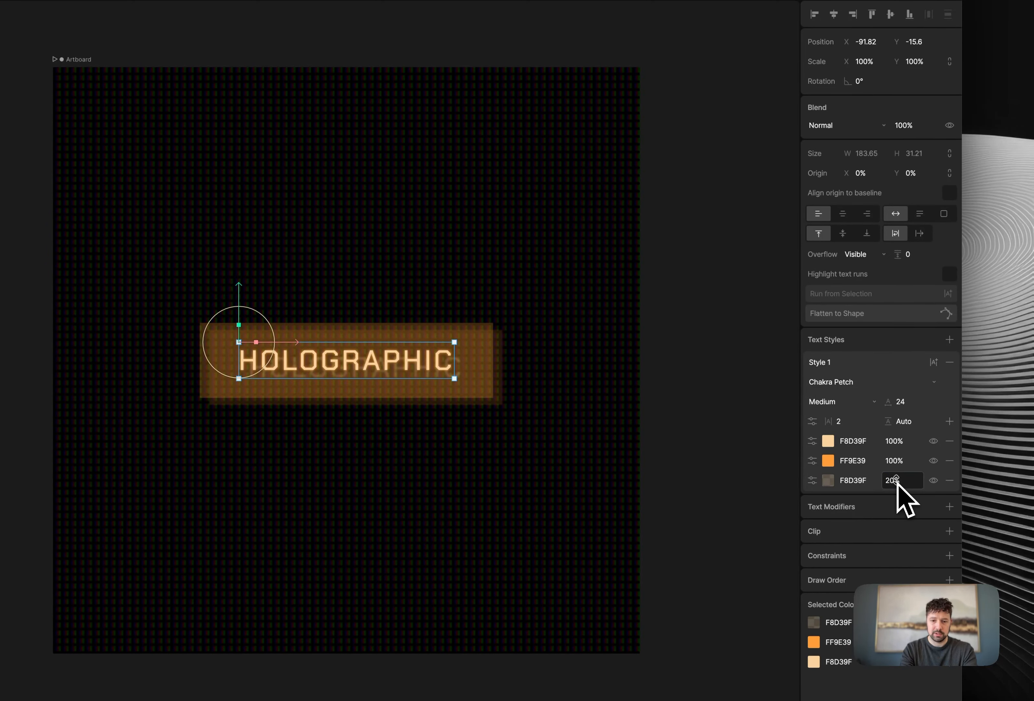
{"action": "left_click", "coordinate": [577, 486]}
{"action": "left_click", "coordinate": [695, 277]}
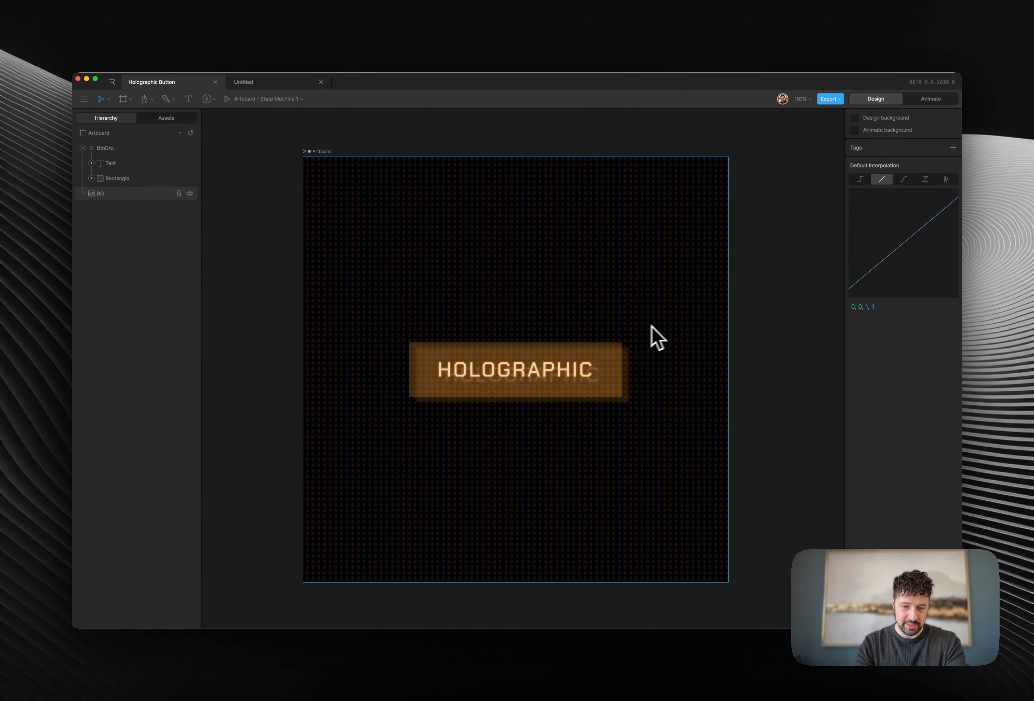
Step: Add a fourth fill on top of the HOLOGRAPHIC text's other fills, using the copied colour F8D39F
{"action": "left_click", "coordinate": [530, 386]}
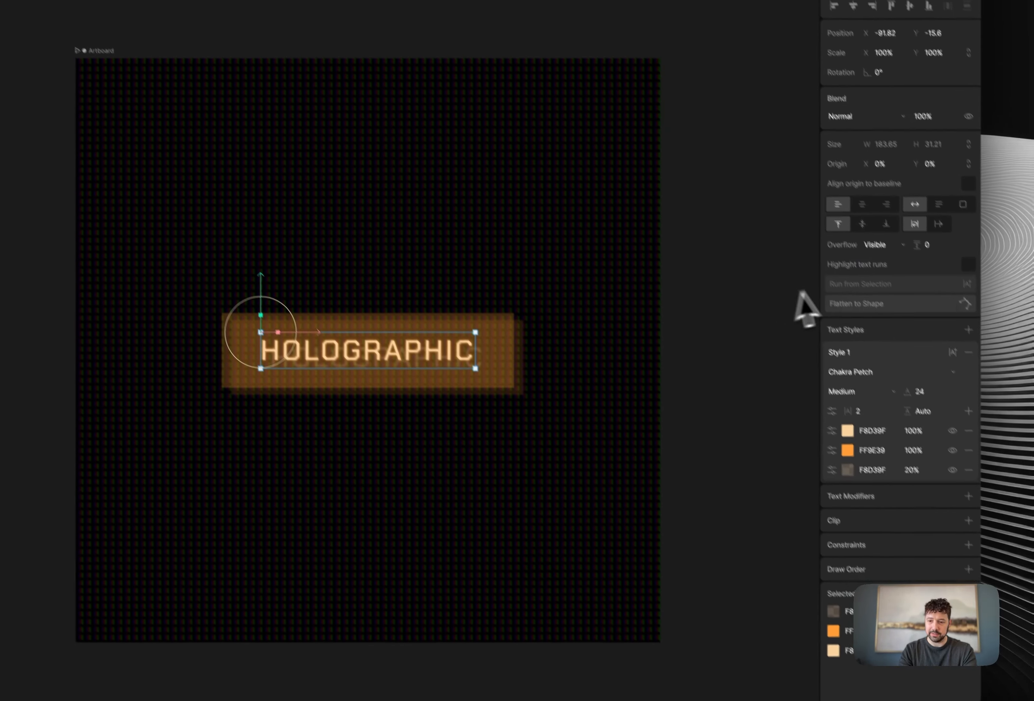
{"action": "left_click", "coordinate": [894, 457]}
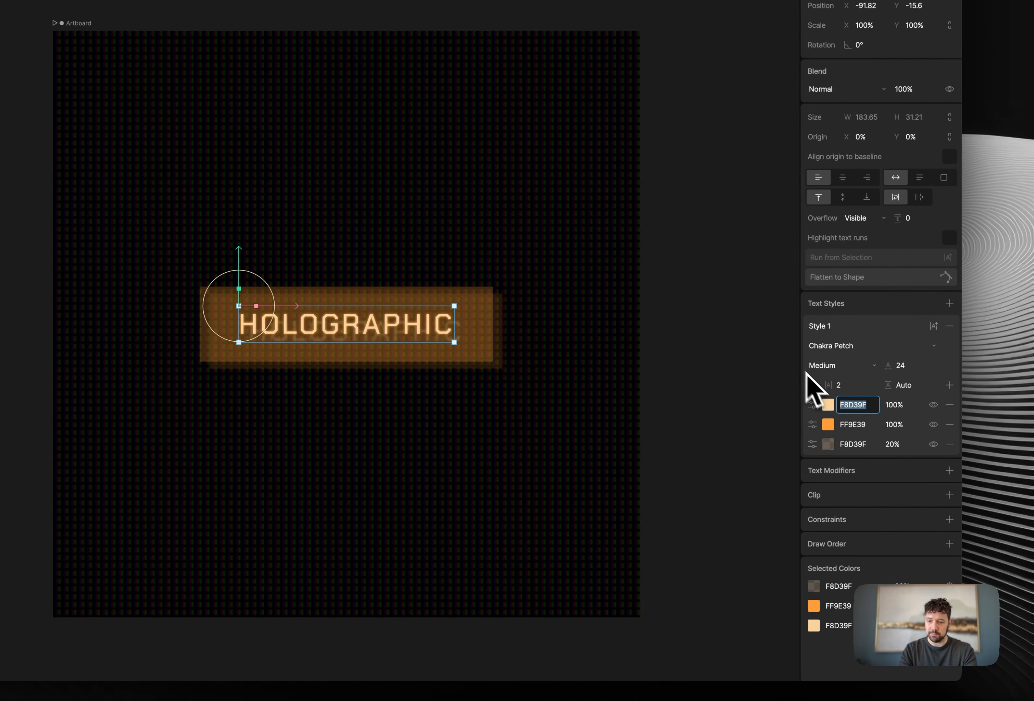
{"action": "left_click", "coordinate": [949, 385]}
{"action": "left_click", "coordinate": [915, 412]}
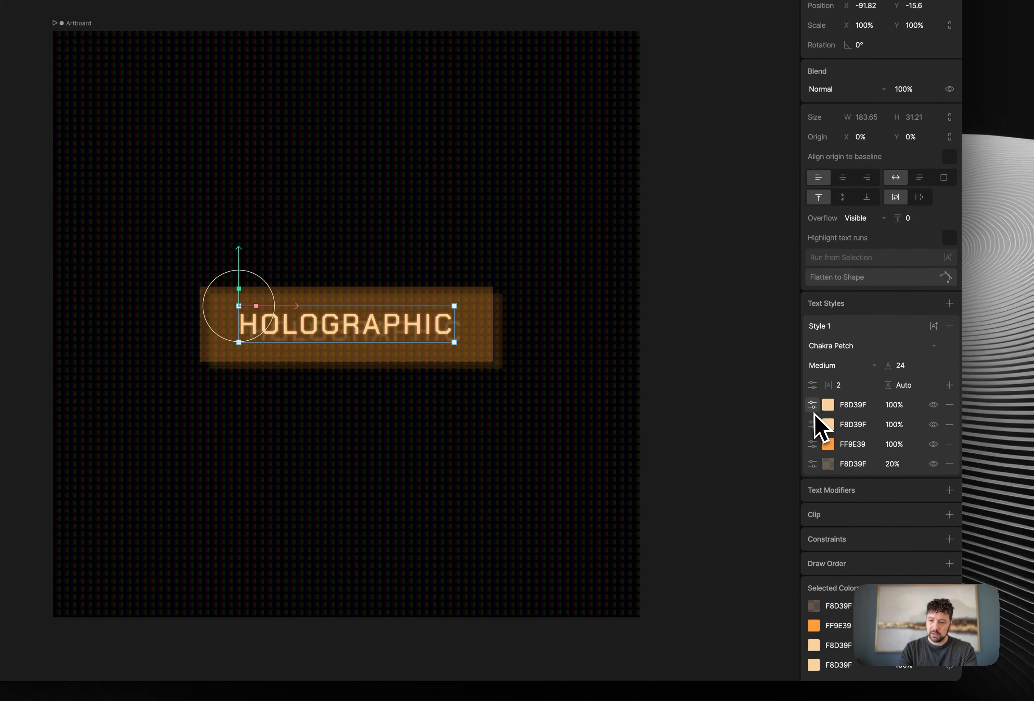
Step: Feather the text's uppermost fill by an amount of 1 and set its blend mode to Overlay
{"action": "left_click", "coordinate": [812, 407]}
{"action": "left_click", "coordinate": [779, 491]}
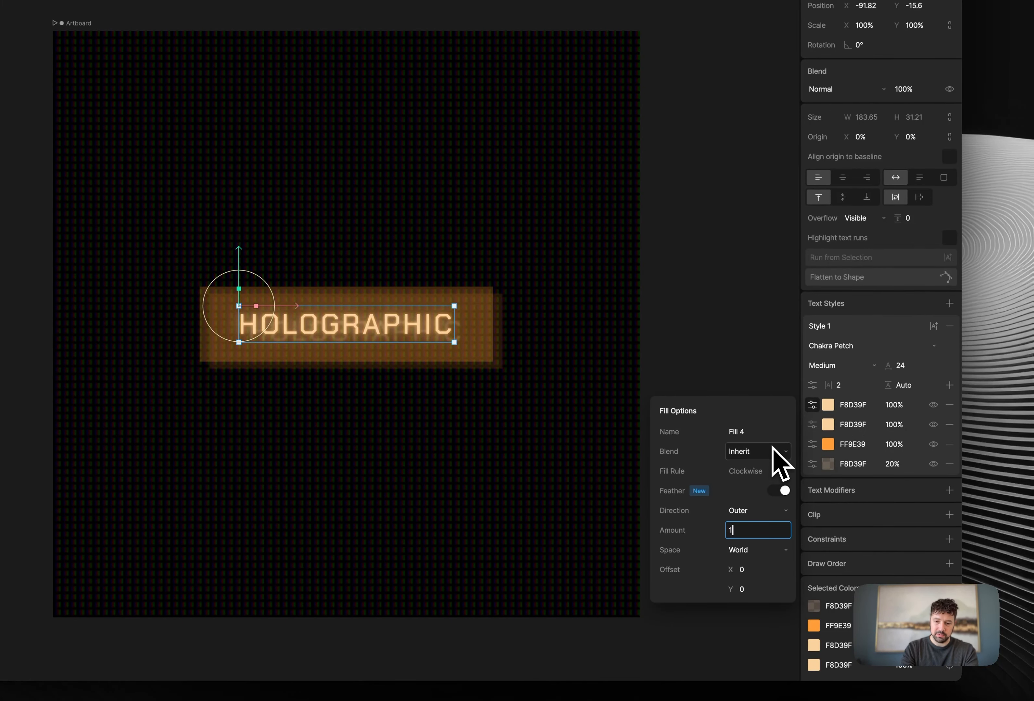
{"action": "key", "text": "Return"}
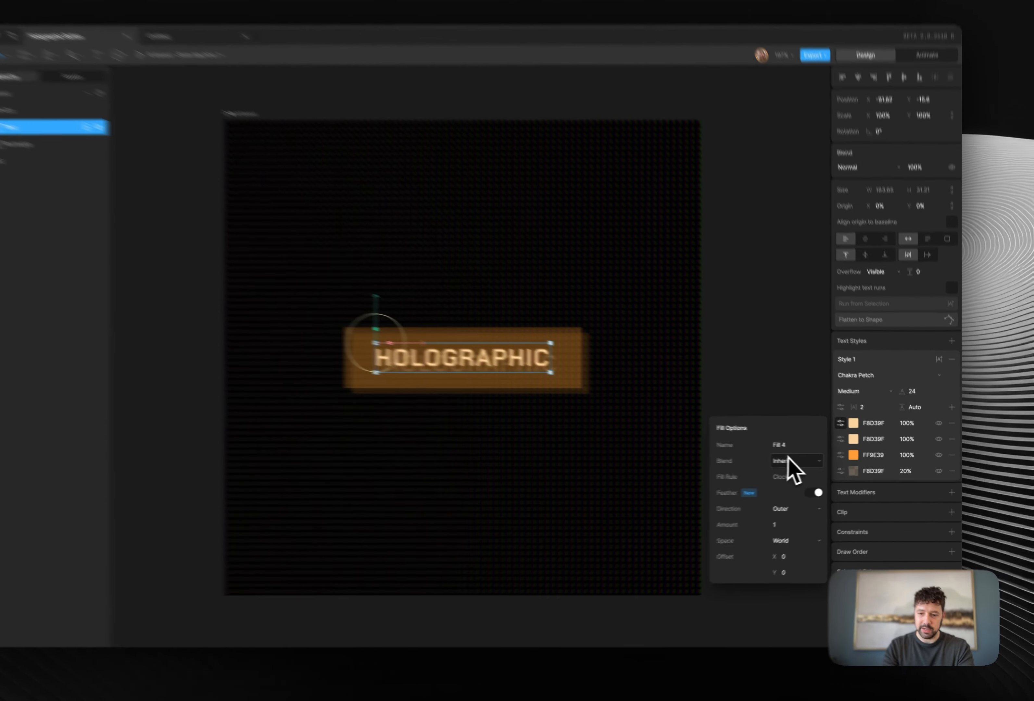
{"action": "left_click", "coordinate": [796, 462]}
{"action": "left_click", "coordinate": [751, 288]}
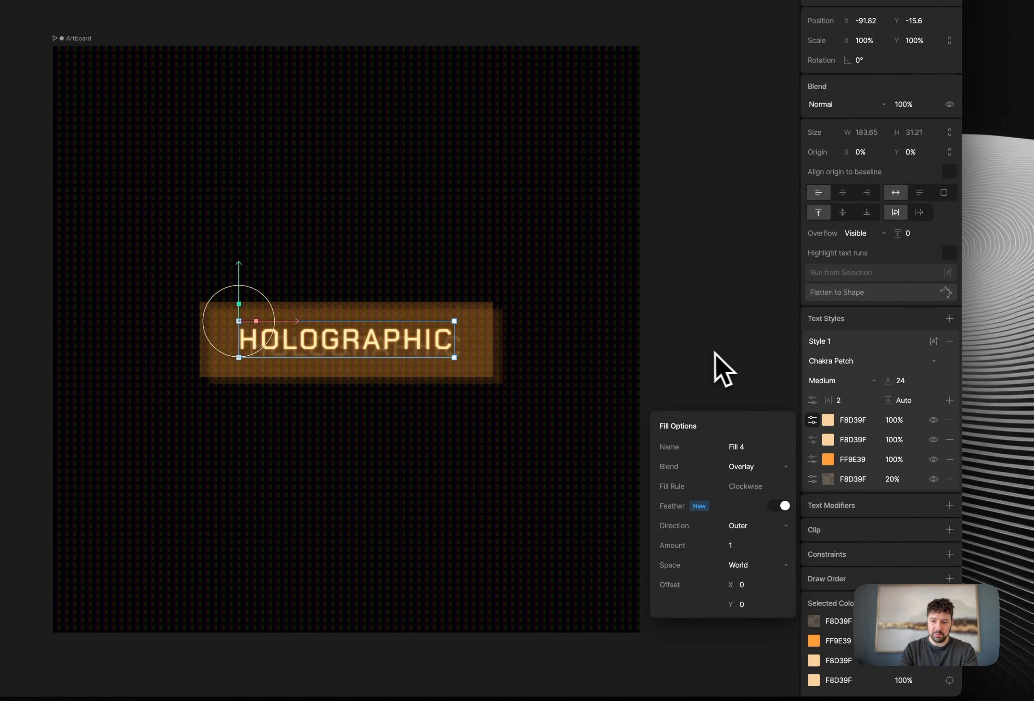
{"action": "left_click", "coordinate": [459, 276]}
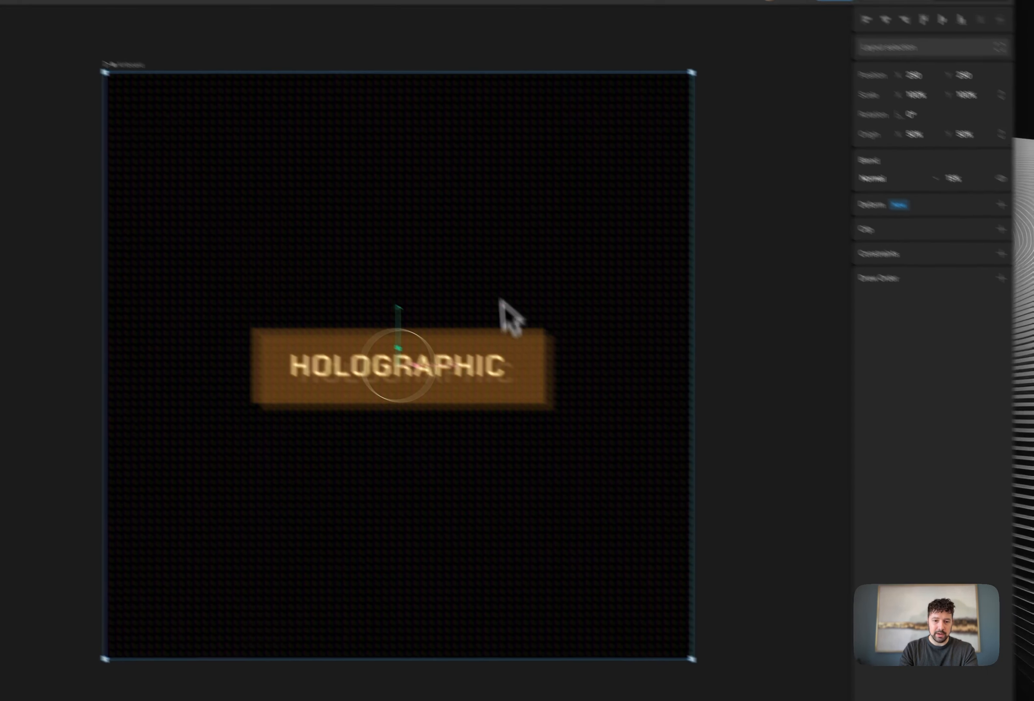
Step: Try the orange fill's colour FF9E39 on the HOLOGRAPHIC text's uppermost fill
{"action": "left_click", "coordinate": [463, 317]}
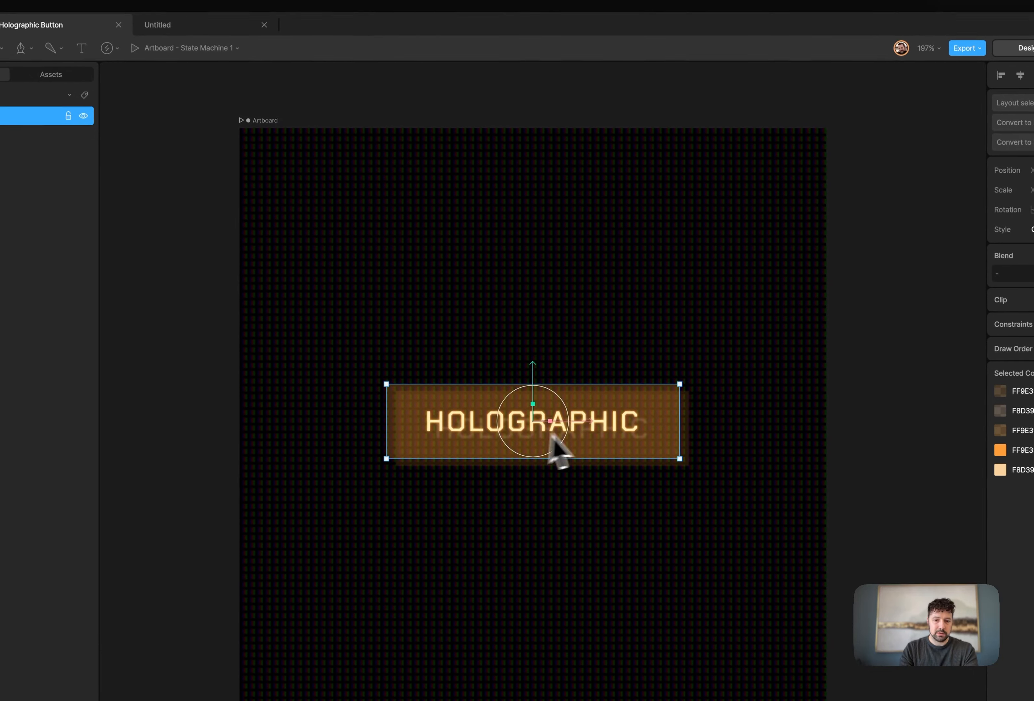
{"action": "double_click", "coordinate": [464, 424]}
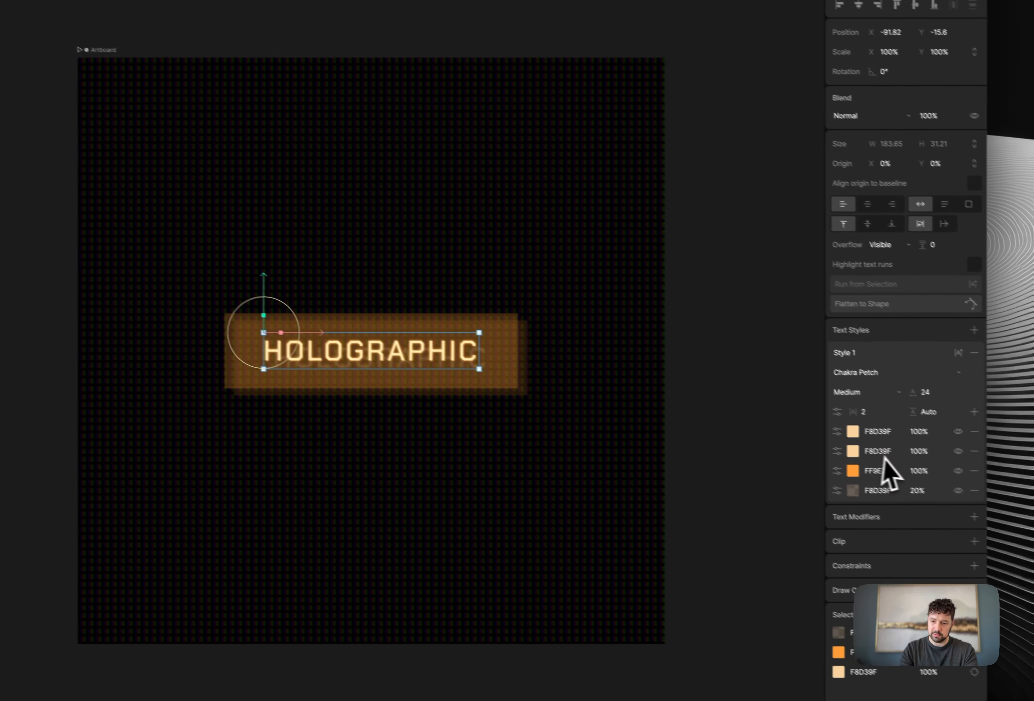
{"action": "left_click", "coordinate": [859, 459]}
{"action": "key", "text": "super+c"}
{"action": "left_click", "coordinate": [858, 420]}
{"action": "key", "text": "super+v"}
{"action": "key", "text": "Return"}
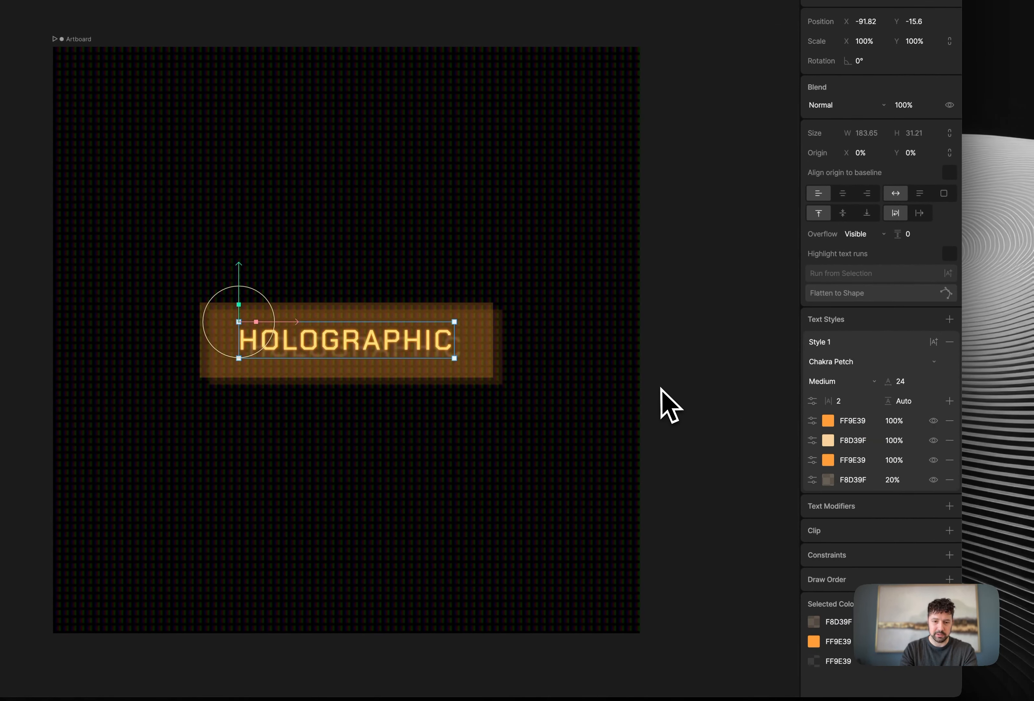
{"action": "key", "text": "super+z"}
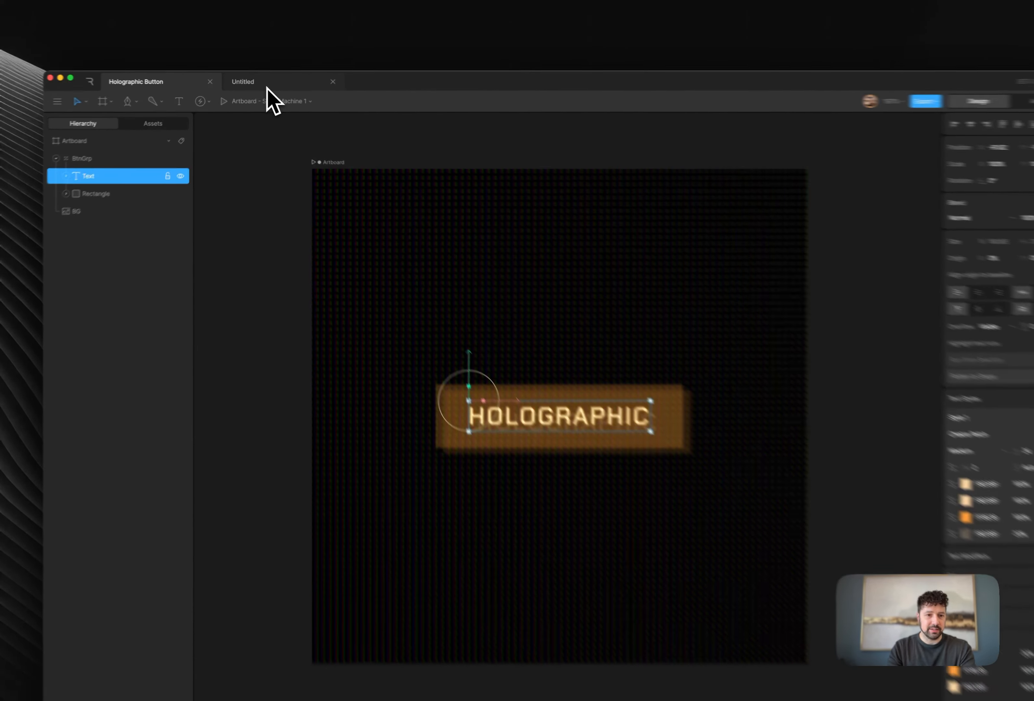
Step: Examine the feather and blend options of each HOLOGRAPHIC text fill in the Untitled reference file
{"action": "left_click", "coordinate": [263, 86]}
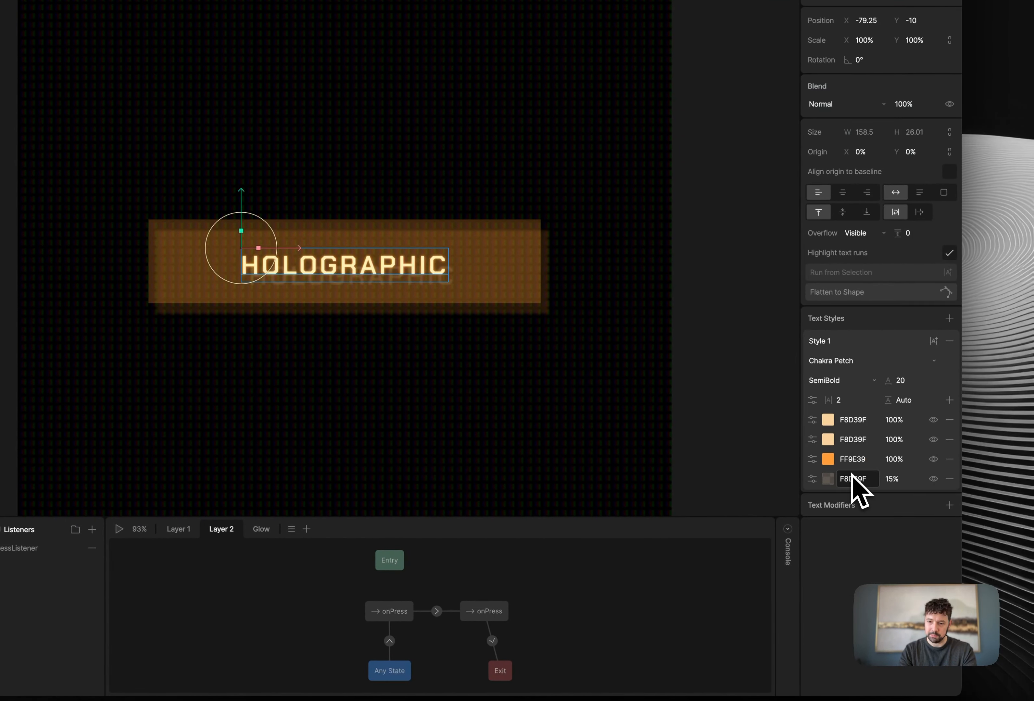
{"action": "left_click", "coordinate": [813, 420]}
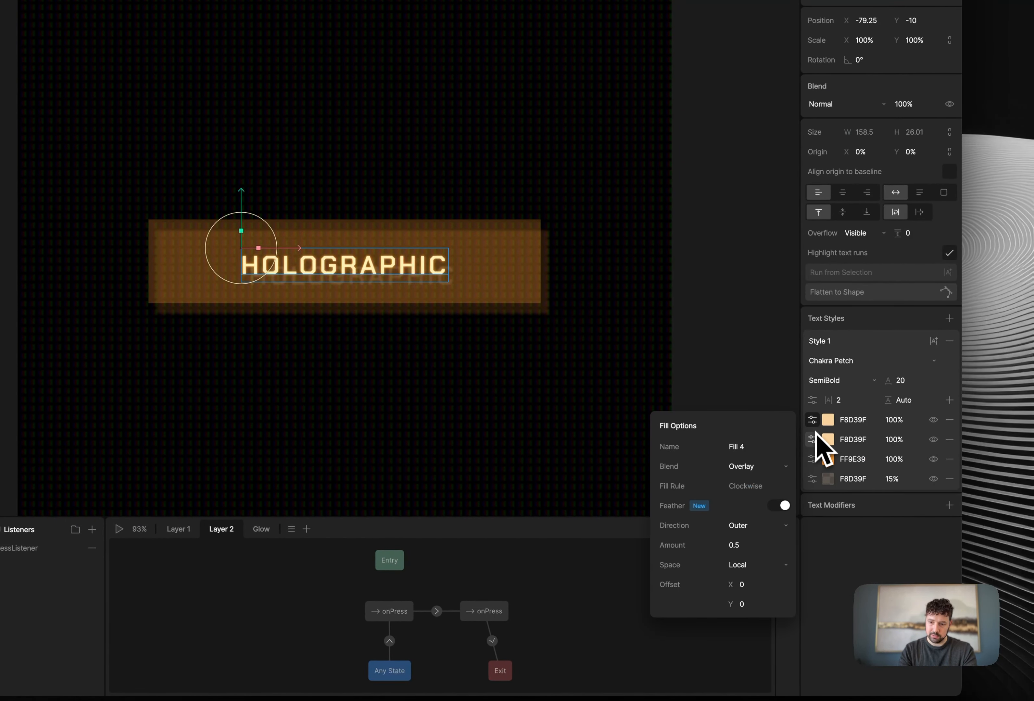
{"action": "left_click", "coordinate": [813, 441]}
{"action": "left_click", "coordinate": [812, 460]}
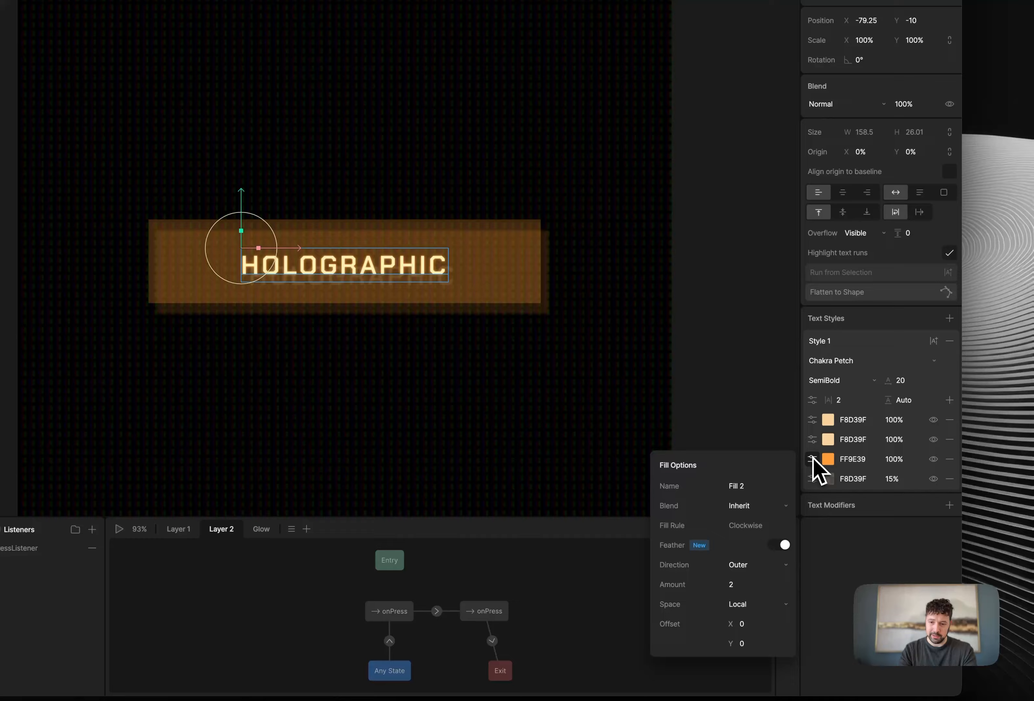
{"action": "left_click", "coordinate": [812, 478]}
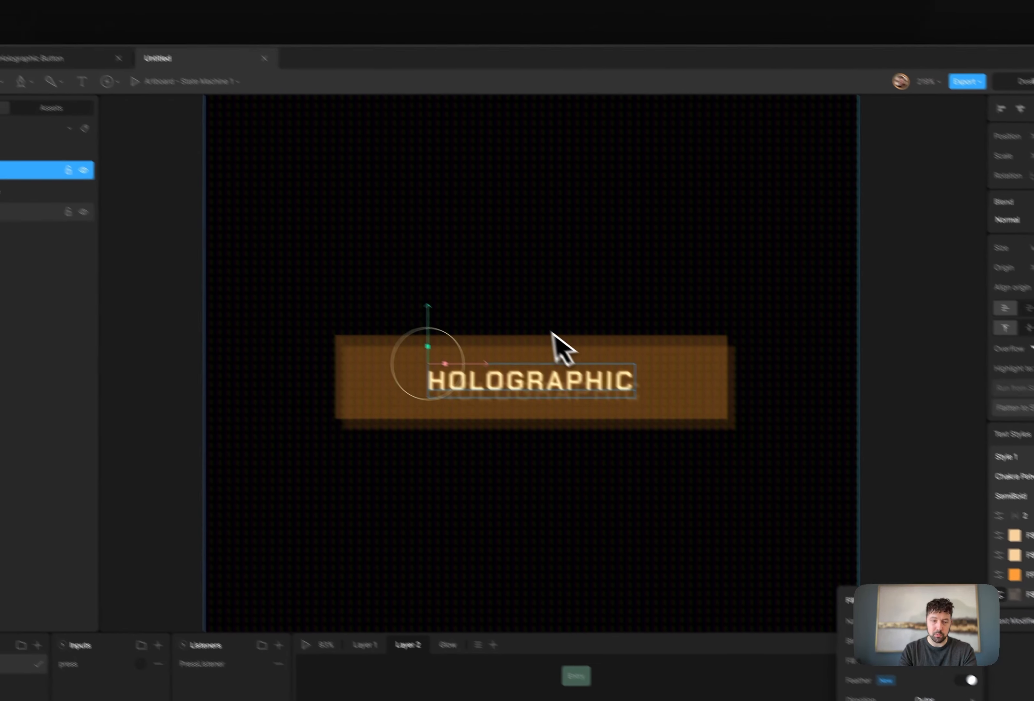
Step: In the Holographic Button file, set the uppermost text fill's feather amount to 0.5 and check the other fills' options
{"action": "left_click", "coordinate": [99, 87]}
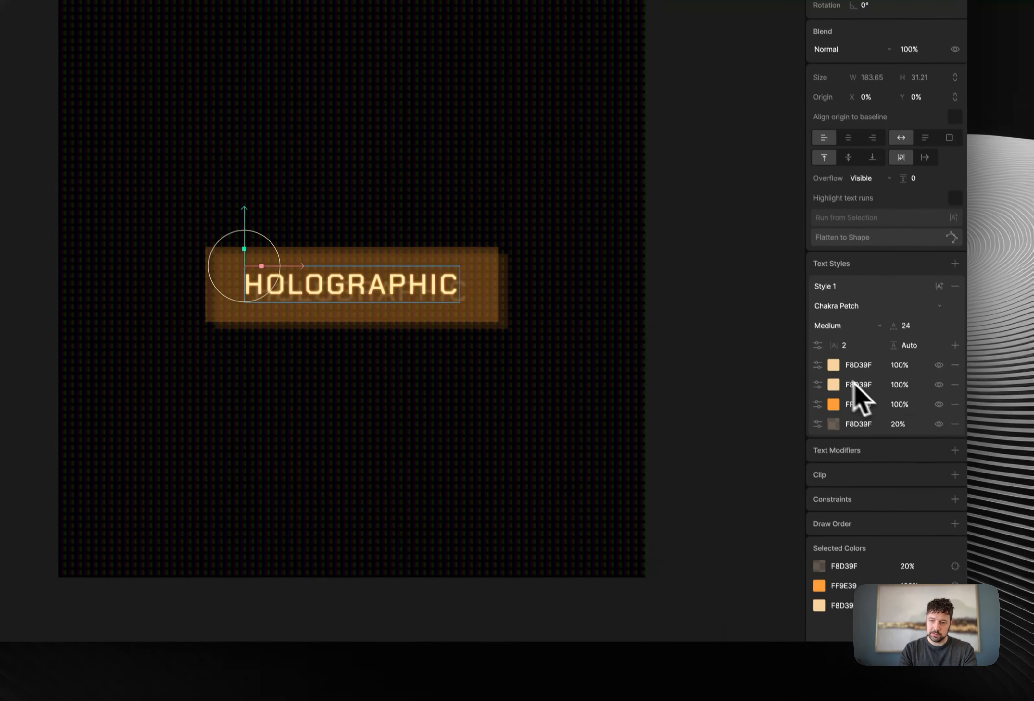
{"action": "left_click", "coordinate": [818, 365]}
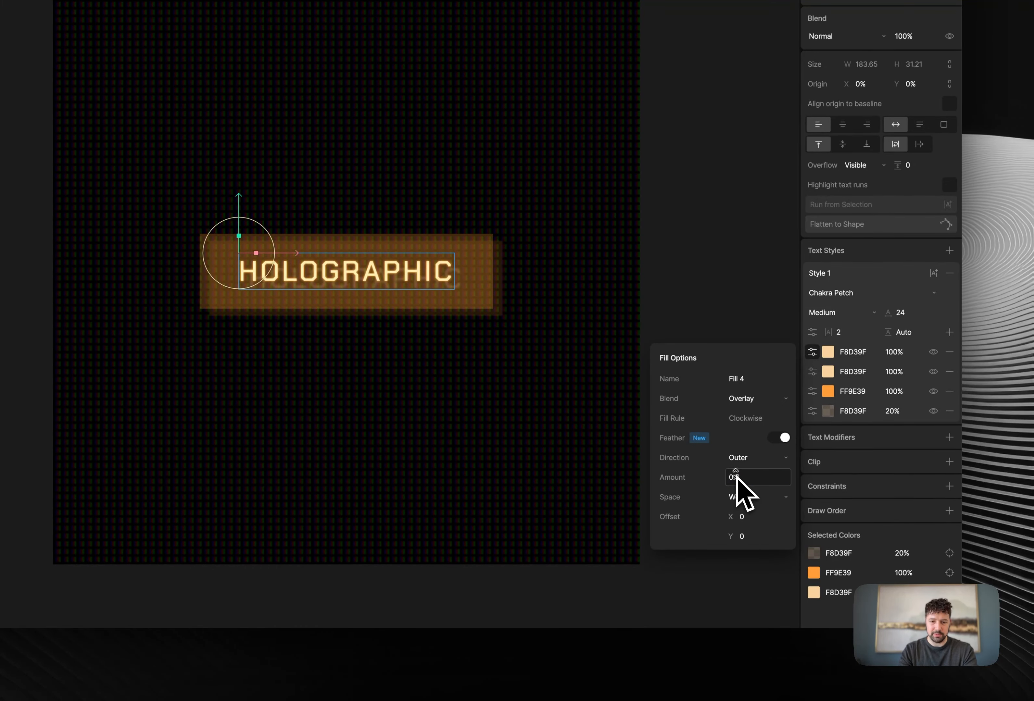
{"action": "left_click", "coordinate": [812, 372]}
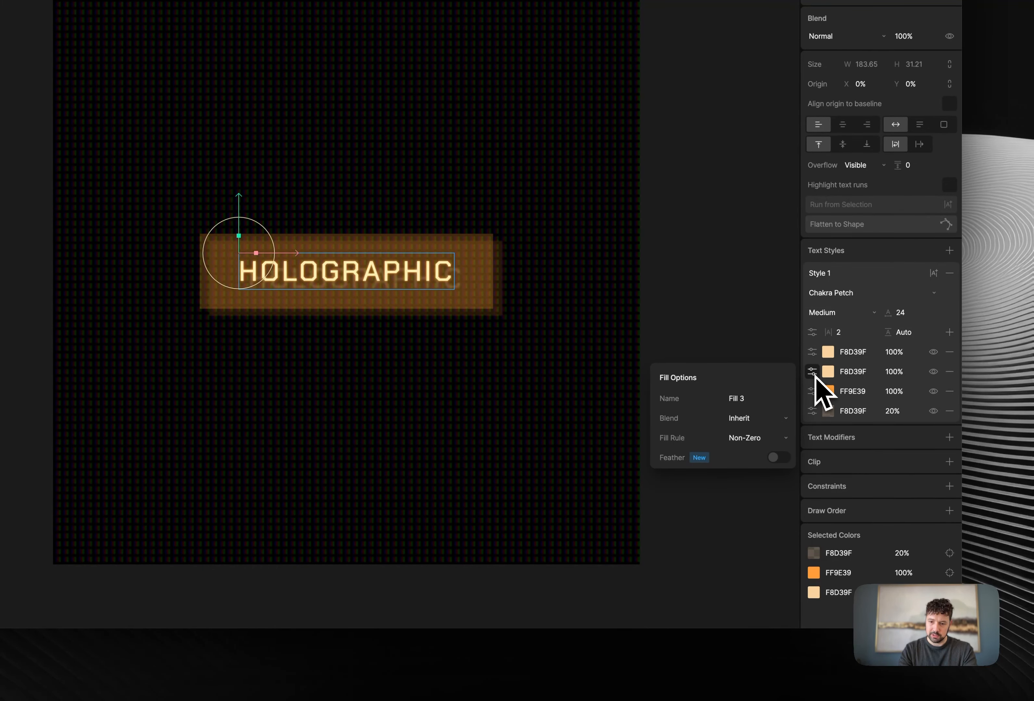
{"action": "left_click", "coordinate": [812, 390]}
{"action": "left_click", "coordinate": [812, 411]}
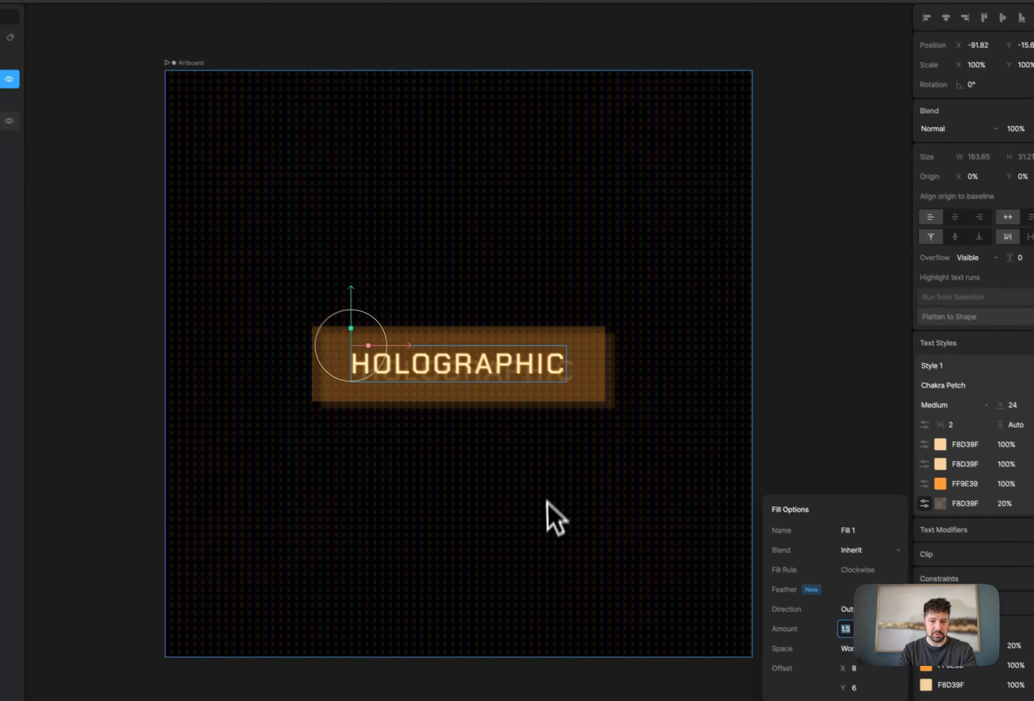
{"action": "left_click", "coordinate": [437, 410]}
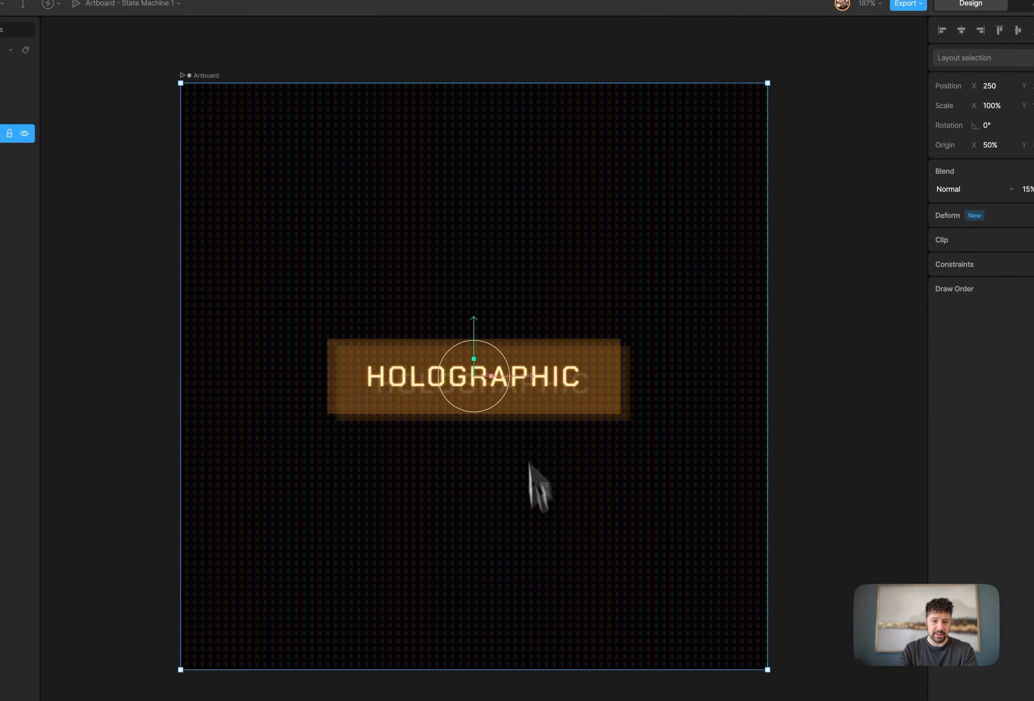
{"action": "left_click", "coordinate": [751, 480]}
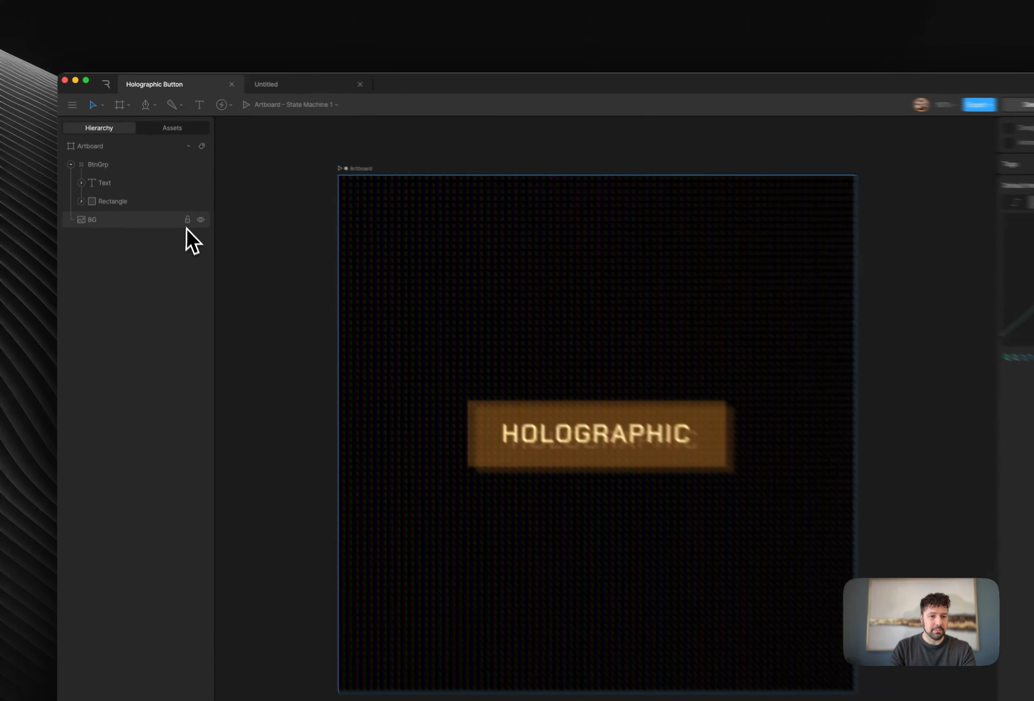
Step: Lock the BG image so that it cannot be selected on the artboard
{"action": "left_click", "coordinate": [161, 193]}
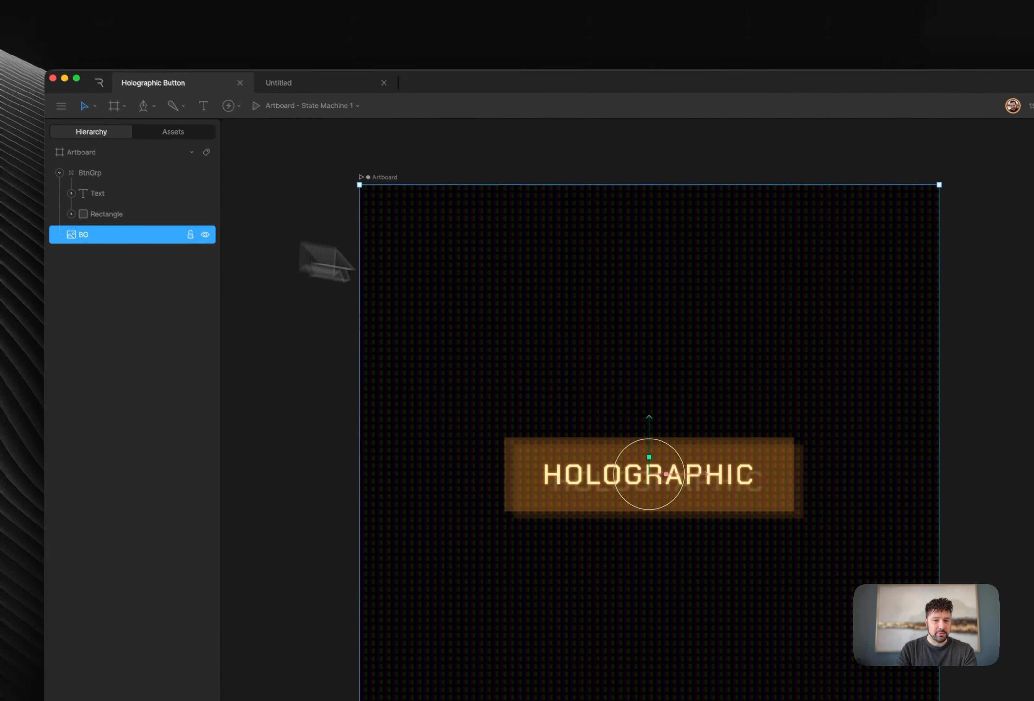
{"action": "left_click", "coordinate": [157, 202]}
{"action": "left_click", "coordinate": [773, 274]}
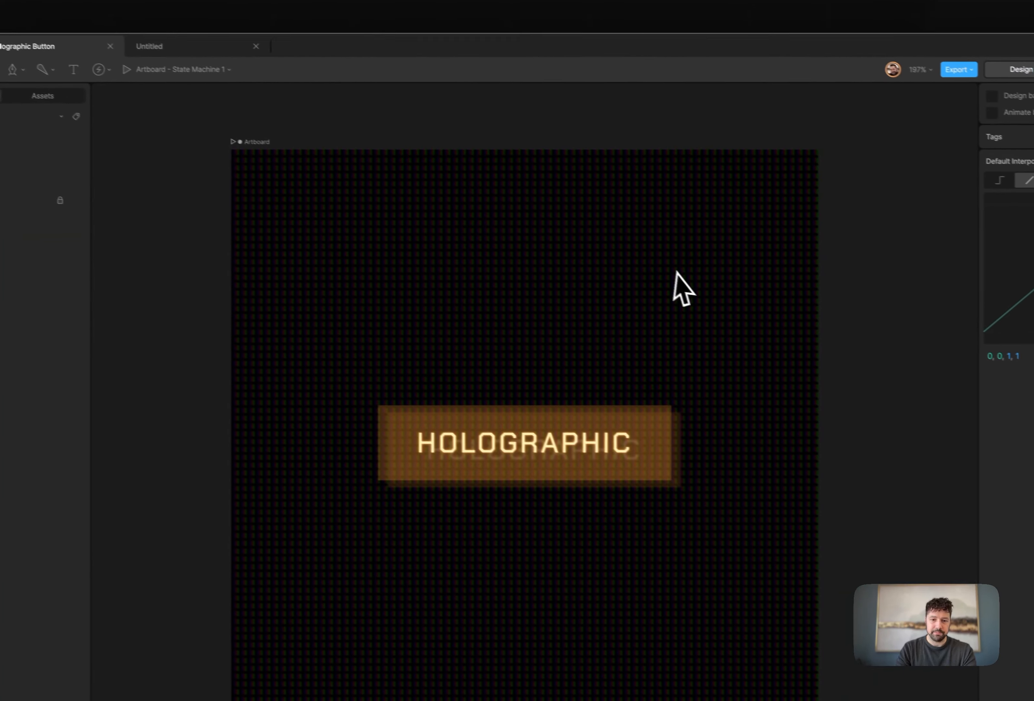
Step: Select the button group, switch to animation mode and rename Timeline 1 as onLoad
{"action": "left_click", "coordinate": [665, 414]}
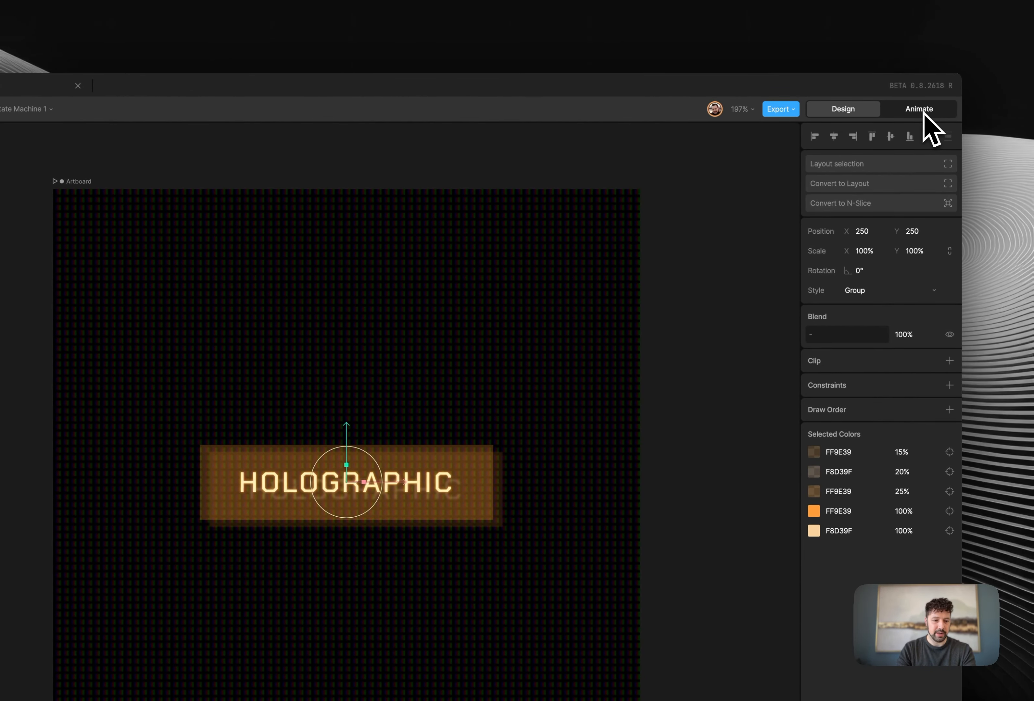
{"action": "left_click", "coordinate": [930, 111]}
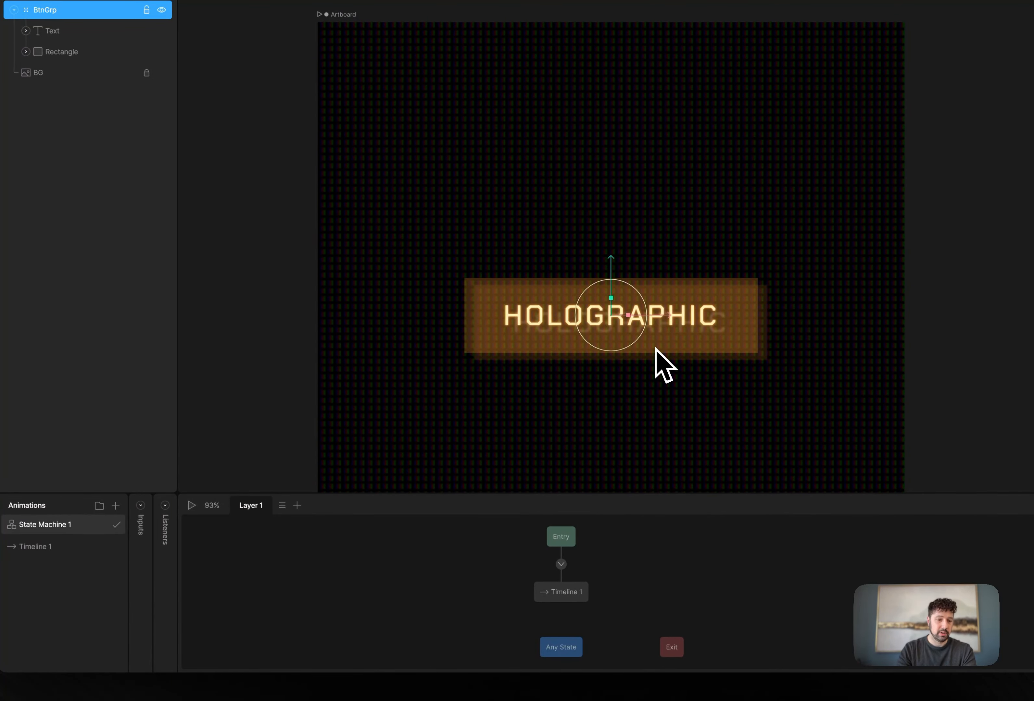
{"action": "left_click", "coordinate": [48, 548]}
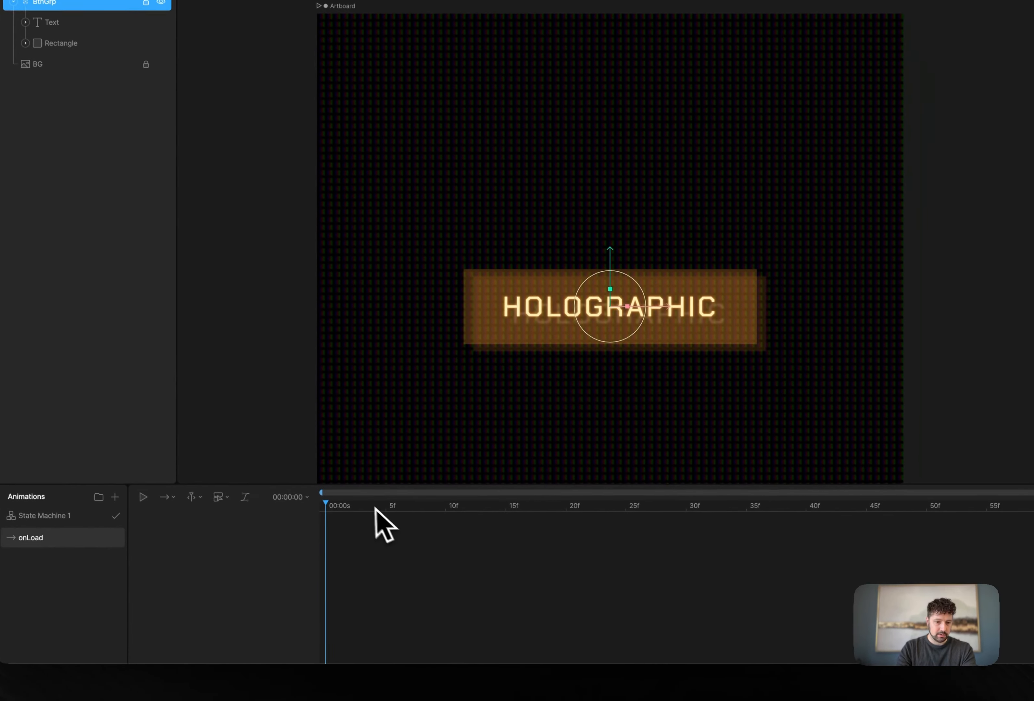
Step: Keyframe the BtnGrp group's position at frame 0 of onLoad with X 258 and Y 256
{"action": "left_click_drag", "start_coordinate": [358, 500], "coordinate": [320, 495]}
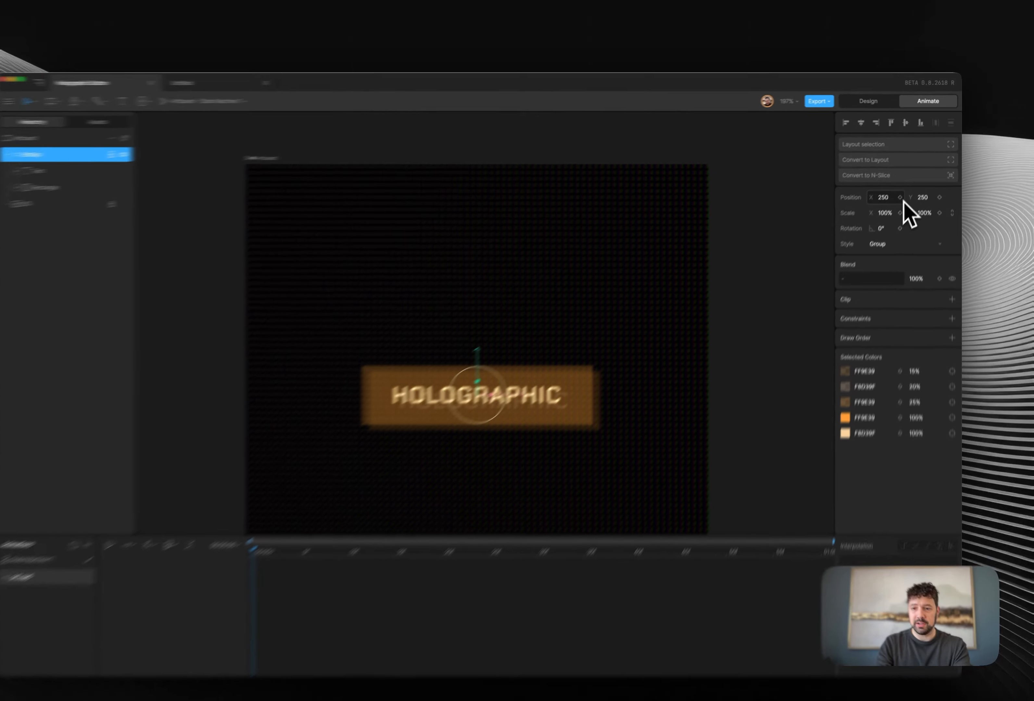
{"action": "left_click", "coordinate": [905, 189]}
{"action": "left_click", "coordinate": [942, 188]}
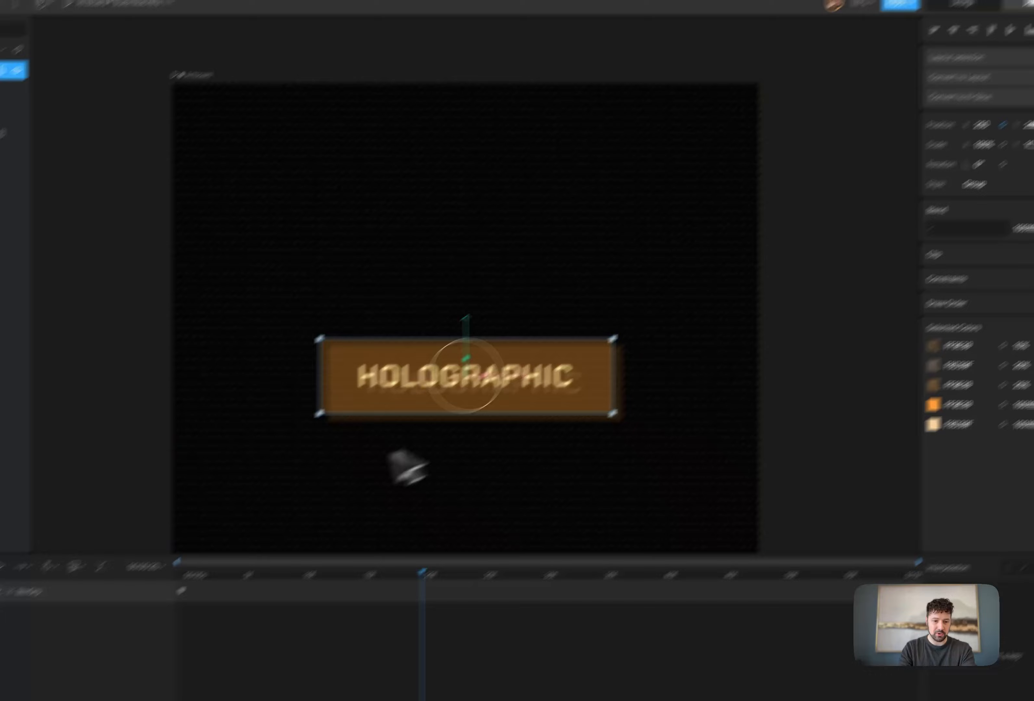
{"action": "left_click", "coordinate": [264, 539]}
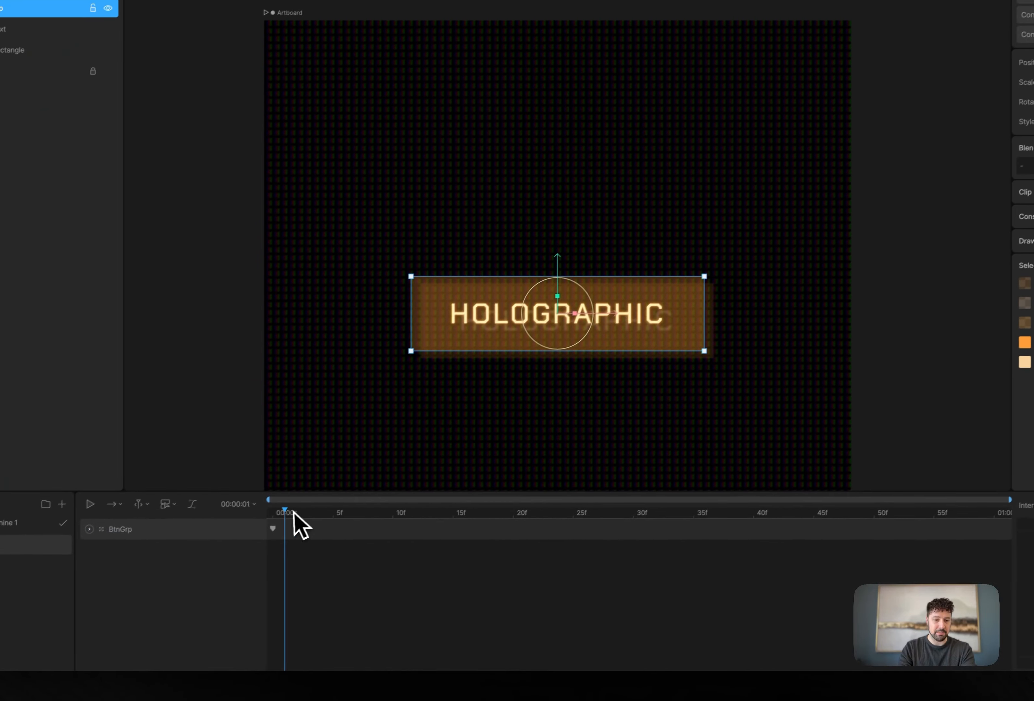
{"action": "left_click_drag", "start_coordinate": [293, 512], "coordinate": [272, 513]}
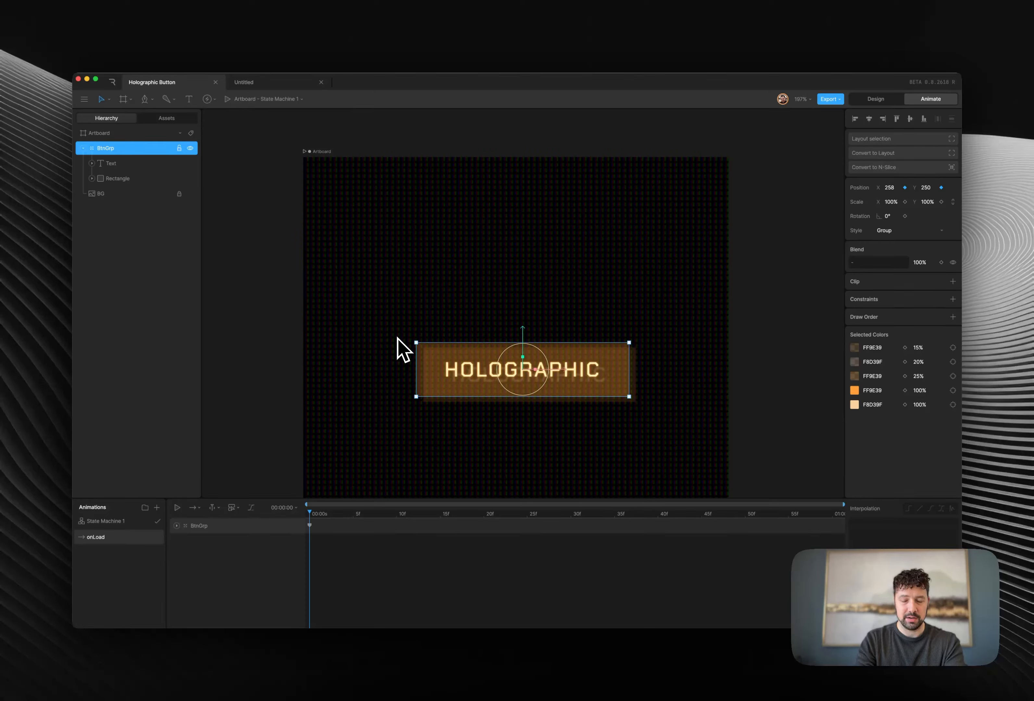
{"action": "key", "text": "Down"}
{"action": "key", "text": "Down"}
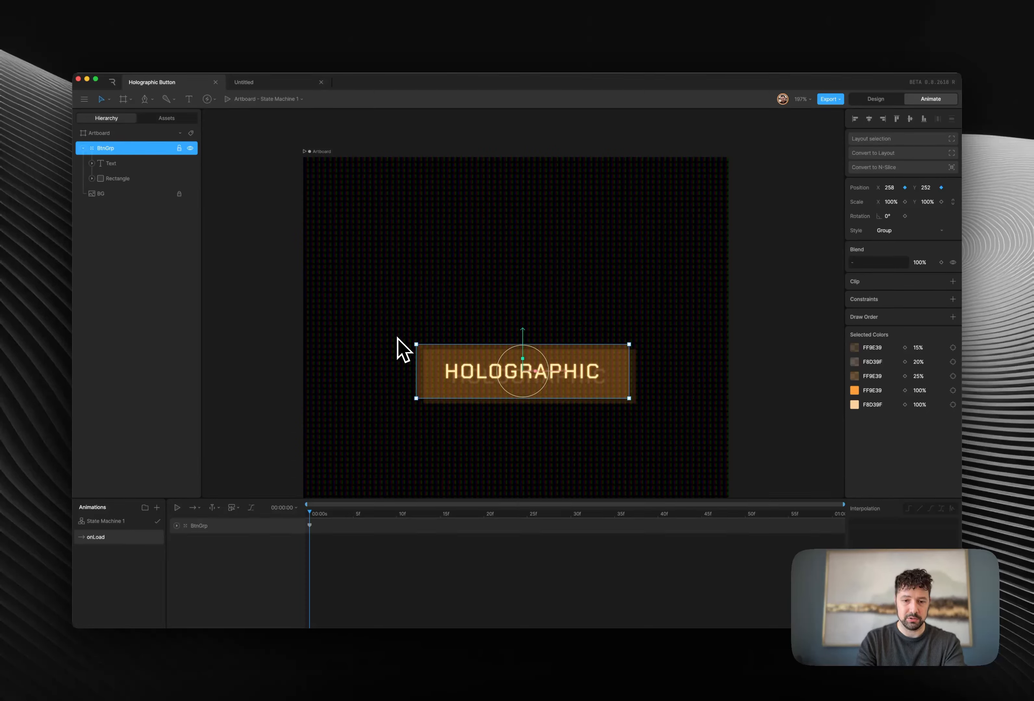
{"action": "key", "text": "Down"}
{"action": "key", "text": "Down"}
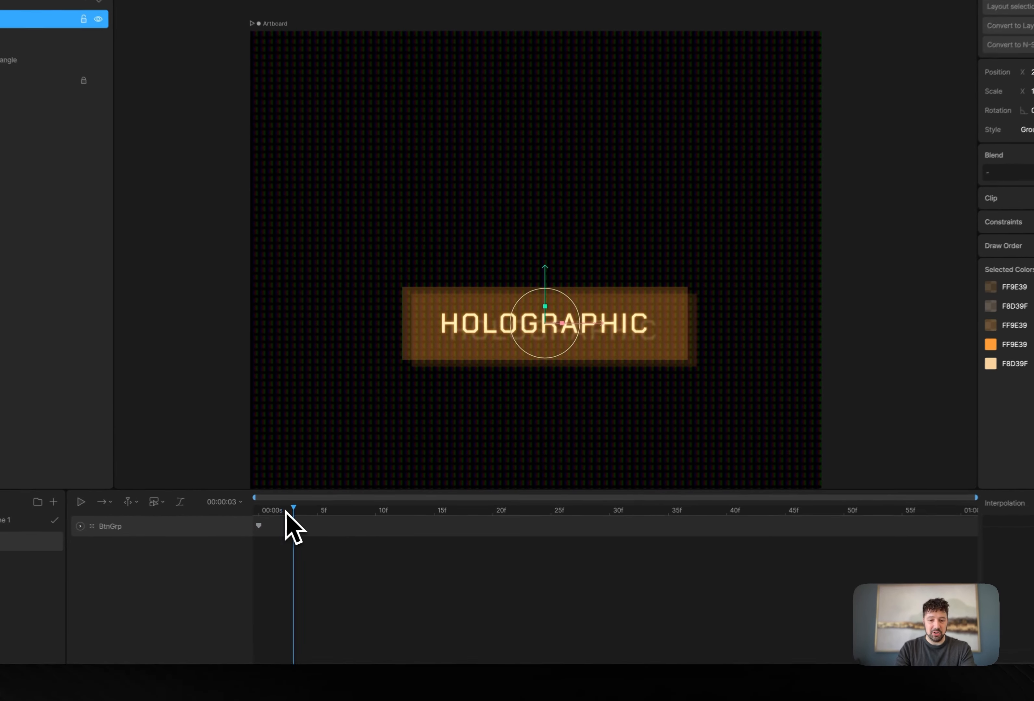
Step: Keyframe the BtnGrp group's position at frame 20 and move the group to X 250, Y 250
{"action": "left_click_drag", "start_coordinate": [309, 512], "coordinate": [499, 509]}
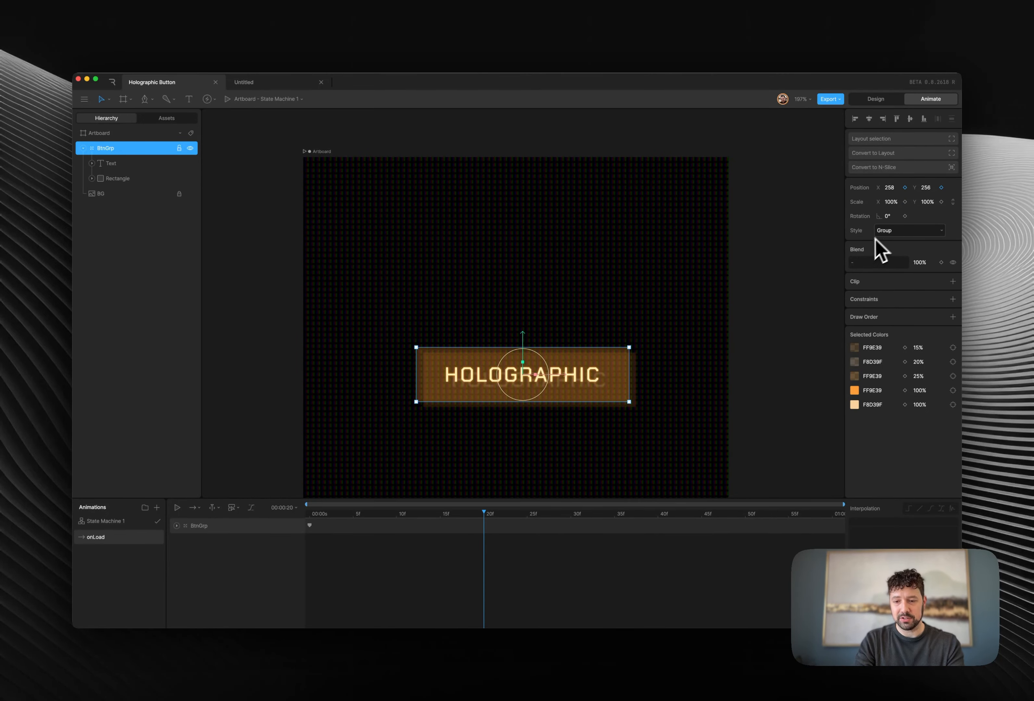
{"action": "left_click", "coordinate": [904, 187]}
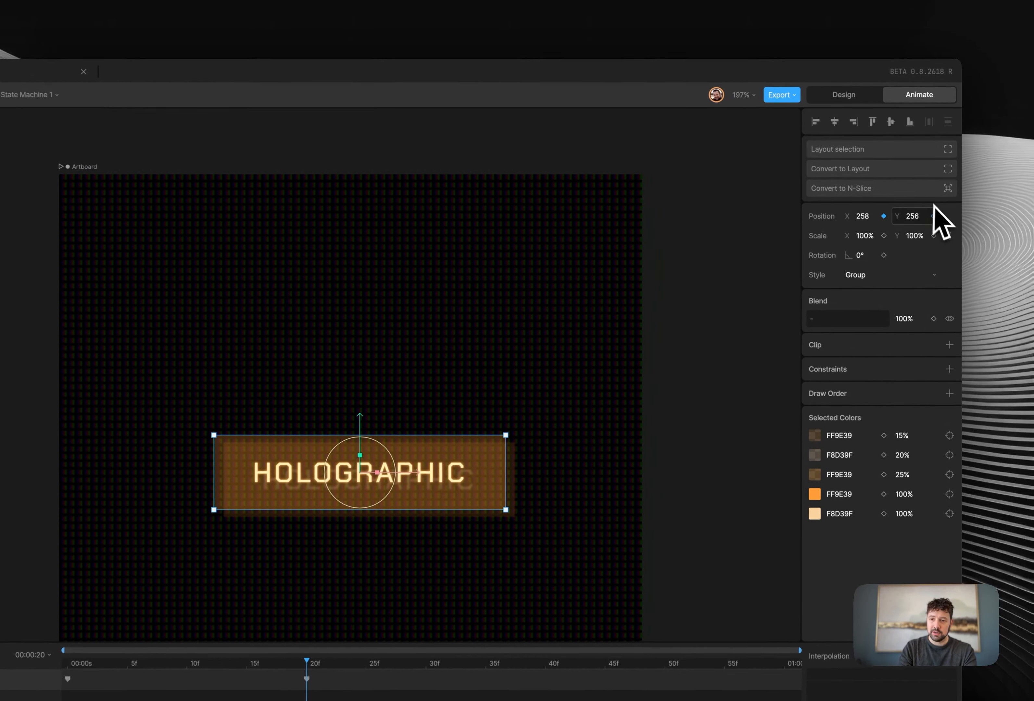
{"action": "left_click", "coordinate": [941, 188]}
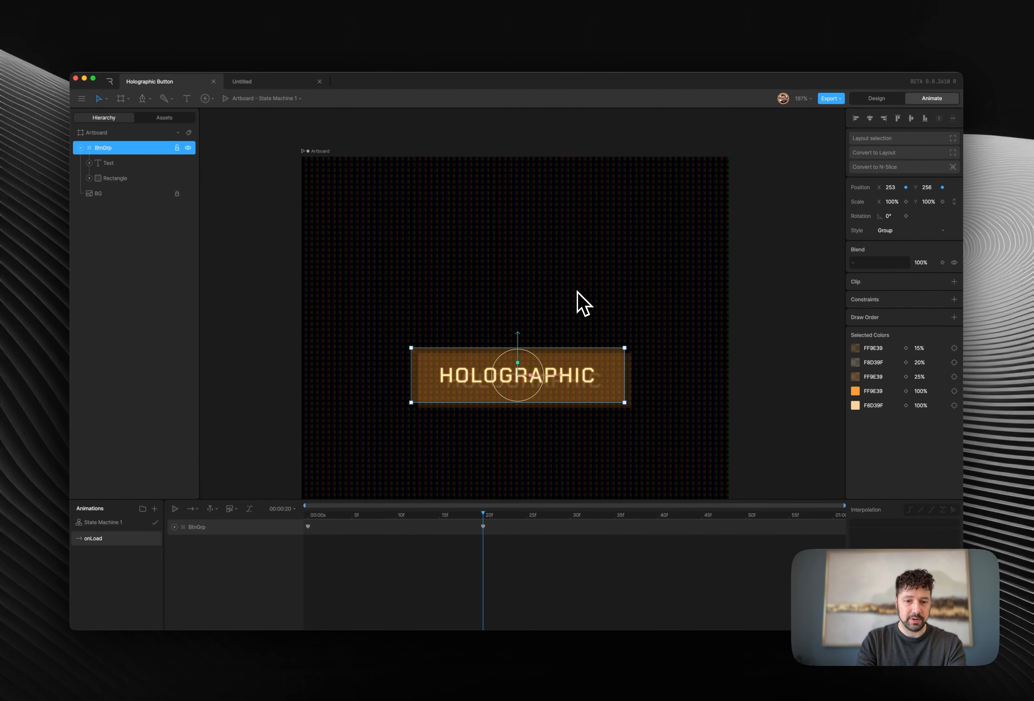
{"action": "key", "text": "Up"}
{"action": "key", "text": "Up"}
{"action": "key", "text": "Up"}
{"action": "key", "text": "Up"}
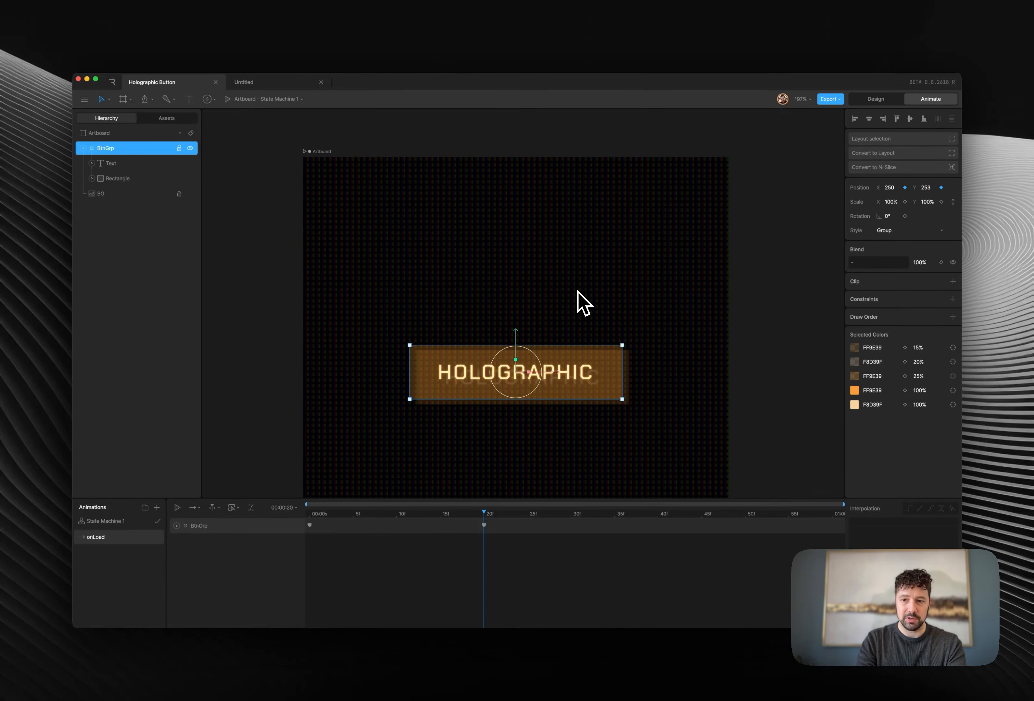
{"action": "key", "text": "Up"}
{"action": "key", "text": "Up"}
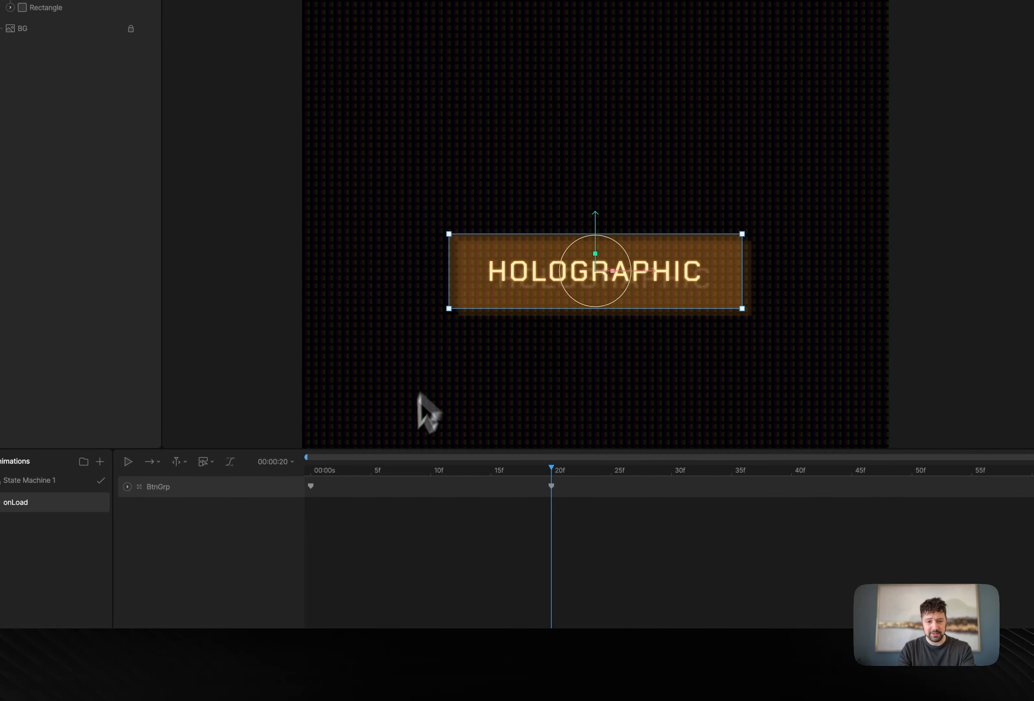
Step: Apply cubic interpolation to both BtnGrp position keyframes and preview the onLoad animation
{"action": "left_click_drag", "start_coordinate": [496, 469], "coordinate": [228, 476]}
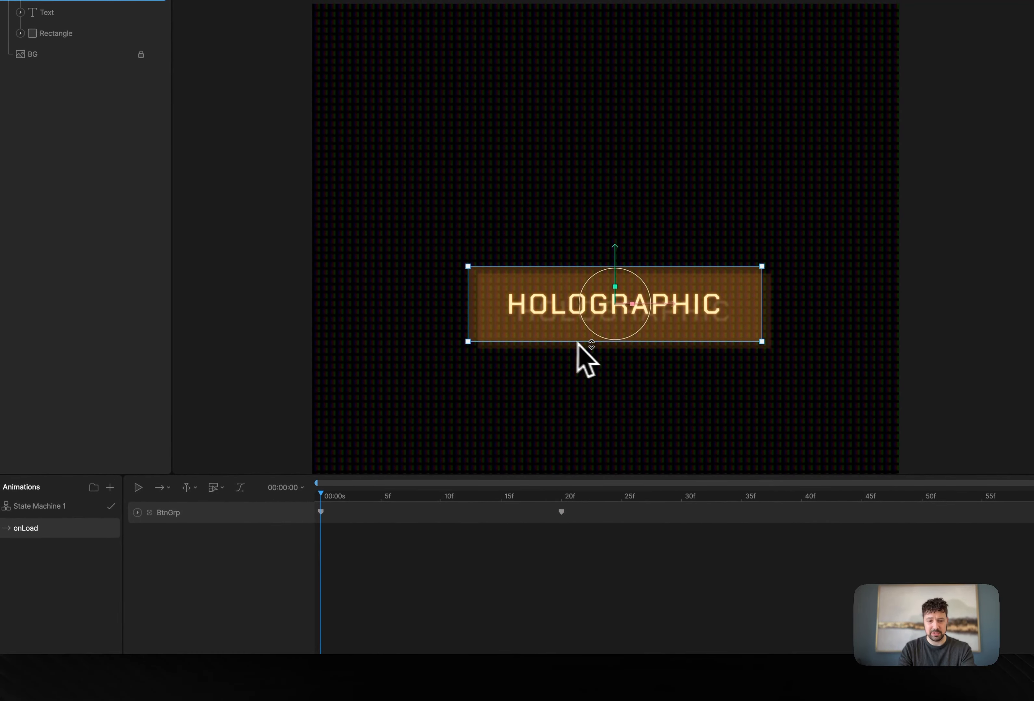
{"action": "key", "text": "space"}
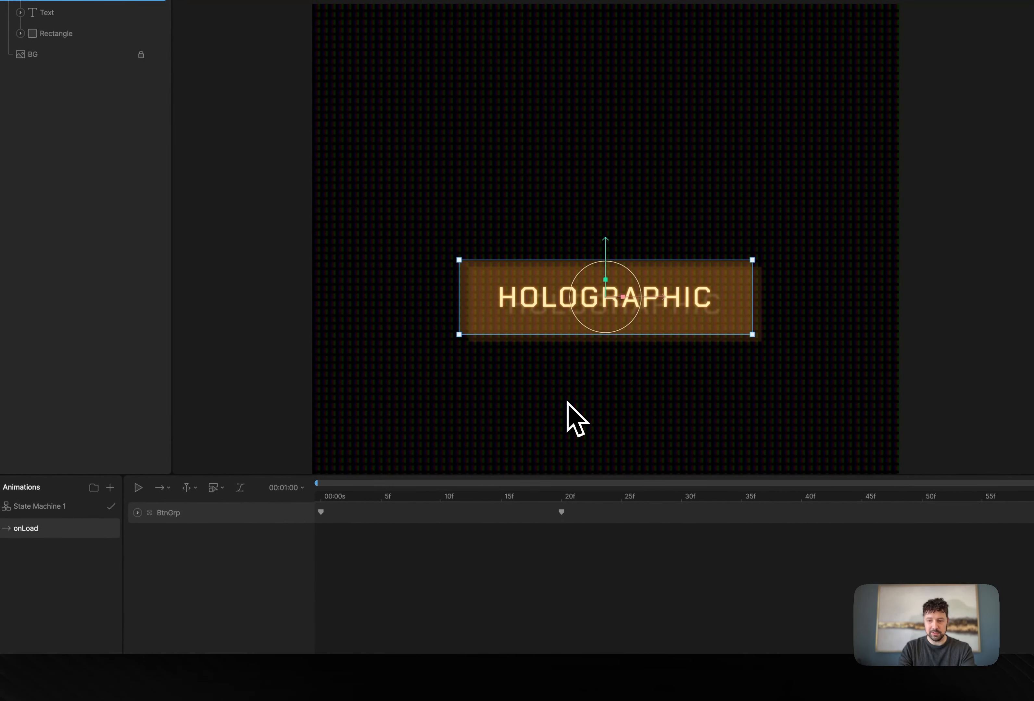
{"action": "key", "text": "space"}
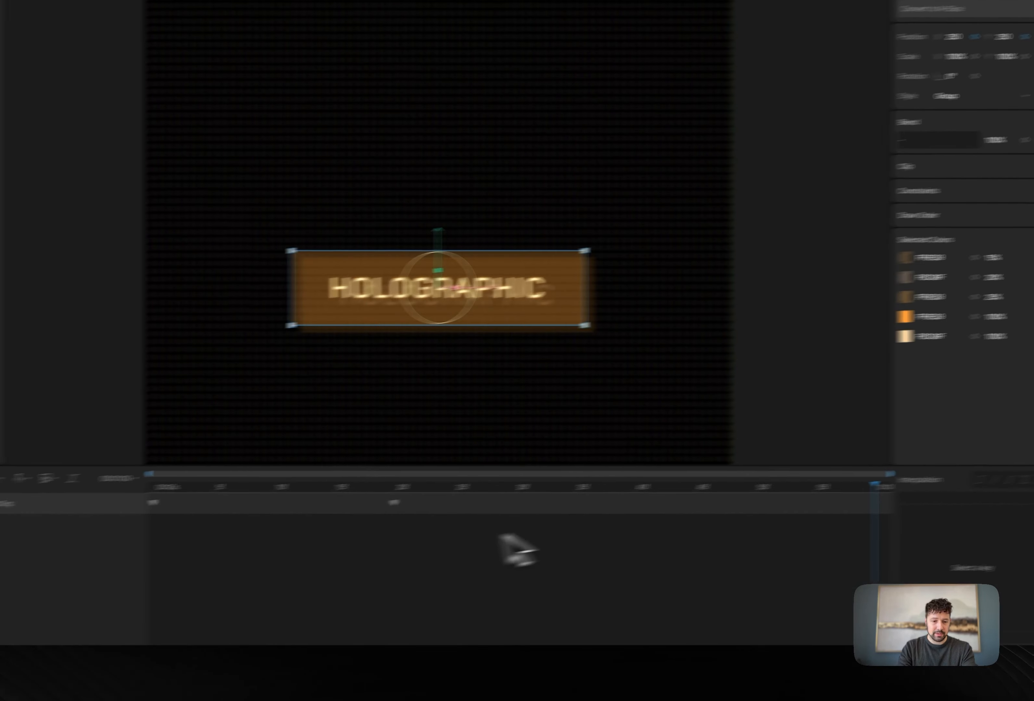
{"action": "left_click_drag", "start_coordinate": [467, 549], "coordinate": [131, 493]}
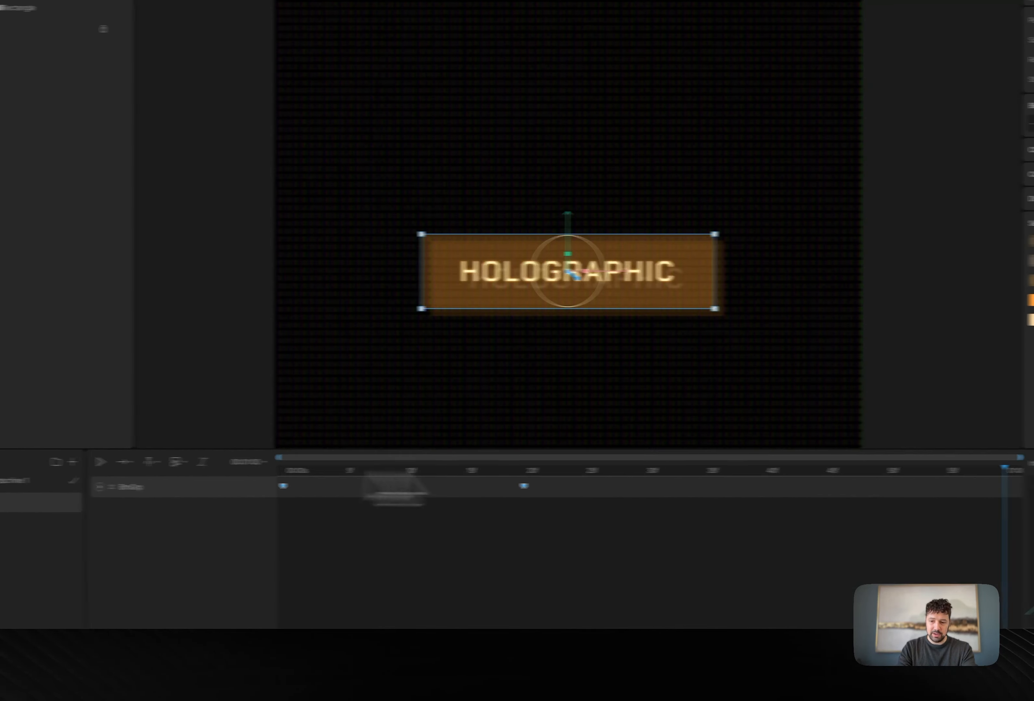
{"action": "left_click", "coordinate": [922, 464]}
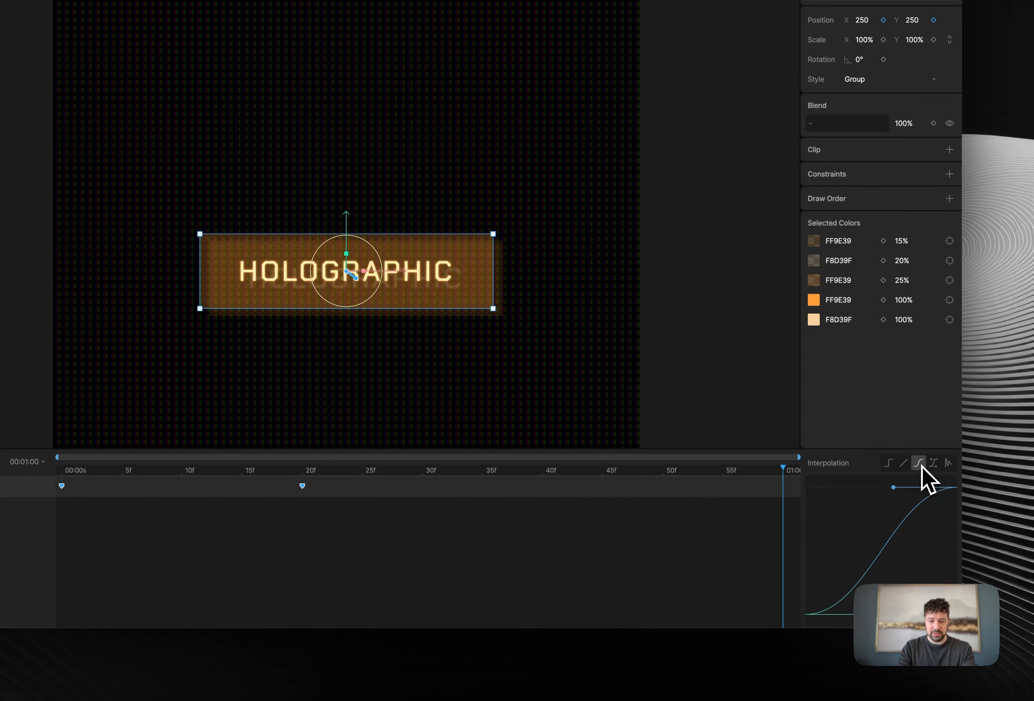
{"action": "key", "text": "space"}
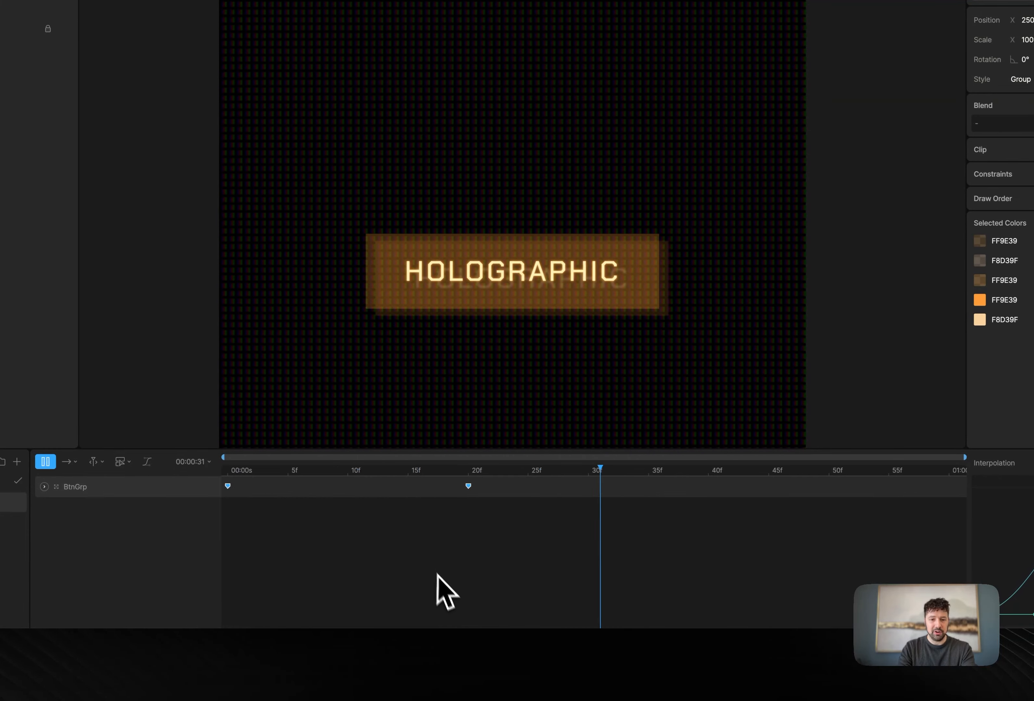
{"action": "key", "text": "space"}
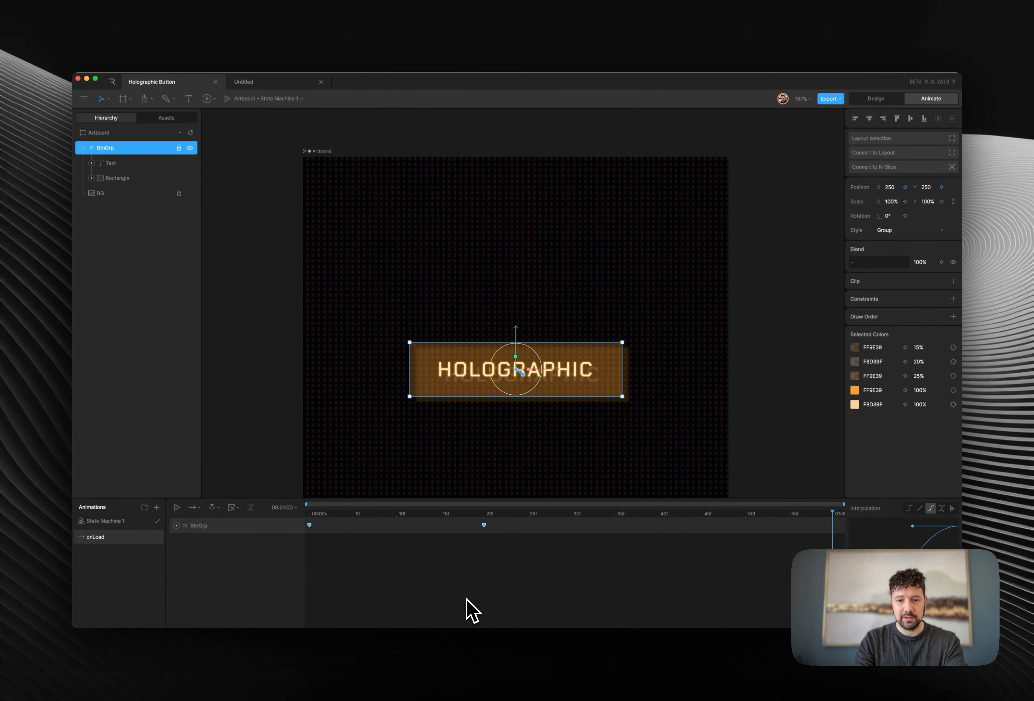
{"action": "key", "text": "space"}
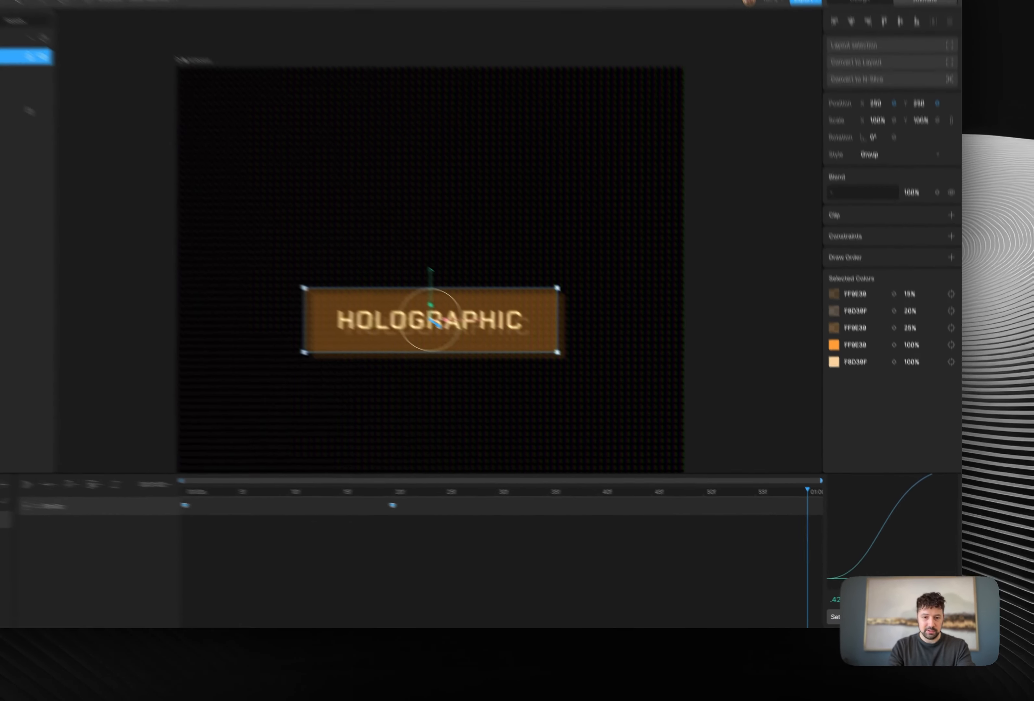
Step: Make the .42, 0, .42, 1 cubic curve the default interpolation and replay the onLoad animation
{"action": "key", "text": "Return"}
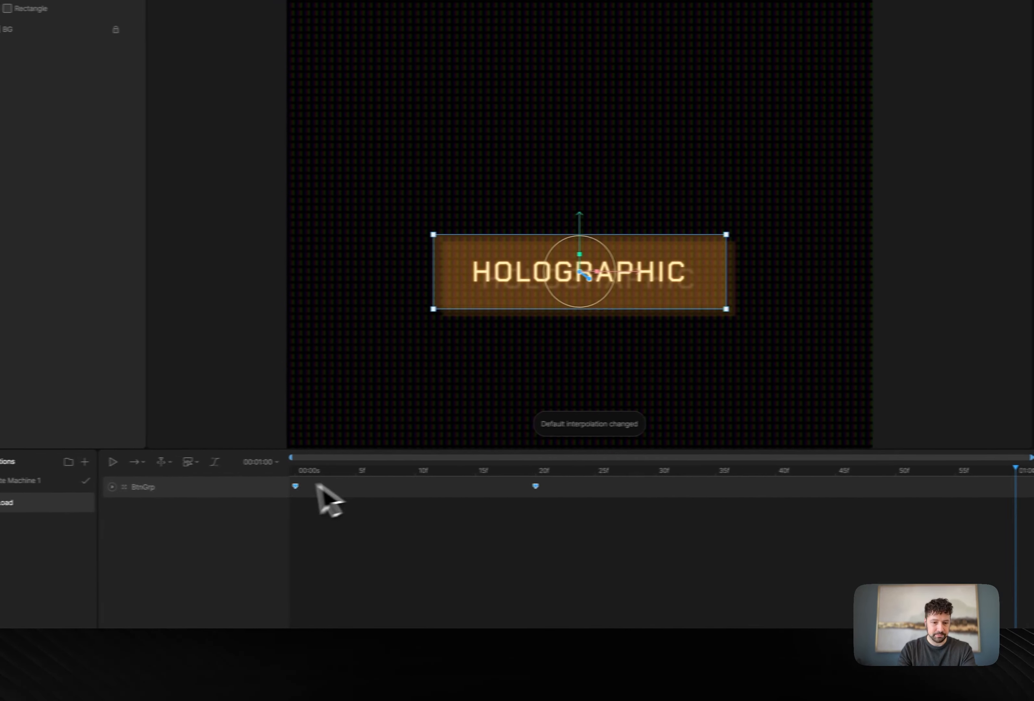
{"action": "key", "text": "space"}
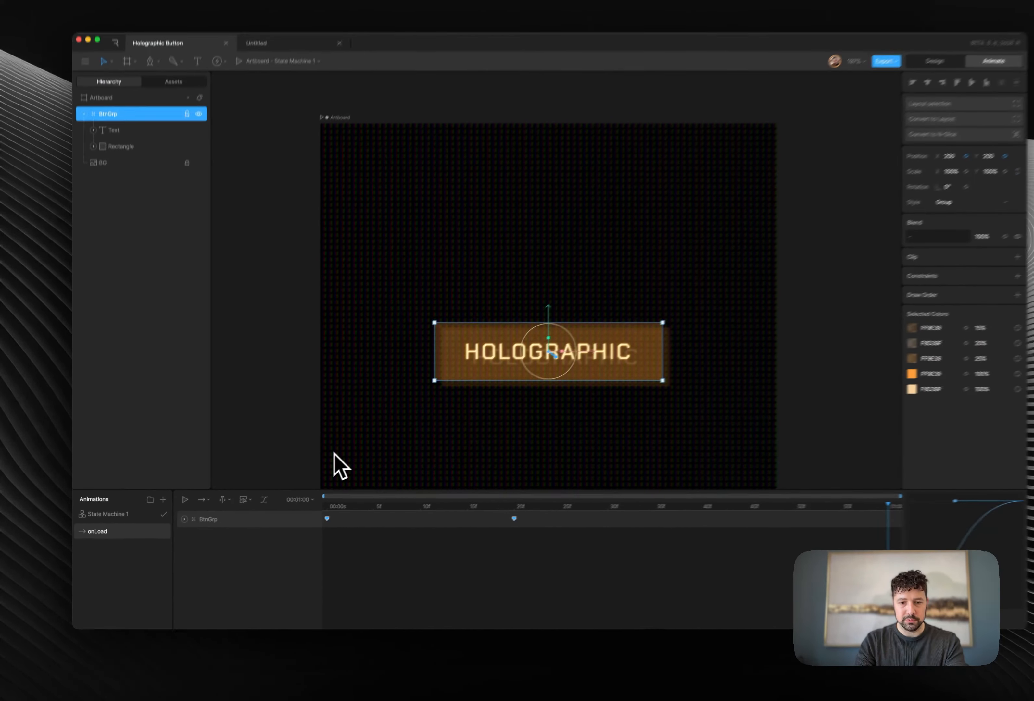
{"action": "key", "text": "space"}
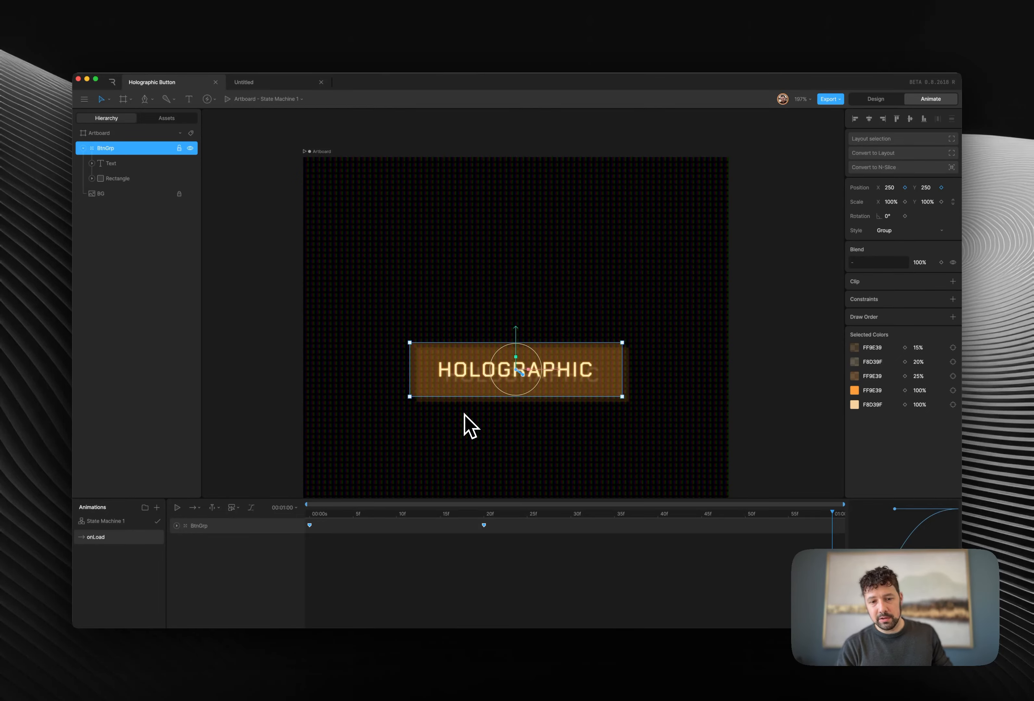
{"action": "key", "text": "space"}
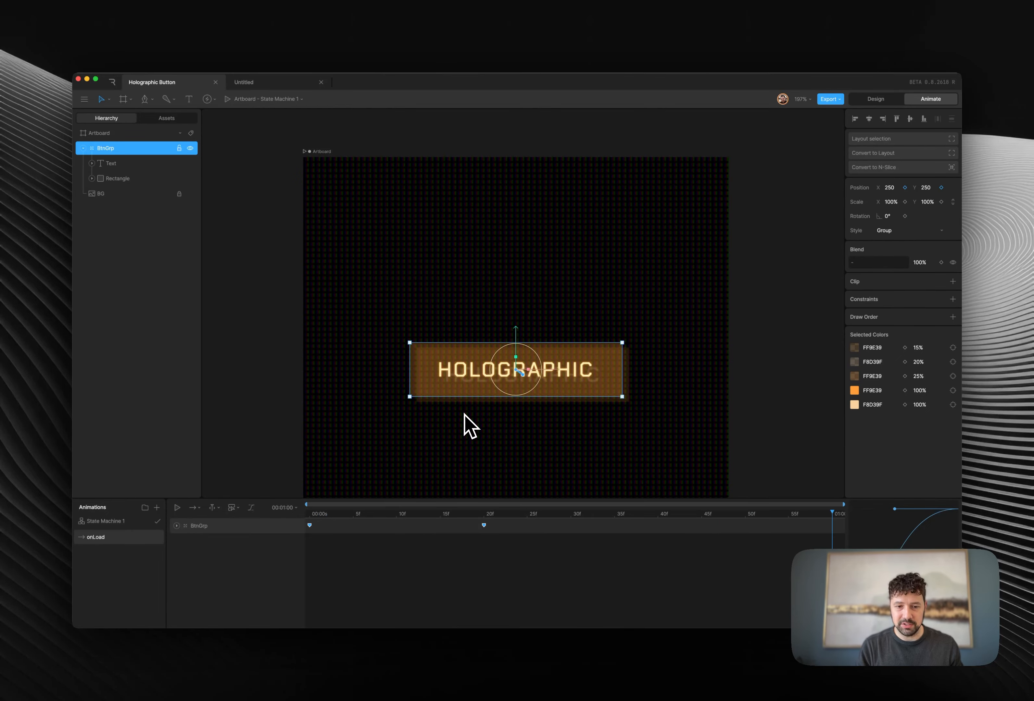
{"action": "key", "text": "space"}
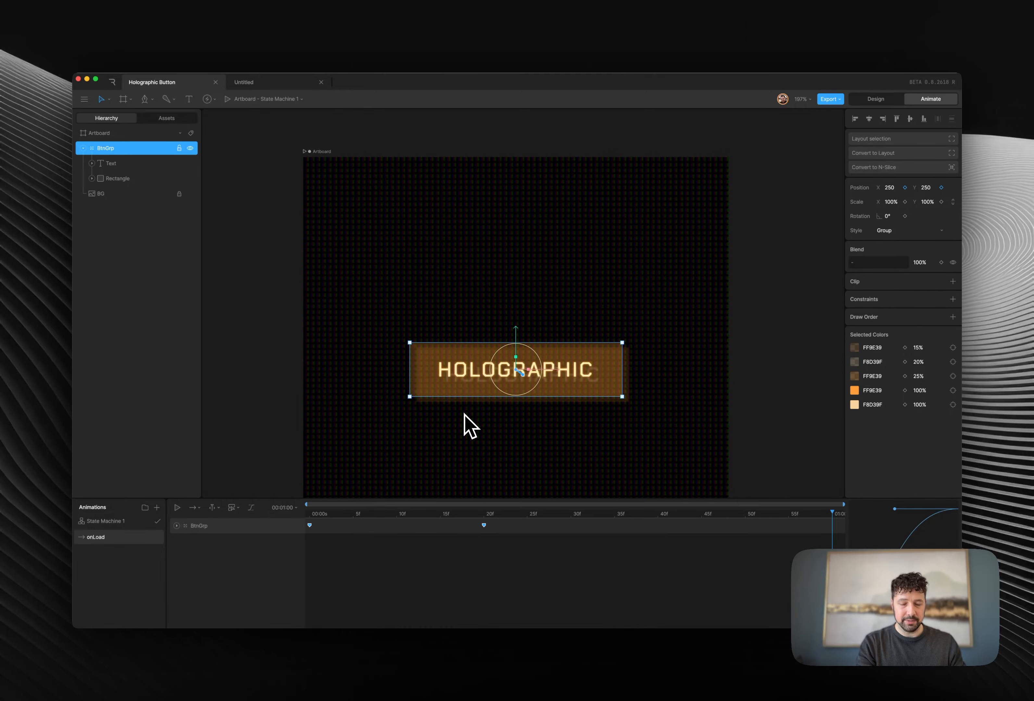
{"action": "key", "text": "space"}
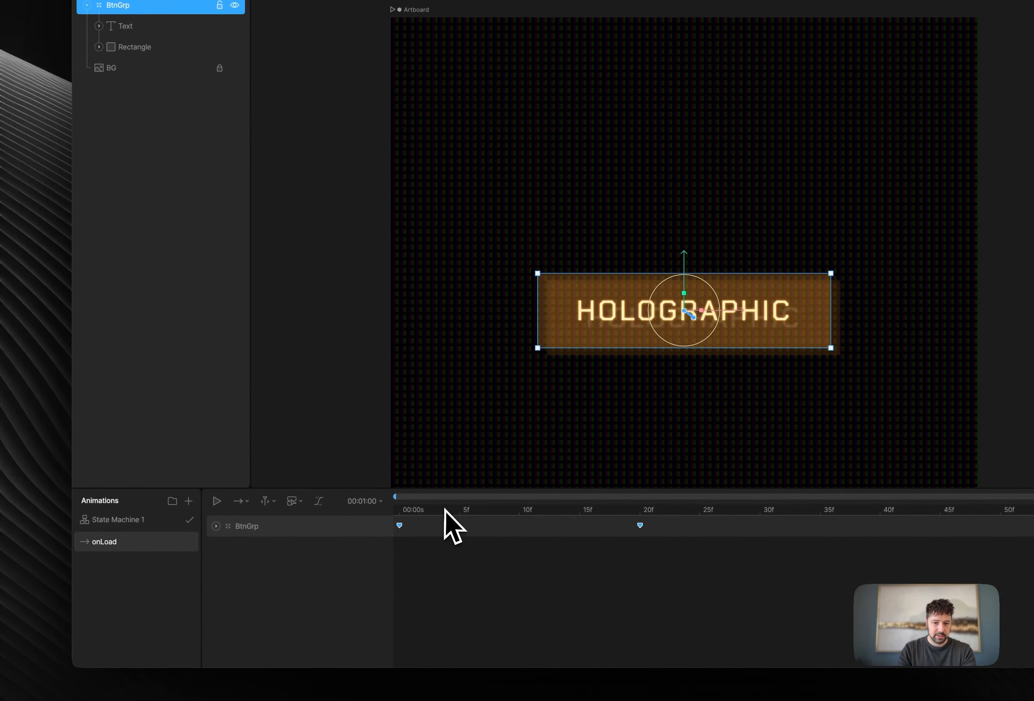
Step: Keyframe the feather offset of the Rectangle's 15% fill at frames 0 and 20 with X 8 and Y 6
{"action": "left_click_drag", "start_coordinate": [447, 509], "coordinate": [382, 507]}
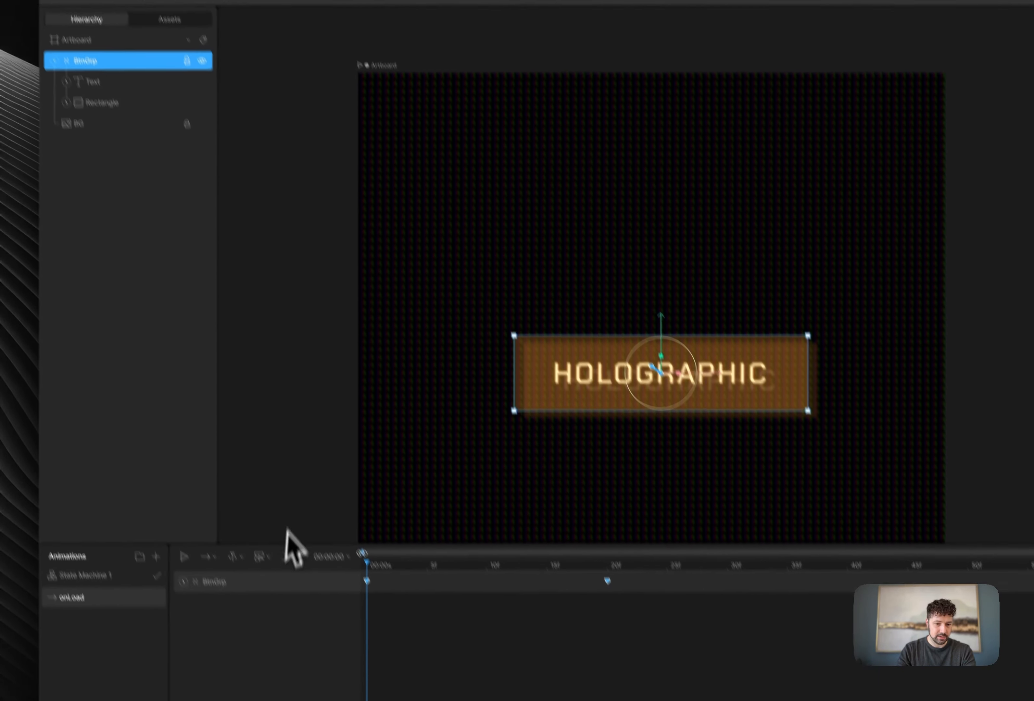
{"action": "left_click_drag", "start_coordinate": [395, 514], "coordinate": [266, 533]}
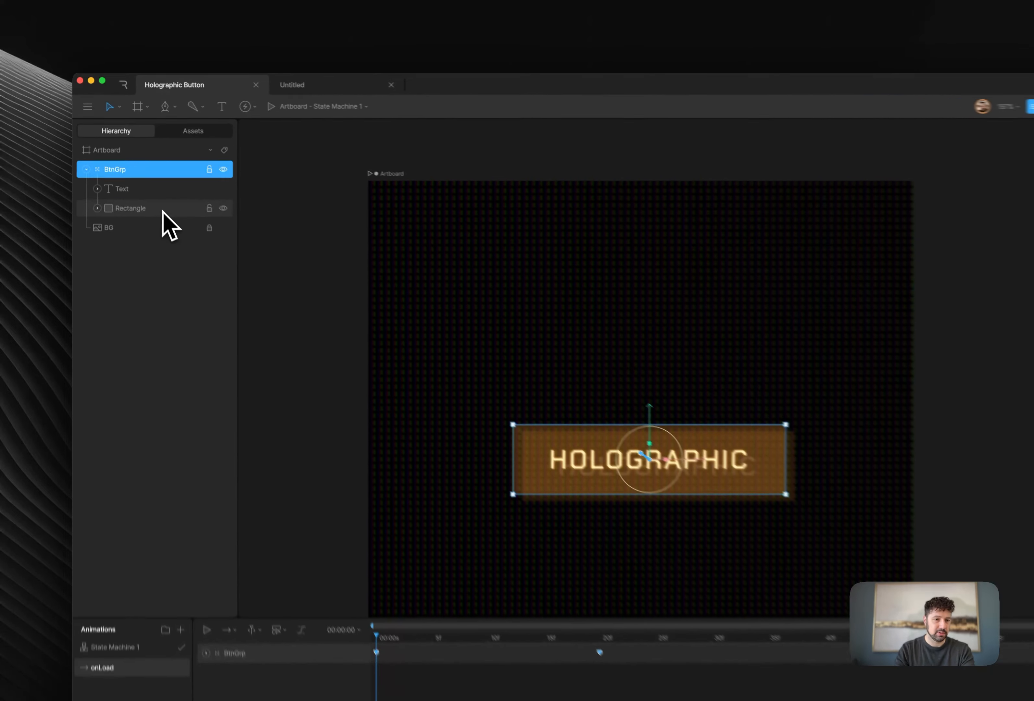
{"action": "left_click", "coordinate": [174, 179]}
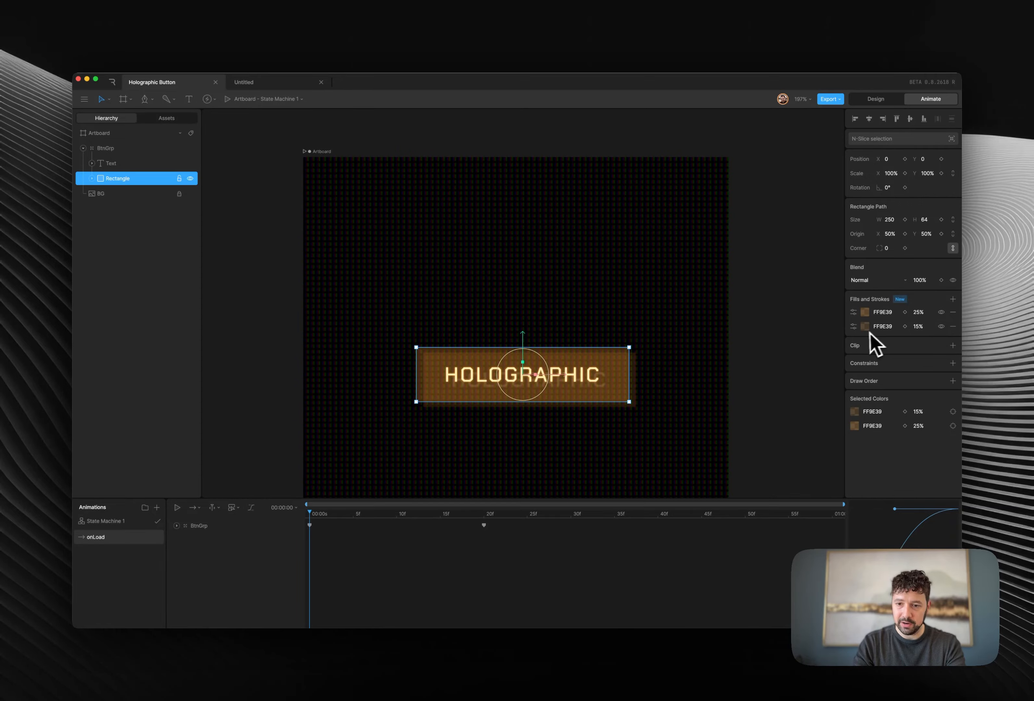
{"action": "left_click", "coordinate": [853, 326]}
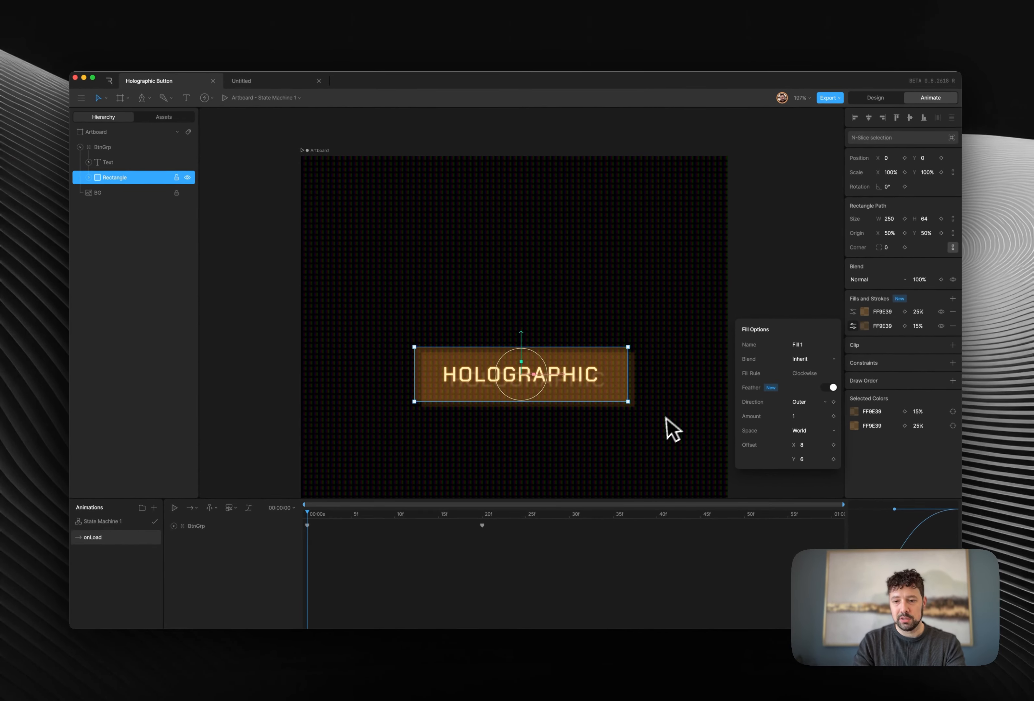
{"action": "left_click", "coordinate": [834, 445]}
{"action": "left_click", "coordinate": [834, 459]}
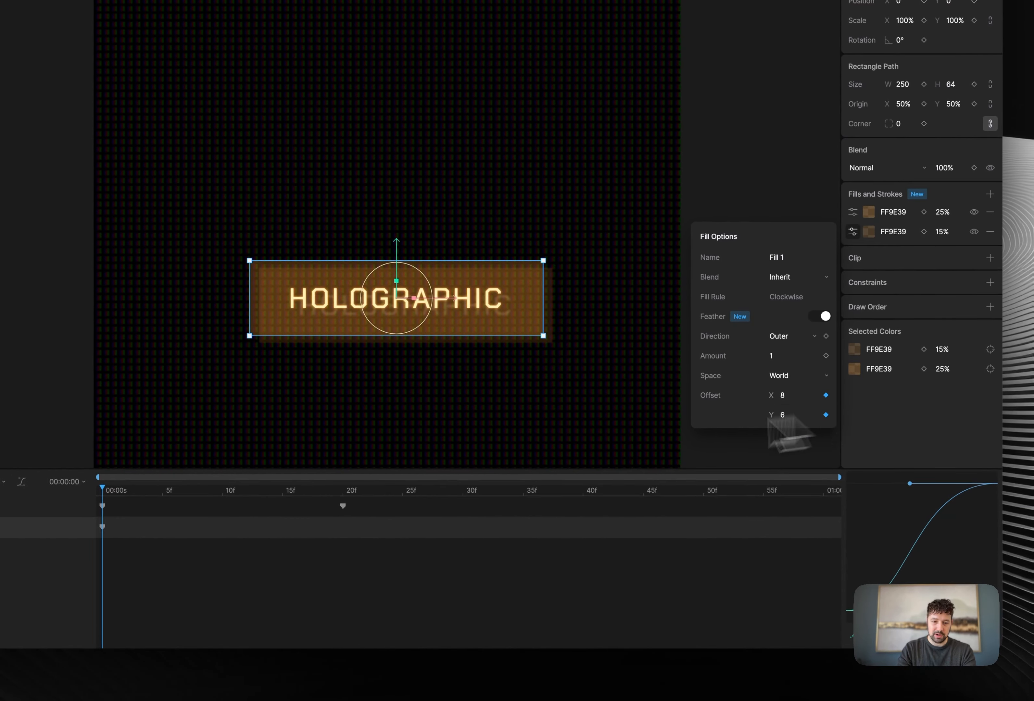
{"action": "left_click", "coordinate": [343, 492]}
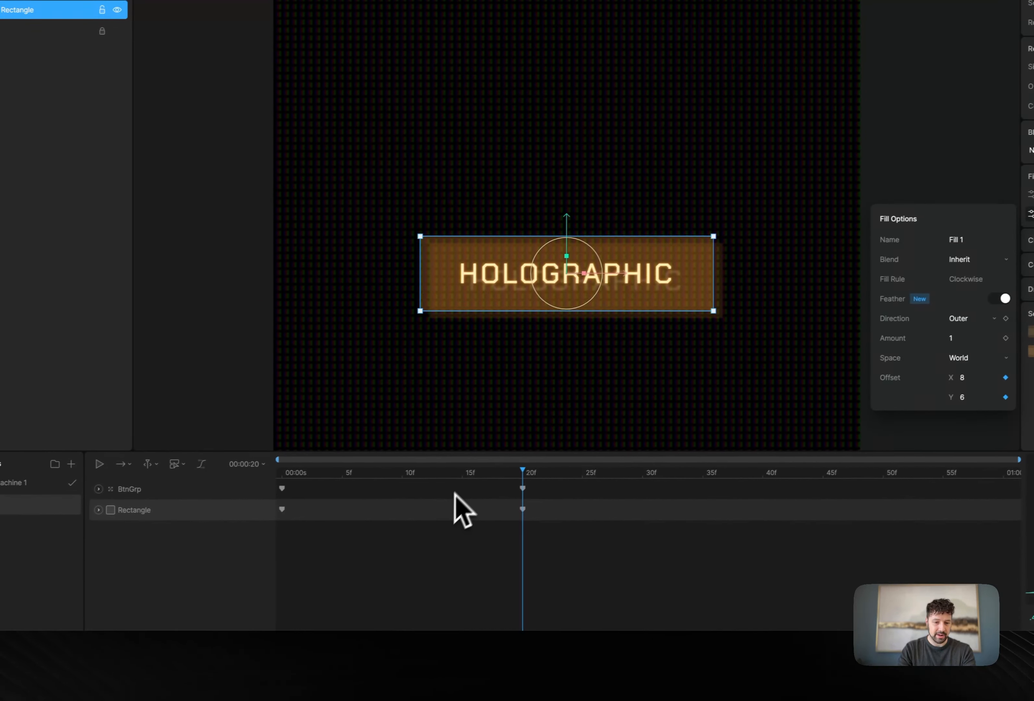
Step: Set the 15% fill's feather offset to X 0 and Y 0 at frame 0 and scrub through the animation to check it
{"action": "left_click_drag", "start_coordinate": [251, 516], "coordinate": [55, 515]}
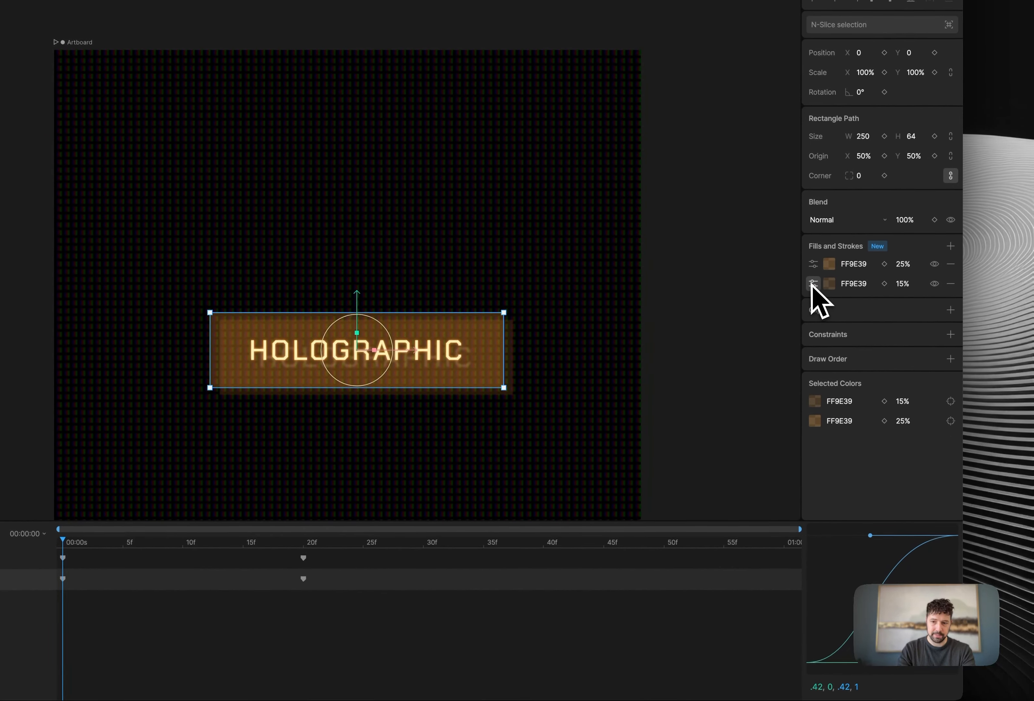
{"action": "left_click", "coordinate": [812, 284]}
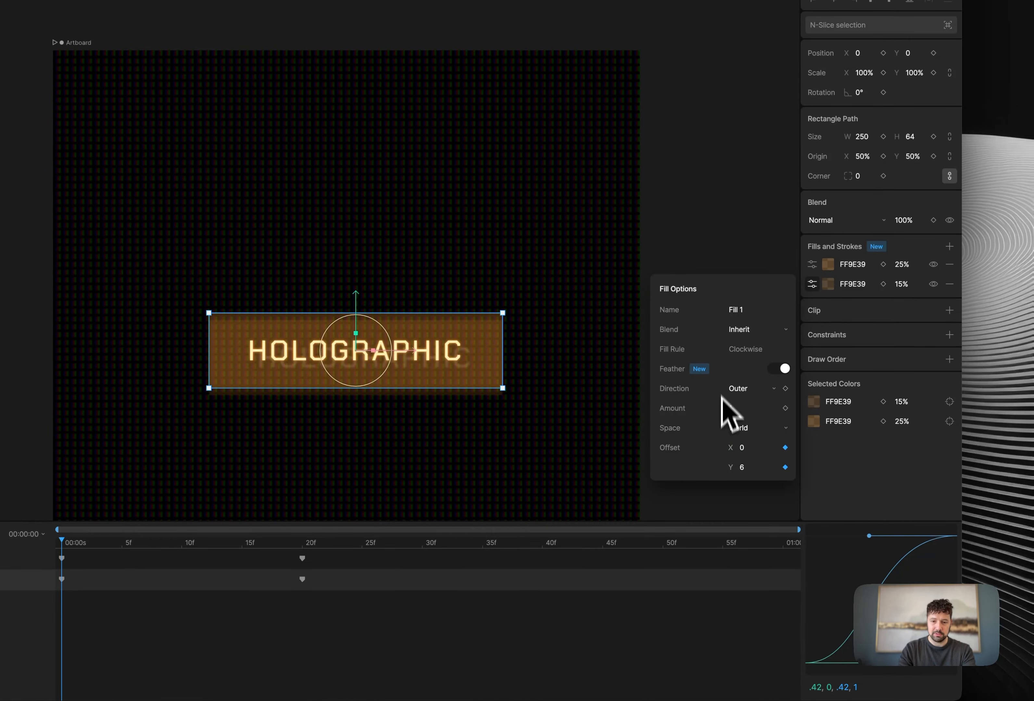
{"action": "type", "text": "0"}
{"action": "key", "text": "Return"}
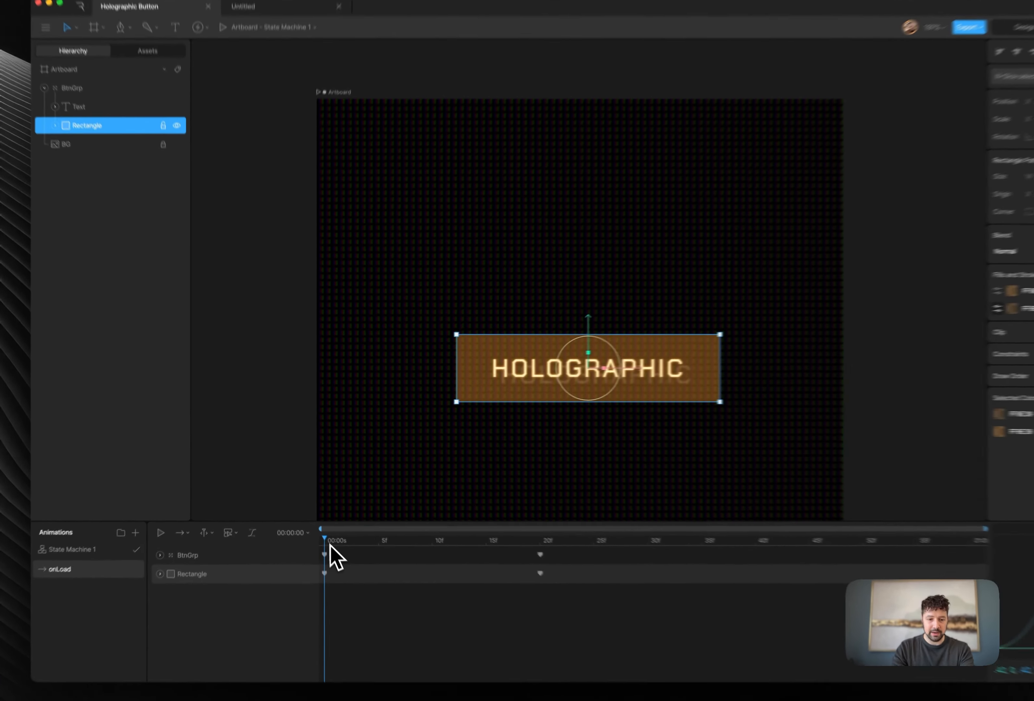
{"action": "left_click_drag", "start_coordinate": [309, 515], "coordinate": [392, 517]}
{"action": "left_click_drag", "start_coordinate": [442, 549], "coordinate": [564, 547]}
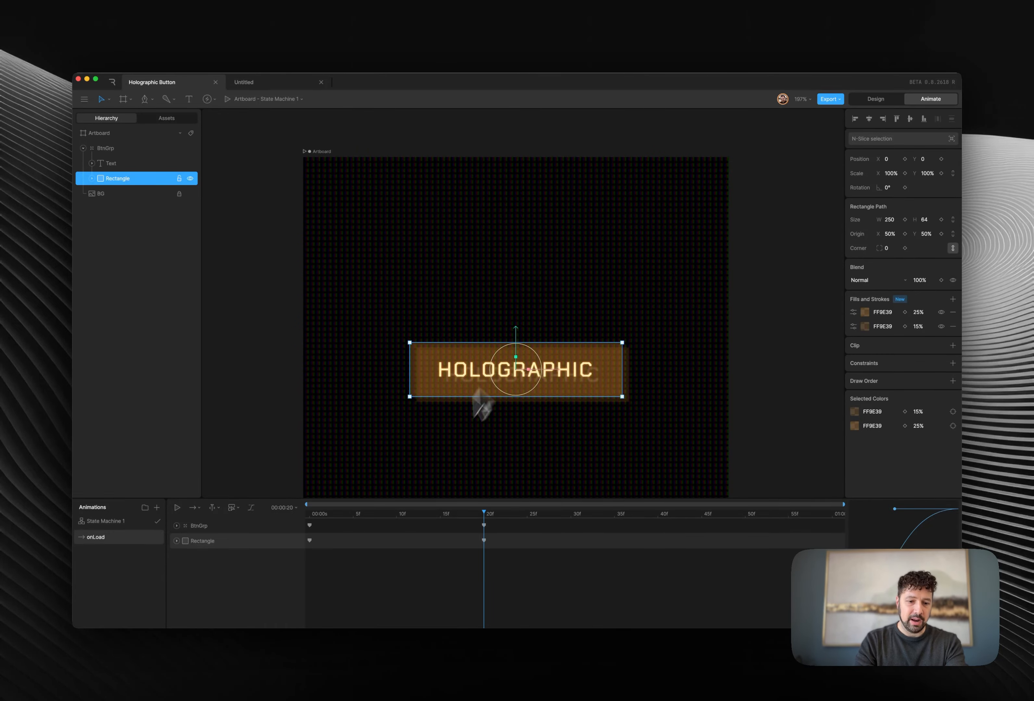
Step: Scrub through and play the onLoad animation to check how the button and the rectangle's feathered shadow move
{"action": "left_click_drag", "start_coordinate": [359, 515], "coordinate": [299, 517]}
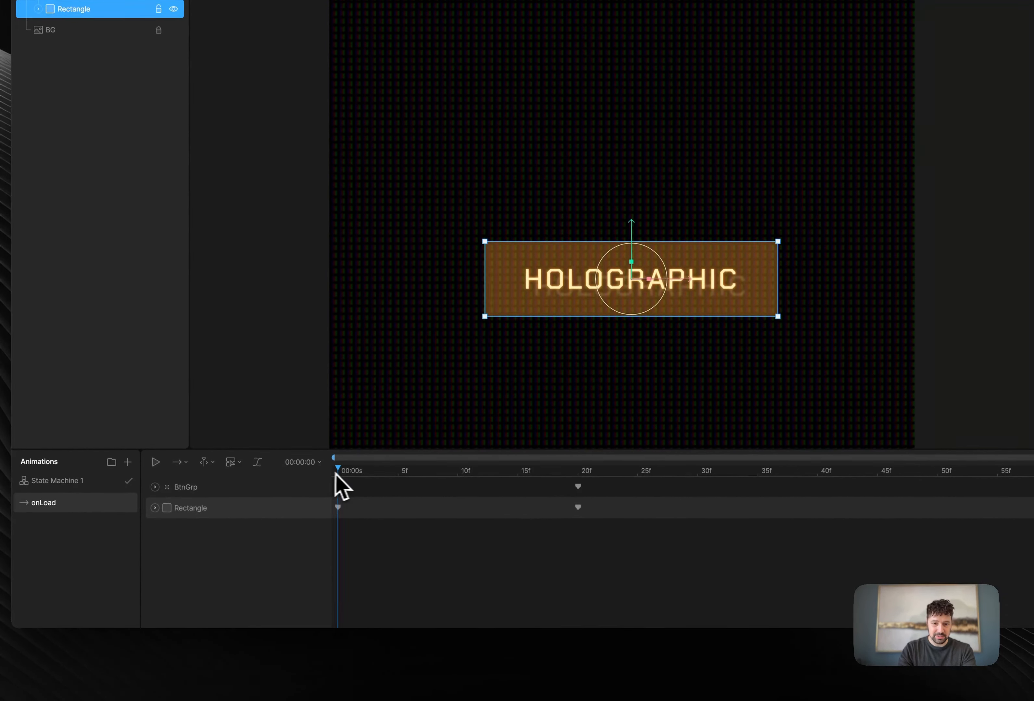
{"action": "left_click_drag", "start_coordinate": [336, 474], "coordinate": [603, 473]}
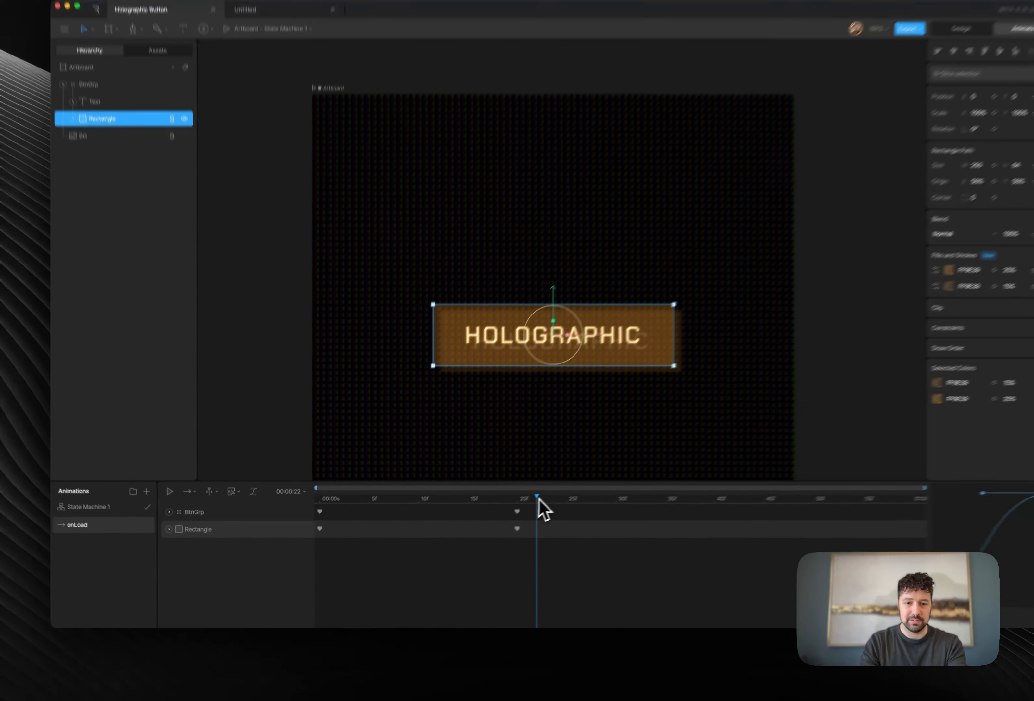
{"action": "mouse_move", "coordinate": [539, 500]}
{"action": "left_mouse_down"}
{"action": "mouse_move", "coordinate": [309, 503]}
{"action": "mouse_move", "coordinate": [512, 499]}
{"action": "mouse_move", "coordinate": [291, 531]}
{"action": "mouse_move", "coordinate": [526, 517]}
{"action": "left_mouse_up"}
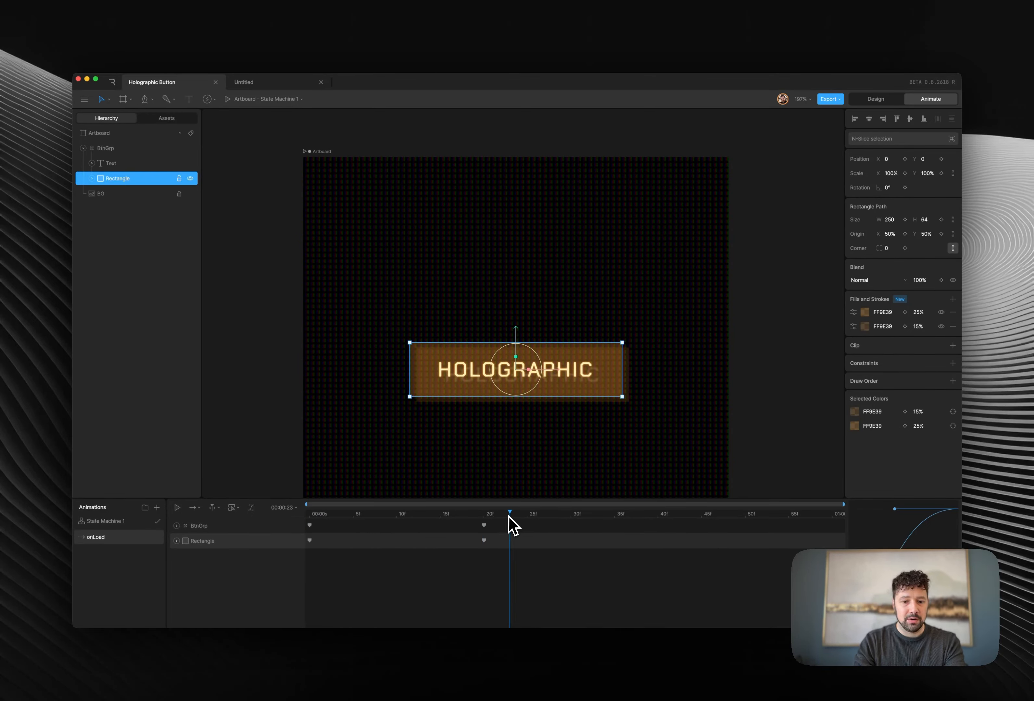
{"action": "left_click_drag", "start_coordinate": [482, 518], "coordinate": [313, 523]}
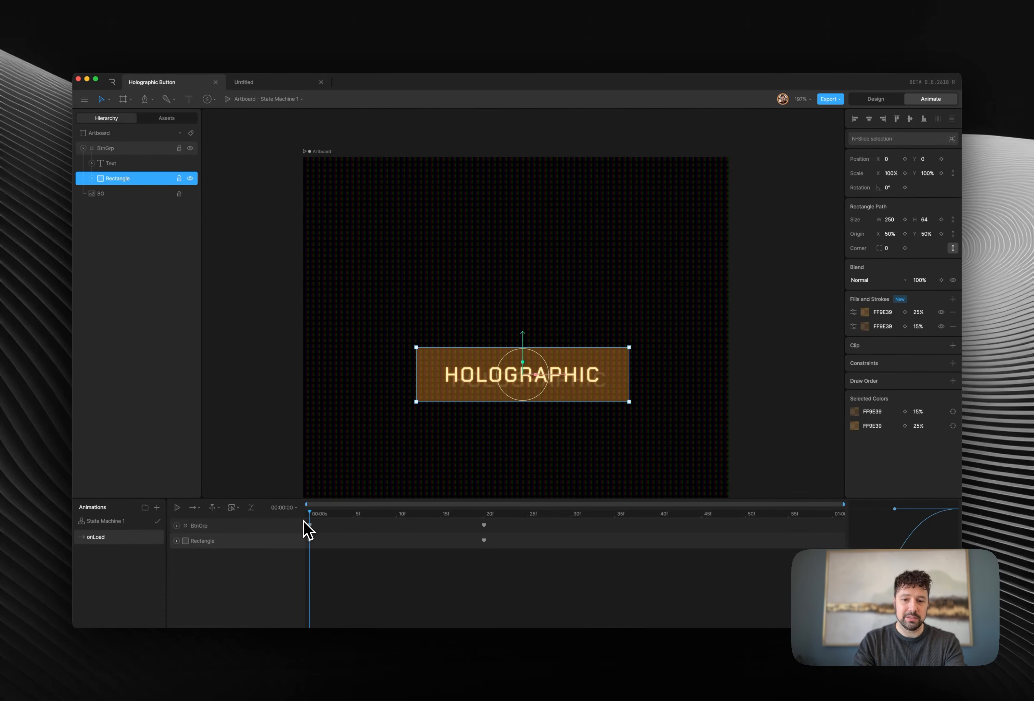
{"action": "left_click_drag", "start_coordinate": [308, 530], "coordinate": [492, 517]}
{"action": "key", "text": "space"}
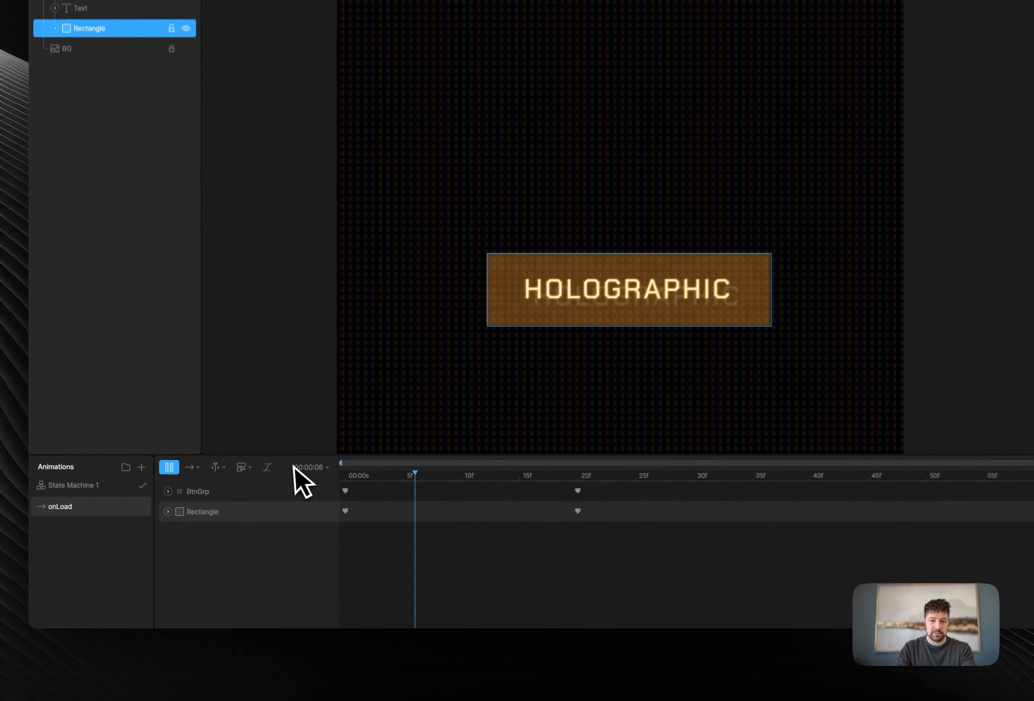
{"action": "key", "text": "space"}
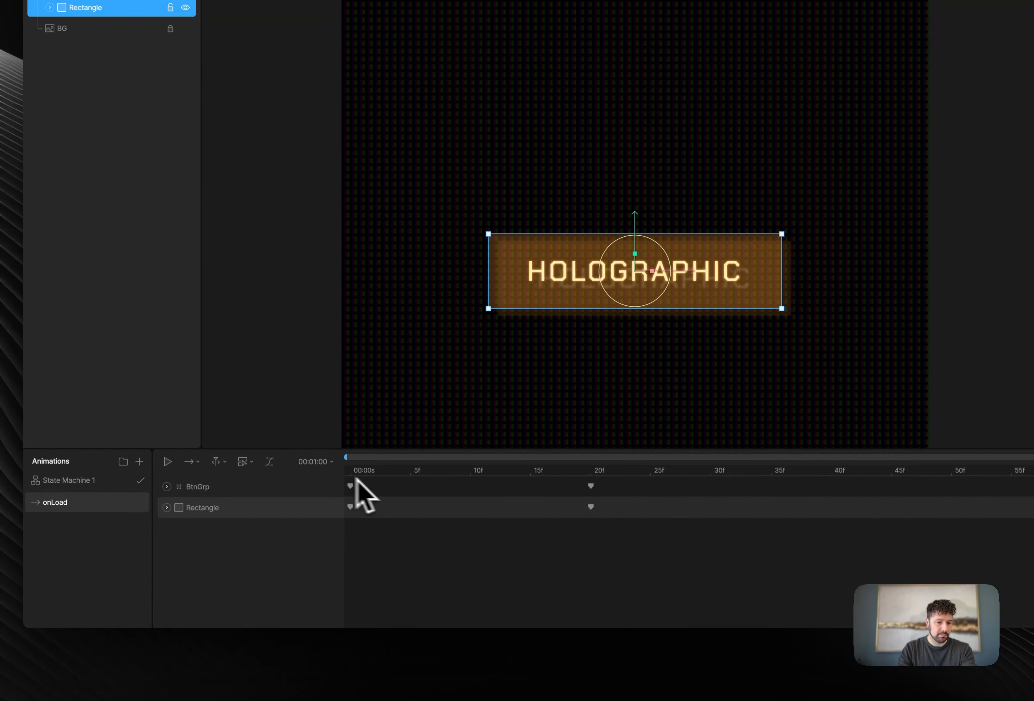
Step: Keyframe the feather offset of the Text's 20% fill at frames 0 and 20 with X 8 and Y 6
{"action": "left_click_drag", "start_coordinate": [436, 477], "coordinate": [276, 488]}
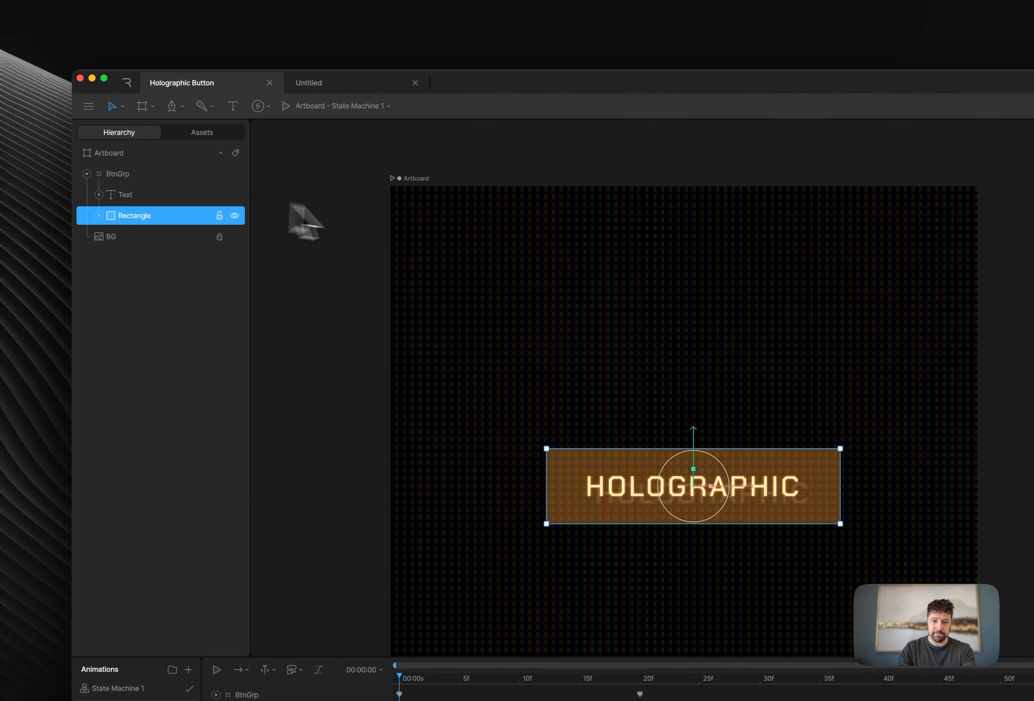
{"action": "left_click", "coordinate": [176, 198]}
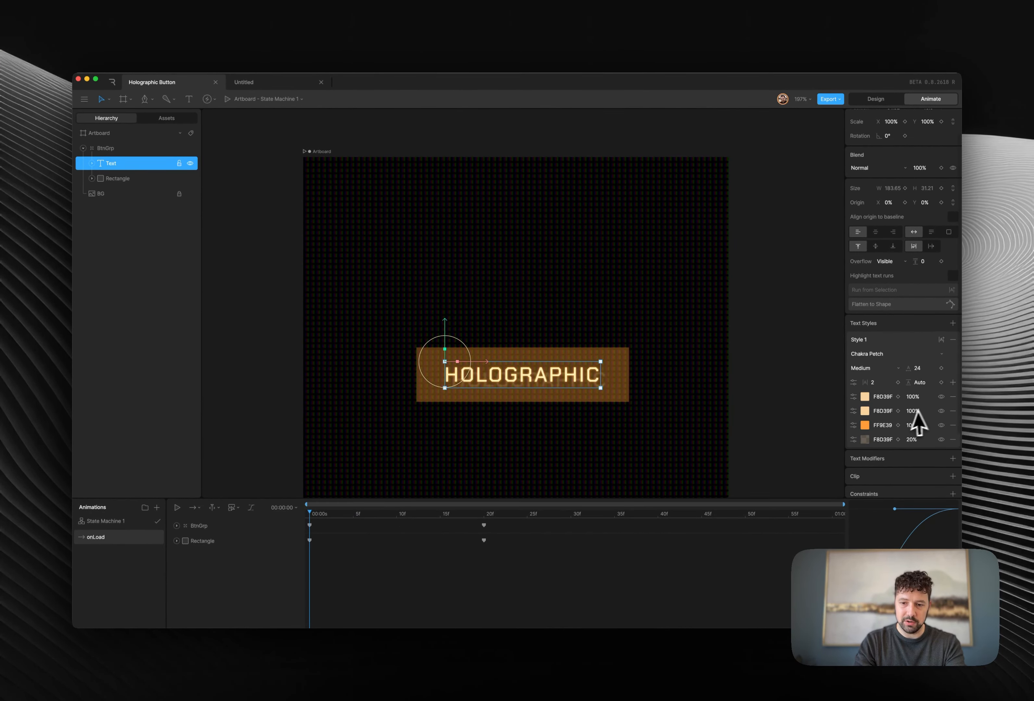
{"action": "left_click", "coordinate": [854, 440]}
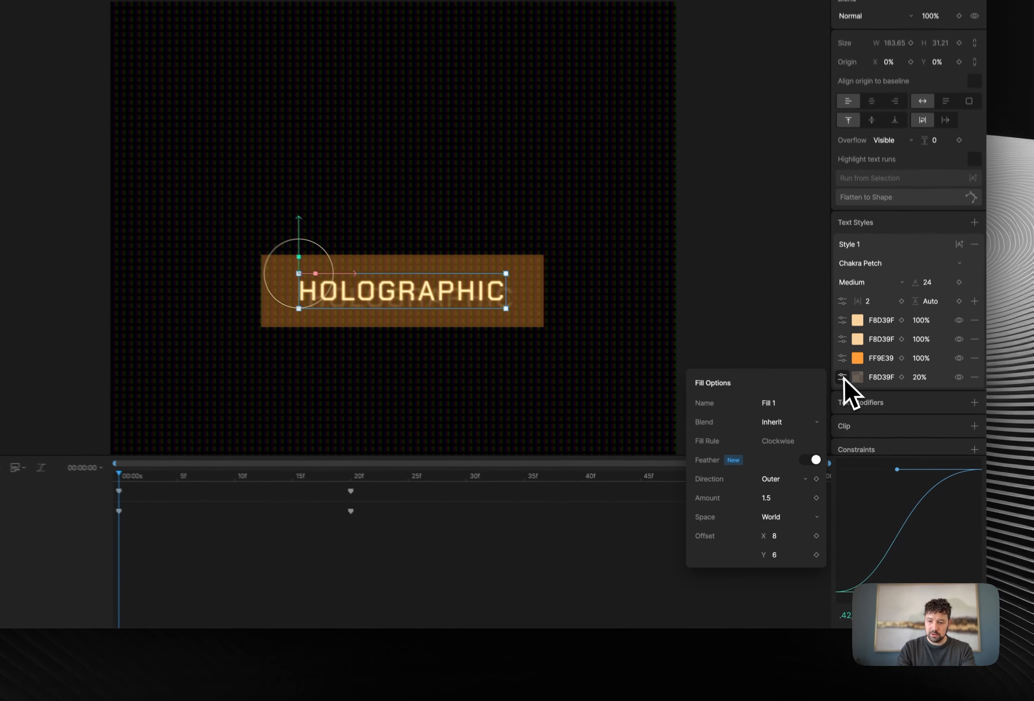
{"action": "left_click", "coordinate": [814, 532]}
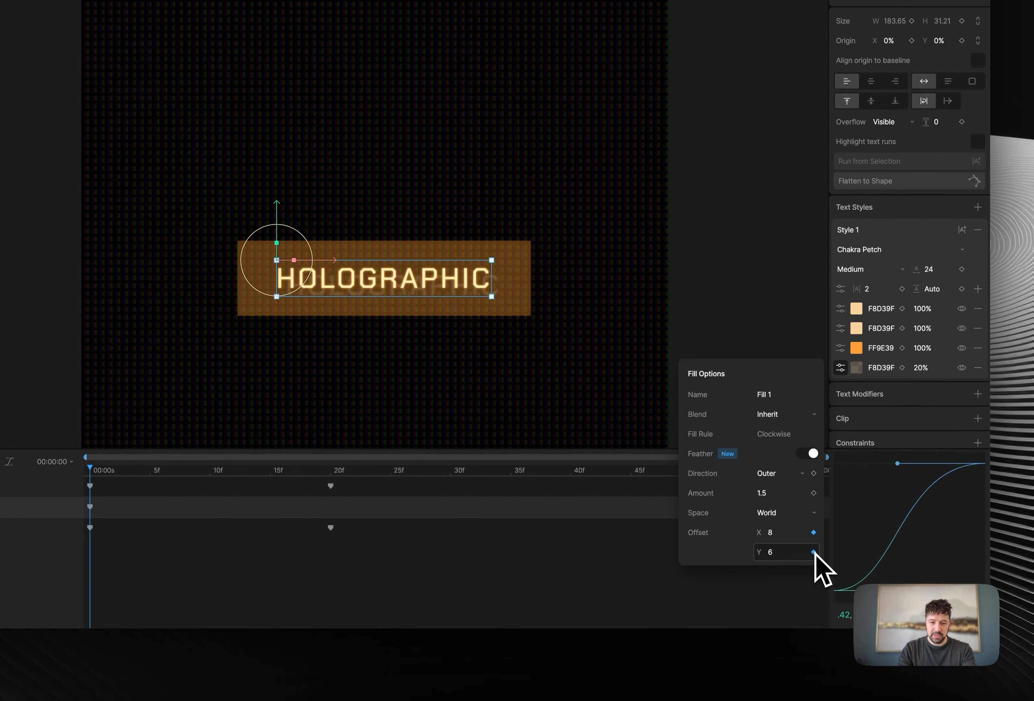
{"action": "left_click", "coordinate": [331, 471]}
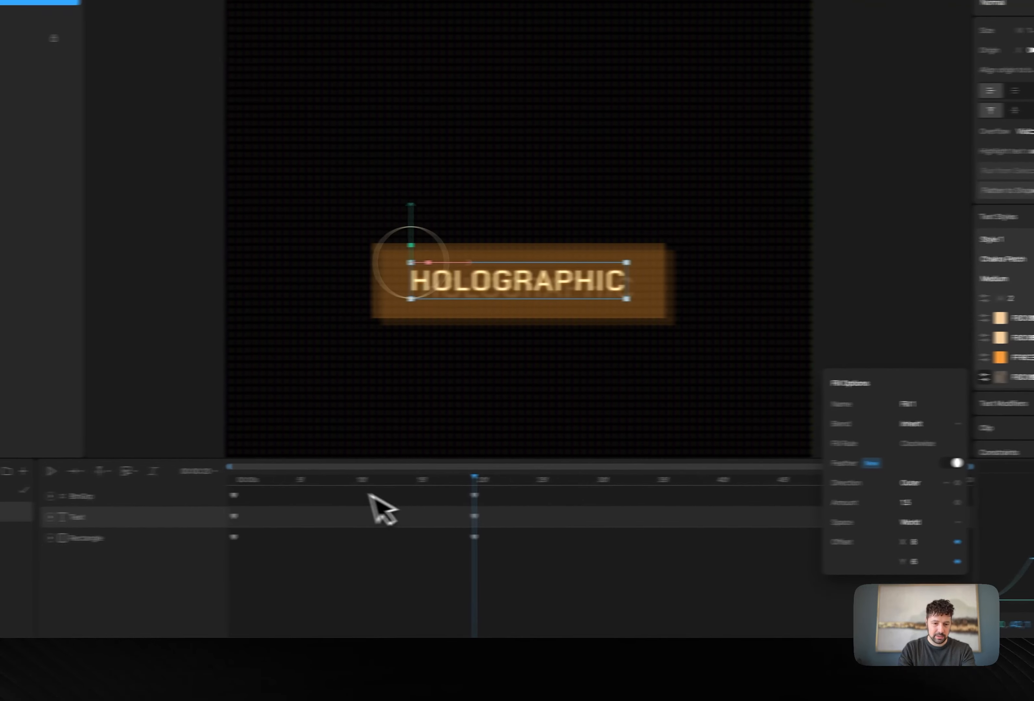
Step: Set the feather offset of the Text's 20% fill to X 0 and Y 0 at frame 0 and preview the onLoad animation
{"action": "left_click", "coordinate": [72, 481]}
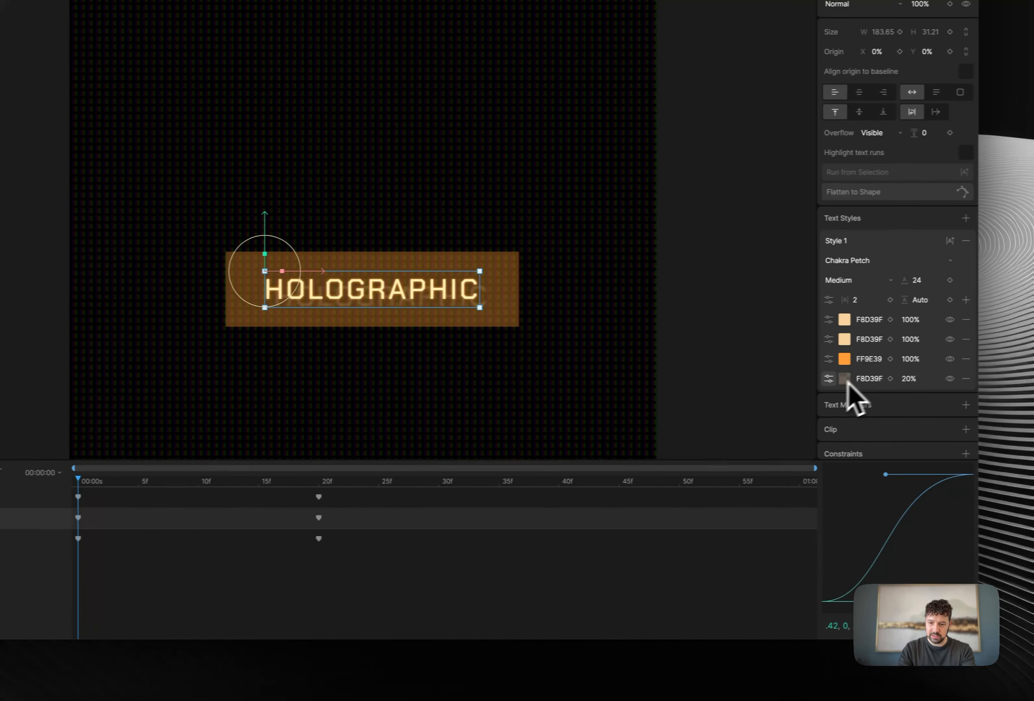
{"action": "left_click", "coordinate": [830, 379]}
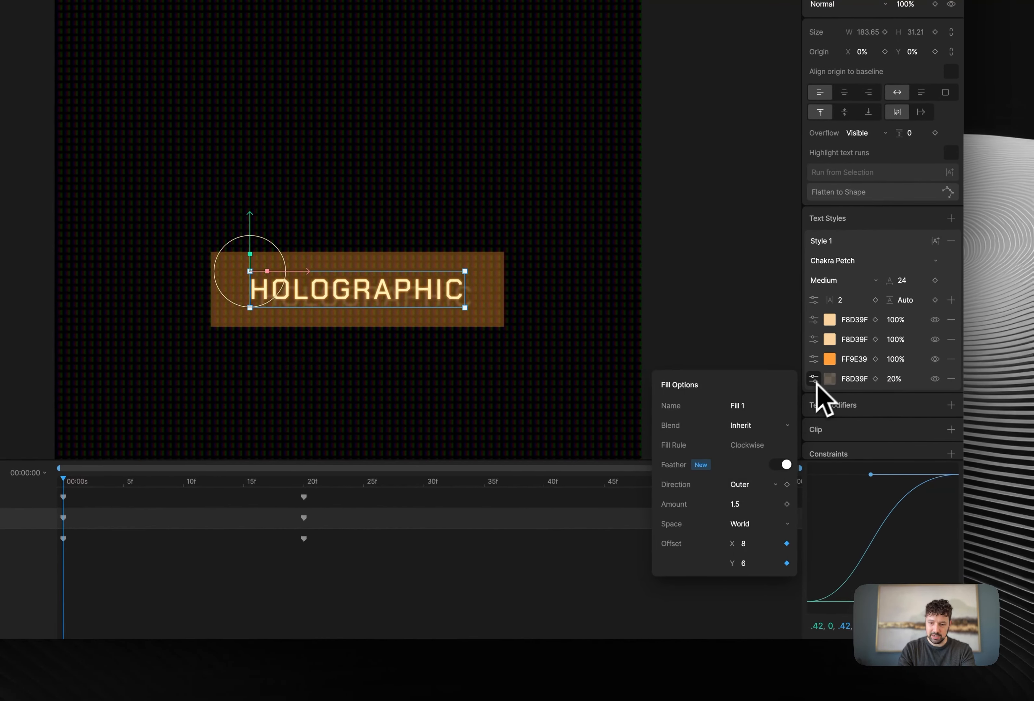
{"action": "left_click", "coordinate": [773, 549]}
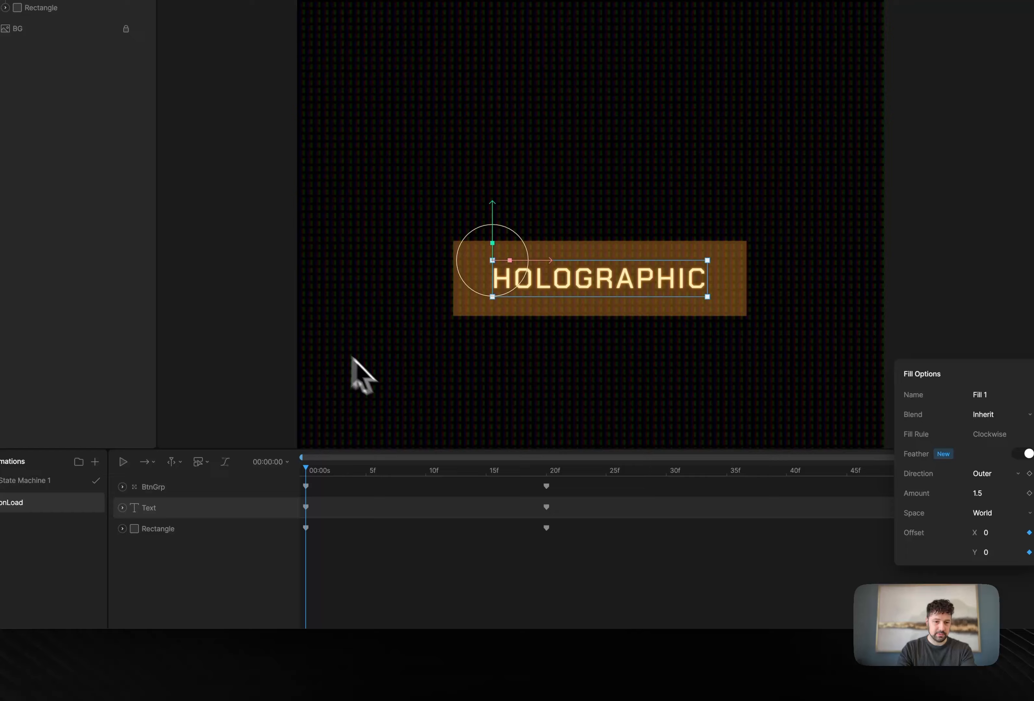
{"action": "left_click", "coordinate": [352, 357]}
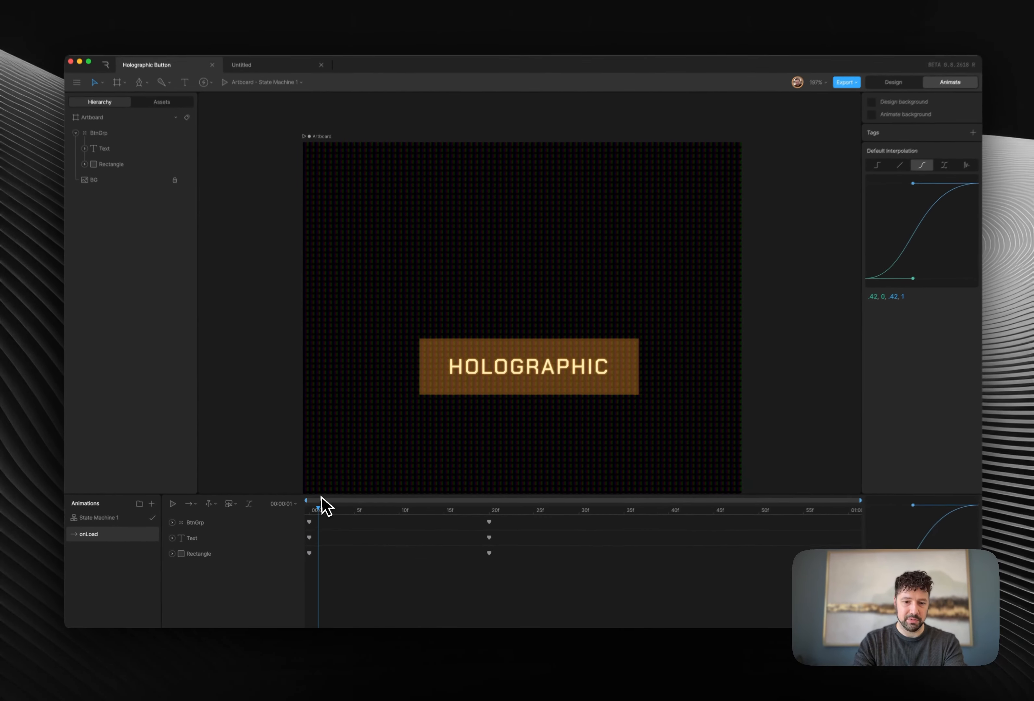
{"action": "left_click_drag", "start_coordinate": [488, 512], "coordinate": [225, 512]}
{"action": "key", "text": "space"}
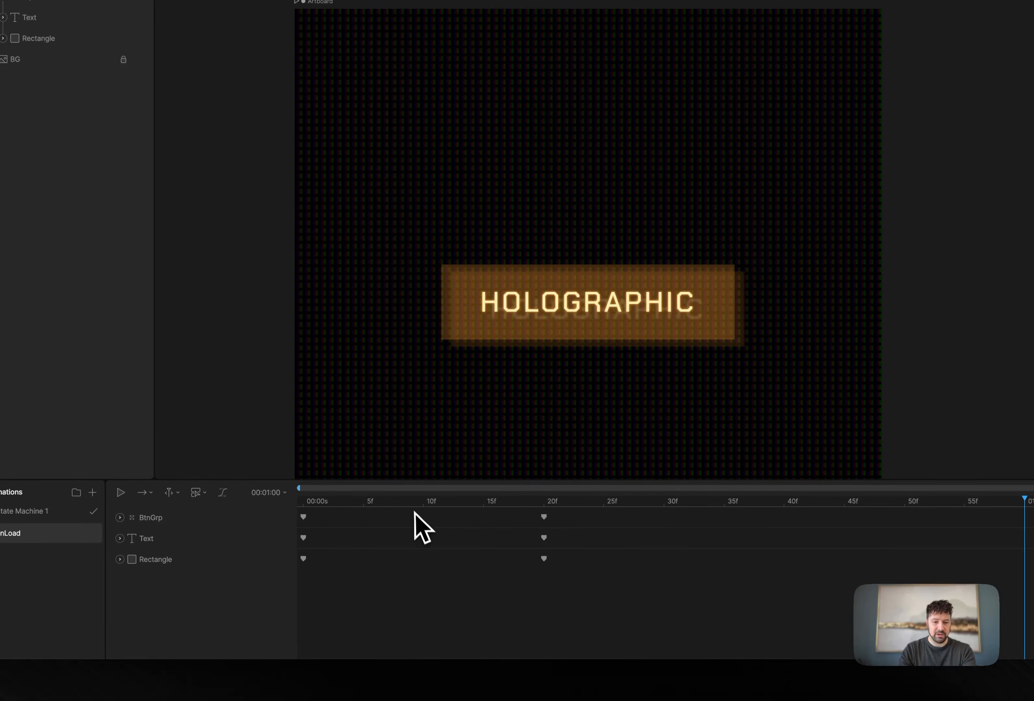
{"action": "key", "text": "space"}
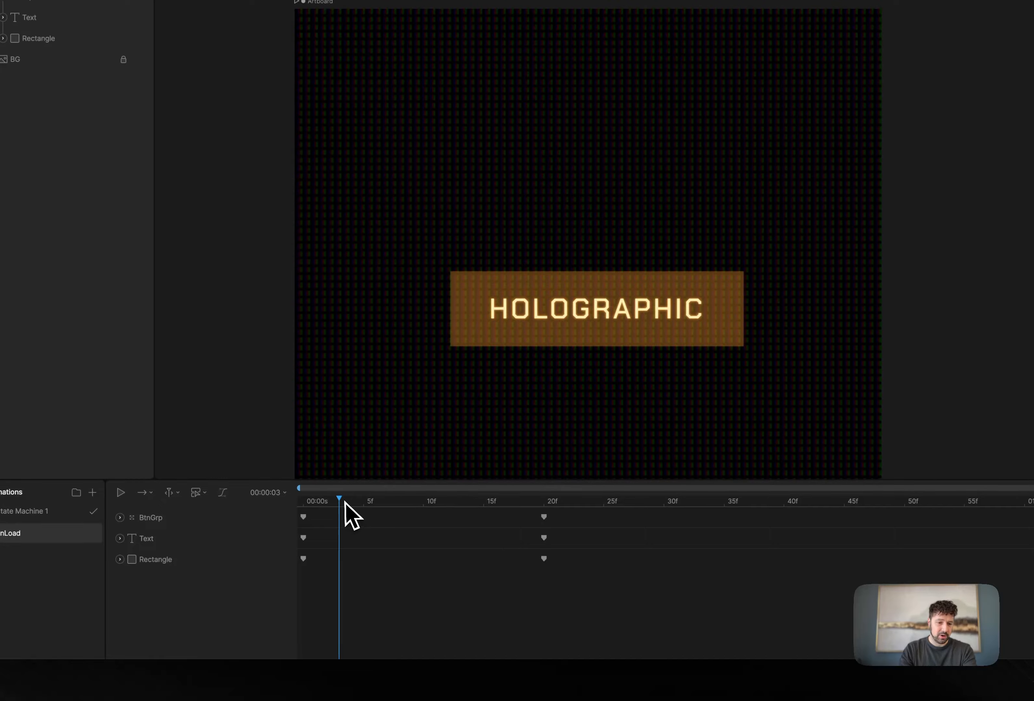
Step: Keyframe BtnGrp's opacity at 0% on frame 0 and 100% on frame 20, and replay the onLoad animation
{"action": "left_click_drag", "start_coordinate": [345, 502], "coordinate": [193, 497]}
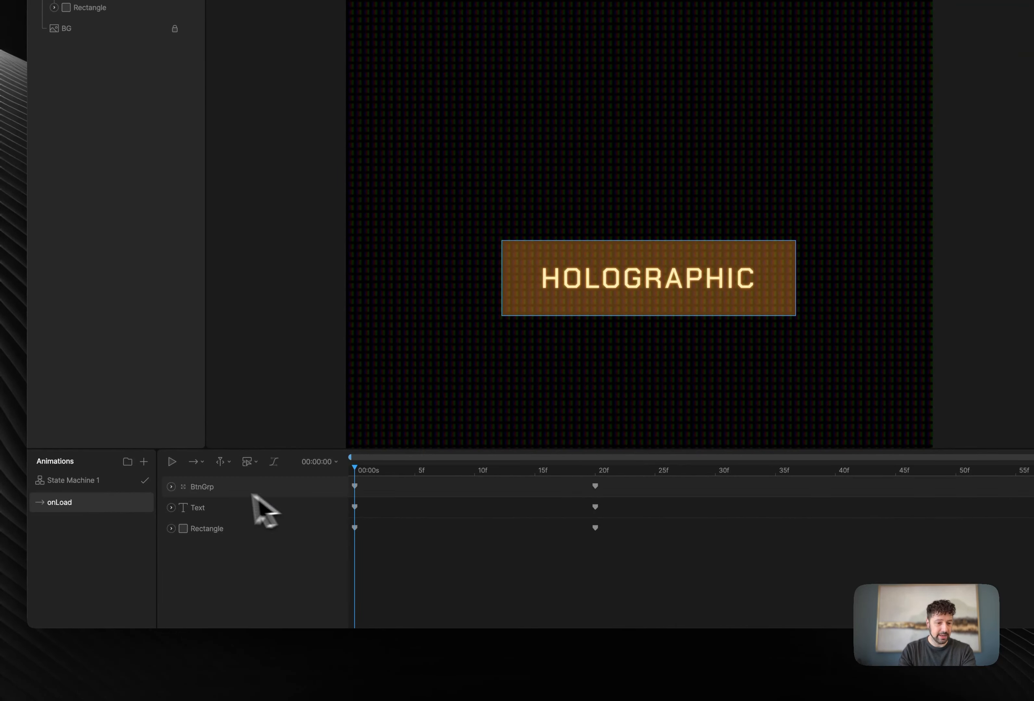
{"action": "left_click", "coordinate": [217, 487]}
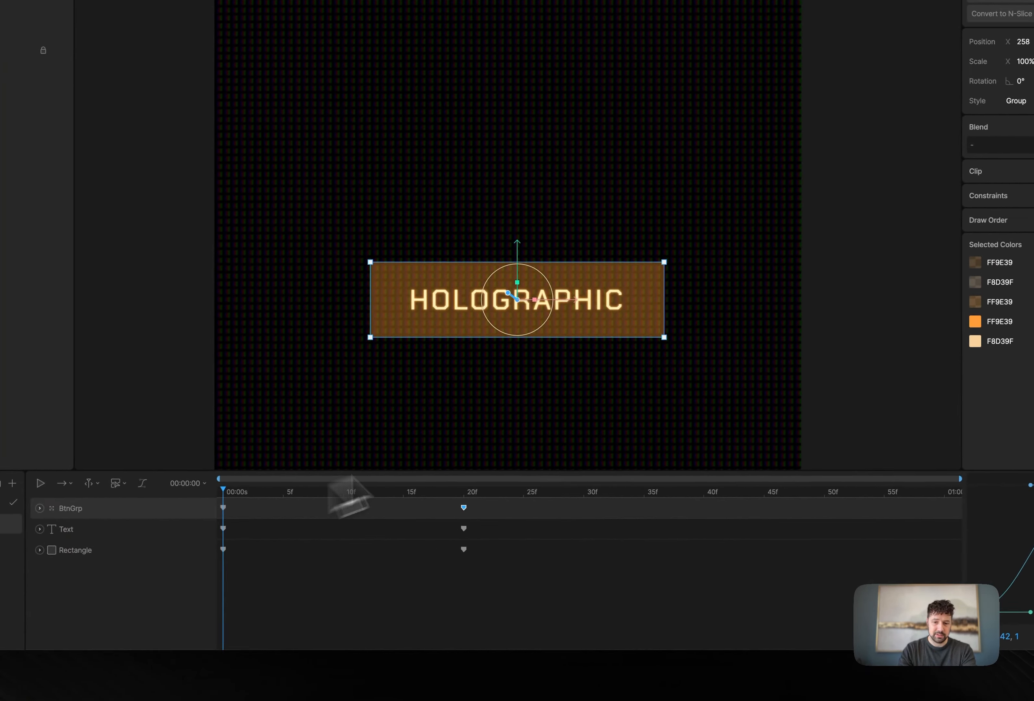
{"action": "left_click", "coordinate": [464, 492]}
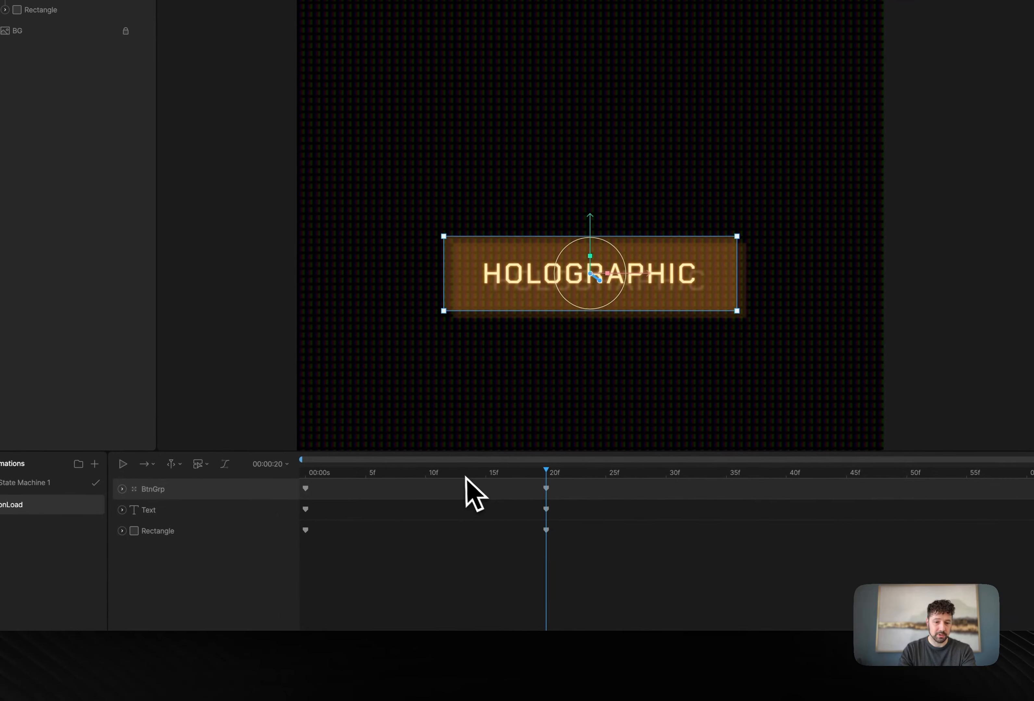
{"action": "left_click_drag", "start_coordinate": [224, 604], "coordinate": [63, 606]}
{"action": "left_click", "coordinate": [917, 233]}
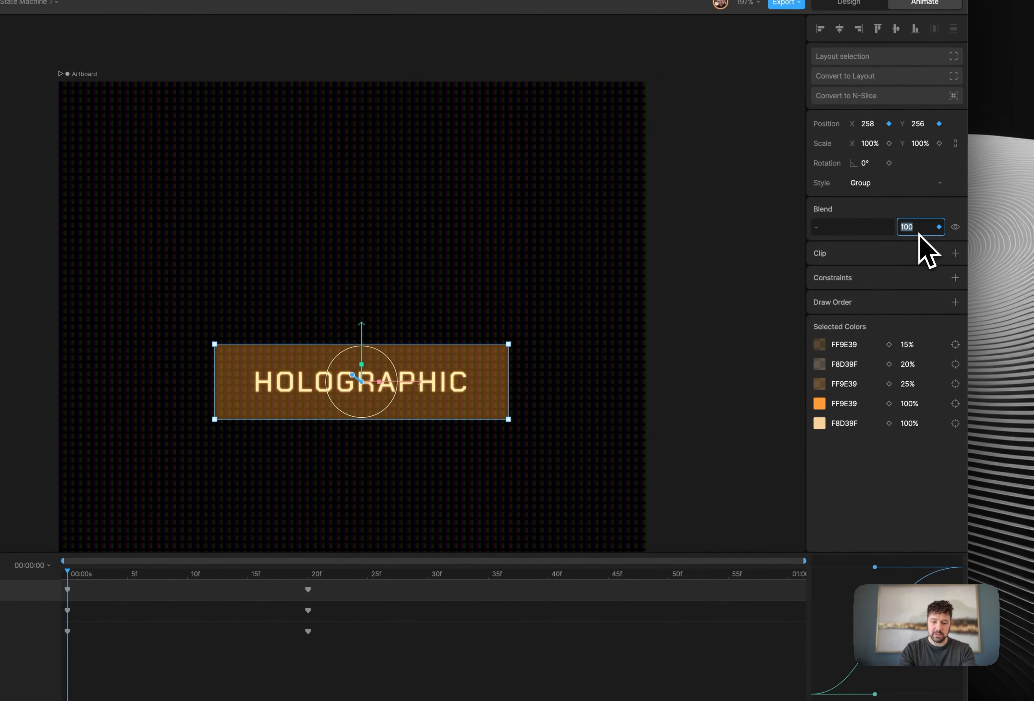
{"action": "type", "text": "0"}
{"action": "key", "text": "Return"}
{"action": "key", "text": "space"}
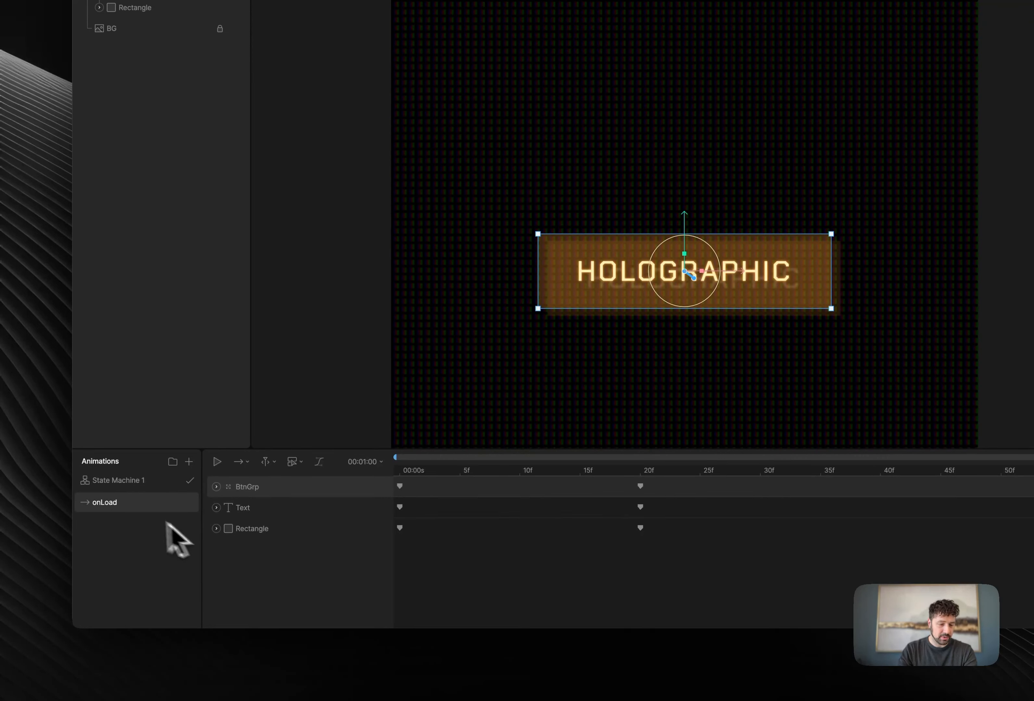
Step: Duplicate the onLoad animation and rename the copy onPress
{"action": "right_click", "coordinate": [145, 505]}
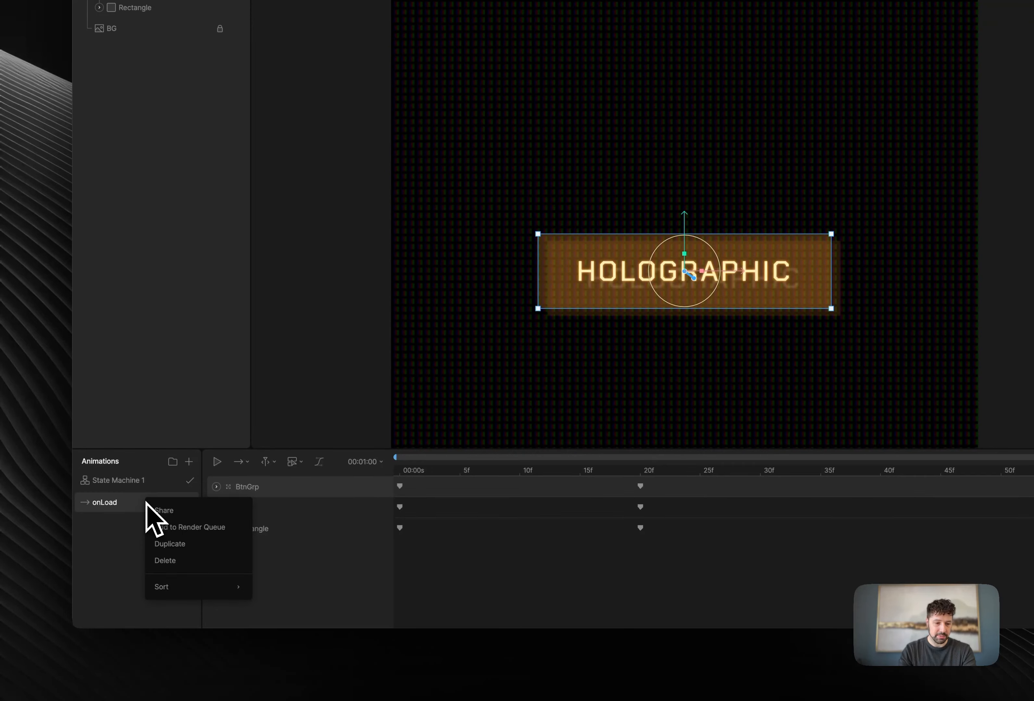
{"action": "left_click", "coordinate": [184, 544]}
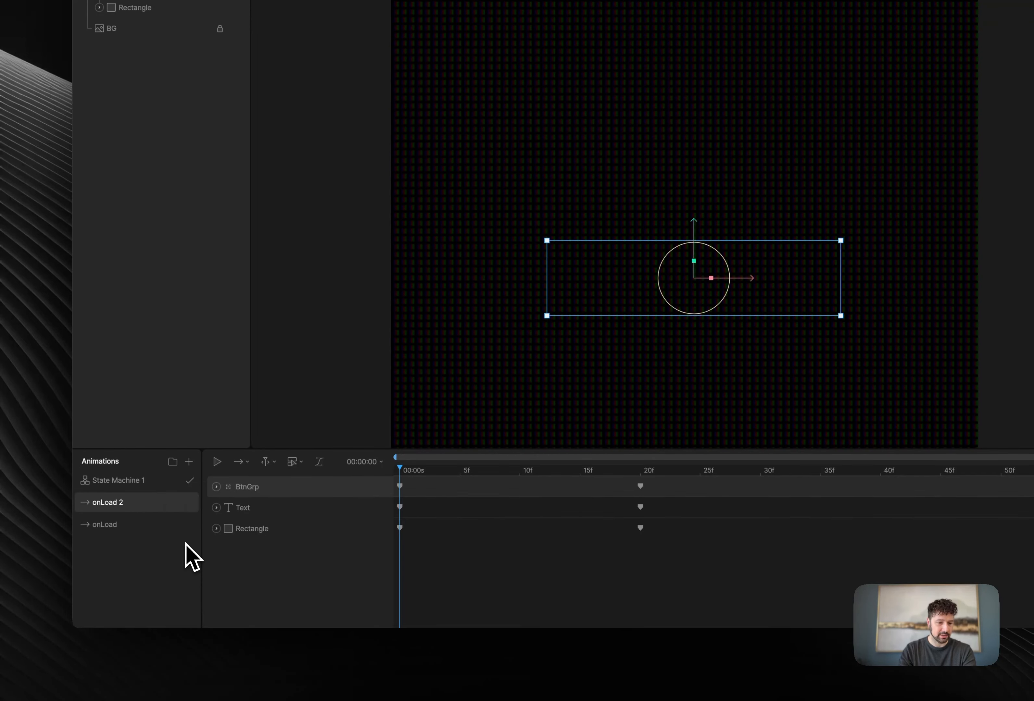
{"action": "double_click", "coordinate": [117, 503]}
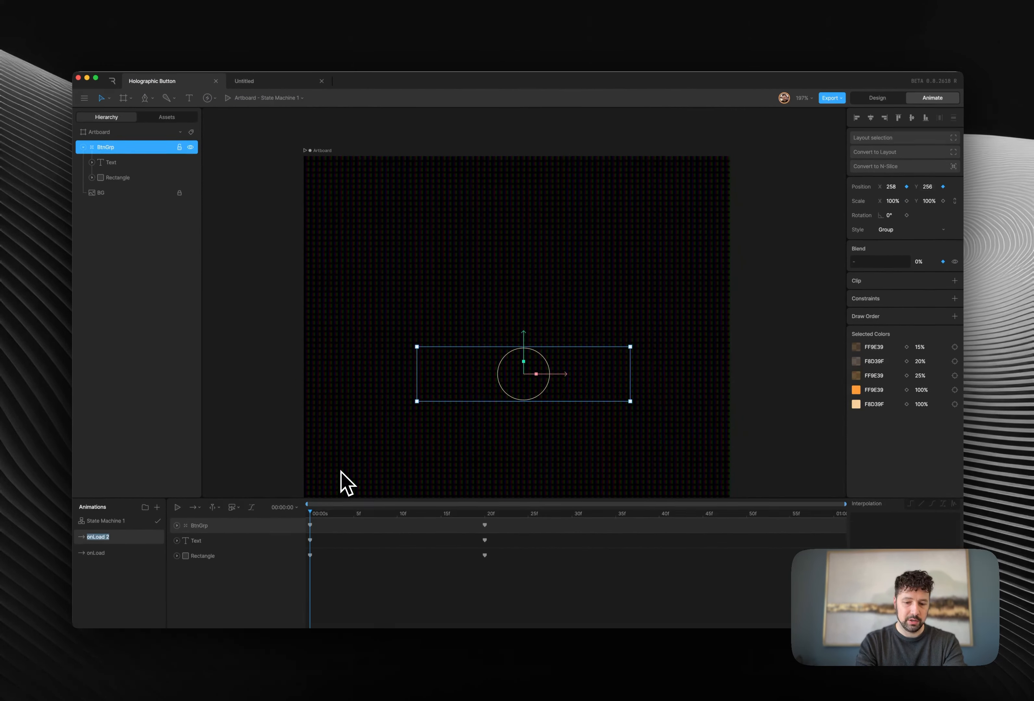
{"action": "type", "text": "o"}
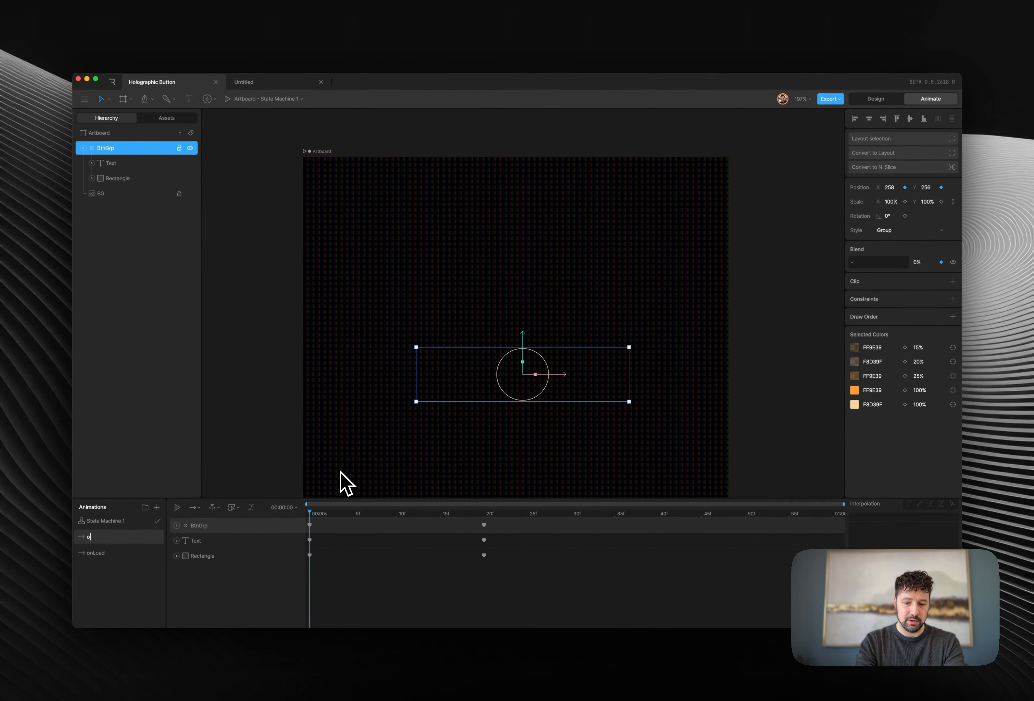
{"action": "type", "text": "nPress"}
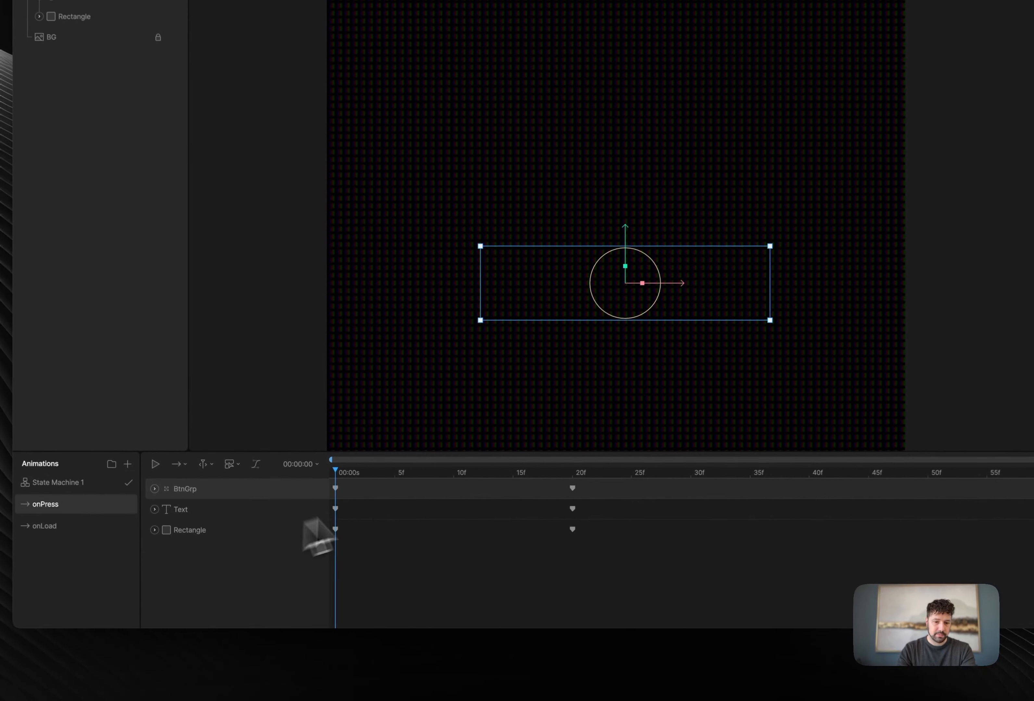
Step: Remove BtnGrp's opacity keyframes at frames 0 and 20 of the onPress animation and scrub through it
{"action": "left_click_drag", "start_coordinate": [328, 469], "coordinate": [554, 456]}
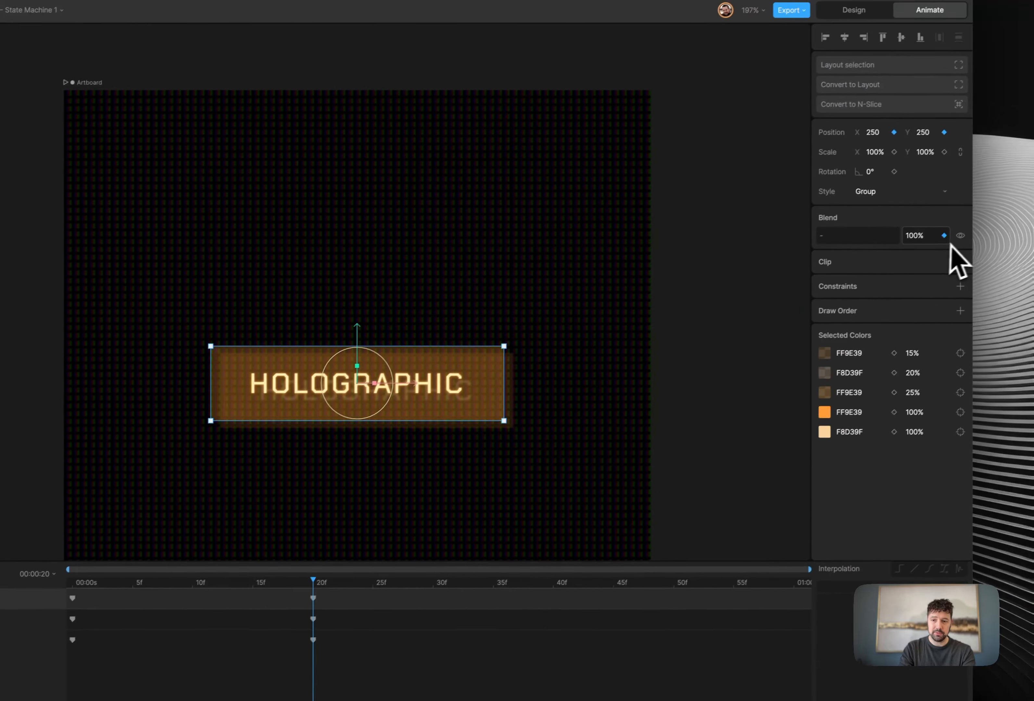
{"action": "left_click", "coordinate": [916, 235]}
{"action": "type", "text": "0"}
{"action": "key", "text": "Return"}
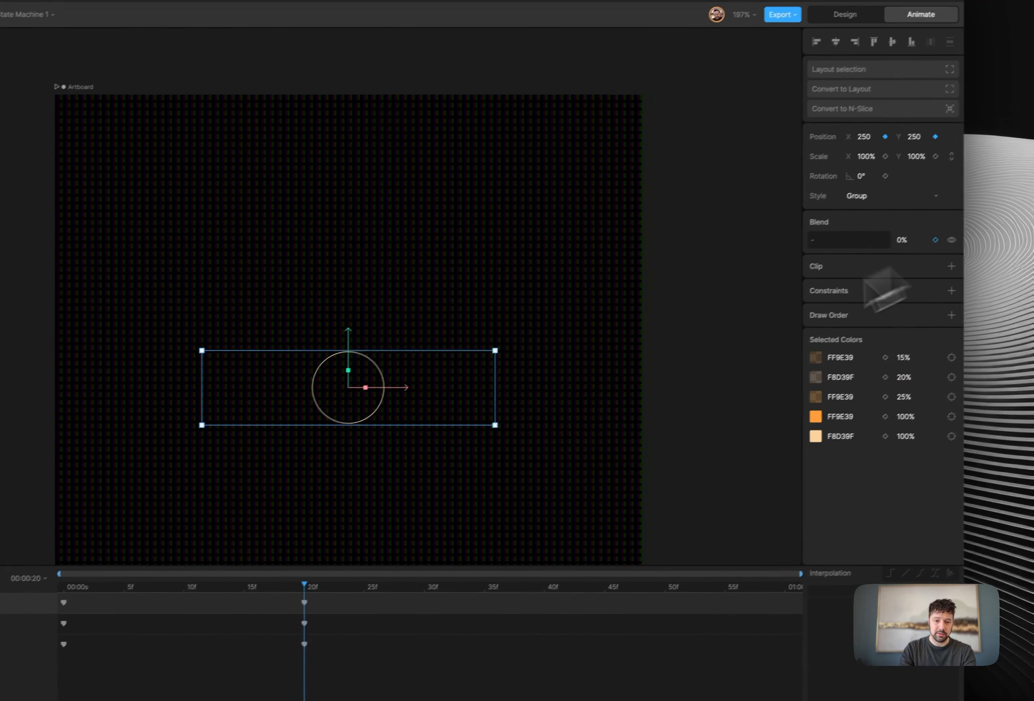
{"action": "left_click_drag", "start_coordinate": [578, 469], "coordinate": [507, 469]}
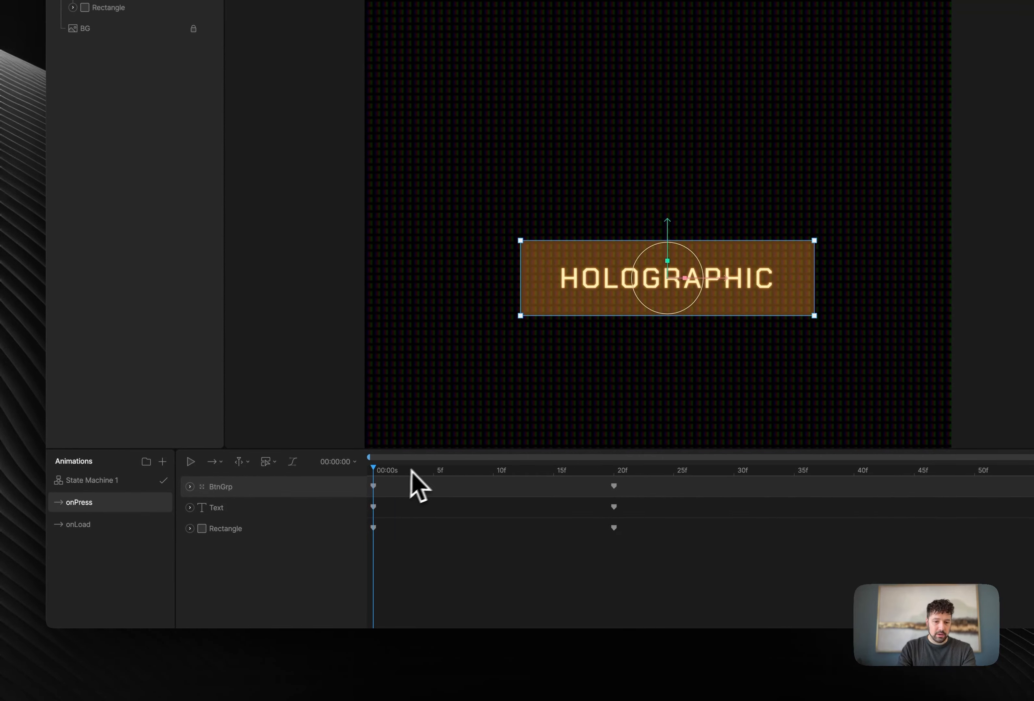
{"action": "left_click_drag", "start_coordinate": [284, 481], "coordinate": [392, 478]}
{"action": "left_click_drag", "start_coordinate": [514, 467], "coordinate": [361, 473]}
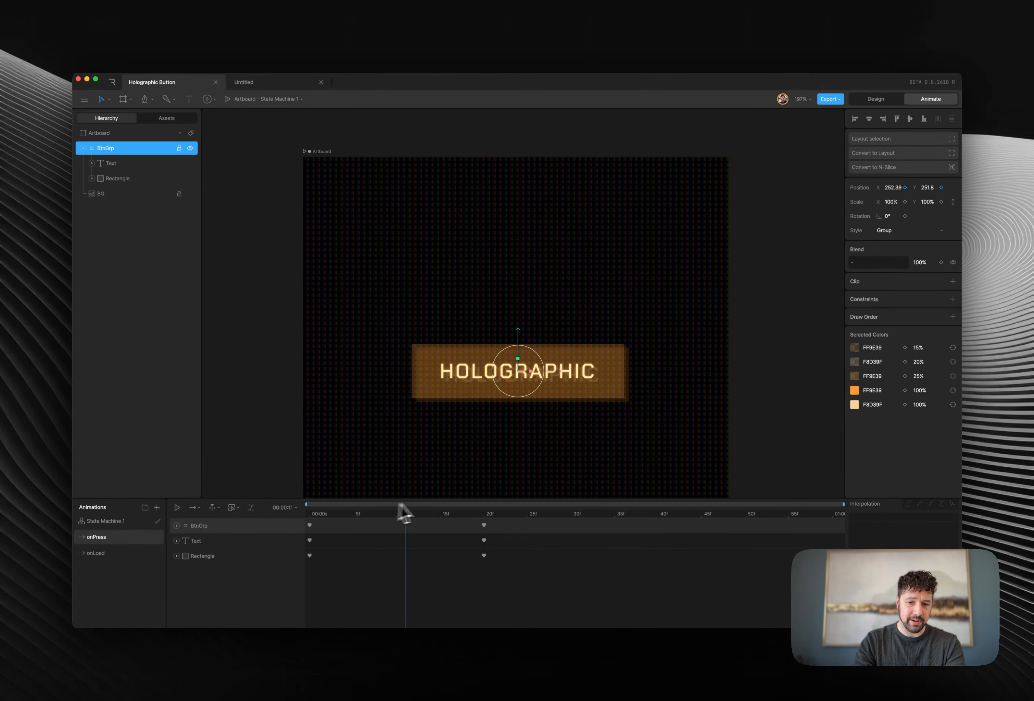
{"action": "left_click_drag", "start_coordinate": [473, 494], "coordinate": [487, 495]}
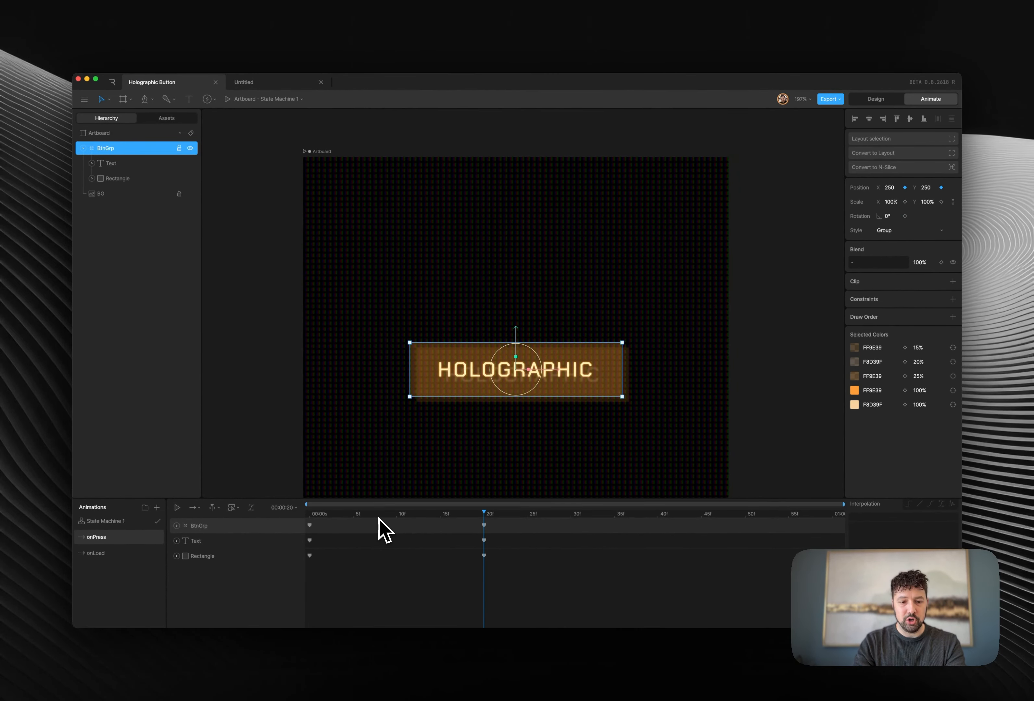
{"action": "left_click_drag", "start_coordinate": [380, 515], "coordinate": [308, 516]}
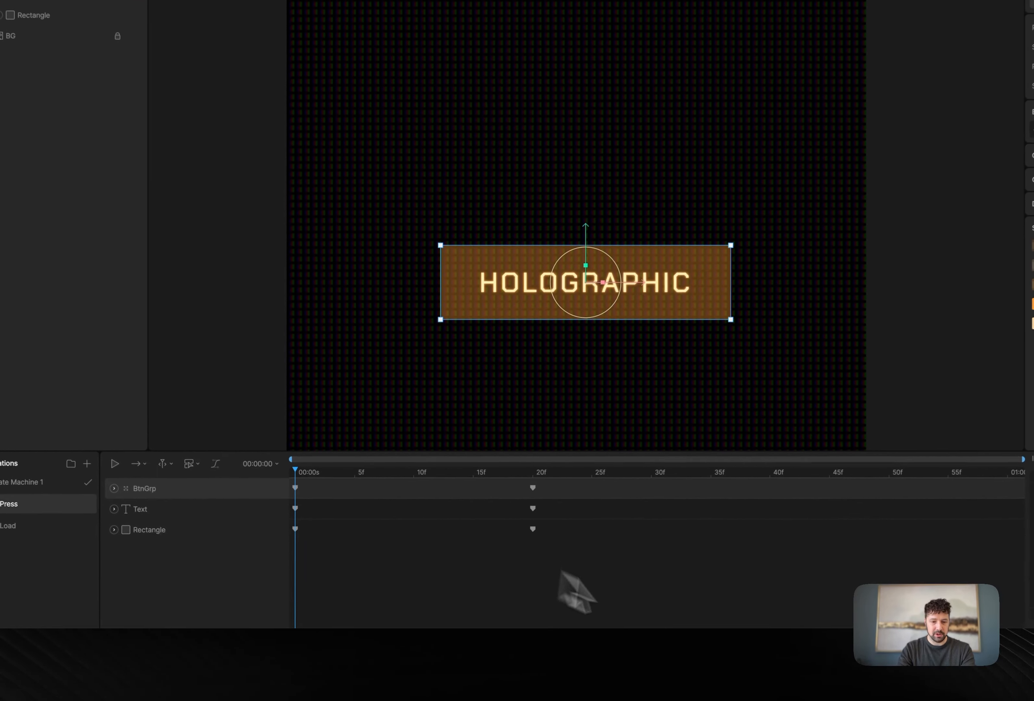
Step: Delete all BtnGrp, Text and Rectangle keyframes from the onPress animation
{"action": "left_click_drag", "start_coordinate": [570, 596], "coordinate": [305, 518]}
{"action": "key", "text": "Delete"}
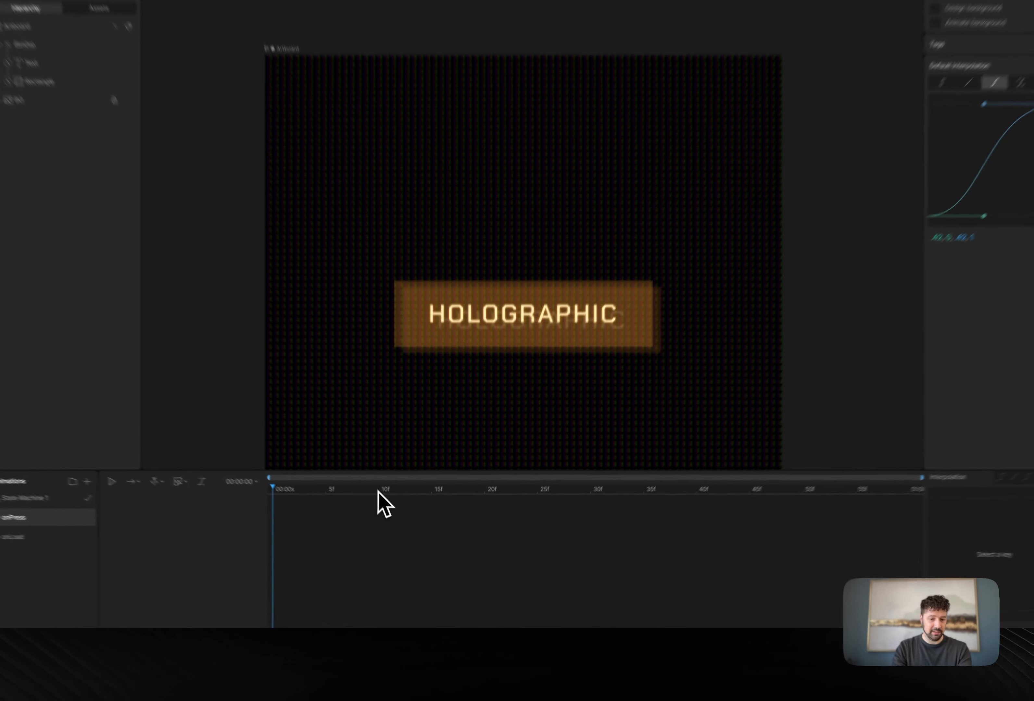
{"action": "left_click_drag", "start_coordinate": [399, 518], "coordinate": [484, 519]}
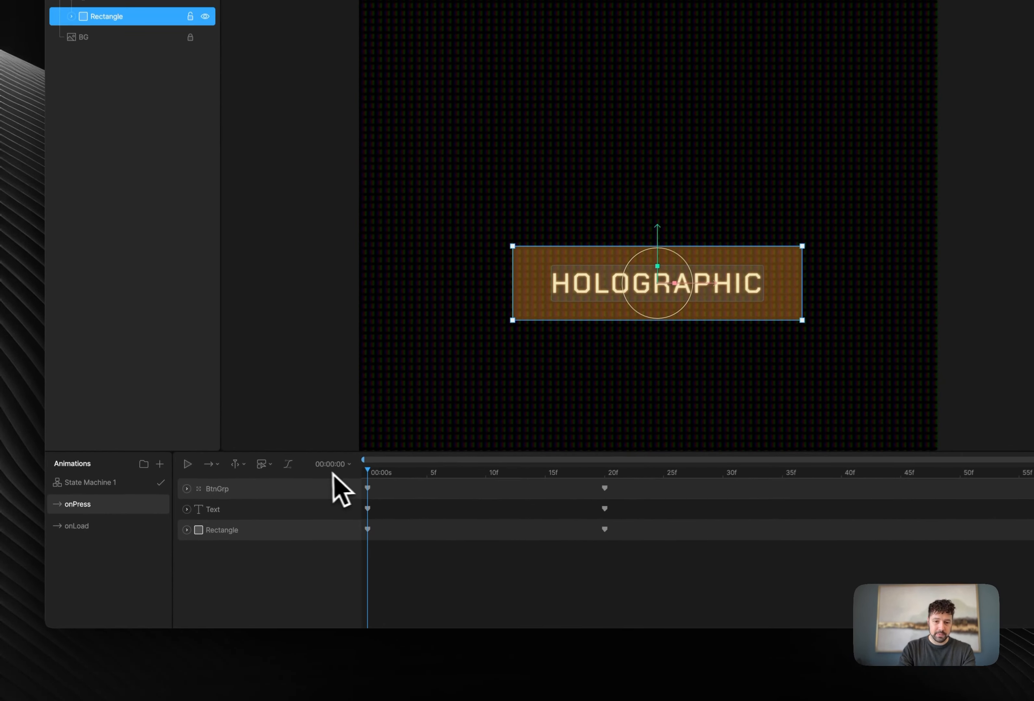
Step: Move the frame 20 keyframes of BtnGrp, Text and Rectangle in the onPress animation to frame 15
{"action": "left_click_drag", "start_coordinate": [309, 512], "coordinate": [471, 497]}
{"action": "left_click_drag", "start_coordinate": [594, 448], "coordinate": [614, 480]}
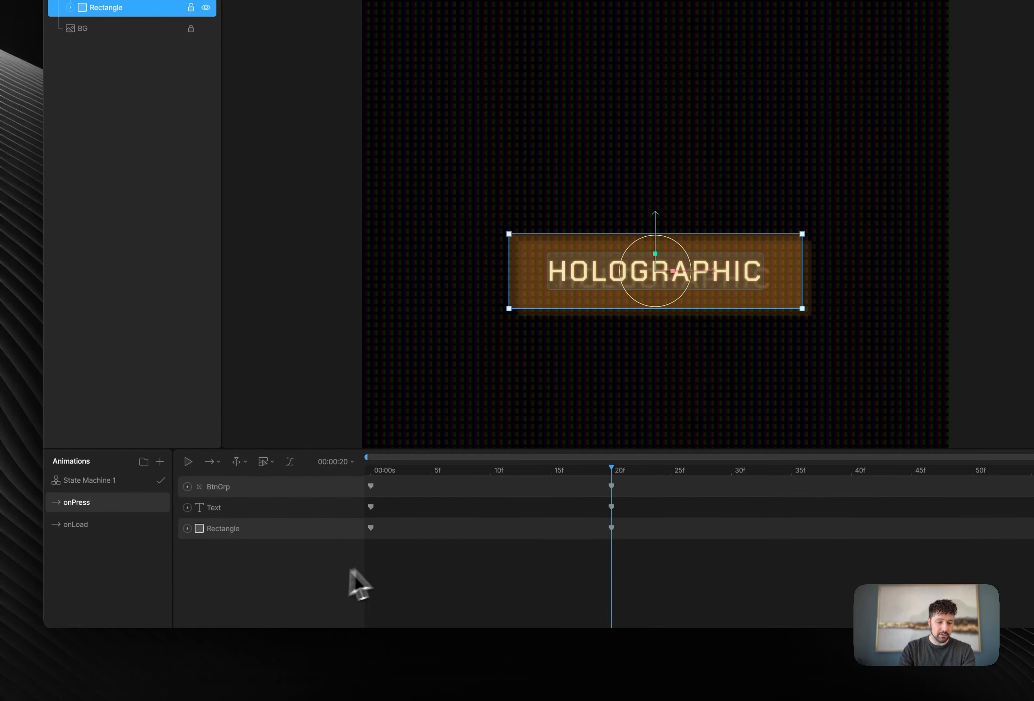
{"action": "left_click_drag", "start_coordinate": [561, 625], "coordinate": [493, 488]}
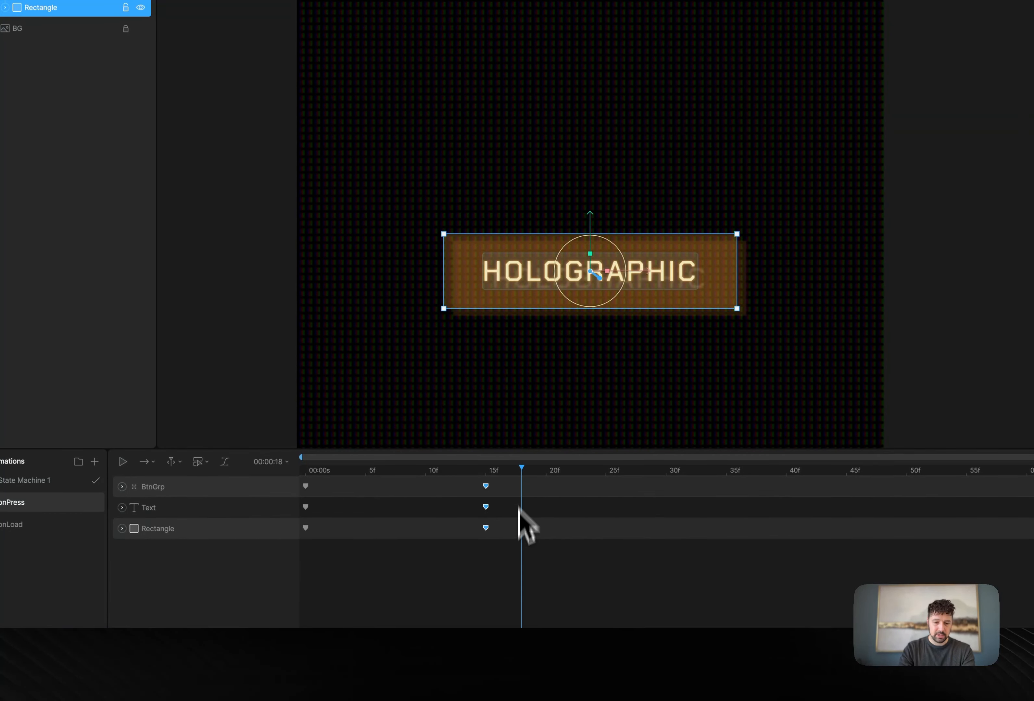
Step: Set the onPress animation's work area to span all its keyframes, from frame 0 to frame 15
{"action": "left_click", "coordinate": [513, 563]}
{"action": "left_click_drag", "start_coordinate": [512, 563], "coordinate": [237, 469]}
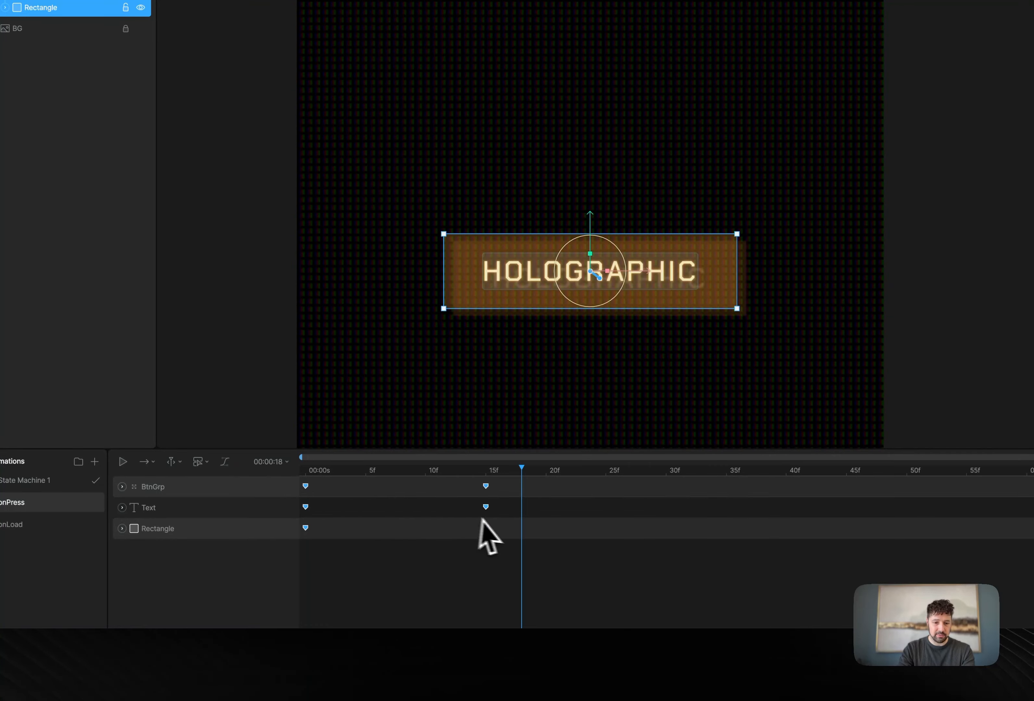
{"action": "right_click", "coordinate": [486, 507]}
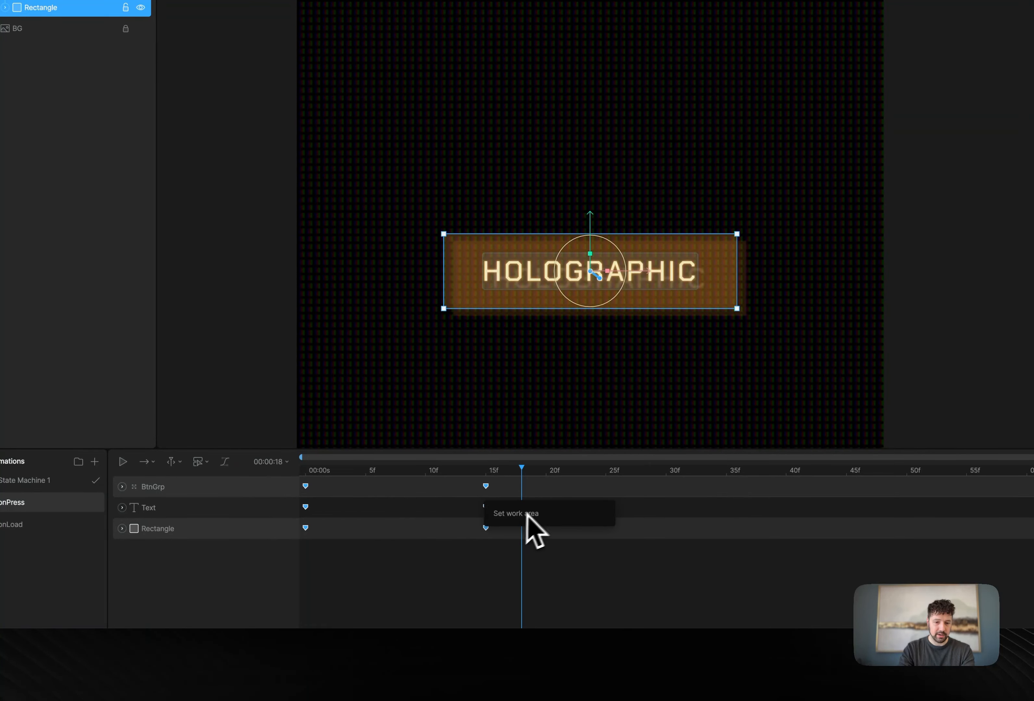
{"action": "left_click", "coordinate": [539, 517]}
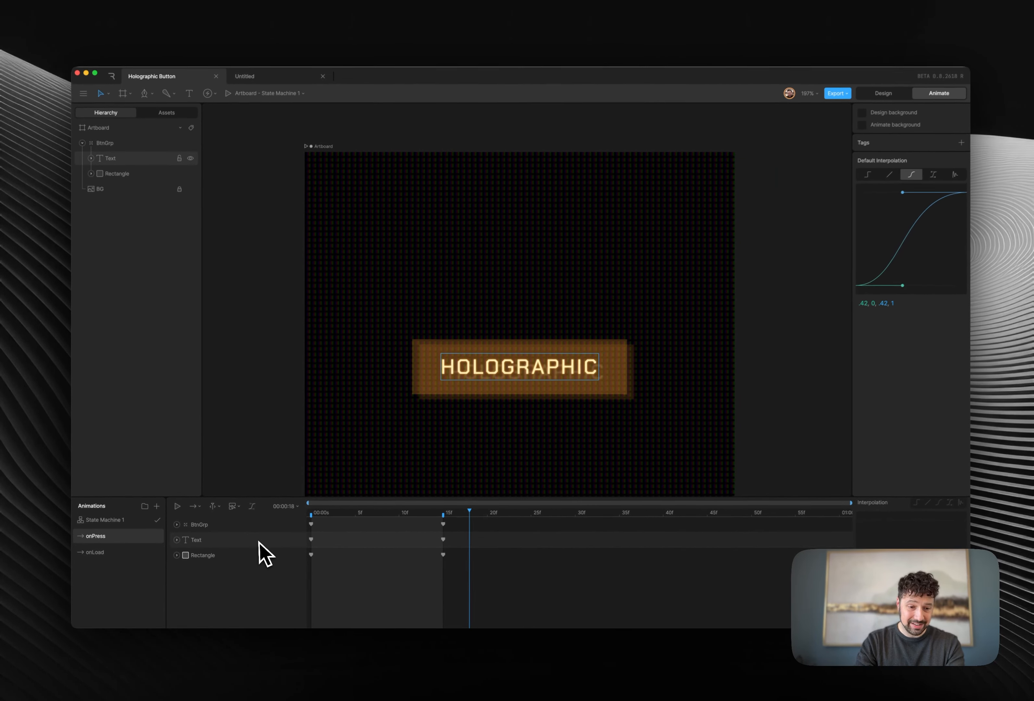
Step: Play the onPress animation and scrub through its work area to check the button's motion
{"action": "left_click", "coordinate": [130, 523]}
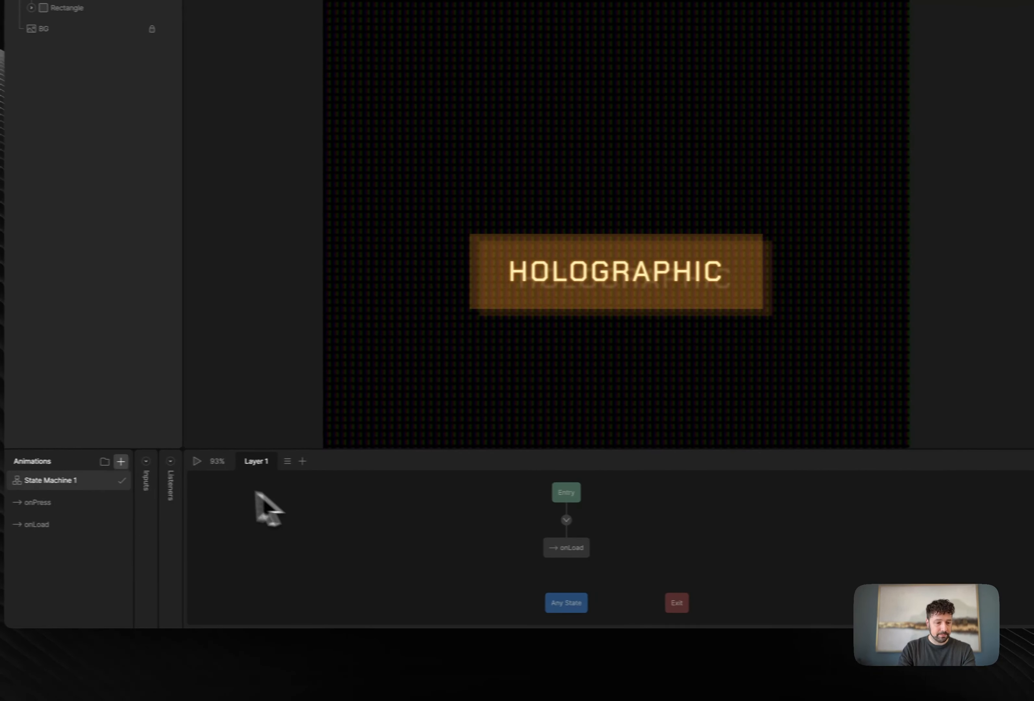
{"action": "left_click", "coordinate": [40, 502]}
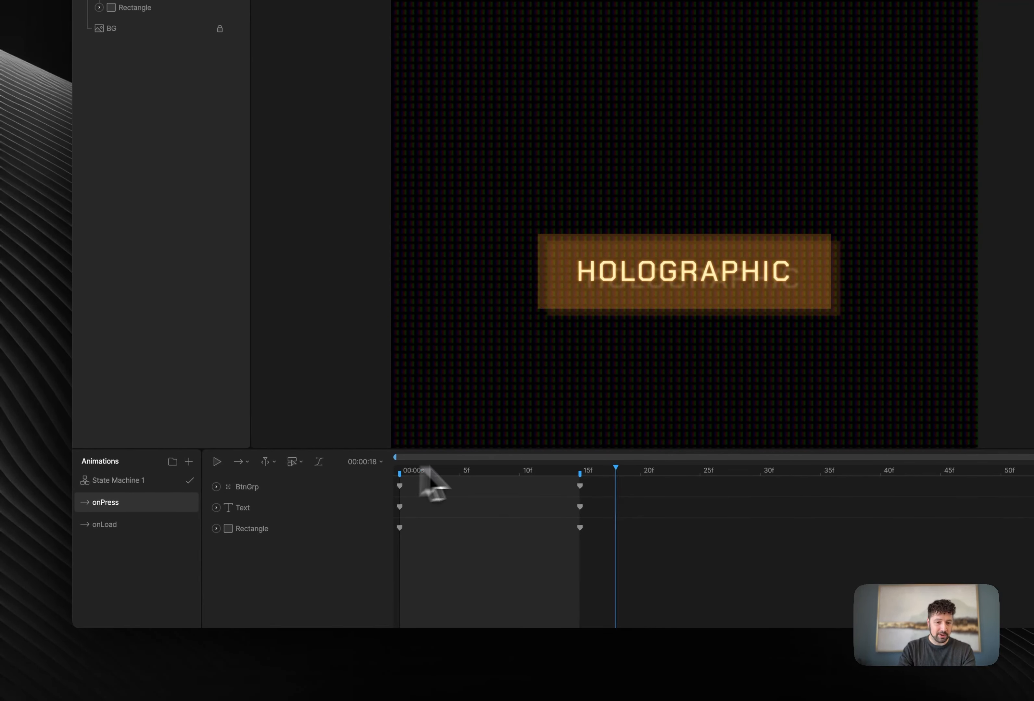
{"action": "left_click", "coordinate": [217, 462]}
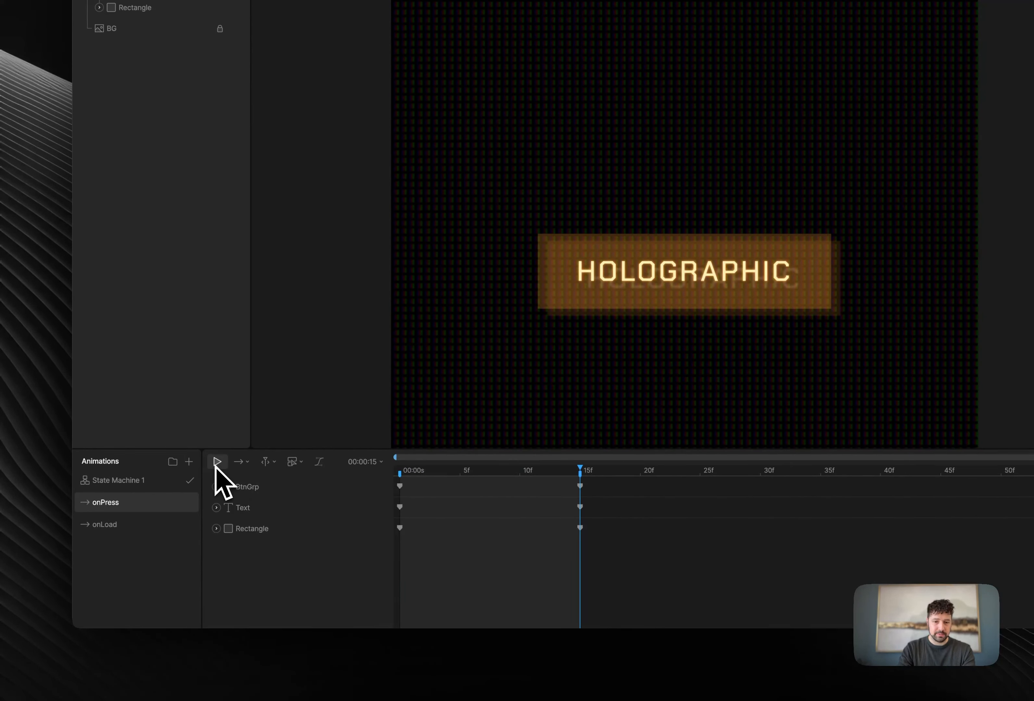
{"action": "left_click", "coordinate": [389, 472]}
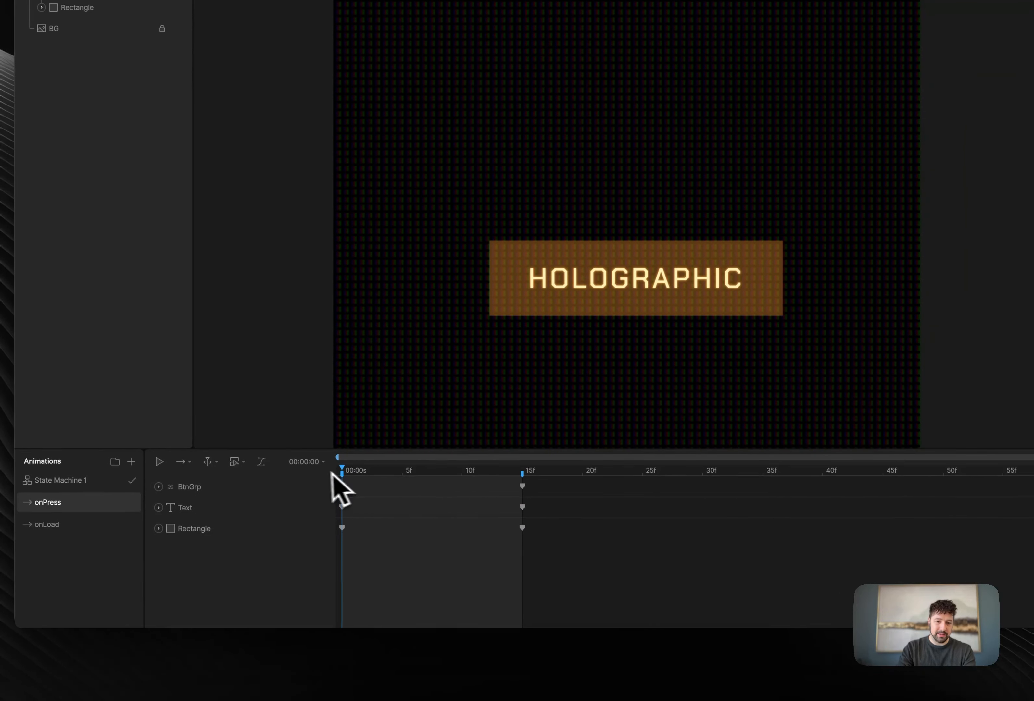
{"action": "left_click_drag", "start_coordinate": [332, 472], "coordinate": [441, 512]}
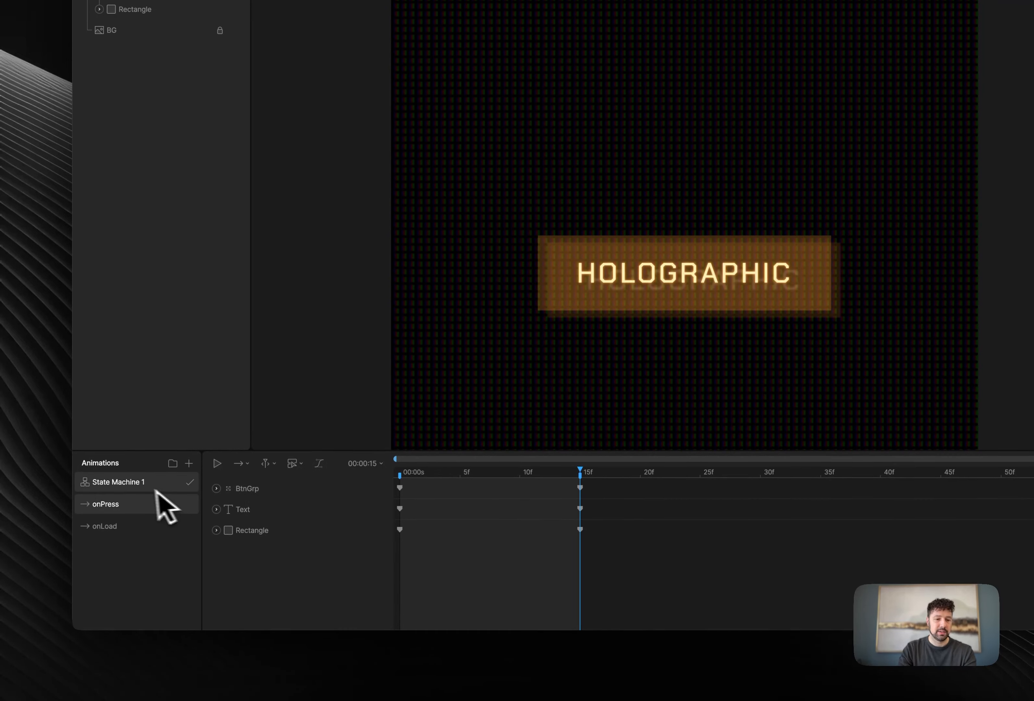
Step: Rename State Machine 1's first layer onLoad and add a second layer named onPress
{"action": "left_click", "coordinate": [138, 484]}
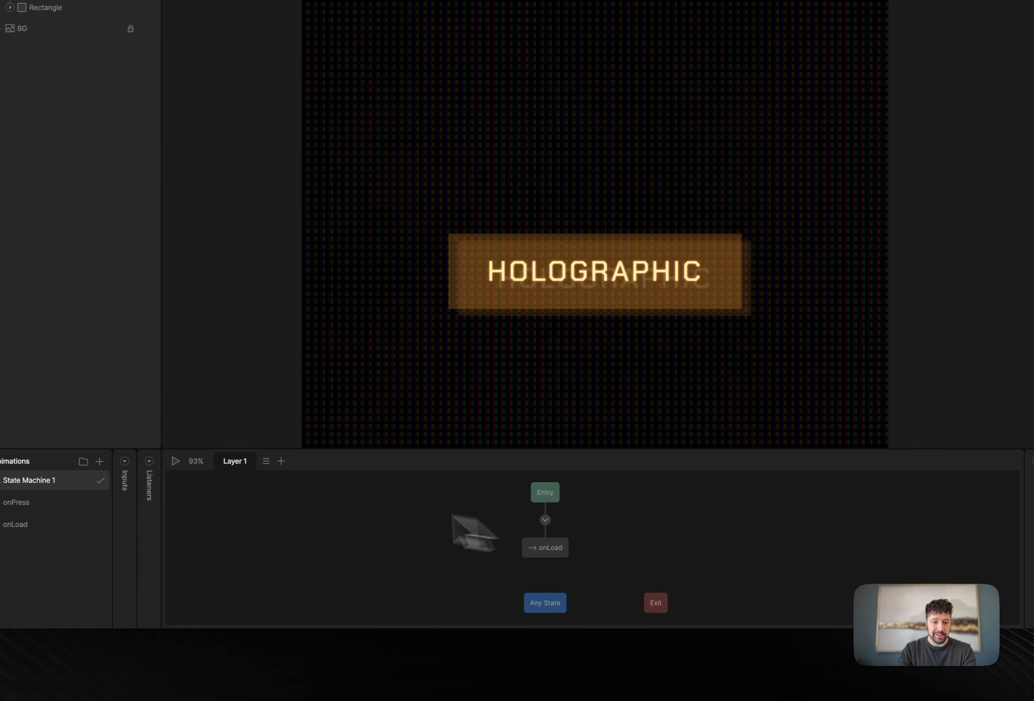
{"action": "double_click", "coordinate": [237, 462]}
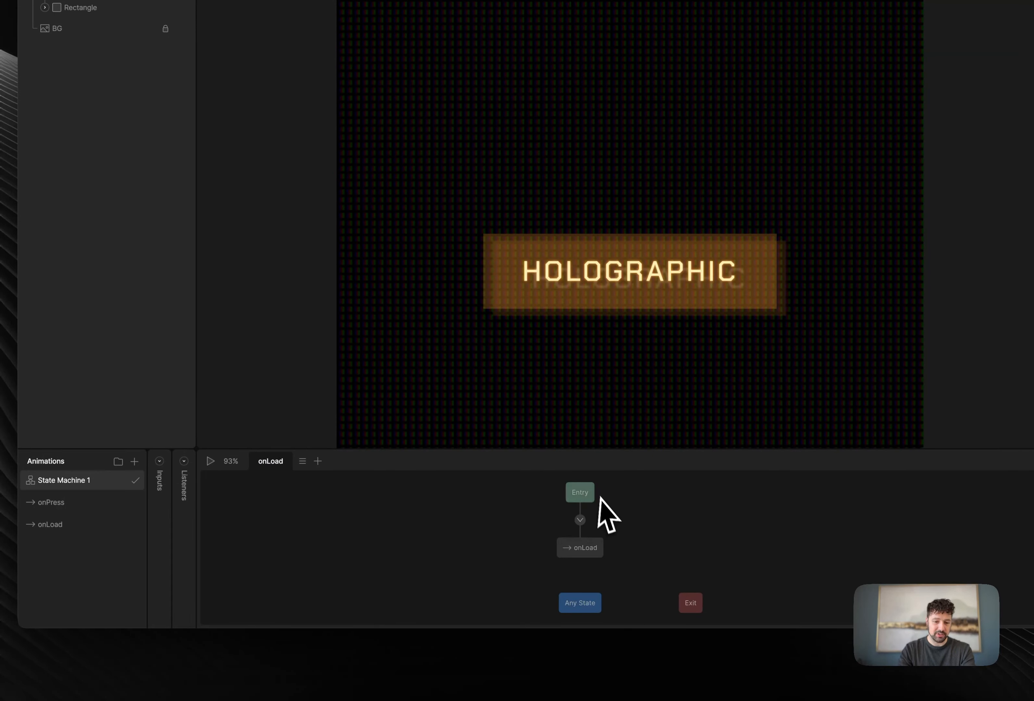
{"action": "left_click", "coordinate": [210, 461]}
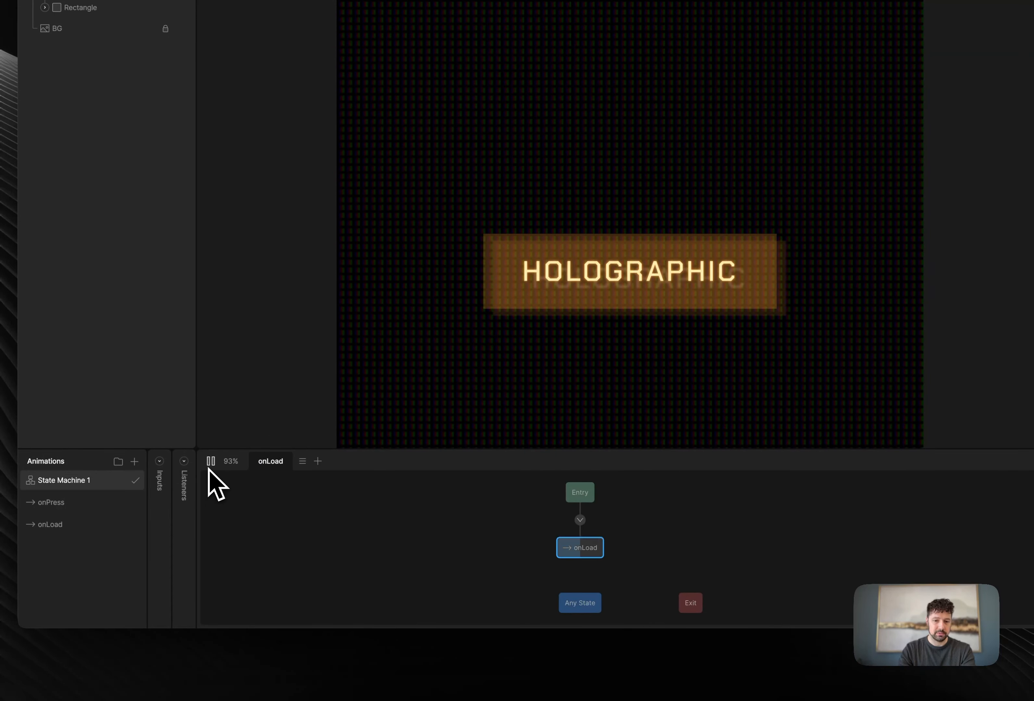
{"action": "left_click", "coordinate": [210, 462]}
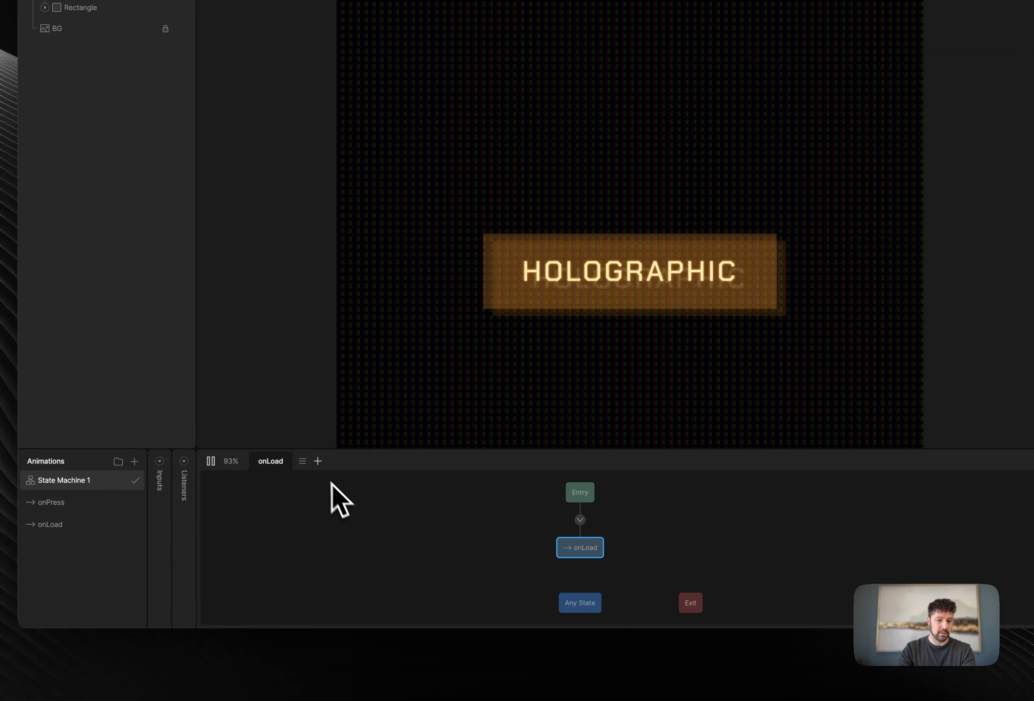
{"action": "left_click", "coordinate": [318, 461]}
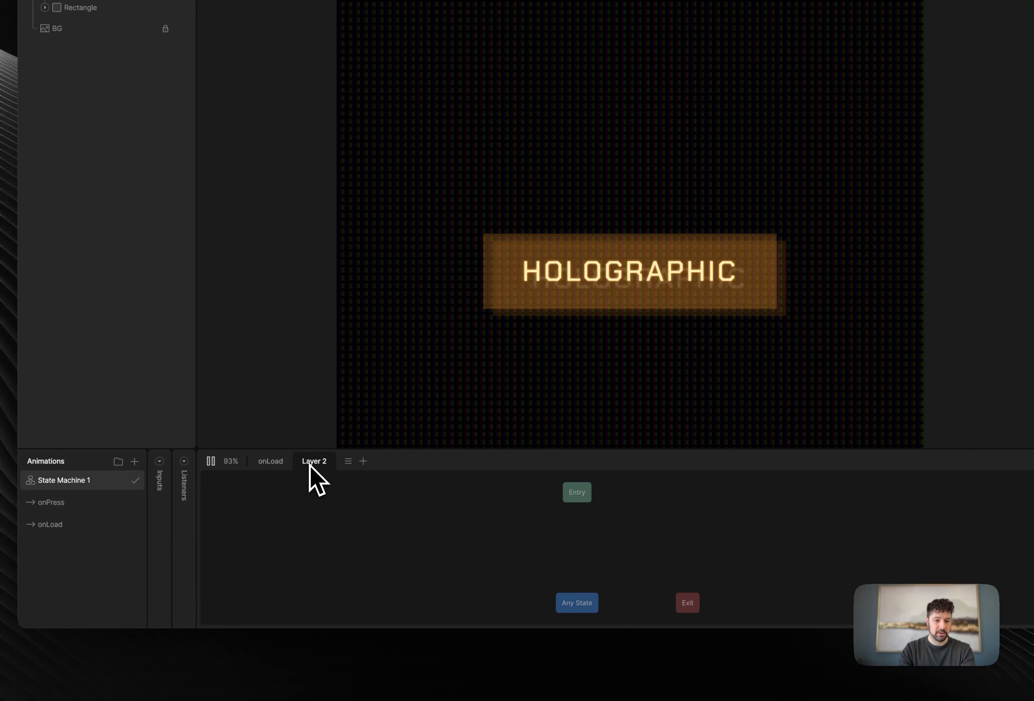
{"action": "double_click", "coordinate": [310, 463]}
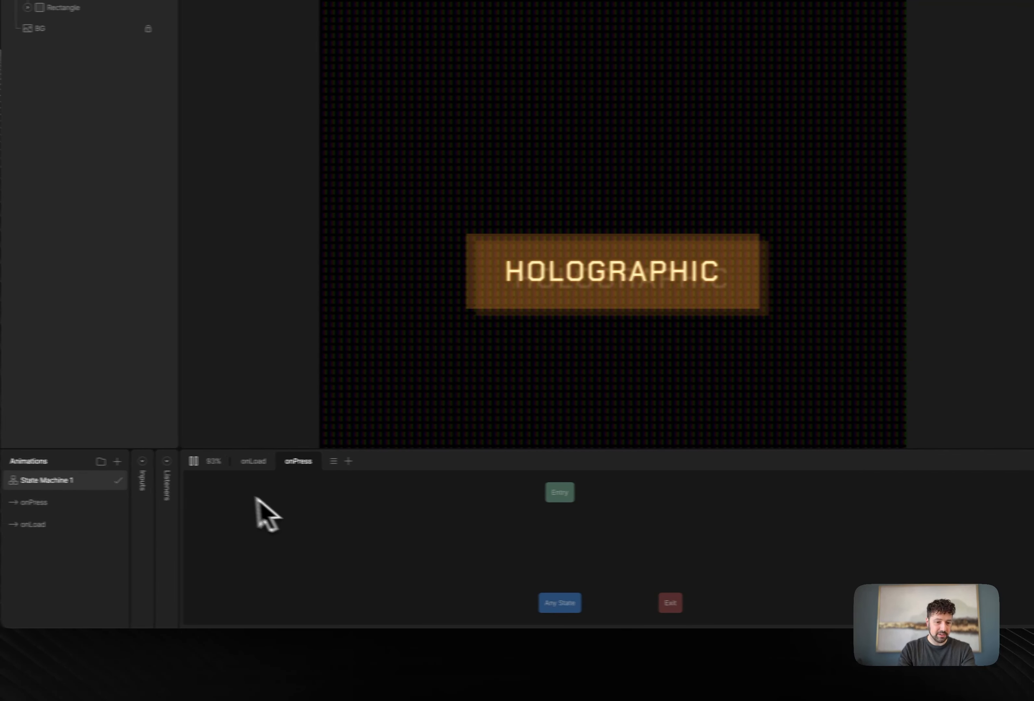
Step: Add a state machine listener that targets BtnGrp and responds to the Click event
{"action": "left_click", "coordinate": [229, 461]}
{"action": "left_click", "coordinate": [205, 461]}
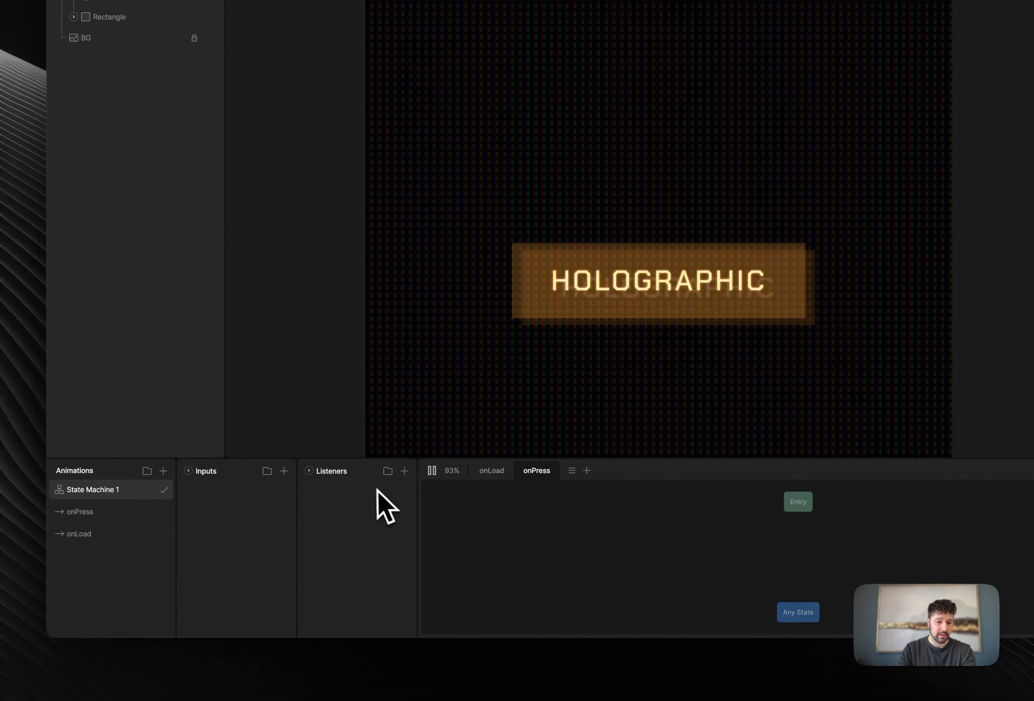
{"action": "left_click", "coordinate": [404, 471]}
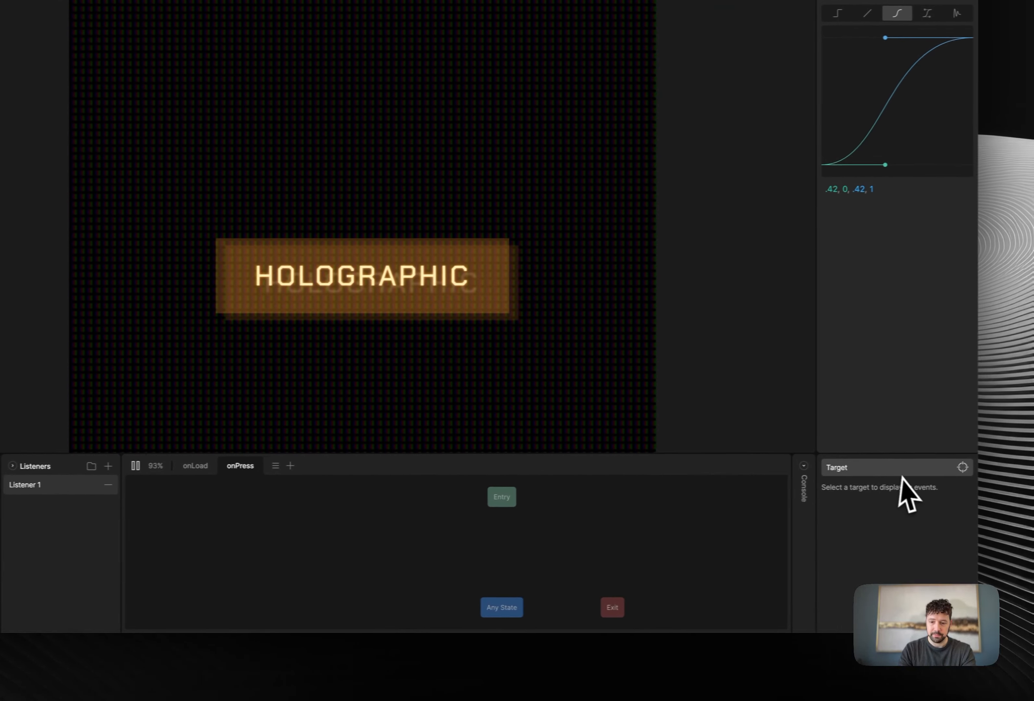
{"action": "left_click", "coordinate": [888, 473]}
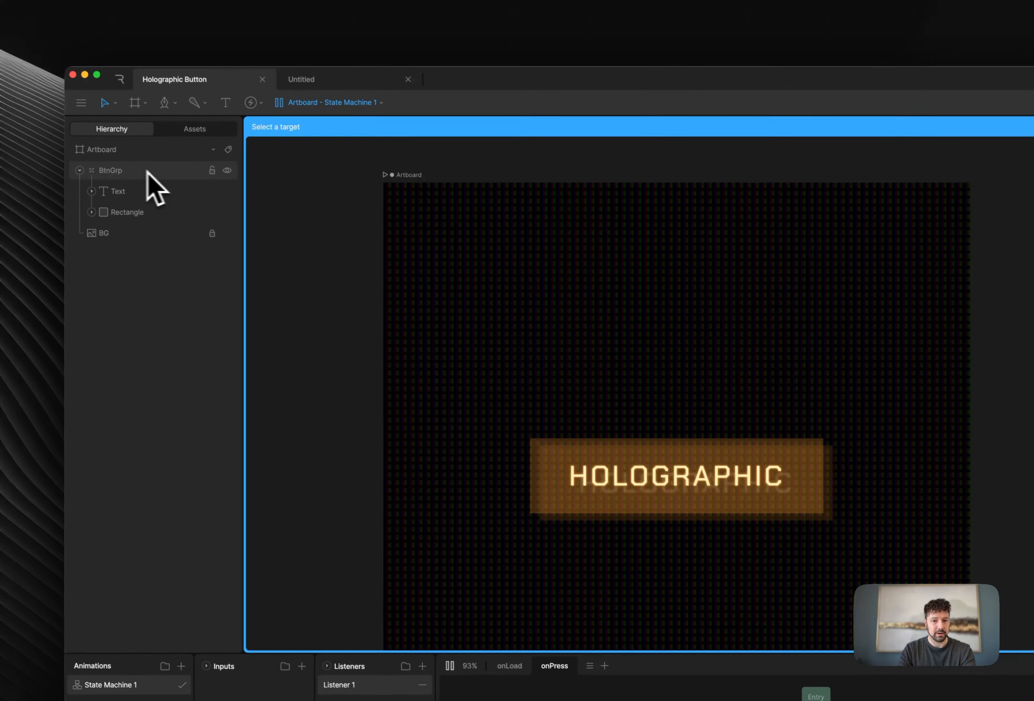
{"action": "left_click", "coordinate": [151, 171]}
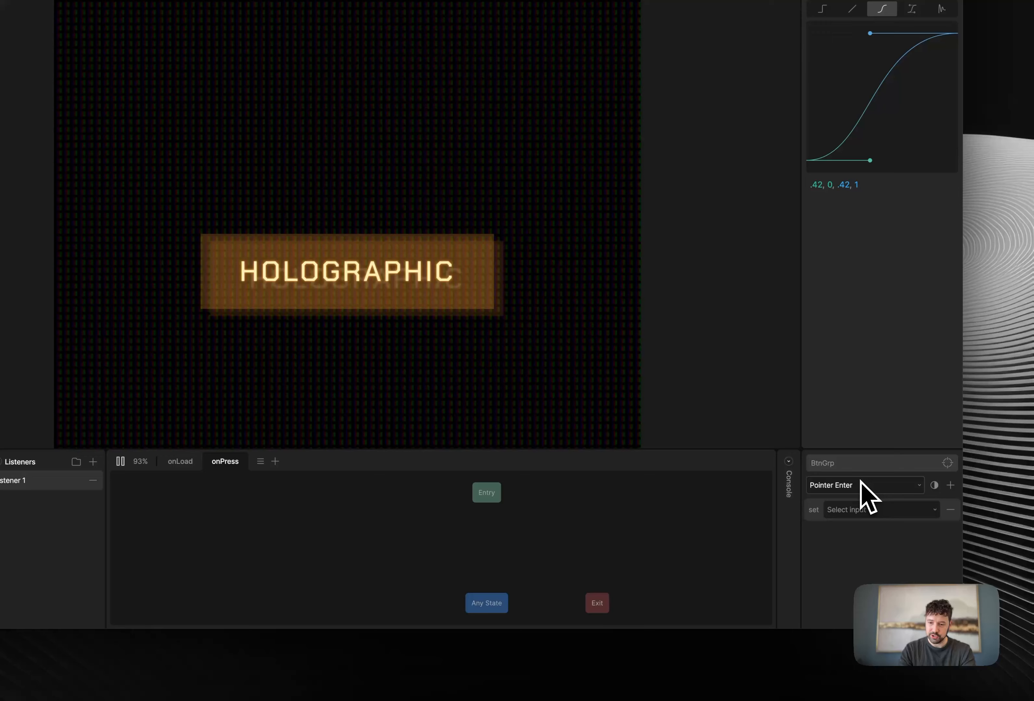
{"action": "left_click", "coordinate": [861, 483]}
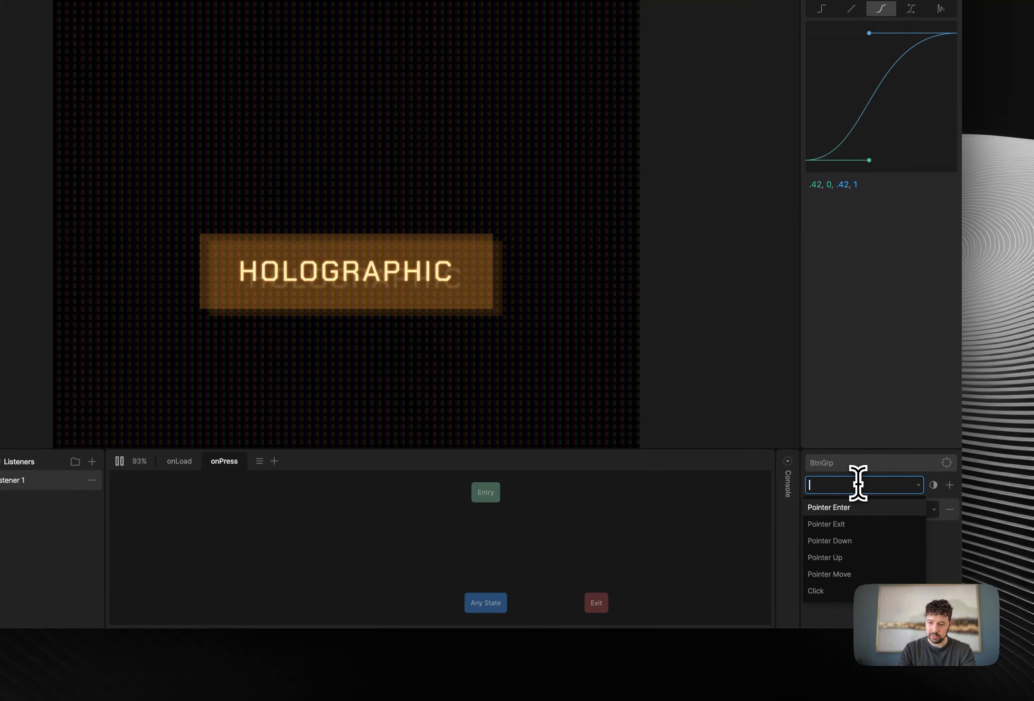
{"action": "left_click", "coordinate": [841, 590]}
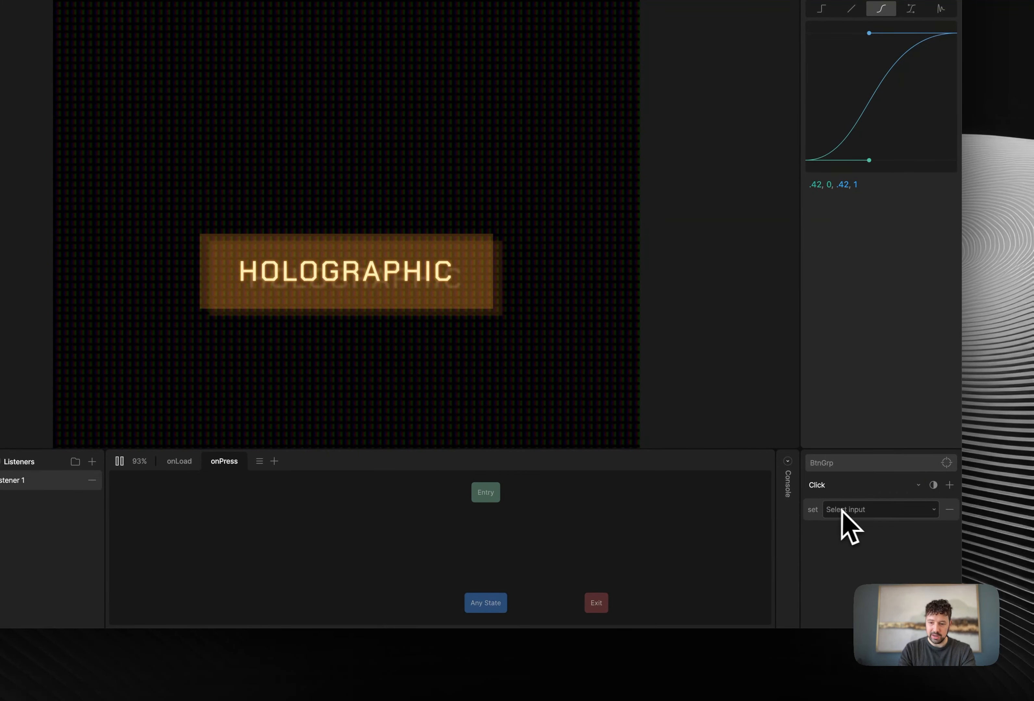
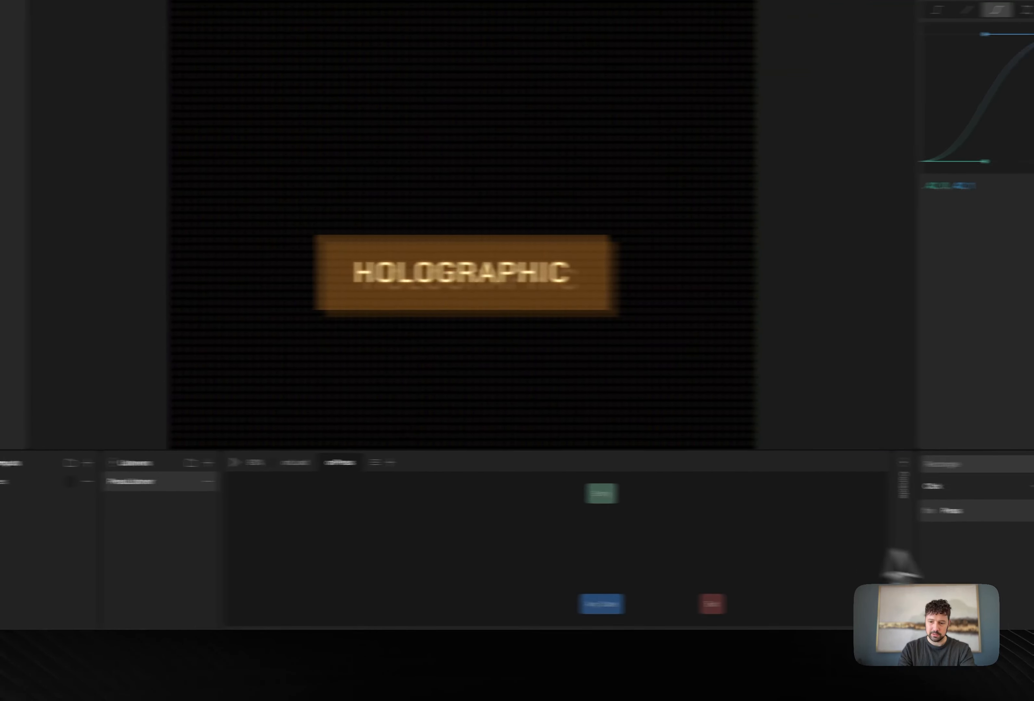
{"action": "left_click", "coordinate": [891, 489]}
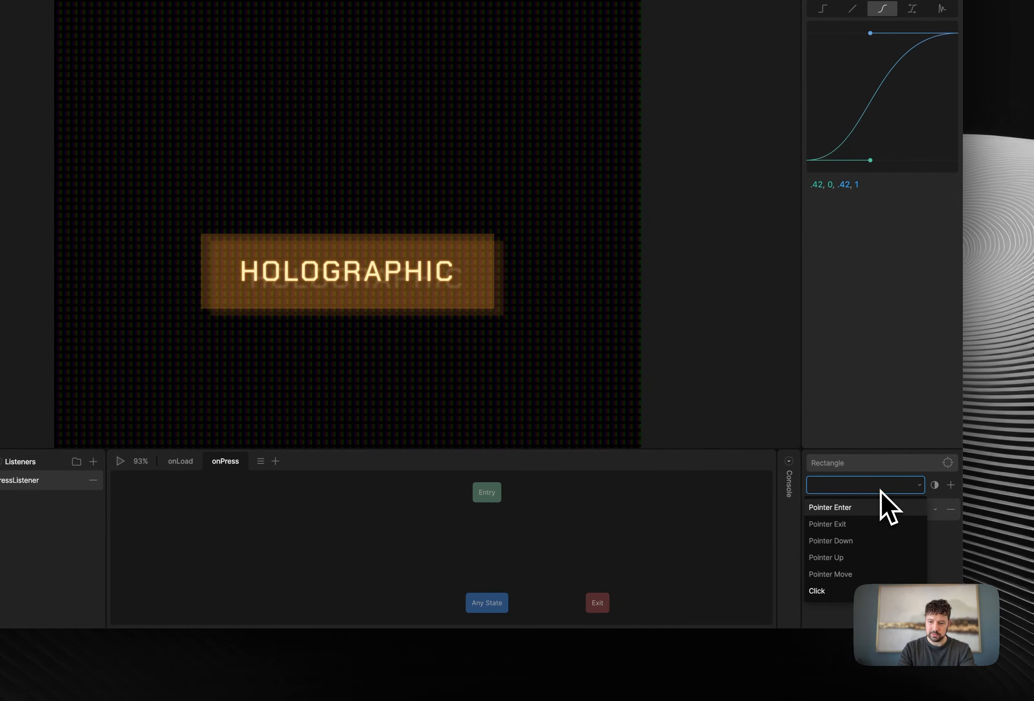
{"action": "left_click", "coordinate": [938, 565]}
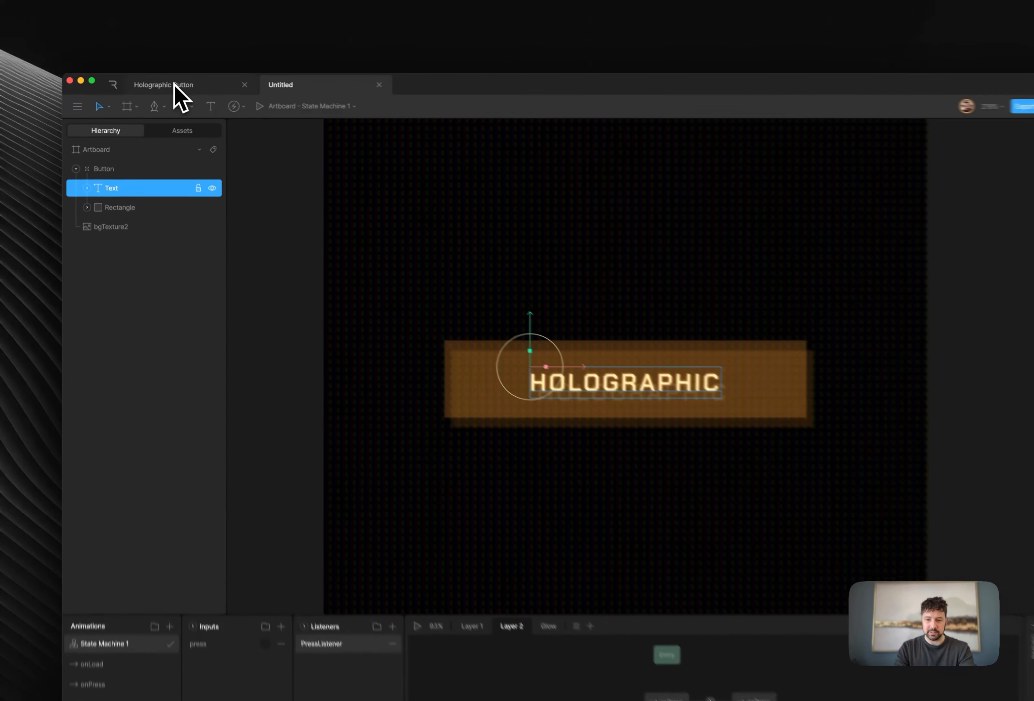
Step: Return to the Holographic Button file and select BtnGrp in Animate mode
{"action": "left_click", "coordinate": [152, 82]}
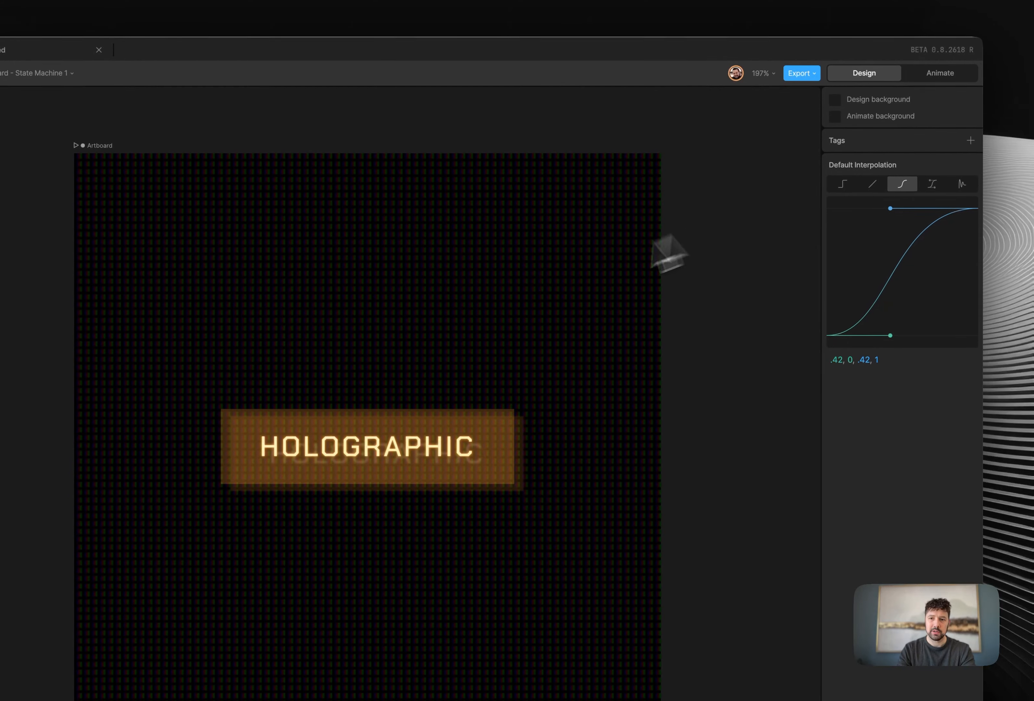
{"action": "left_click", "coordinate": [452, 442]}
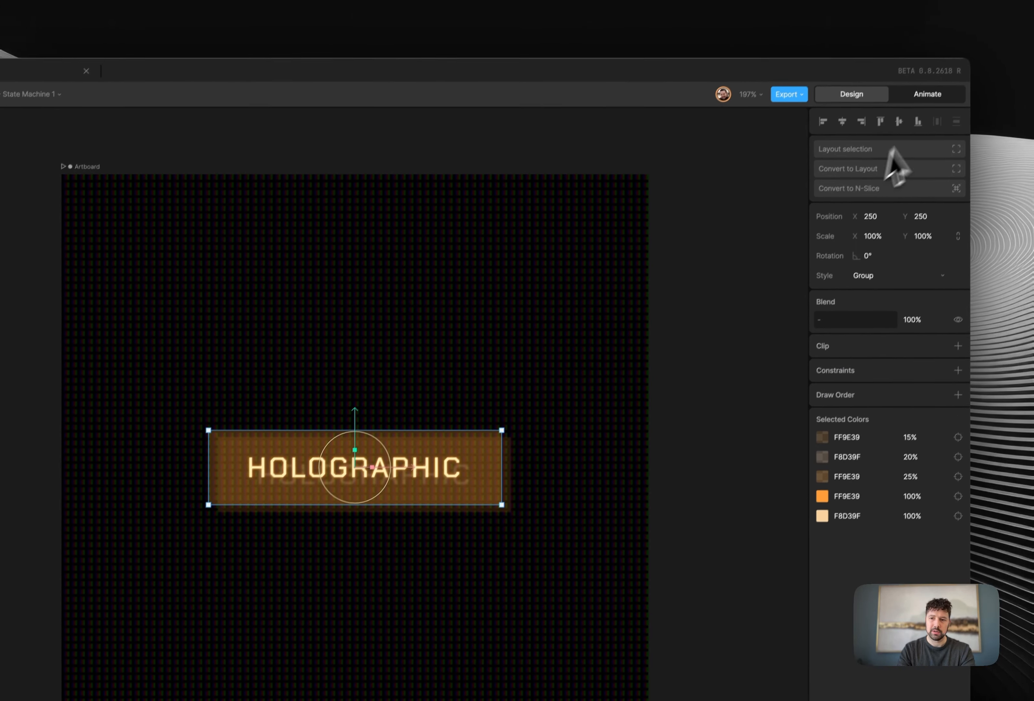
{"action": "left_click", "coordinate": [940, 72]}
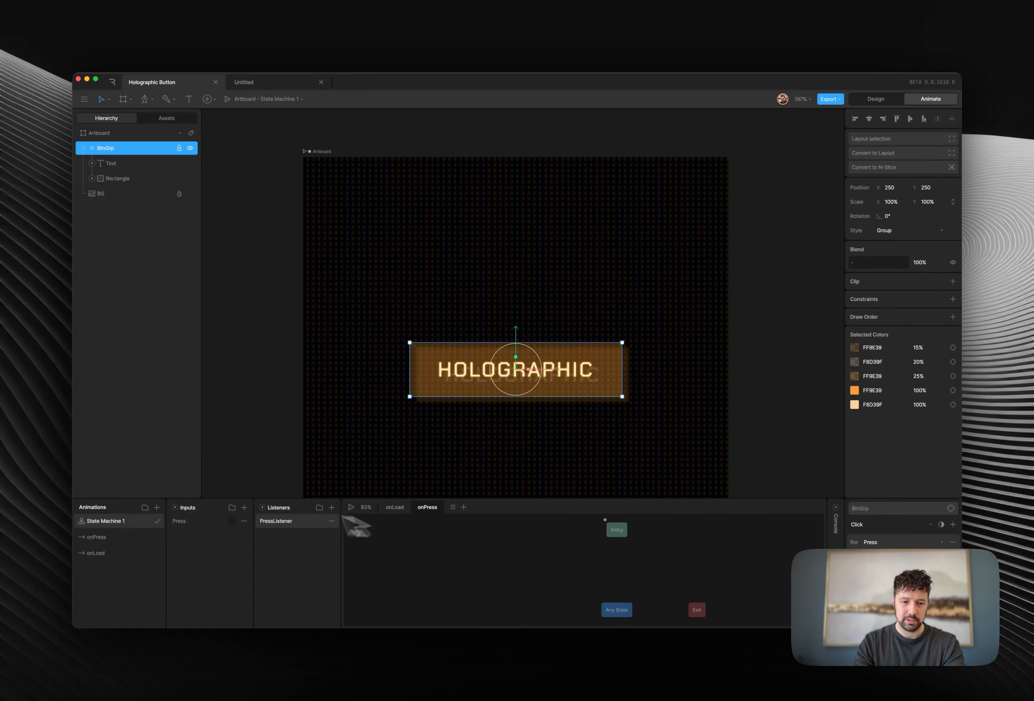
Step: Play State Machine 1, check its onLoad and onPress layers, and stop the playback
{"action": "left_click", "coordinate": [351, 507]}
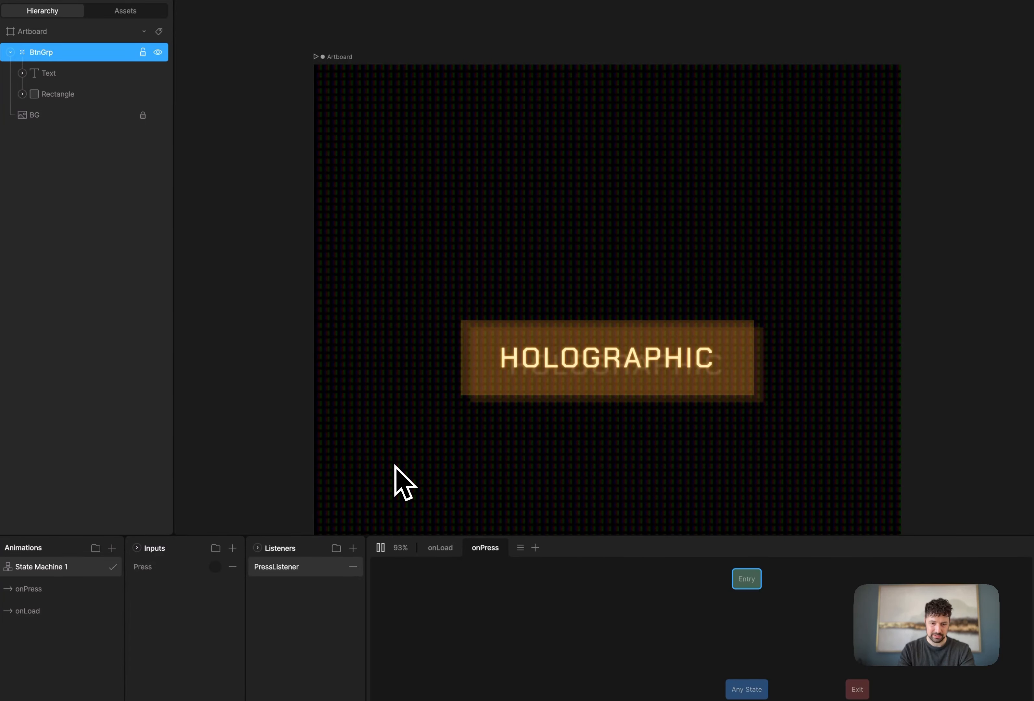
{"action": "left_click", "coordinate": [440, 548]}
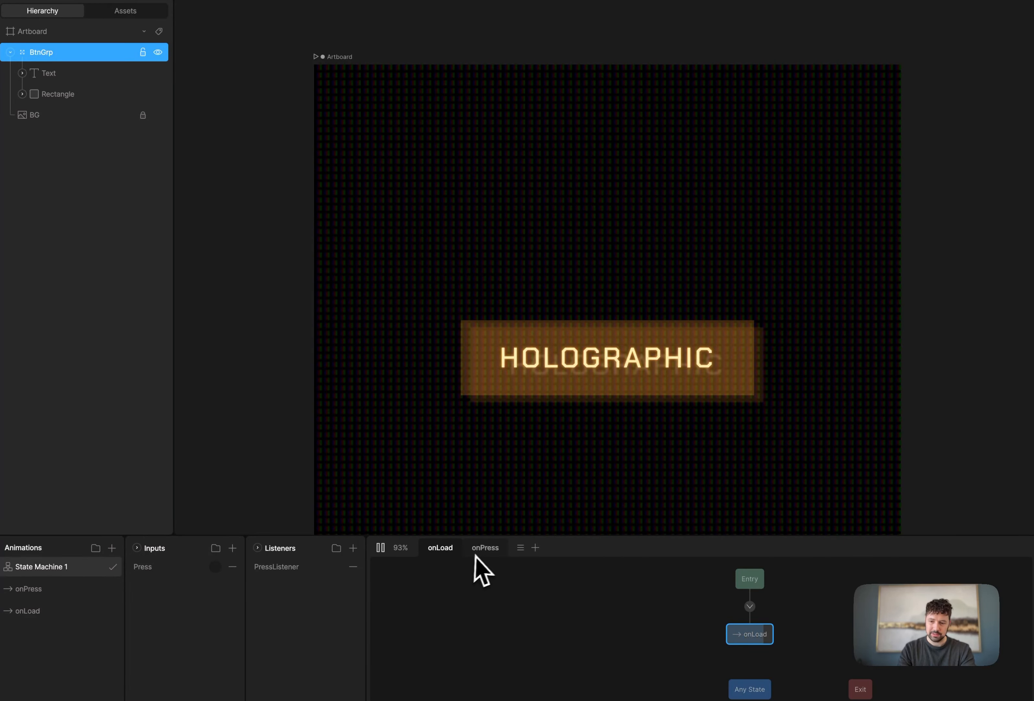
{"action": "left_click", "coordinate": [483, 548]}
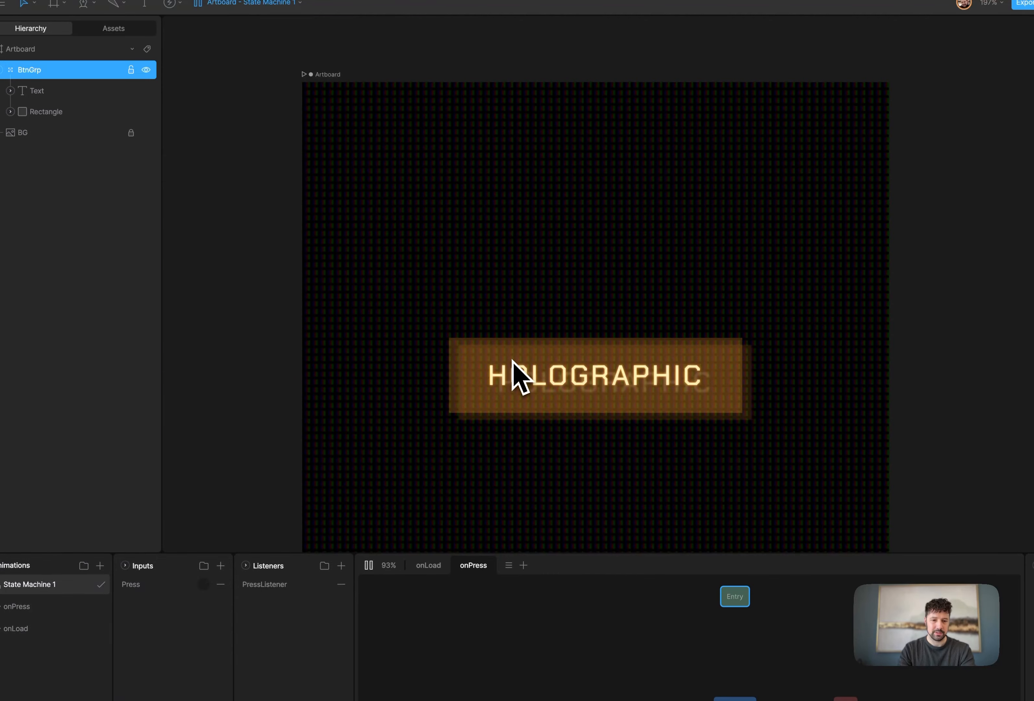
{"action": "left_click", "coordinate": [369, 565]}
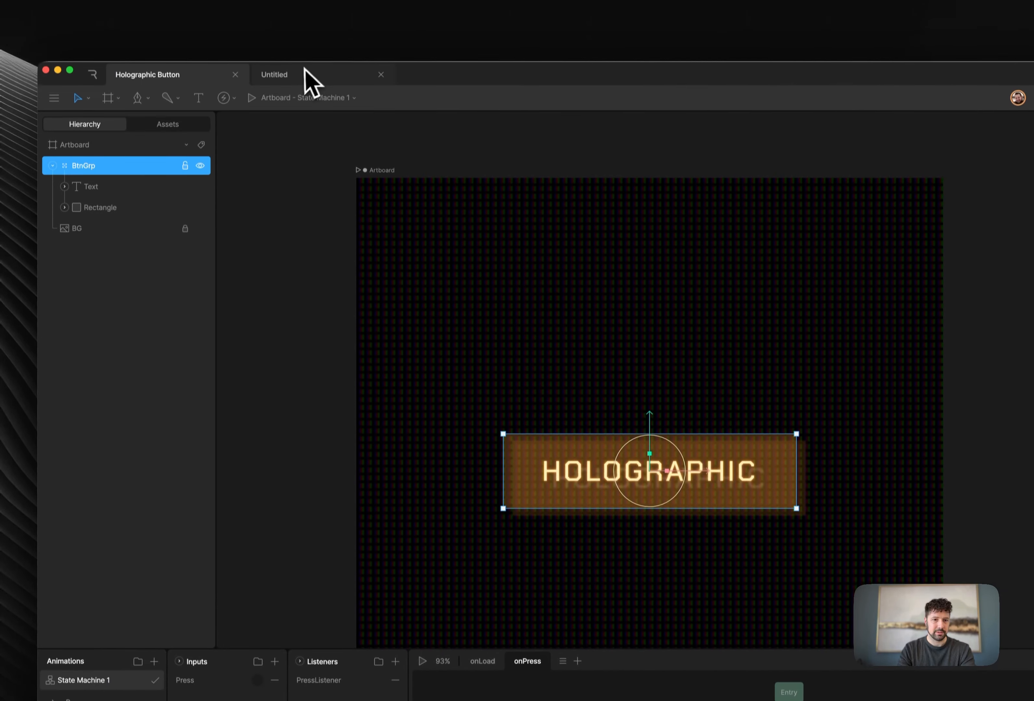
Step: Switch to the Untitled file, play its state machine and trigger the button to preview the press behaviour
{"action": "left_click", "coordinate": [304, 70]}
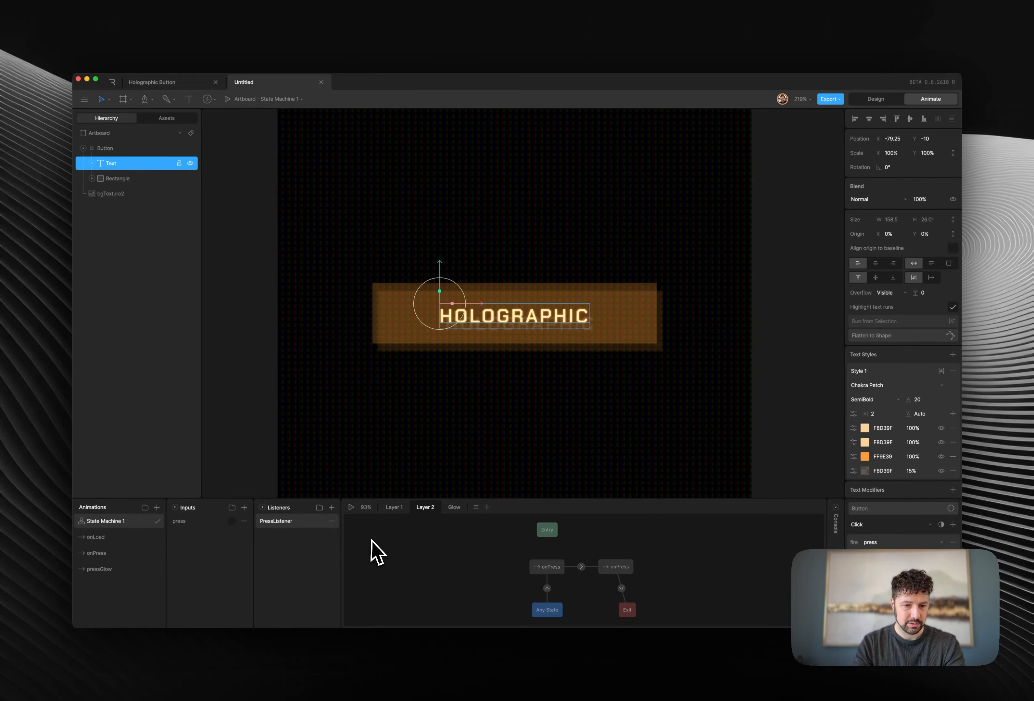
{"action": "left_click", "coordinate": [351, 507]}
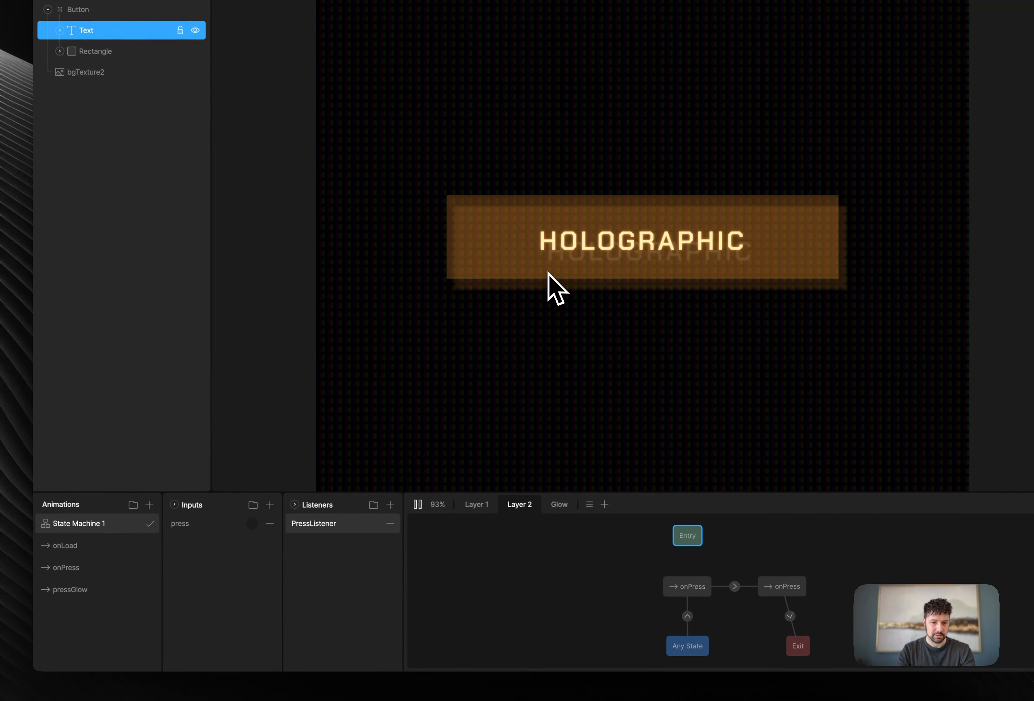
{"action": "left_click", "coordinate": [548, 274]}
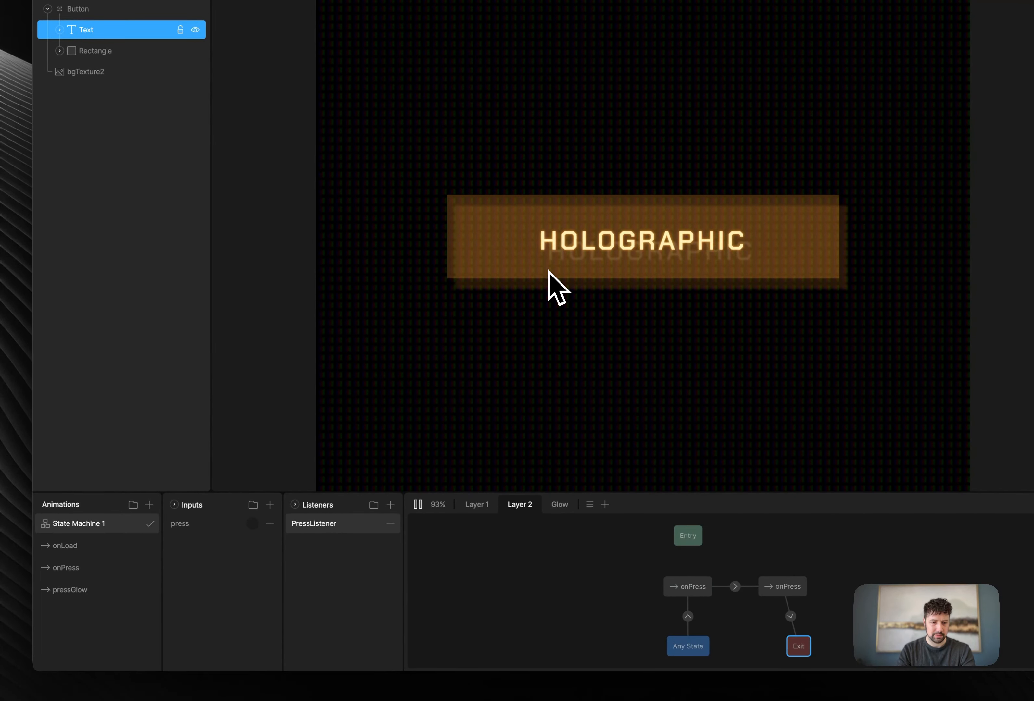
Step: Preview the button's press reaction in the Untitled file, stop playback, and return to the Holographic Button file
{"action": "left_click", "coordinate": [548, 274]}
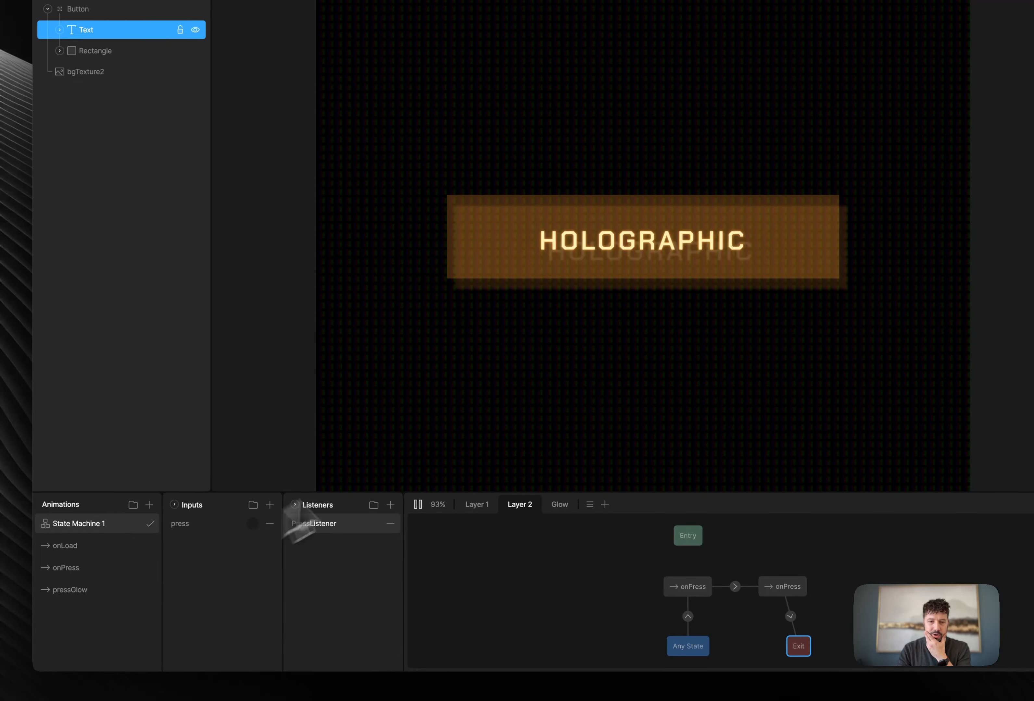
{"action": "left_click", "coordinate": [664, 273]}
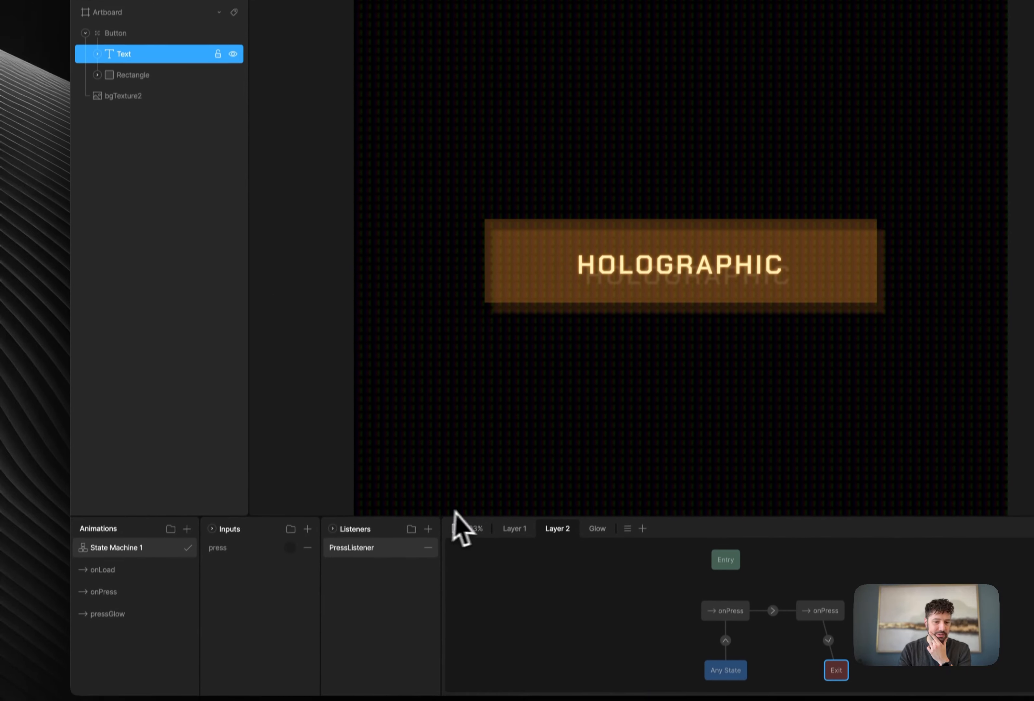
{"action": "left_click", "coordinate": [382, 505]}
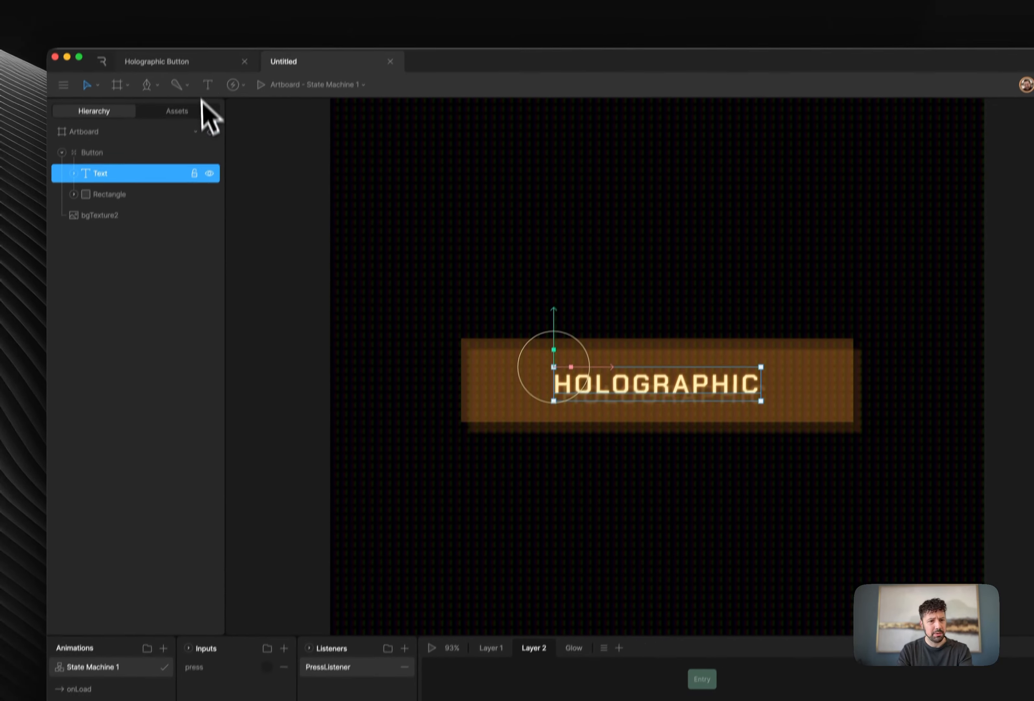
{"action": "left_click", "coordinate": [201, 90]}
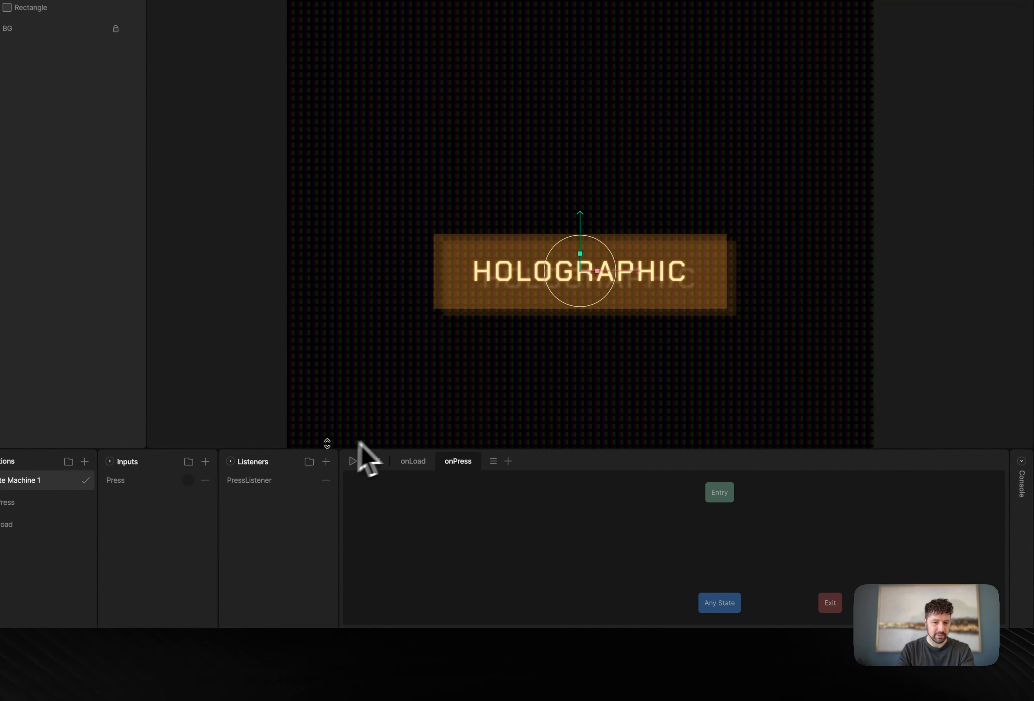
{"action": "left_click", "coordinate": [266, 480]}
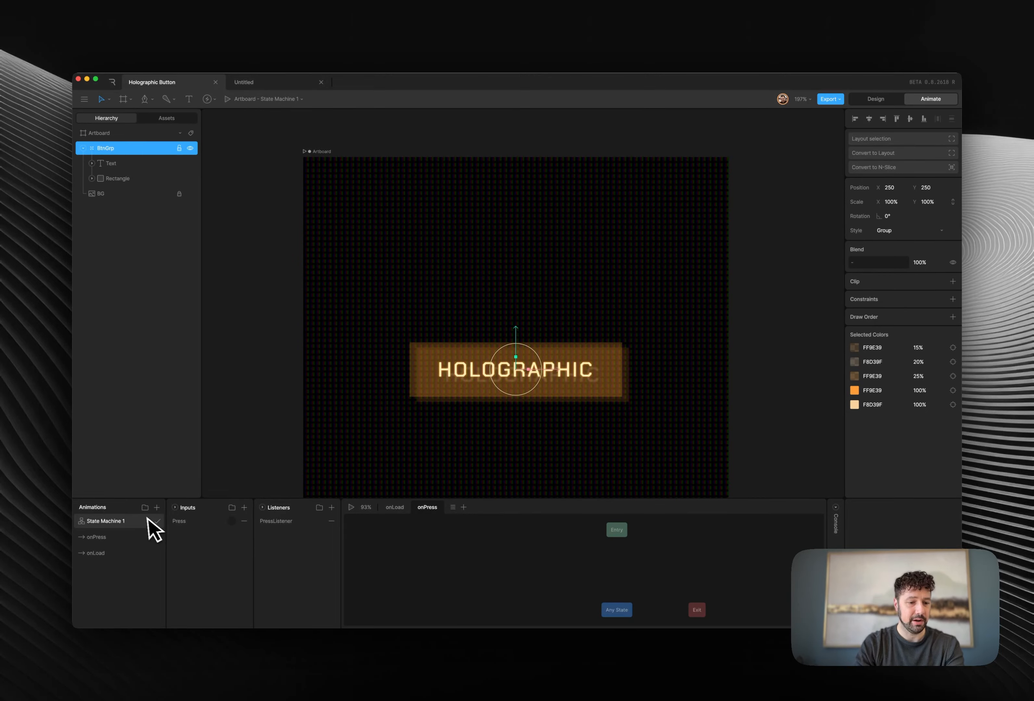
Step: Add the onPress animation as a state in the onPress layer, with transitions from Any State and to Exit
{"action": "left_click_drag", "start_coordinate": [100, 537], "coordinate": [607, 568]}
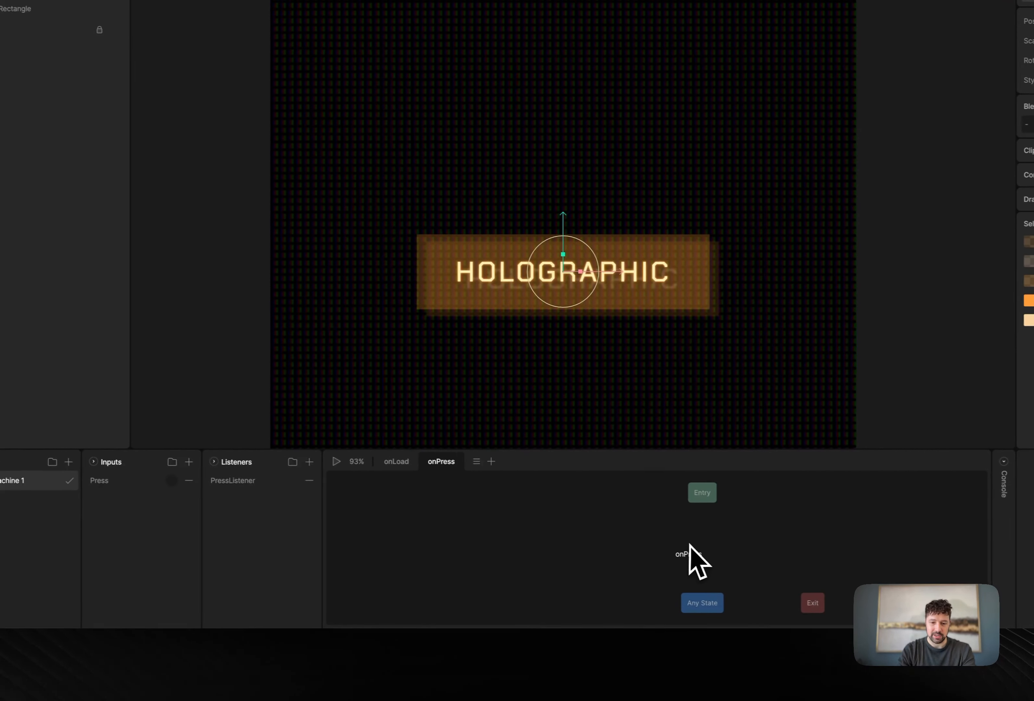
{"action": "left_click_drag", "start_coordinate": [689, 545], "coordinate": [689, 544]}
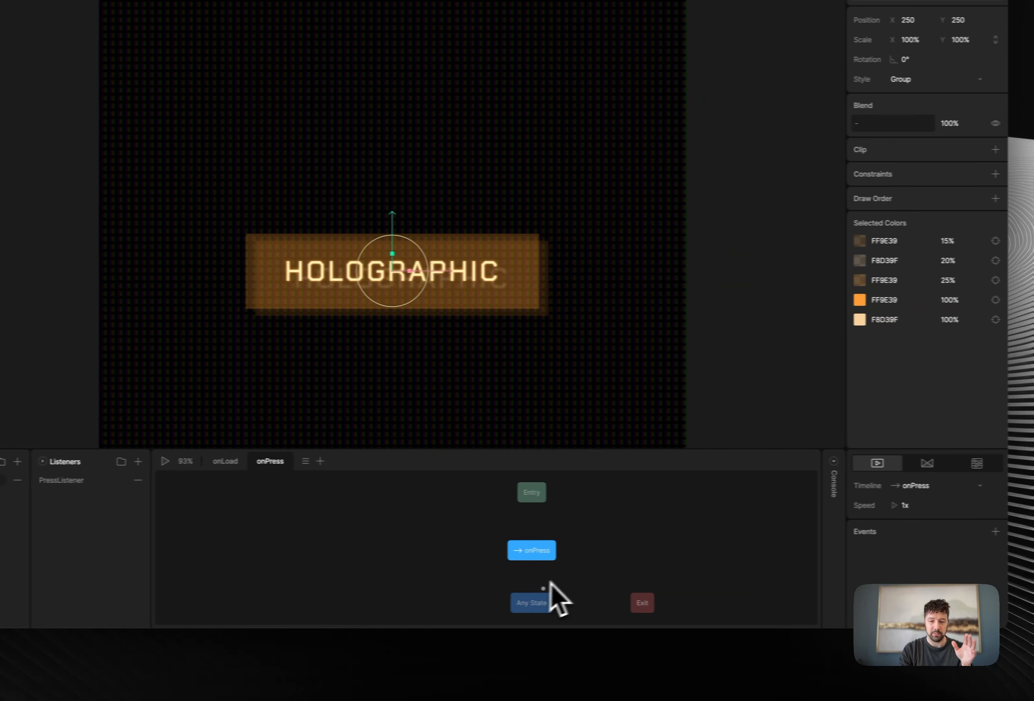
{"action": "left_click_drag", "start_coordinate": [517, 588], "coordinate": [516, 550]}
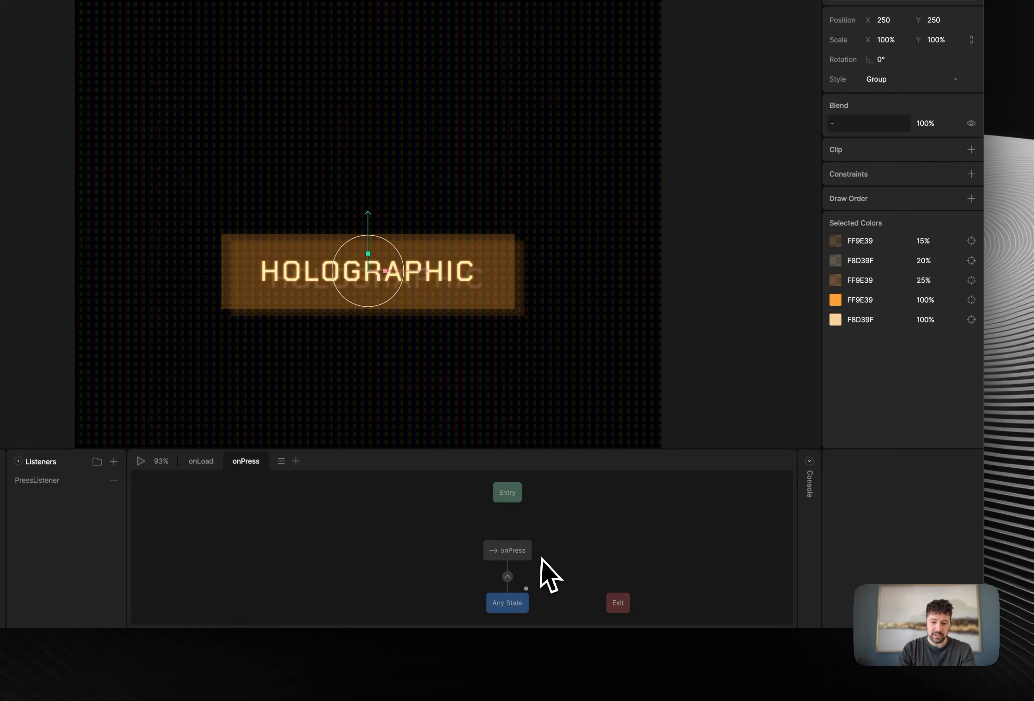
{"action": "left_click_drag", "start_coordinate": [518, 555], "coordinate": [424, 553]}
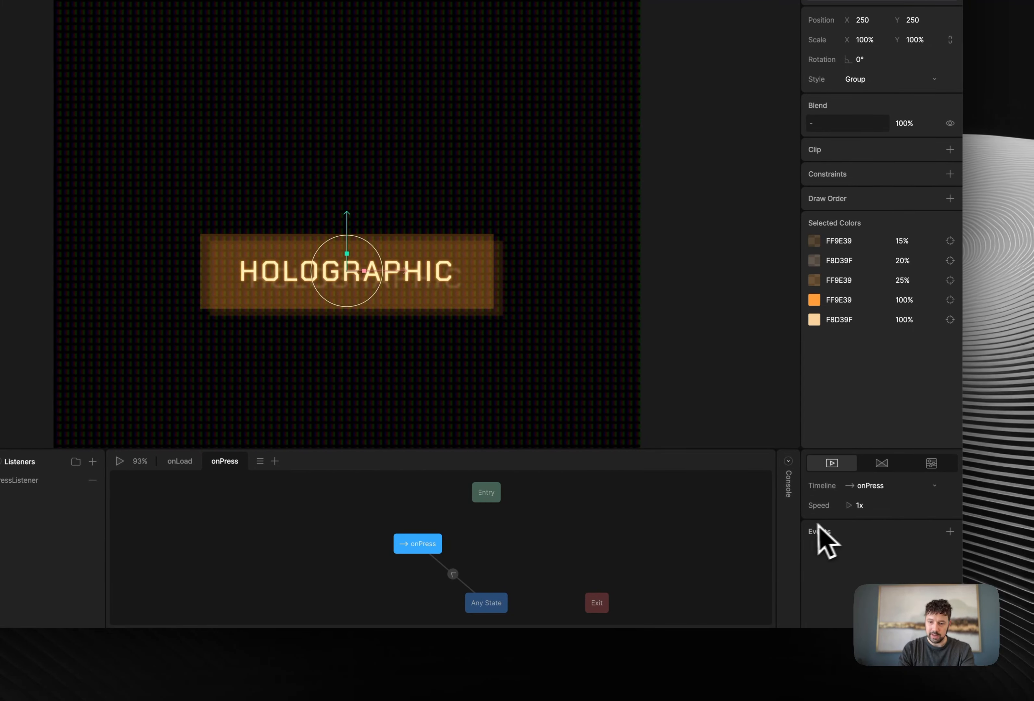
{"action": "left_click_drag", "start_coordinate": [512, 550], "coordinate": [562, 549]}
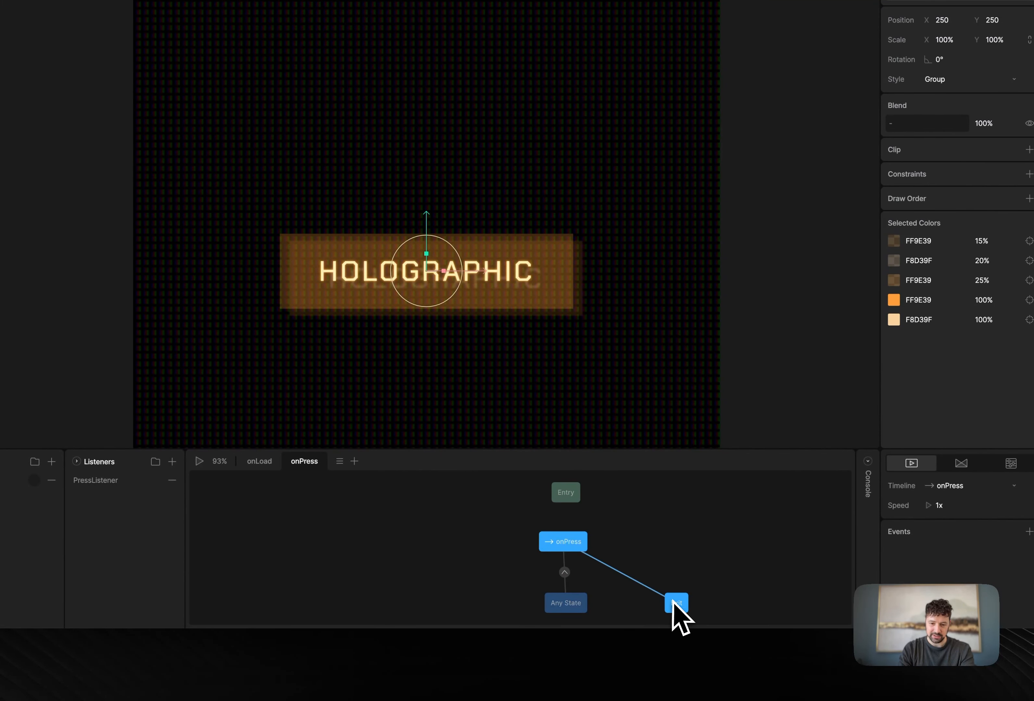
{"action": "left_click_drag", "start_coordinate": [673, 601], "coordinate": [674, 603]}
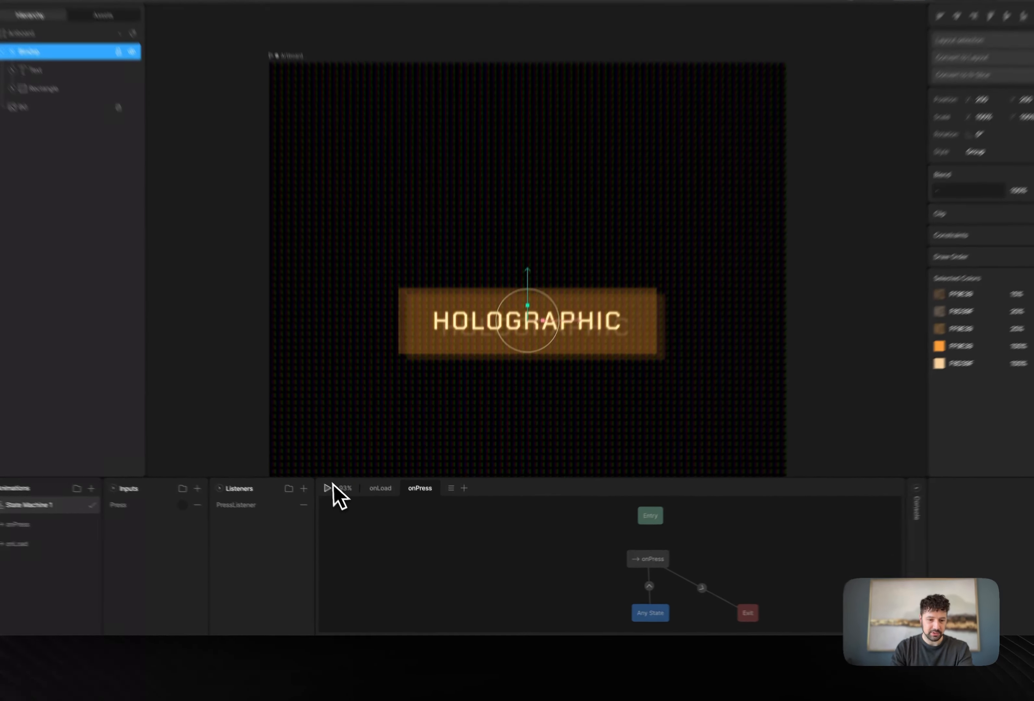
Step: Play the state machine, inspect the onPress to Exit transition, and stop playback
{"action": "left_click", "coordinate": [351, 507]}
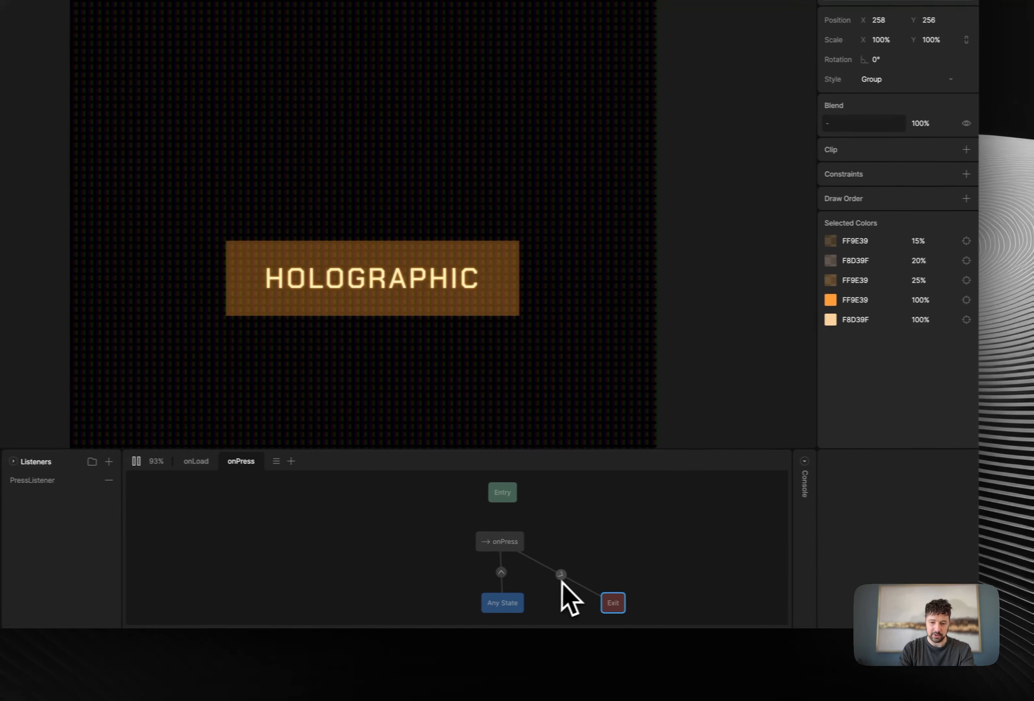
{"action": "left_click", "coordinate": [733, 587]}
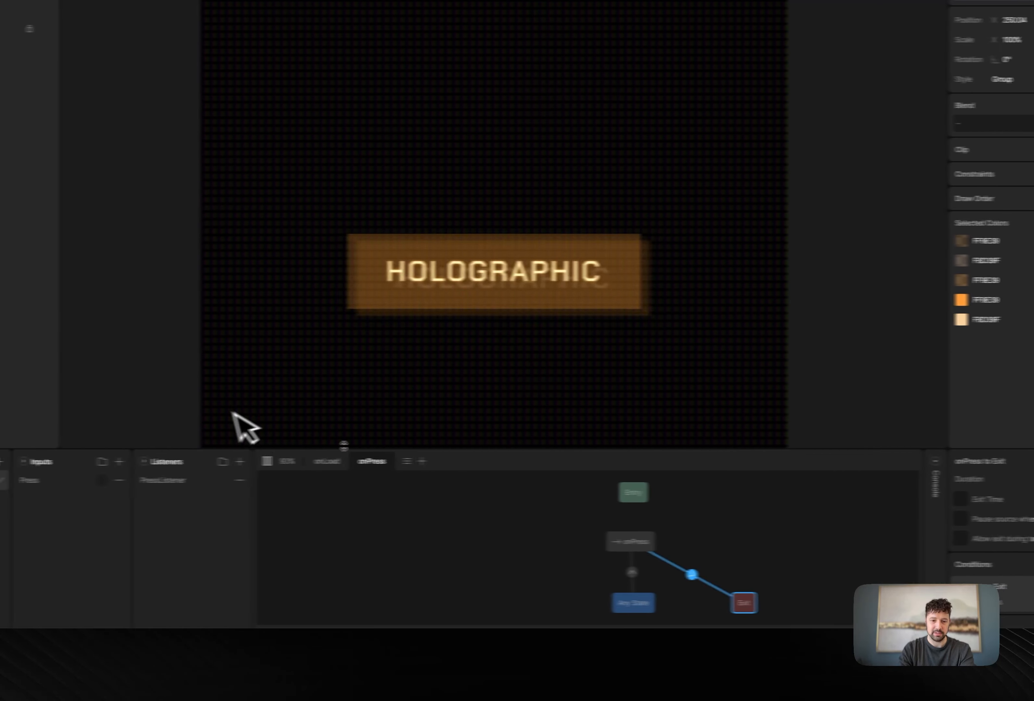
{"action": "left_click", "coordinate": [121, 463]}
{"action": "left_click", "coordinate": [332, 462]}
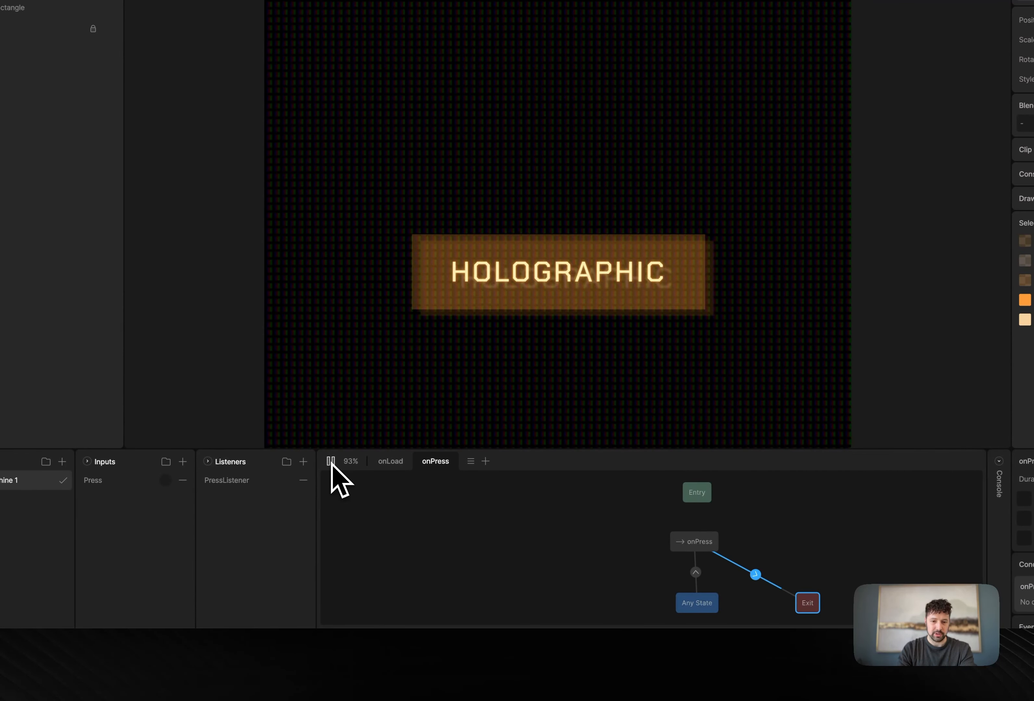
{"action": "left_click", "coordinate": [331, 461]}
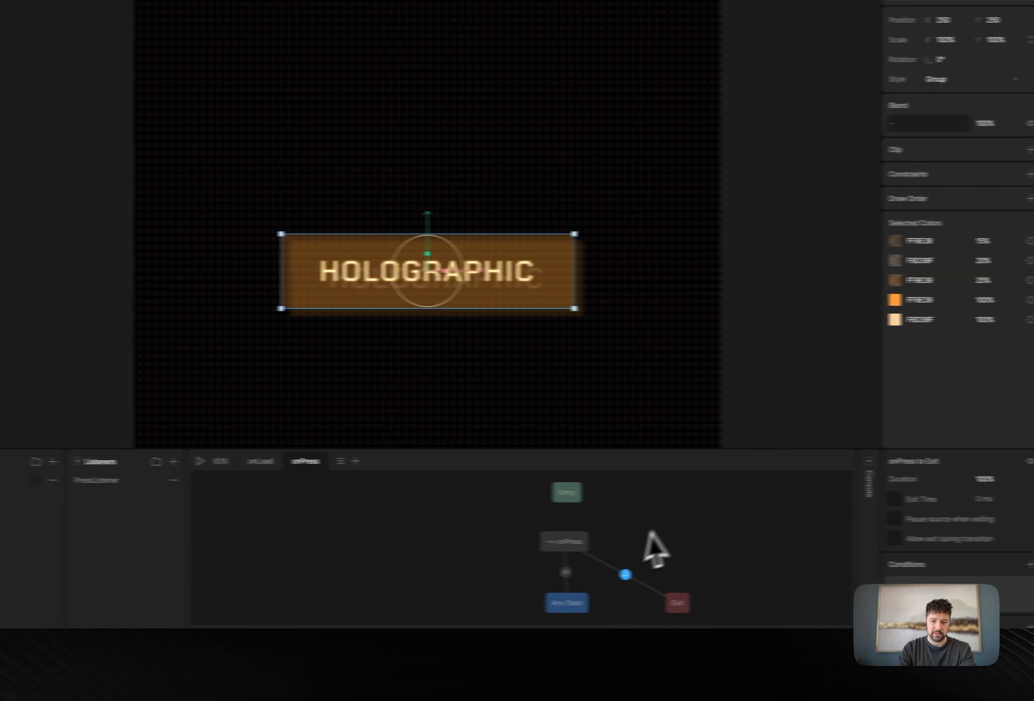
Step: Add Press as the condition of the Any State to onPress transition and test the button during playback
{"action": "left_click", "coordinate": [495, 573]}
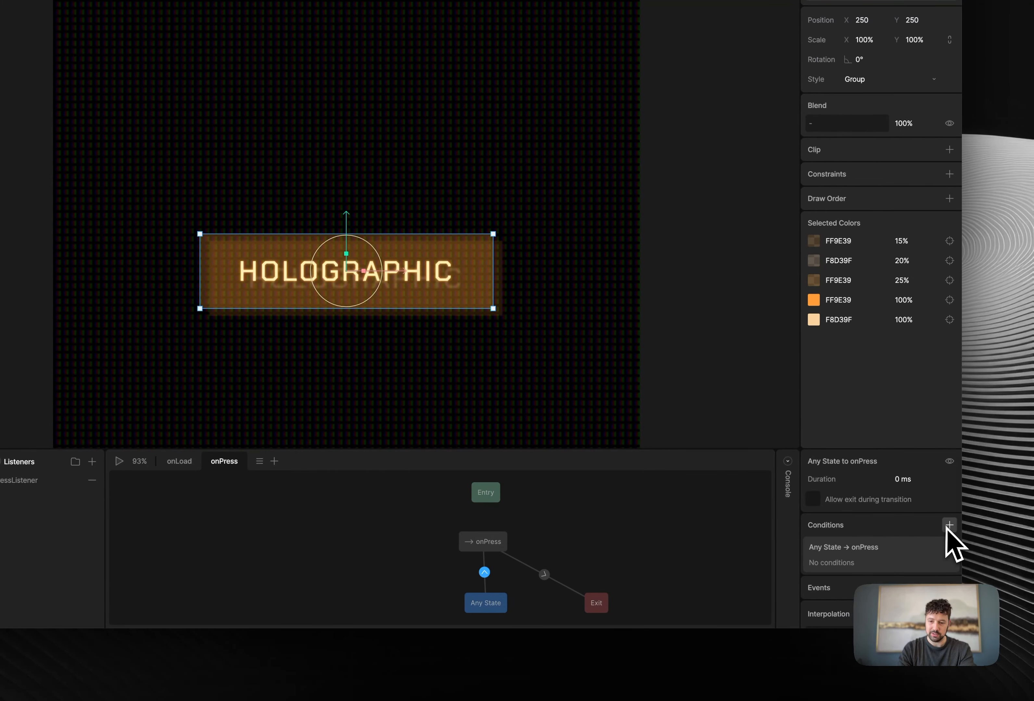
{"action": "left_click", "coordinate": [948, 525]}
{"action": "left_click", "coordinate": [859, 567]}
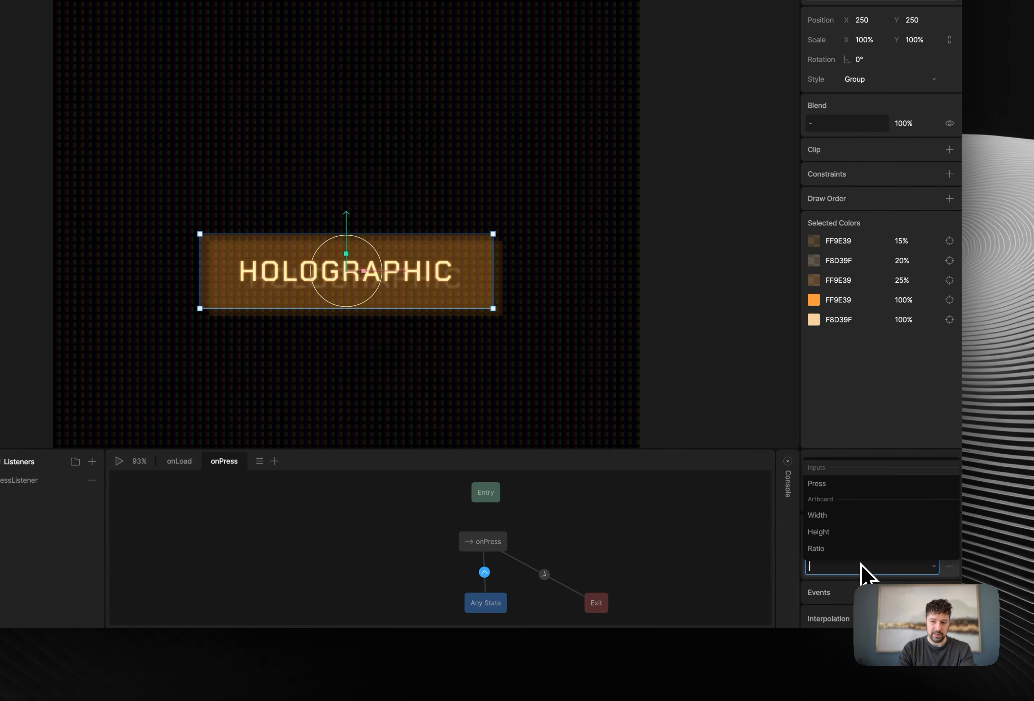
{"action": "left_click", "coordinate": [860, 485]}
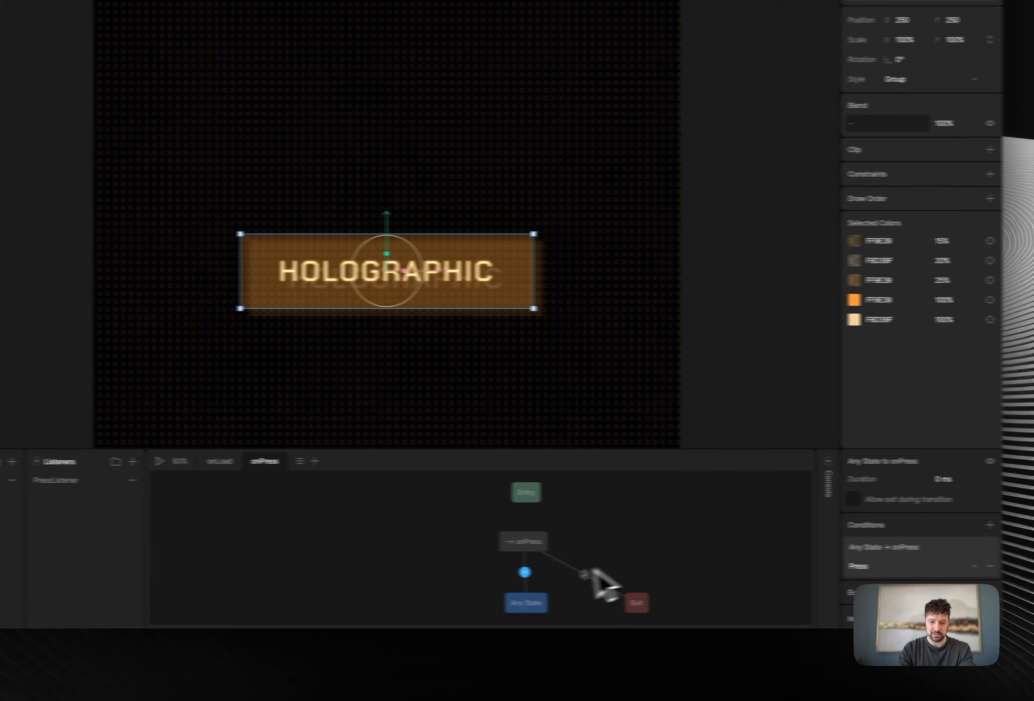
{"action": "left_click", "coordinate": [448, 581]}
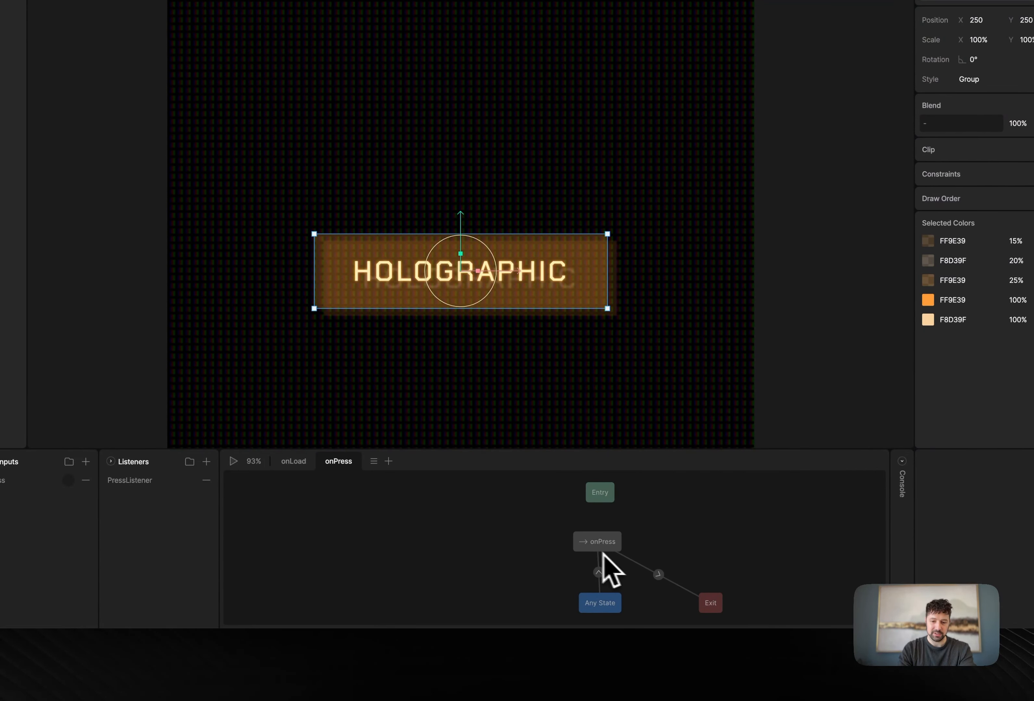
{"action": "left_click", "coordinate": [234, 461]}
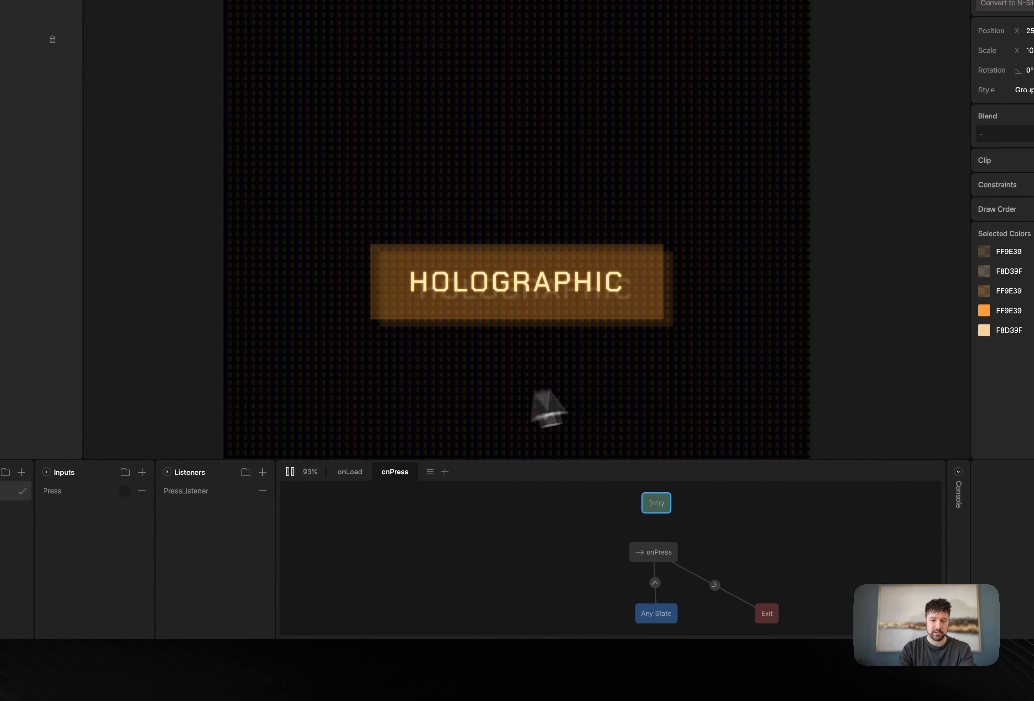
{"action": "left_click", "coordinate": [593, 310]}
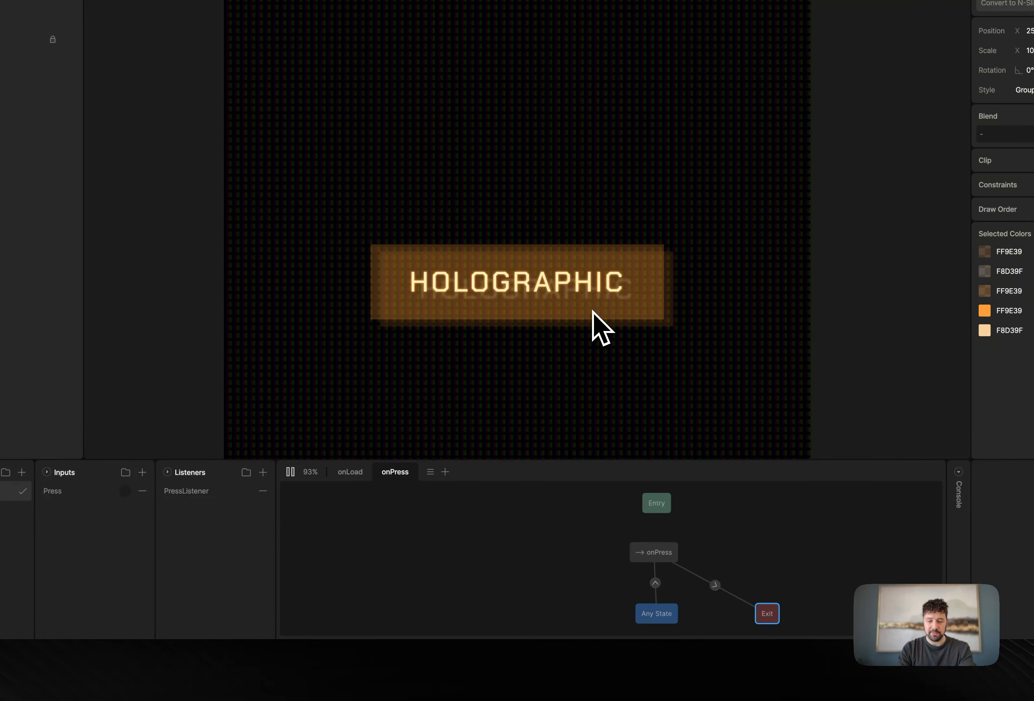
Step: Set the onPress state's speed to -1x and delete its transition to Exit
{"action": "left_click", "coordinate": [655, 555]}
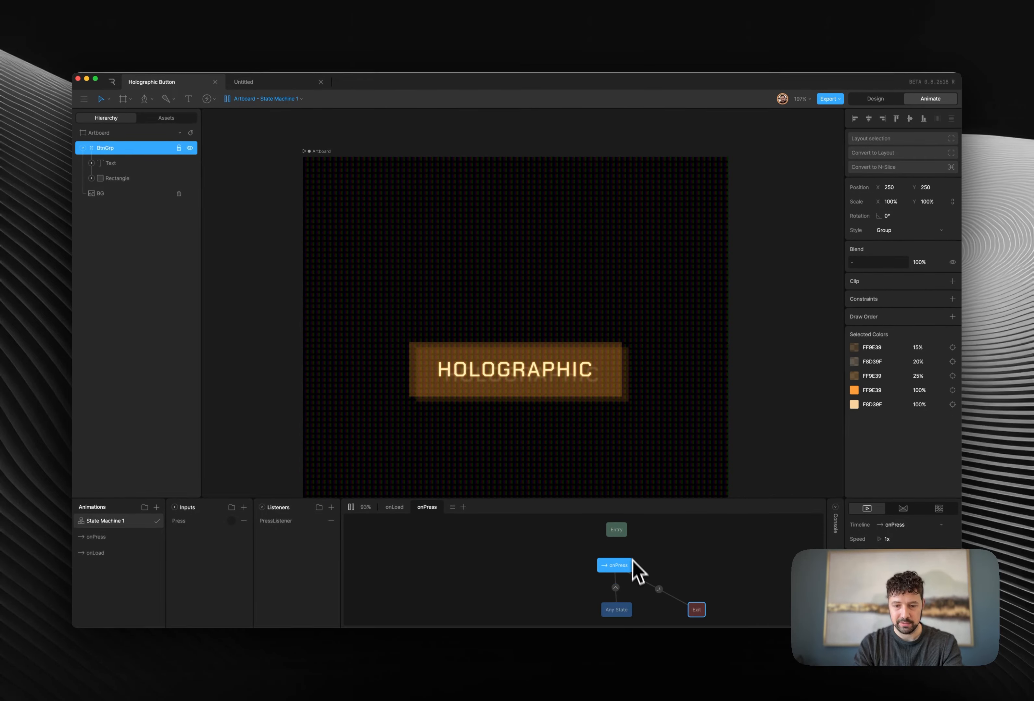
{"action": "left_click", "coordinate": [901, 537]}
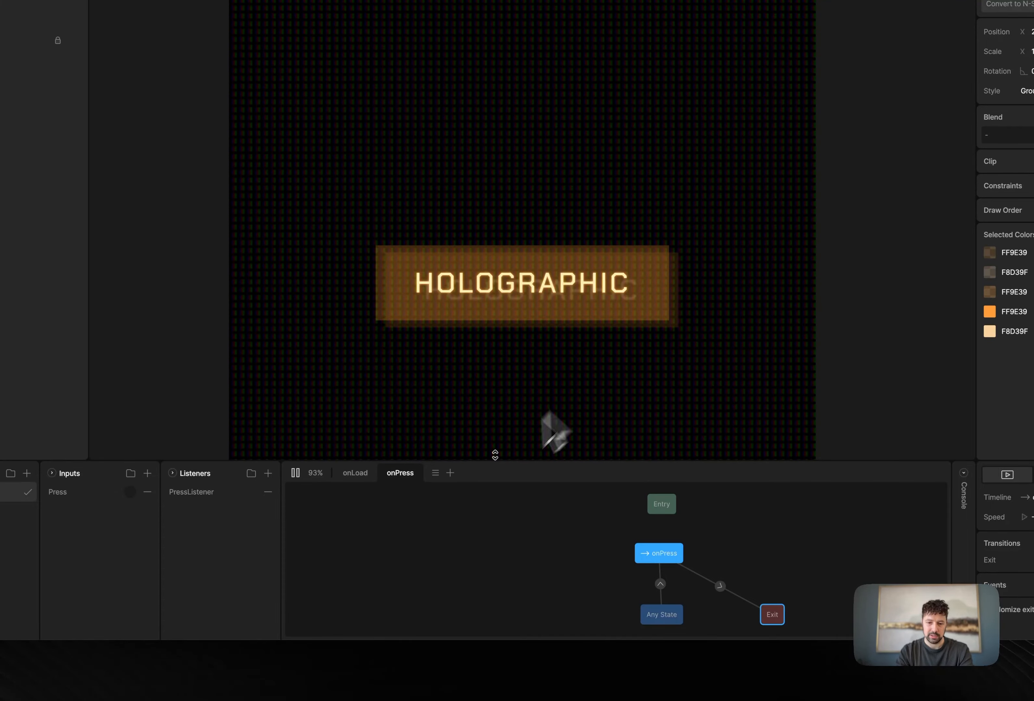
{"action": "left_click", "coordinate": [785, 563]}
{"action": "left_click", "coordinate": [688, 577]}
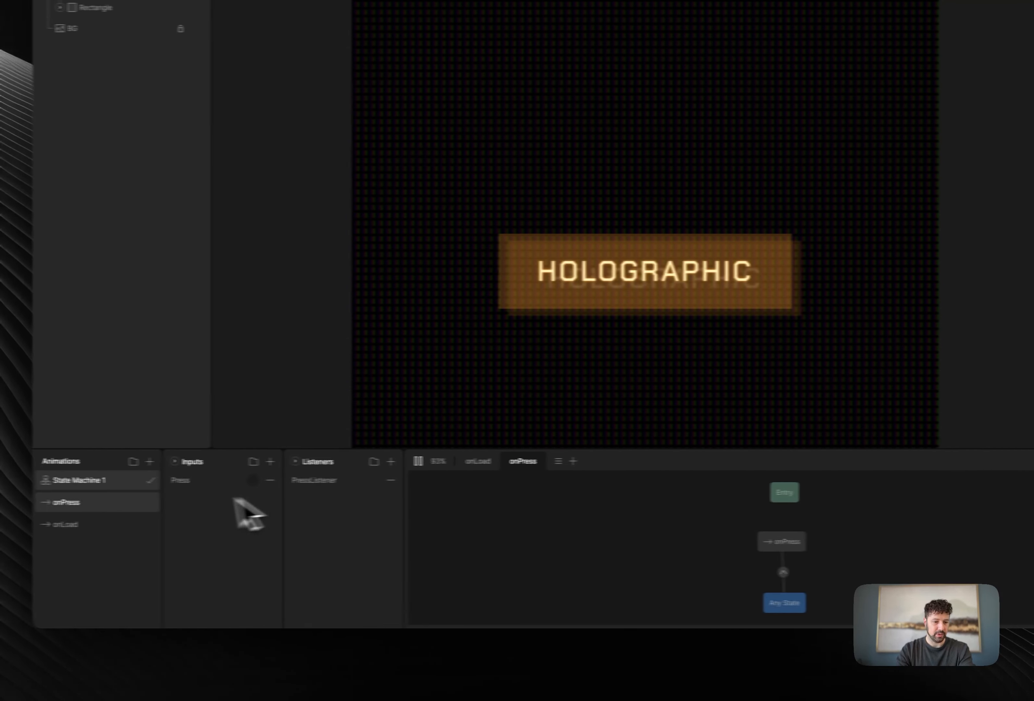
Step: Add a second onPress state linked from the first, and enable a 100% exit time on the transition between them
{"action": "left_click_drag", "start_coordinate": [119, 508], "coordinate": [710, 555]}
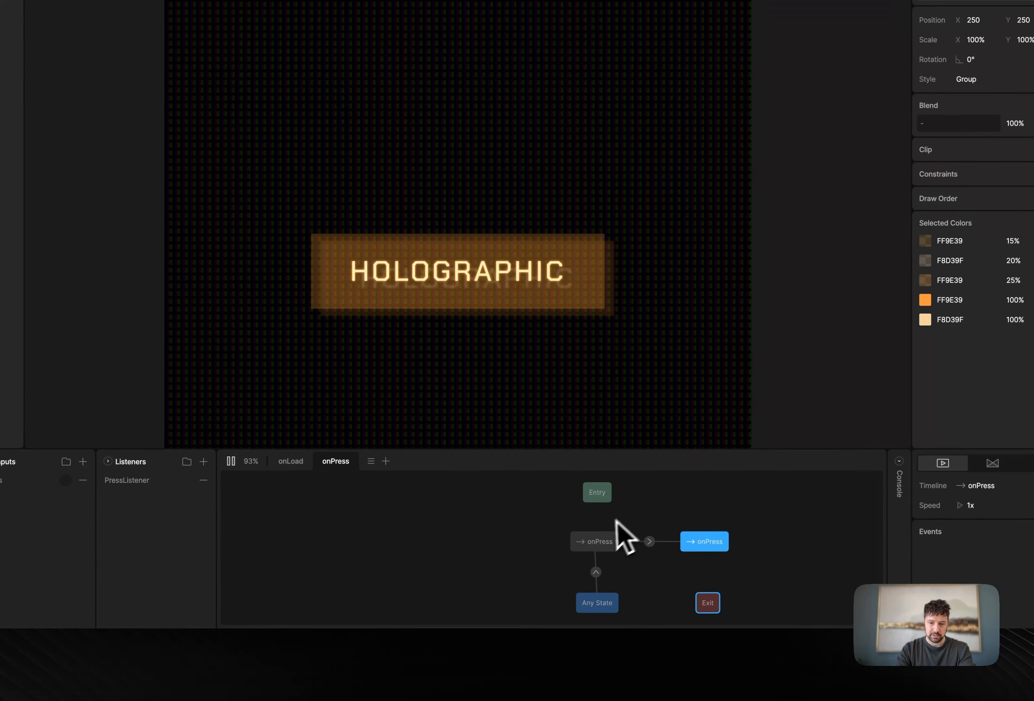
{"action": "left_click", "coordinate": [601, 546]}
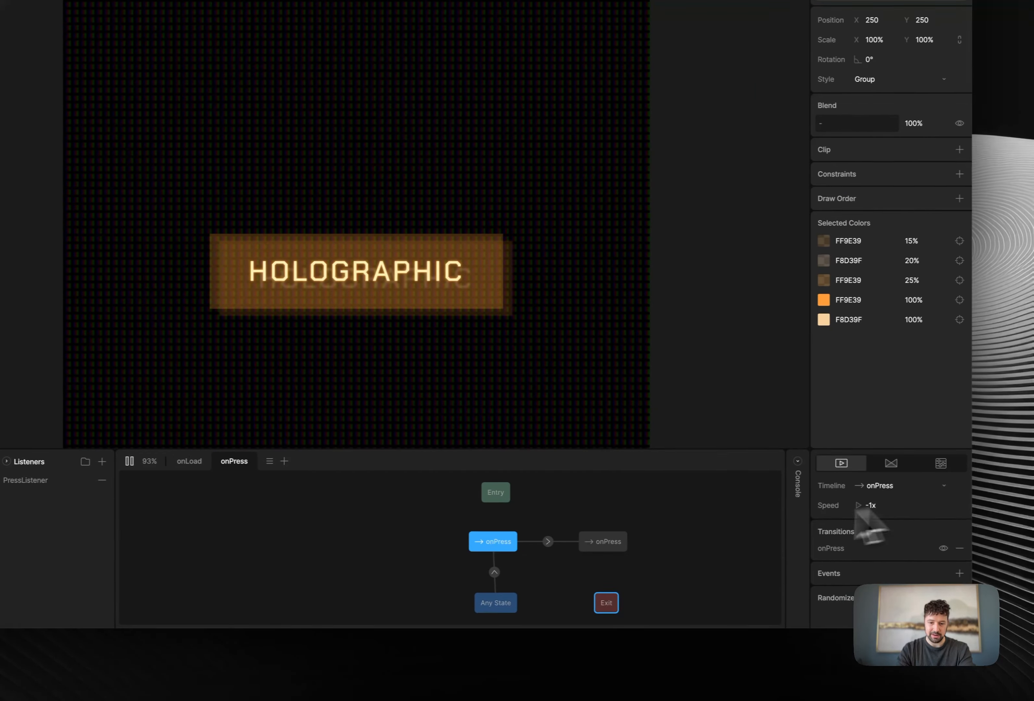
{"action": "left_click", "coordinate": [548, 542]}
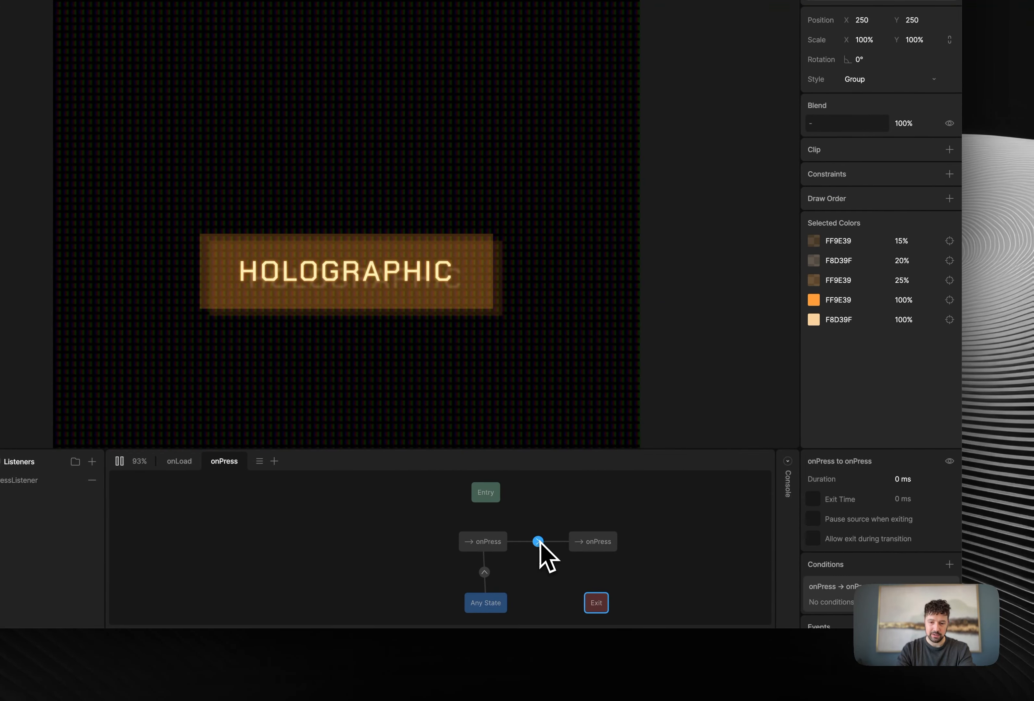
{"action": "left_click", "coordinate": [813, 499]}
{"action": "left_click", "coordinate": [924, 501]}
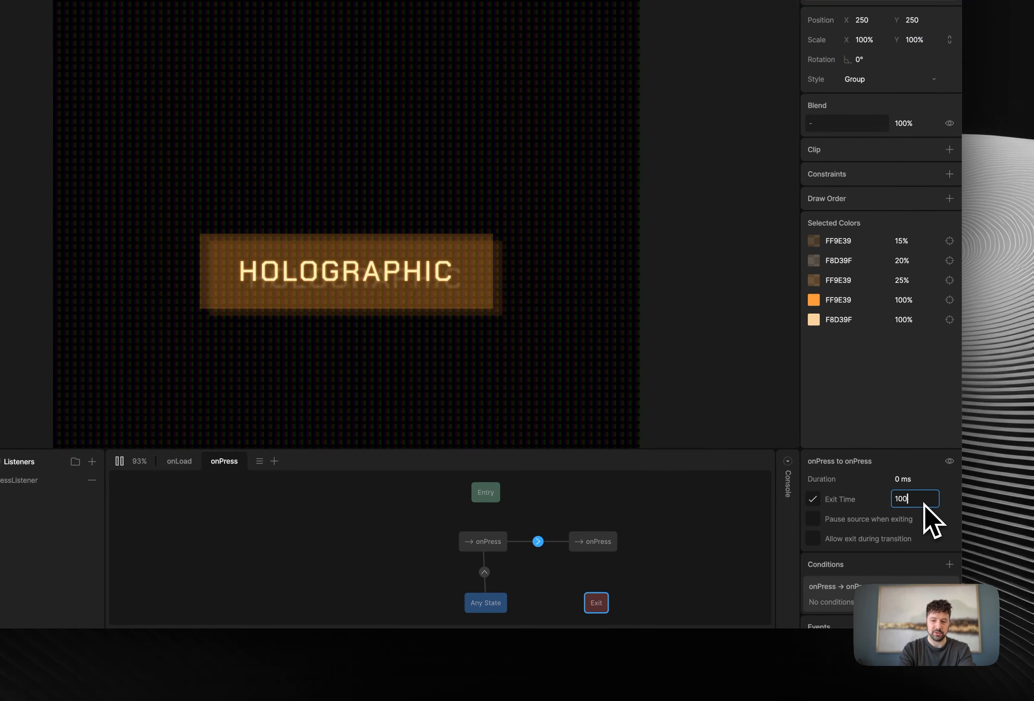
{"action": "key", "text": "Return"}
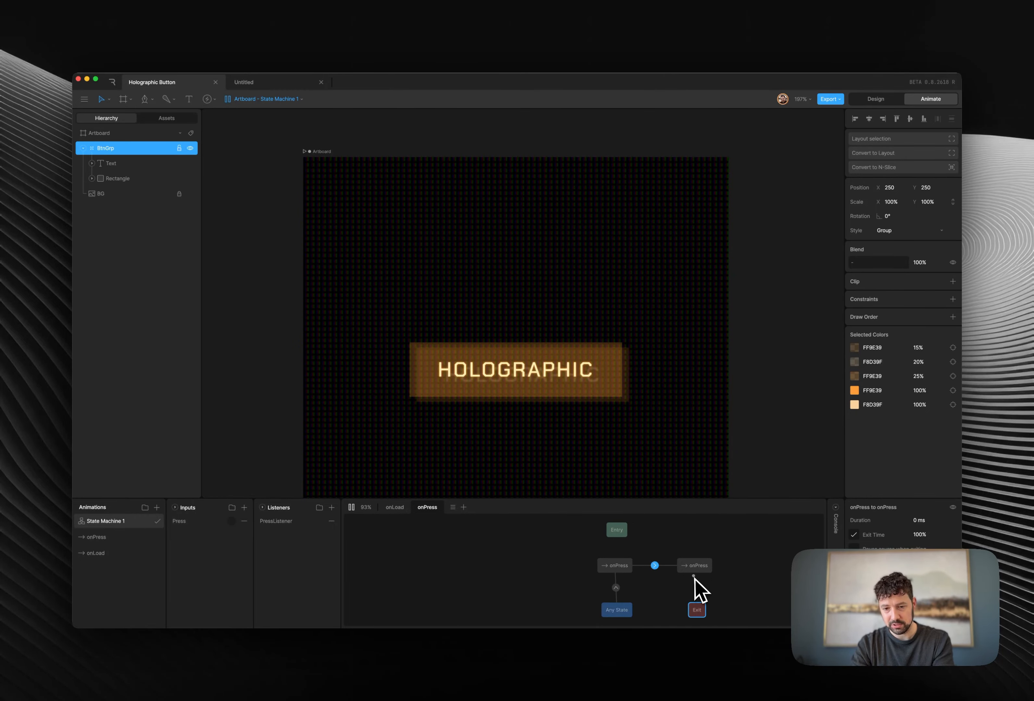
Step: Create a transition from the second onPress state to Exit and select it to check its settings
{"action": "left_click", "coordinate": [697, 567]}
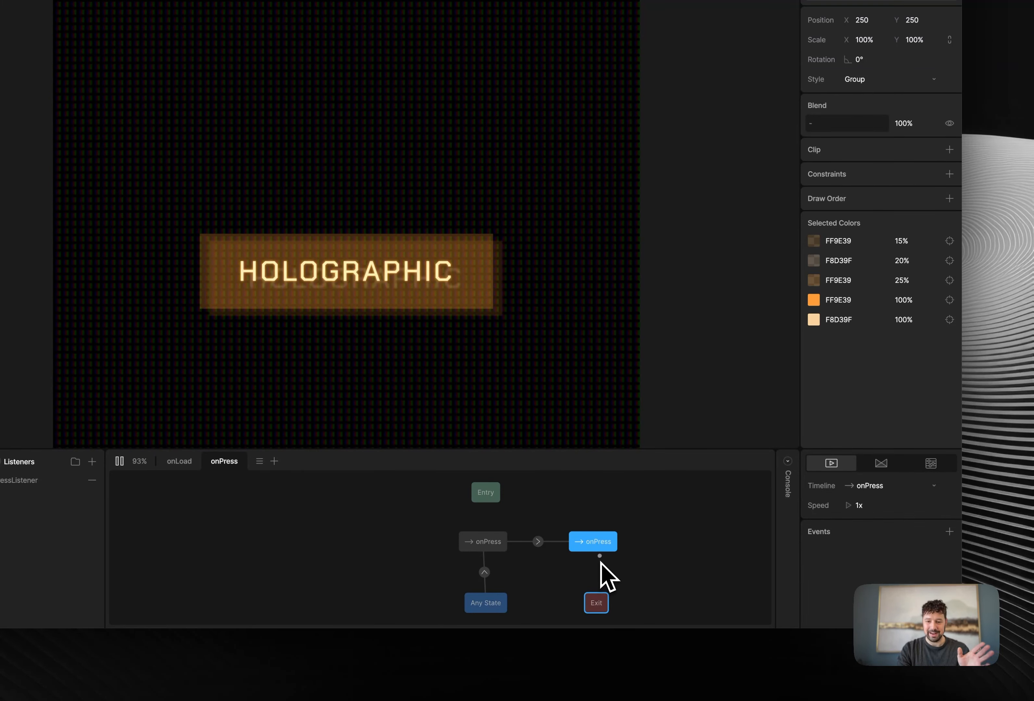
{"action": "left_click_drag", "start_coordinate": [600, 556], "coordinate": [601, 604]}
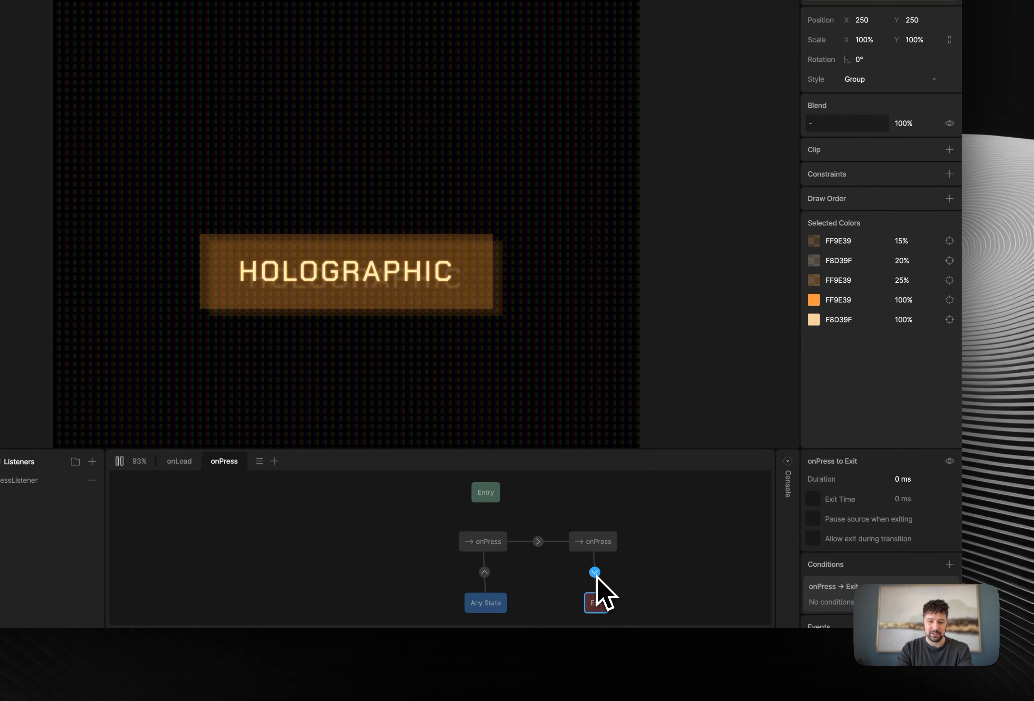
{"action": "left_click", "coordinate": [898, 480]}
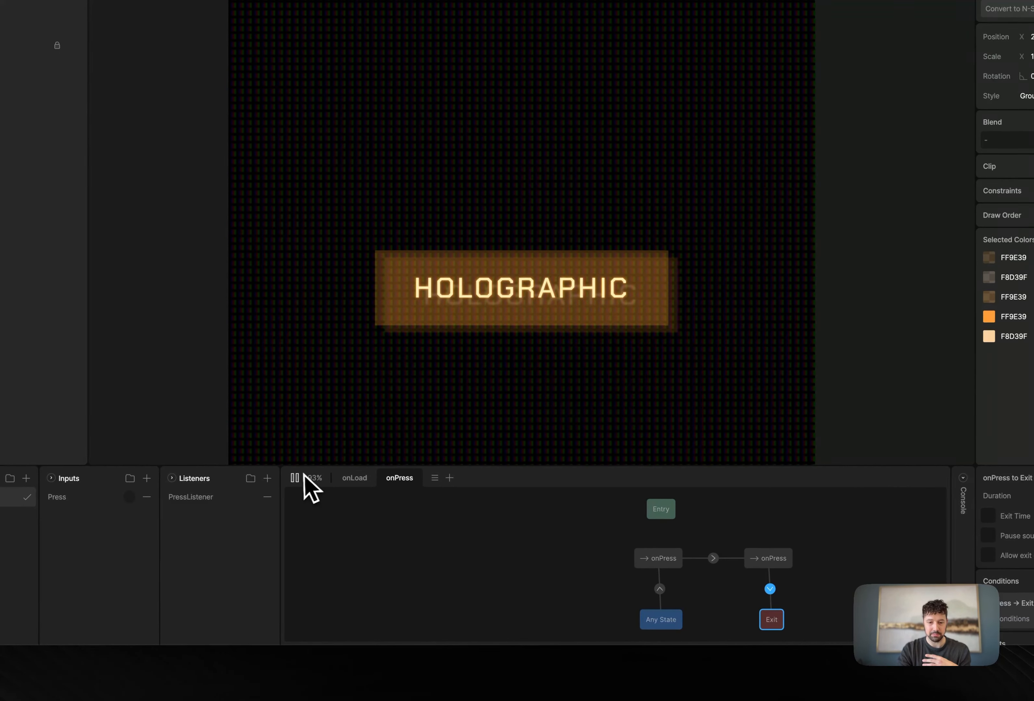
Step: Restart the state machine playback and trigger the holographic button to test the two-state press sequence
{"action": "left_click", "coordinate": [119, 461]}
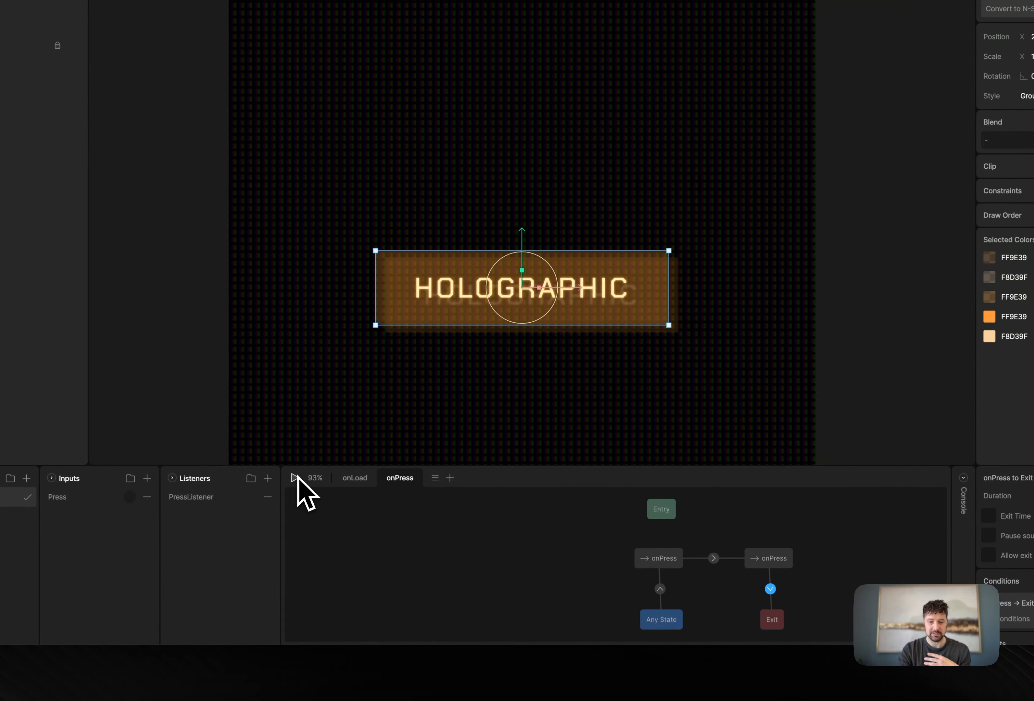
{"action": "left_click", "coordinate": [297, 480]}
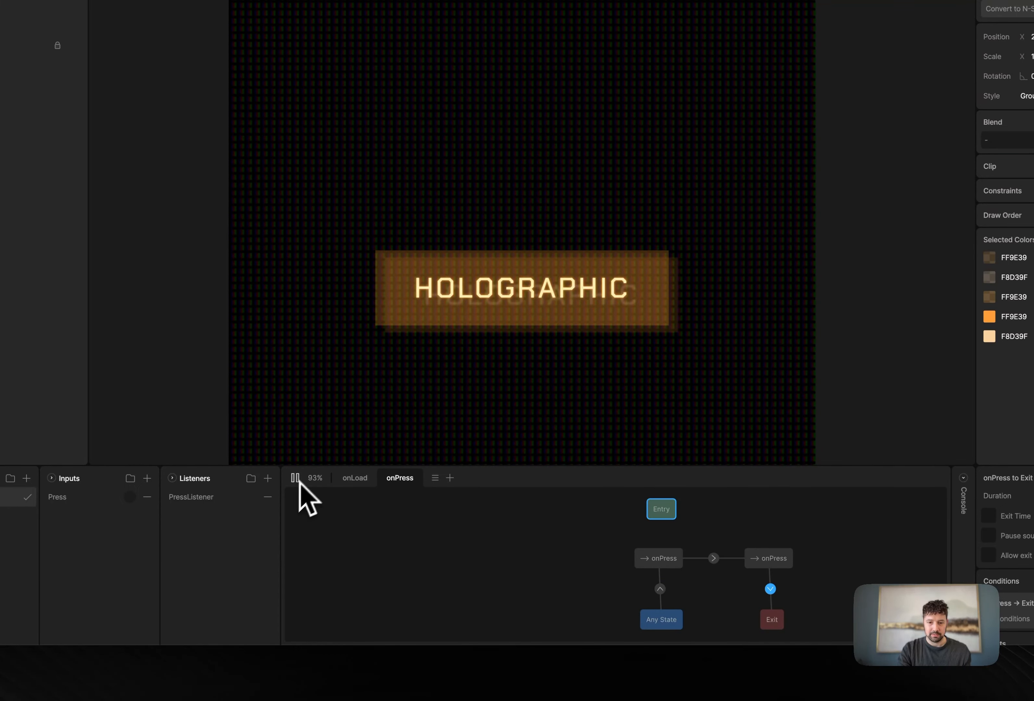
{"action": "left_click", "coordinate": [534, 318]}
{"action": "left_click", "coordinate": [534, 319]}
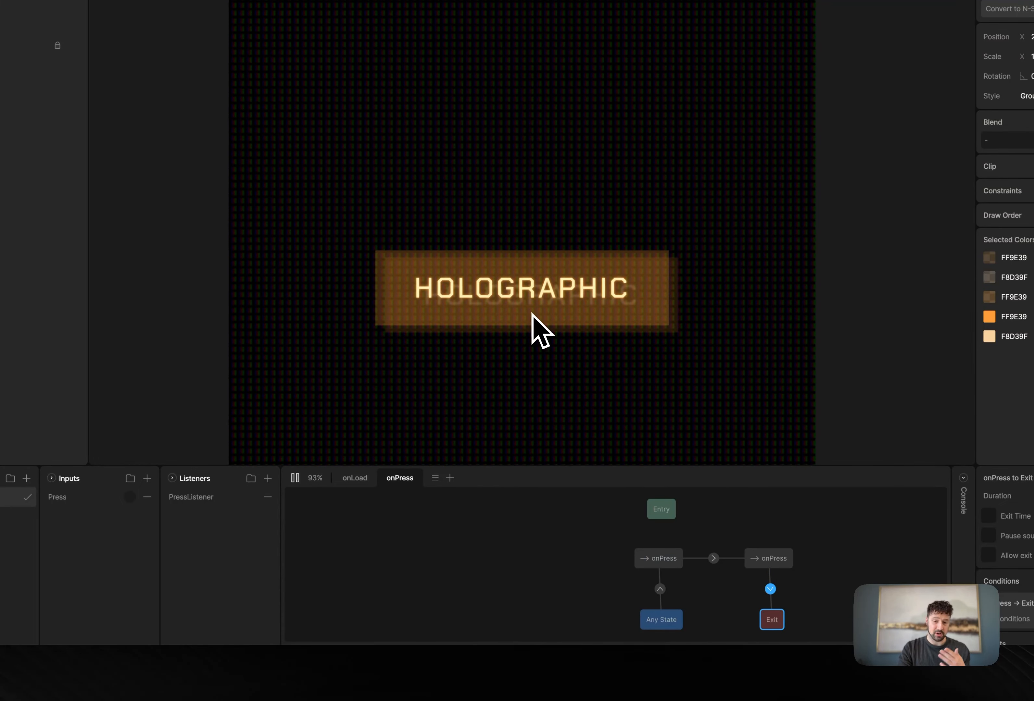
Step: Trigger the holographic button repeatedly in the running state machine to check how the press animation plays forward and back
{"action": "left_click", "coordinate": [531, 313]}
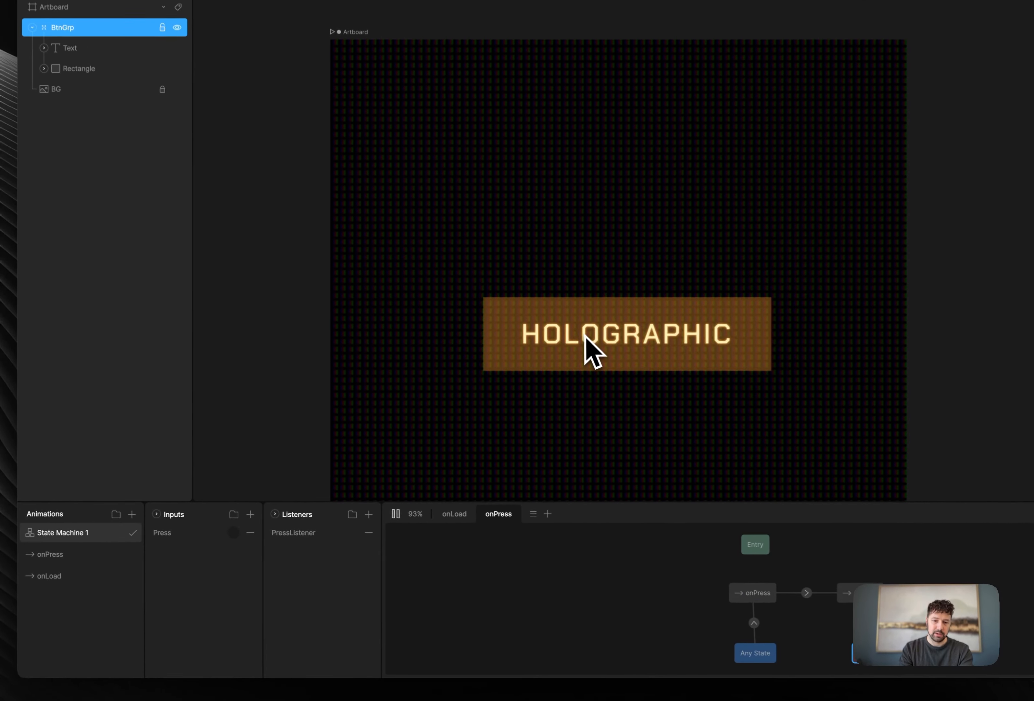
{"action": "left_click", "coordinate": [601, 344]}
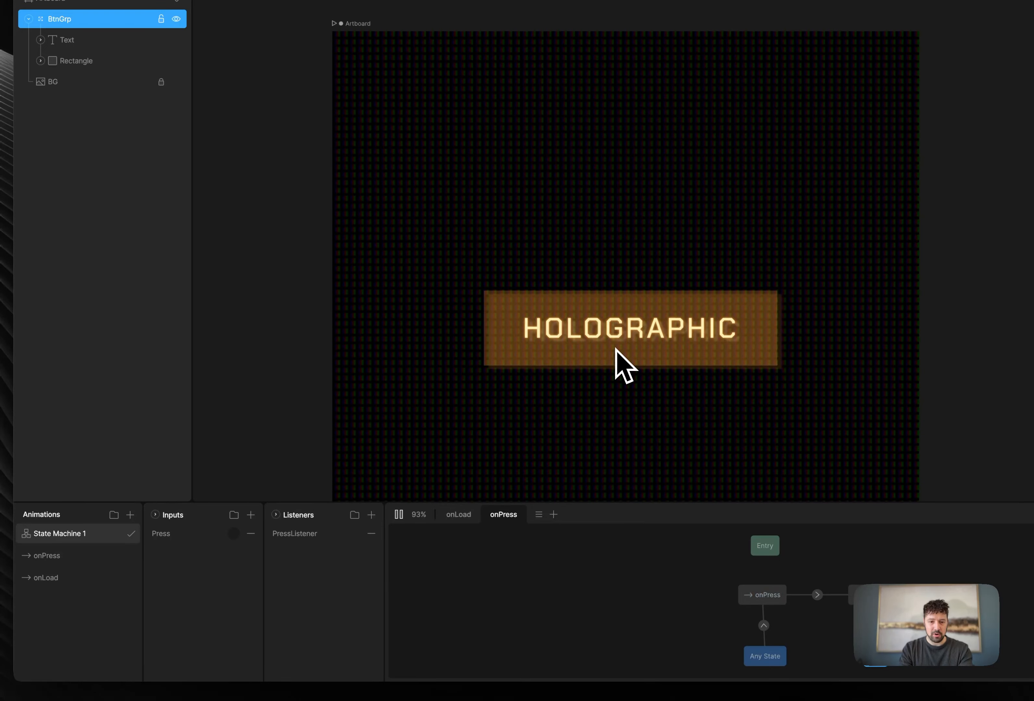
{"action": "left_click", "coordinate": [614, 348]}
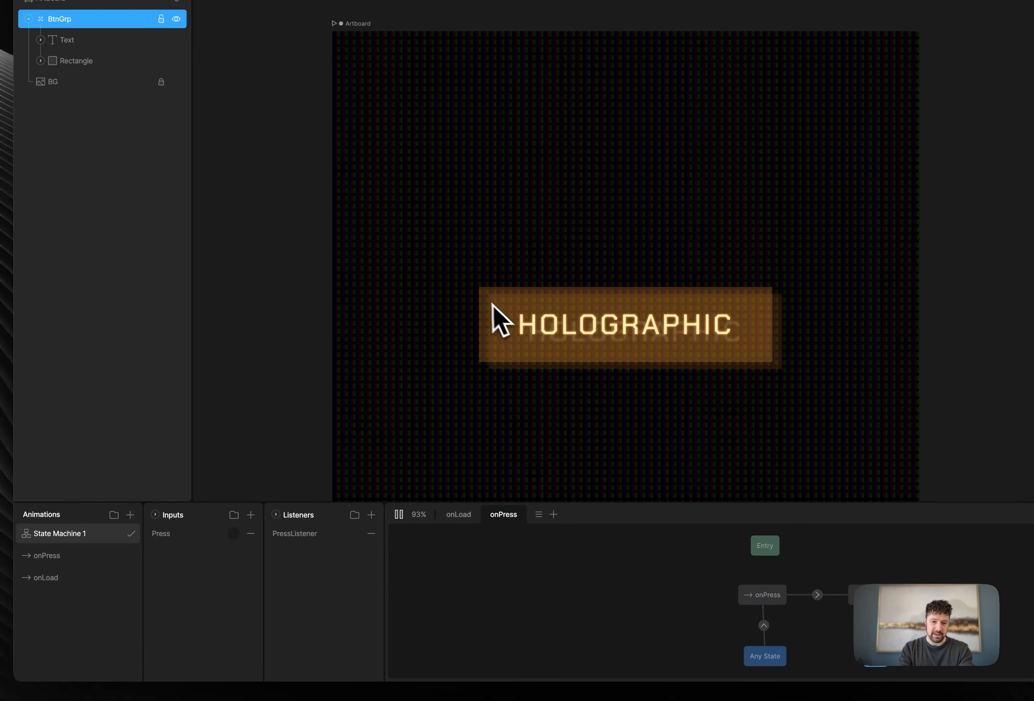
{"action": "left_click", "coordinate": [523, 329]}
{"action": "left_click", "coordinate": [525, 331]}
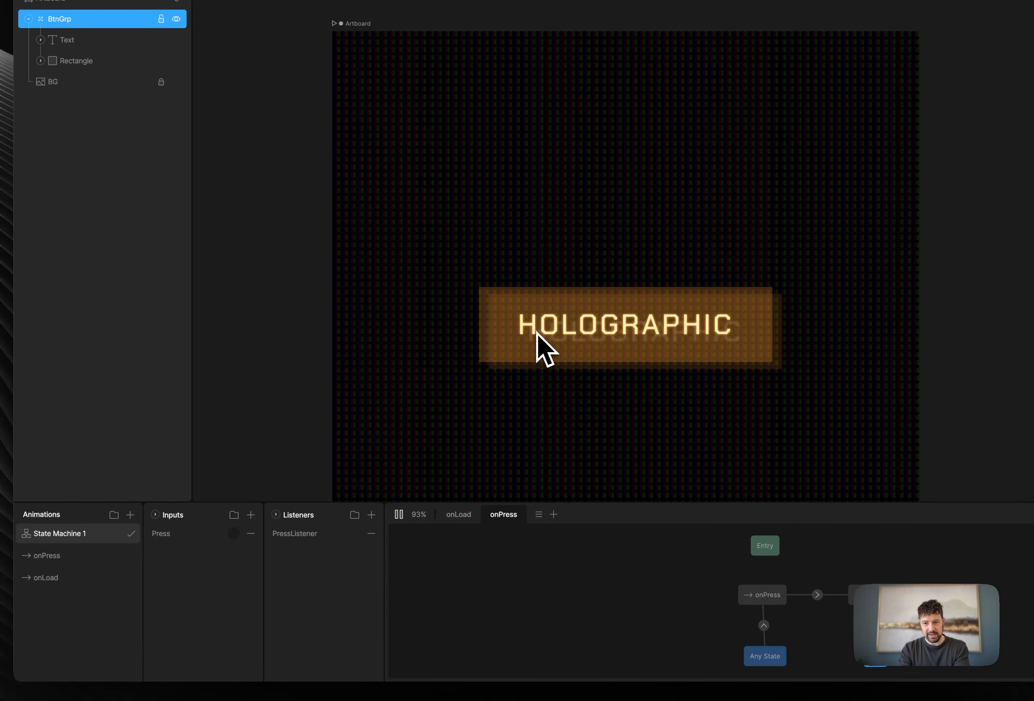
{"action": "left_click", "coordinate": [535, 332]}
{"action": "left_click", "coordinate": [535, 331]}
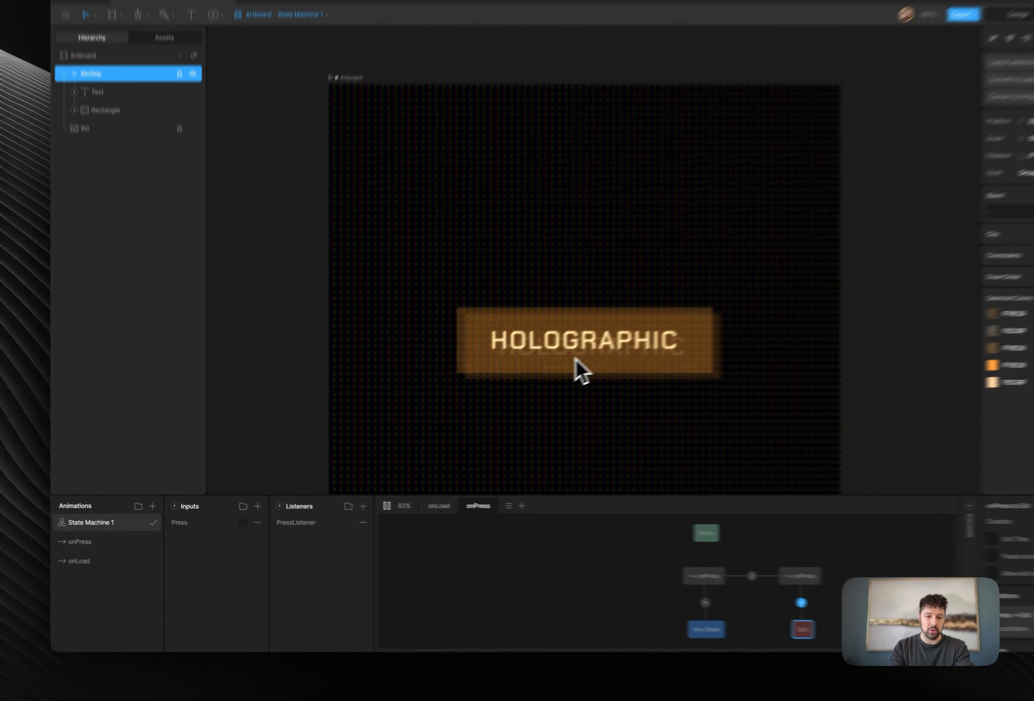
{"action": "left_click", "coordinate": [507, 383]}
{"action": "left_click", "coordinate": [506, 383]}
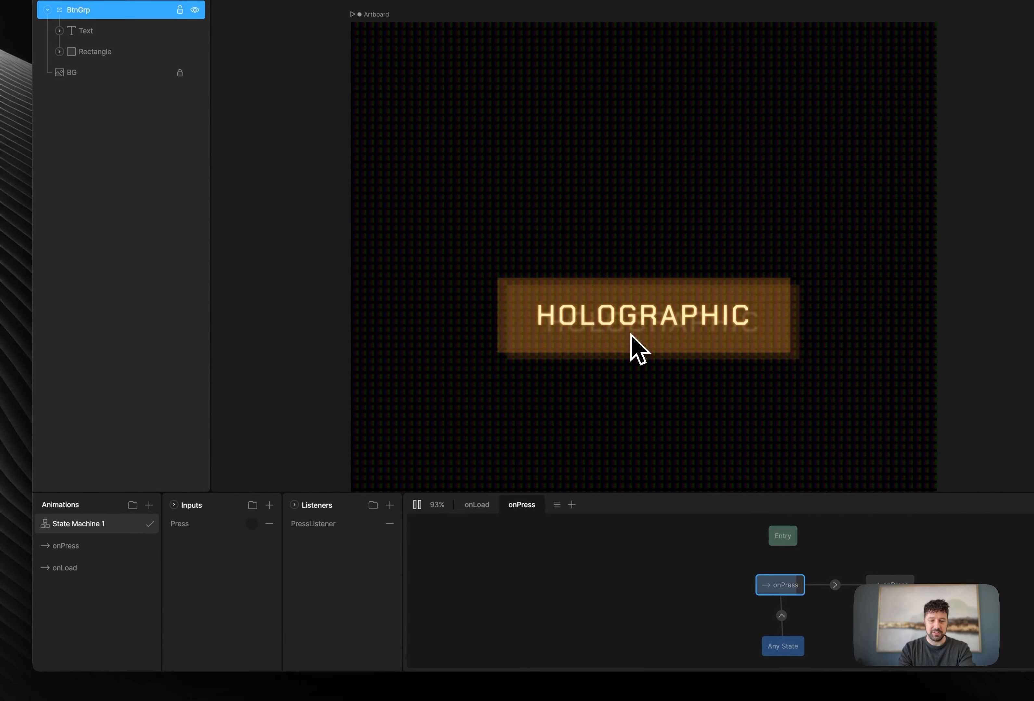
{"action": "left_click", "coordinate": [632, 334]}
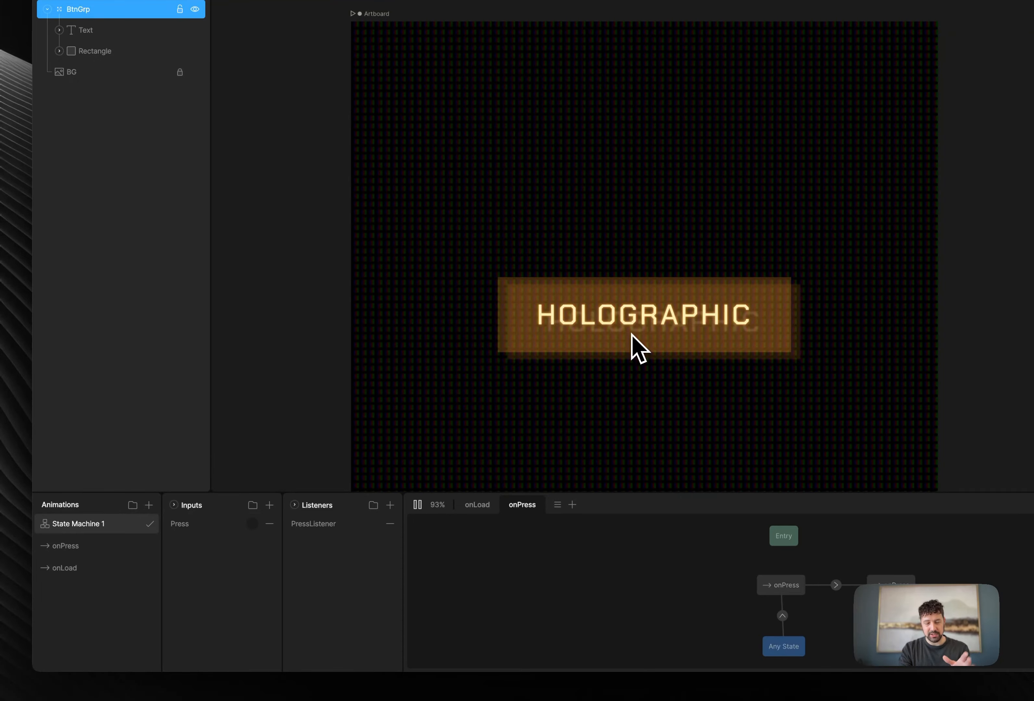
{"action": "left_click", "coordinate": [632, 334]}
{"action": "left_click", "coordinate": [631, 335]}
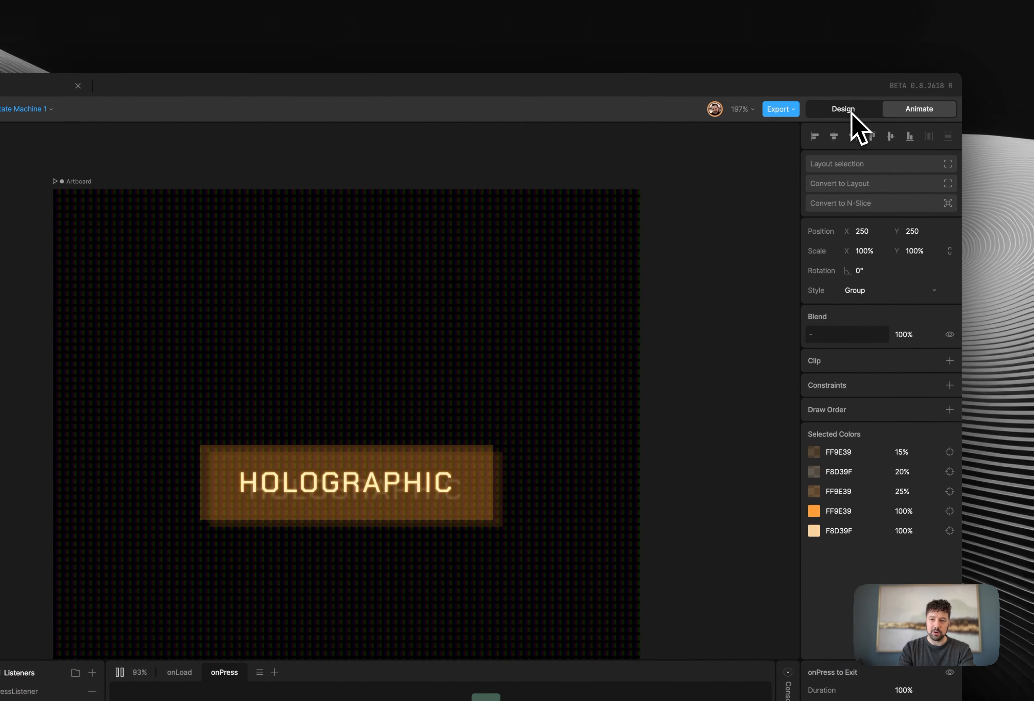
Step: In Design mode, add a new fill to the button's Rectangle and make it a solid colour
{"action": "left_click", "coordinate": [851, 113]}
{"action": "left_click", "coordinate": [171, 376]}
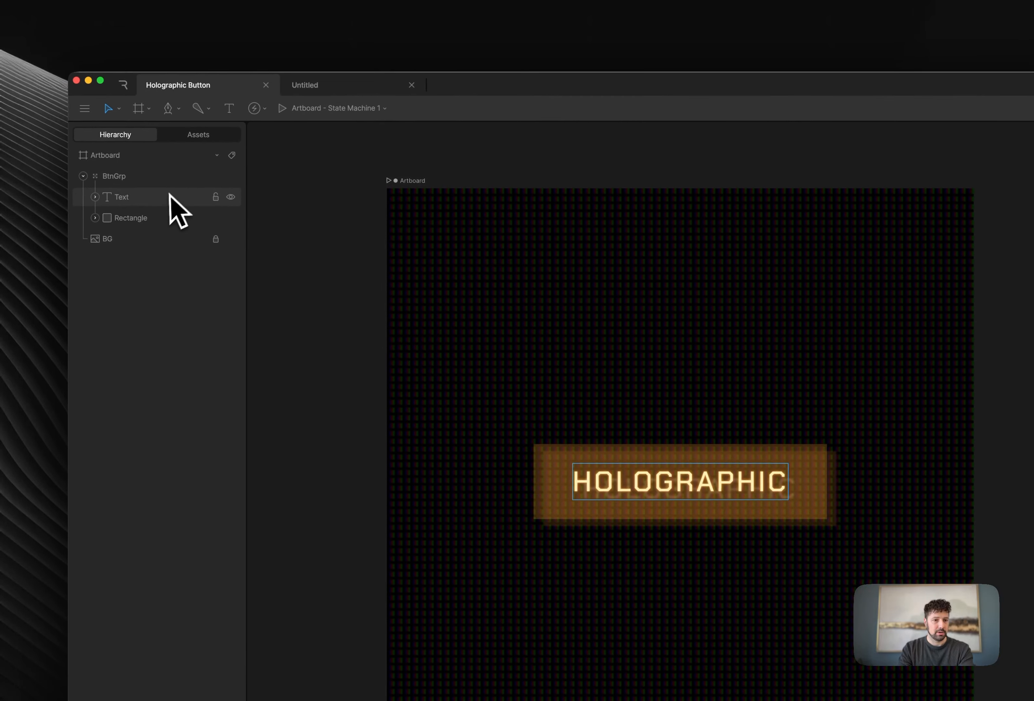
{"action": "left_click", "coordinate": [161, 219]}
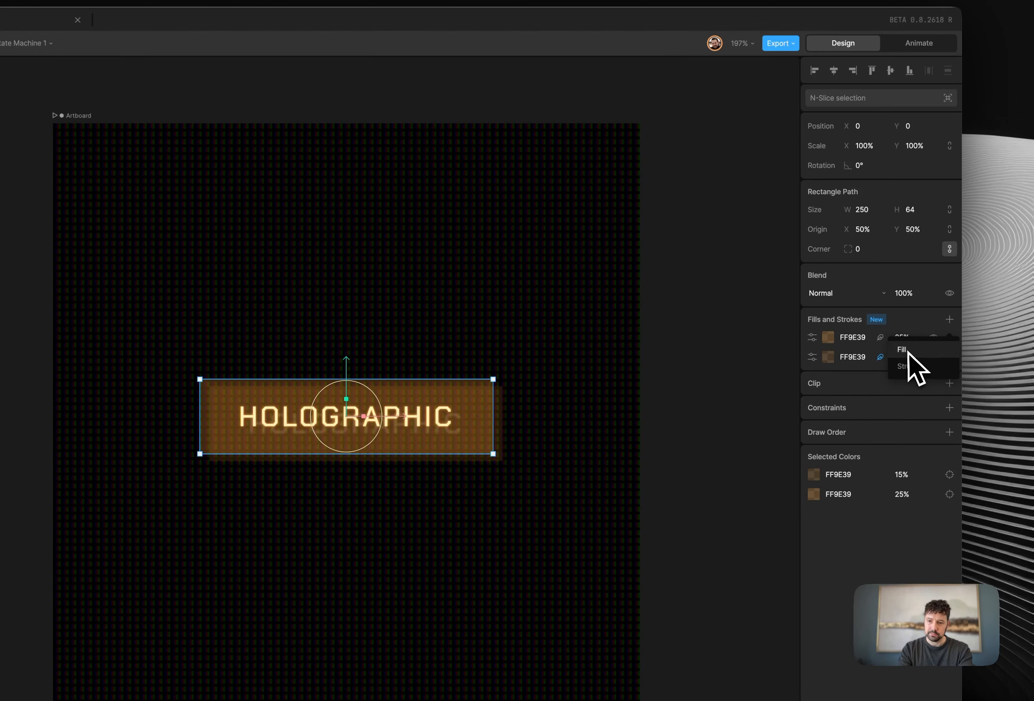
{"action": "left_click", "coordinate": [904, 350]}
{"action": "left_click", "coordinate": [828, 338]}
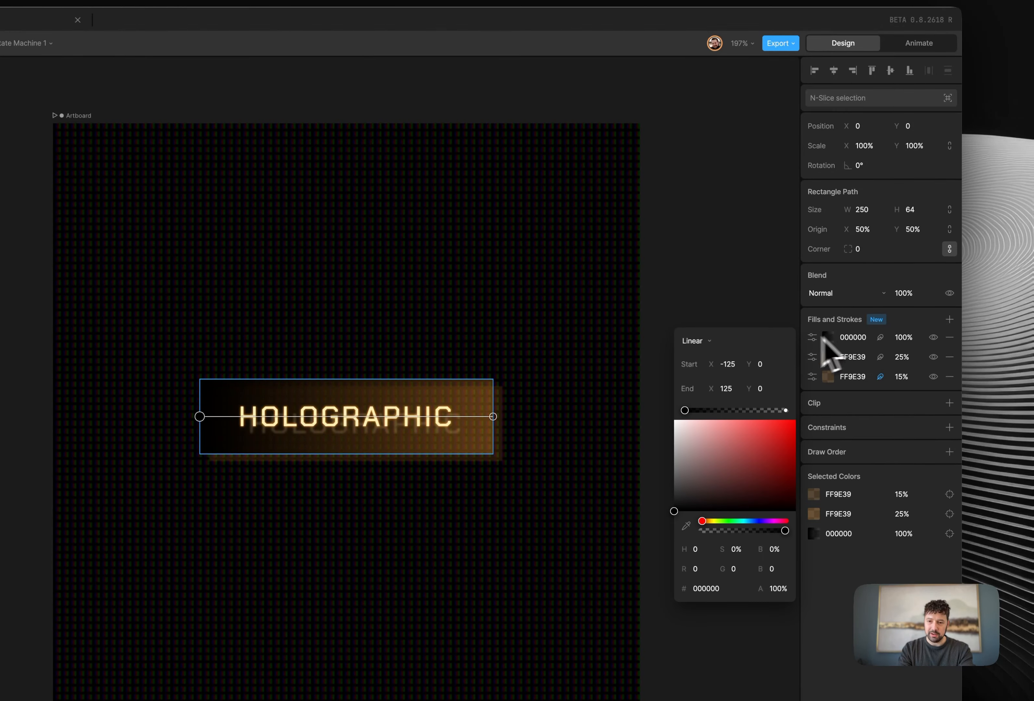
{"action": "left_click", "coordinate": [706, 343]}
{"action": "left_click", "coordinate": [702, 346]}
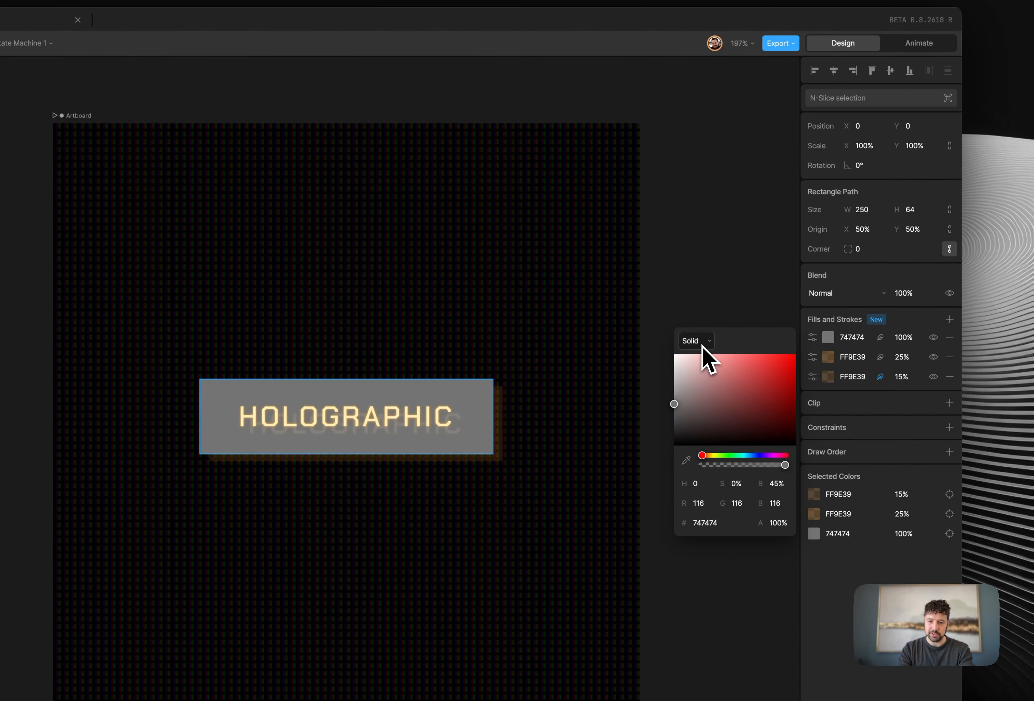
Step: Copy the Text layer's F8D39F colour and apply it to the Rectangle's new solid fill
{"action": "left_click", "coordinate": [854, 358]}
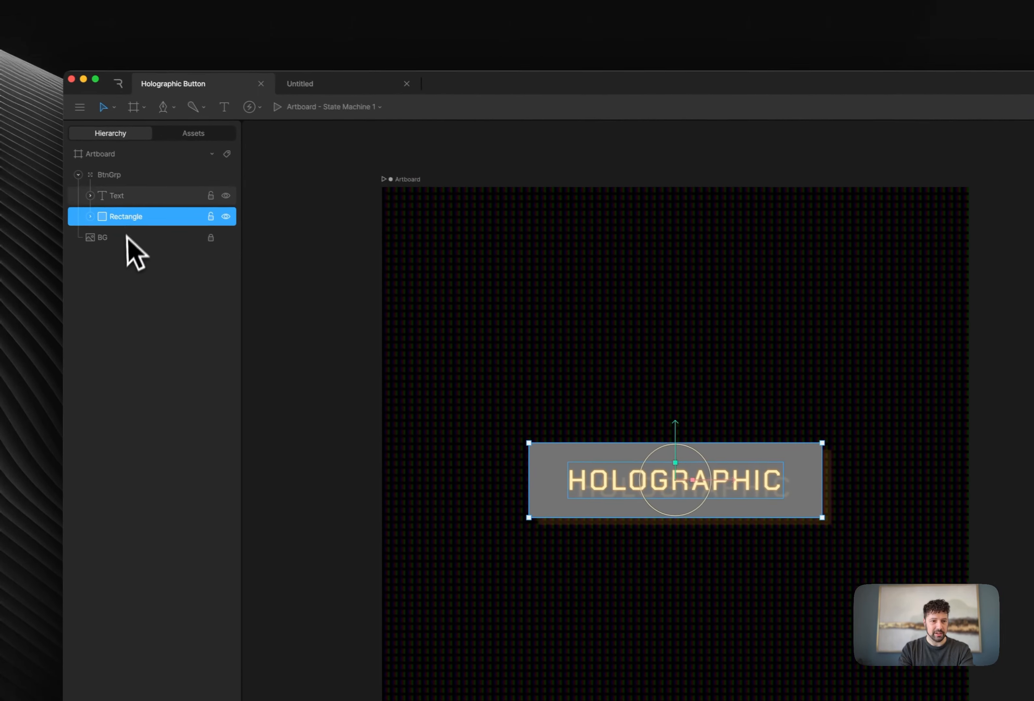
{"action": "left_click", "coordinate": [127, 197]}
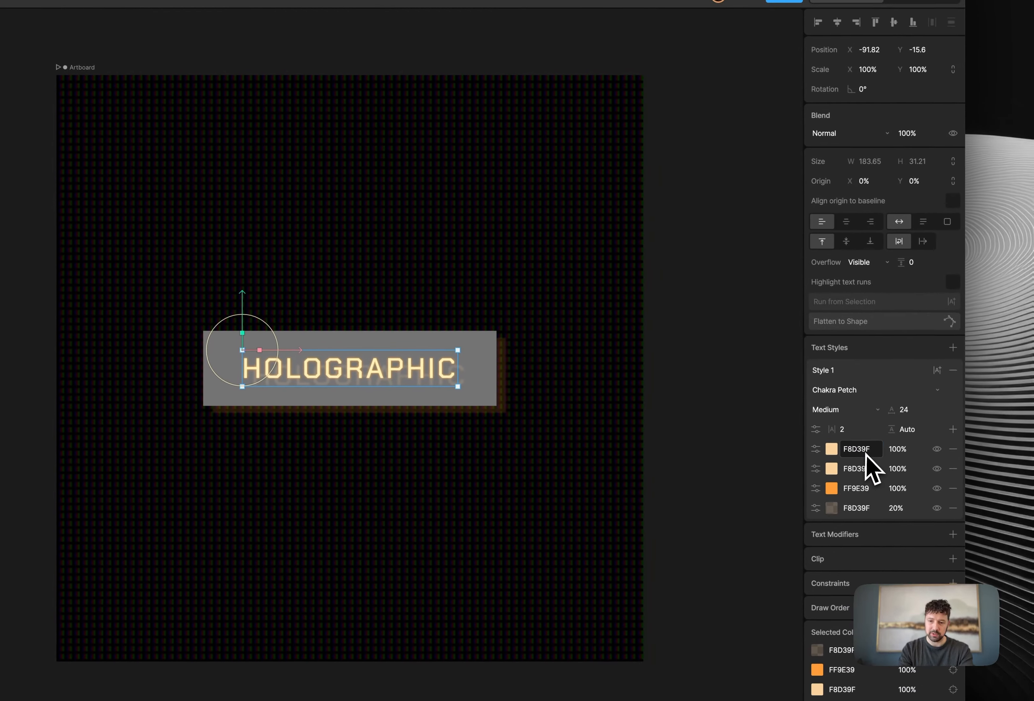
{"action": "left_click", "coordinate": [864, 451]}
{"action": "key", "text": "super+c"}
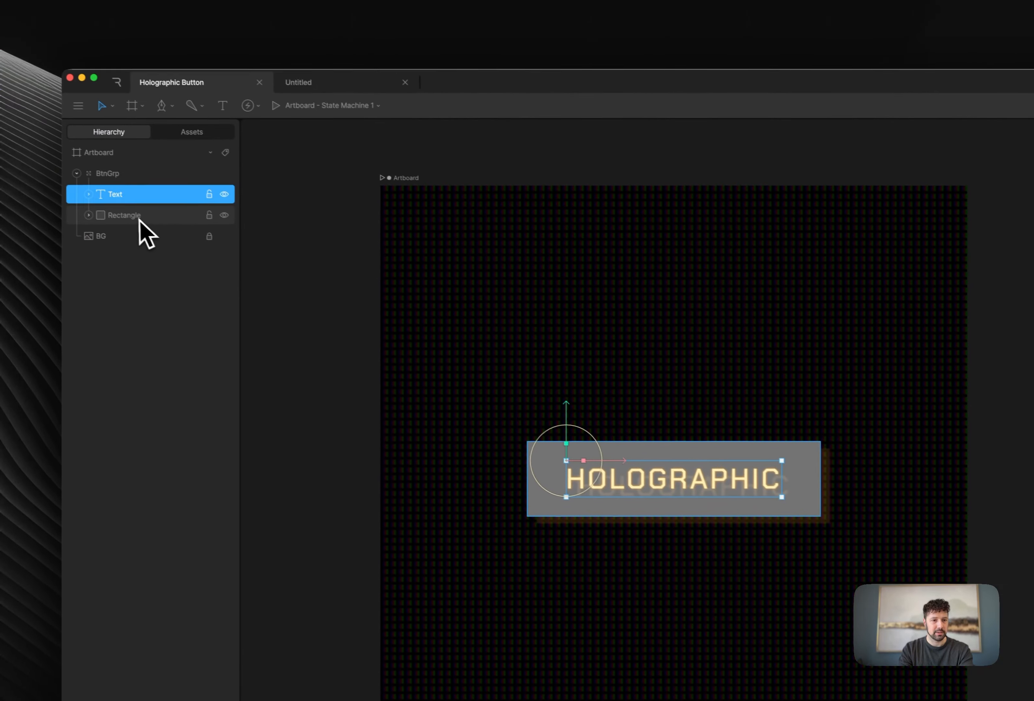
{"action": "left_click", "coordinate": [139, 219]}
{"action": "left_click", "coordinate": [868, 348]}
{"action": "key", "text": "super+v"}
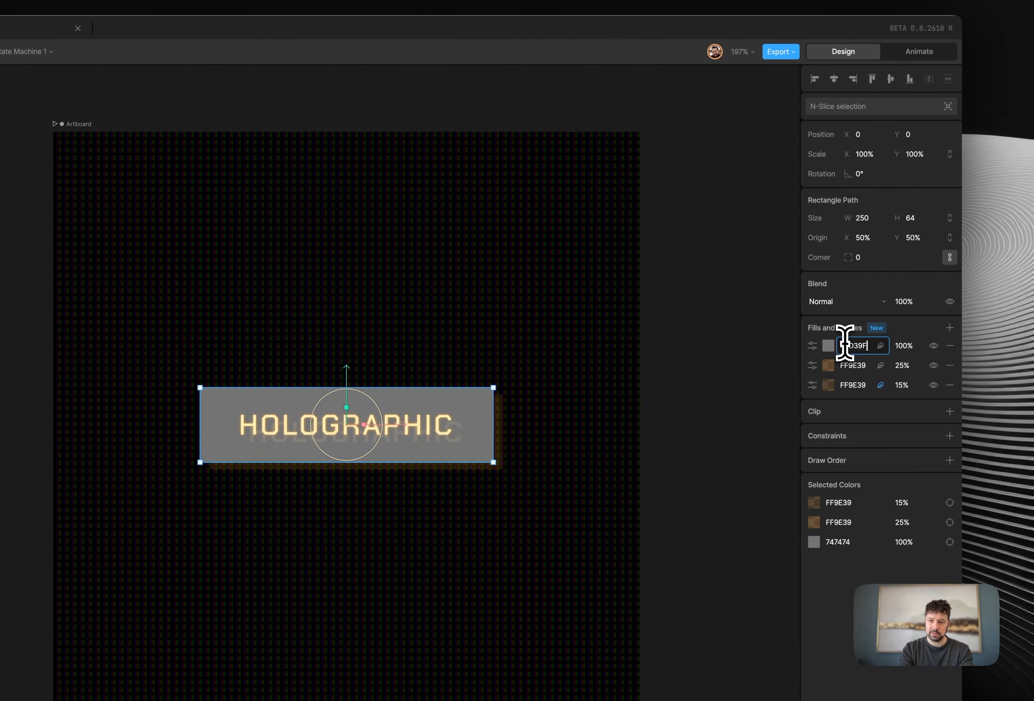
{"action": "key", "text": "Return"}
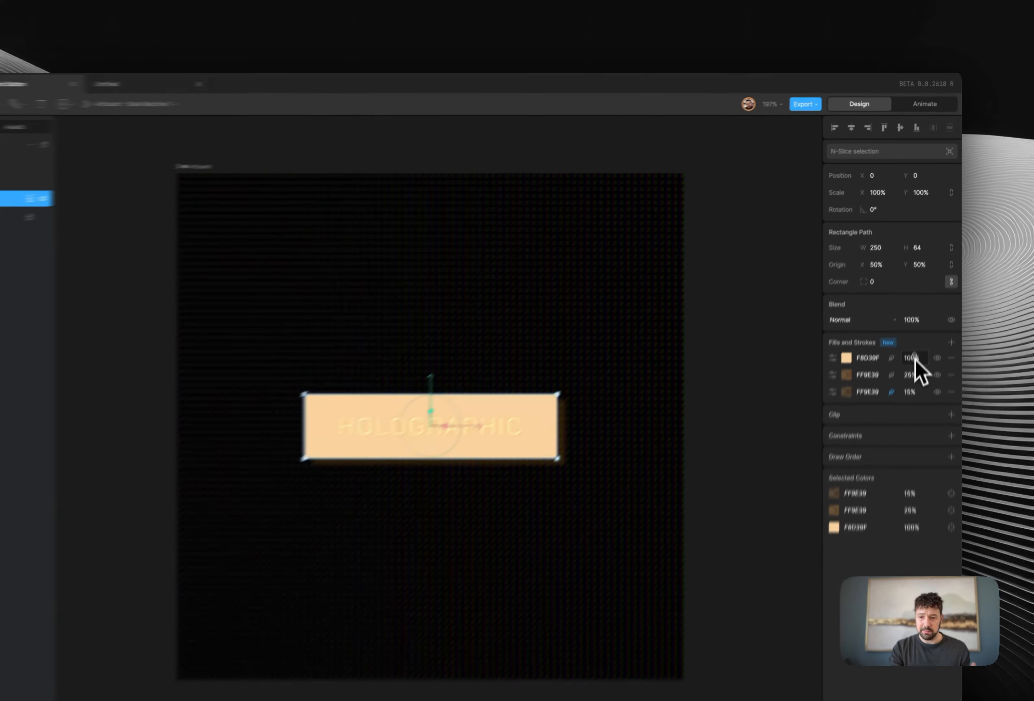
Step: Set the opacity of the Rectangle's F8D39F fill to 0%
{"action": "left_click", "coordinate": [921, 313]}
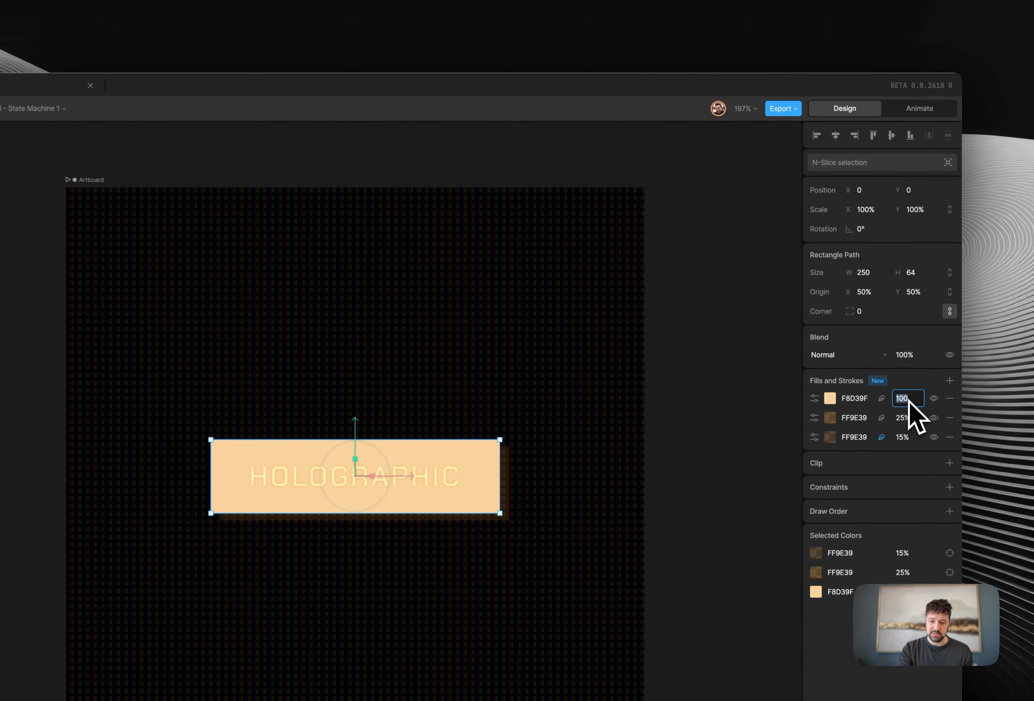
{"action": "type", "text": "0"}
{"action": "key", "text": "Return"}
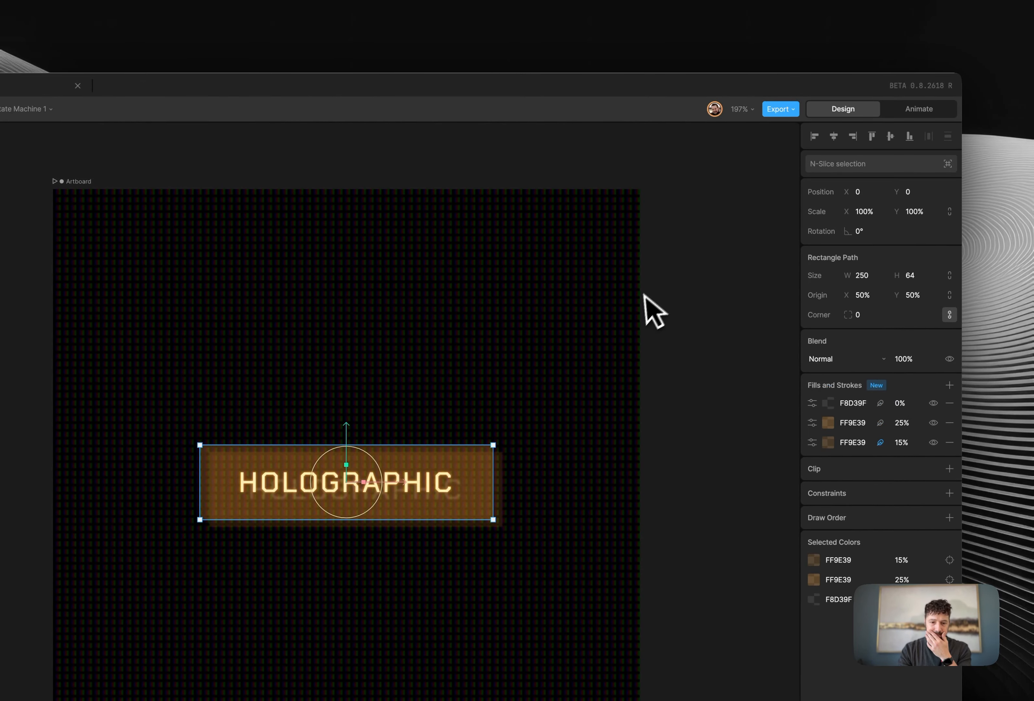
Step: In Animate mode, create a new timeline named glow and move it below onLoad in the animations list
{"action": "left_click", "coordinate": [918, 109]}
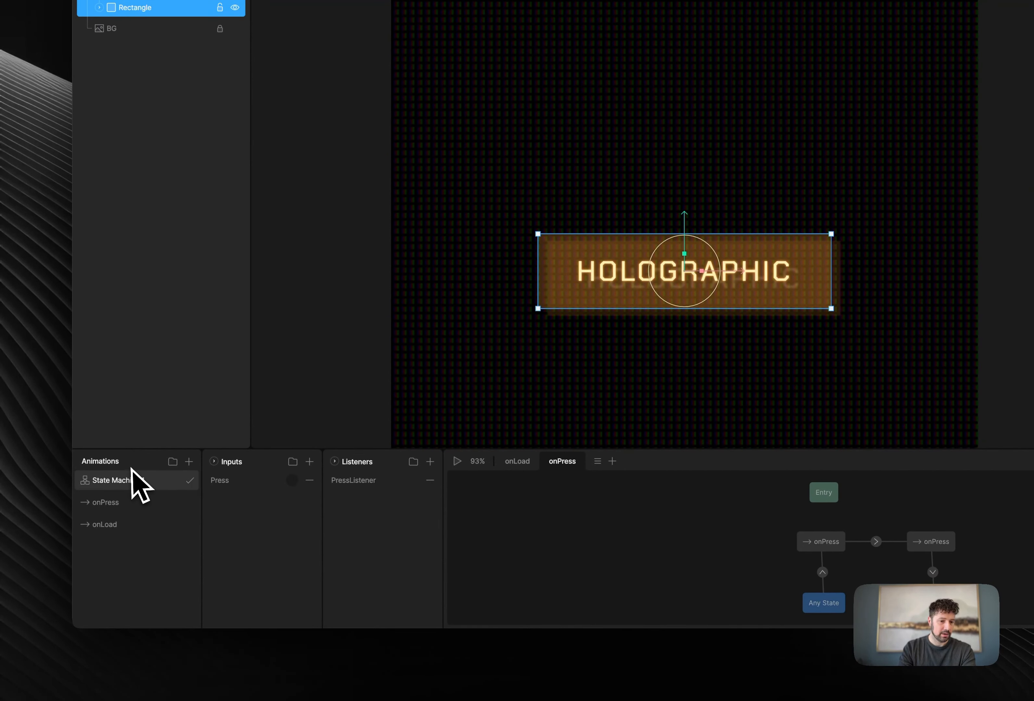
{"action": "left_click", "coordinate": [192, 464]}
{"action": "left_click", "coordinate": [208, 493]}
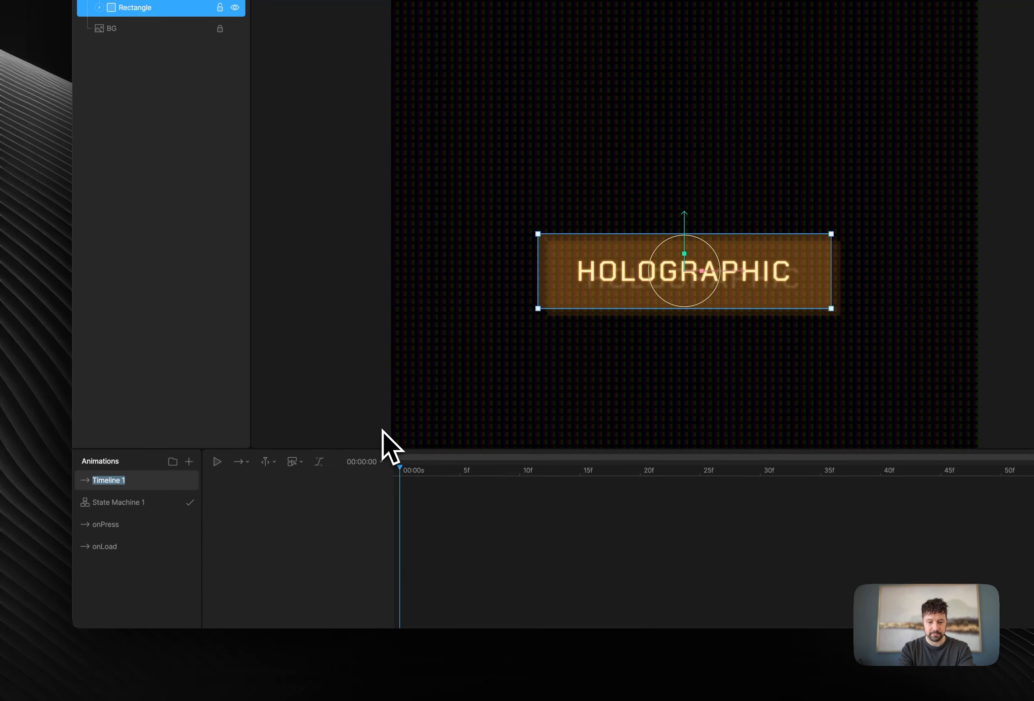
{"action": "type", "text": "glow"}
{"action": "key", "text": "Return"}
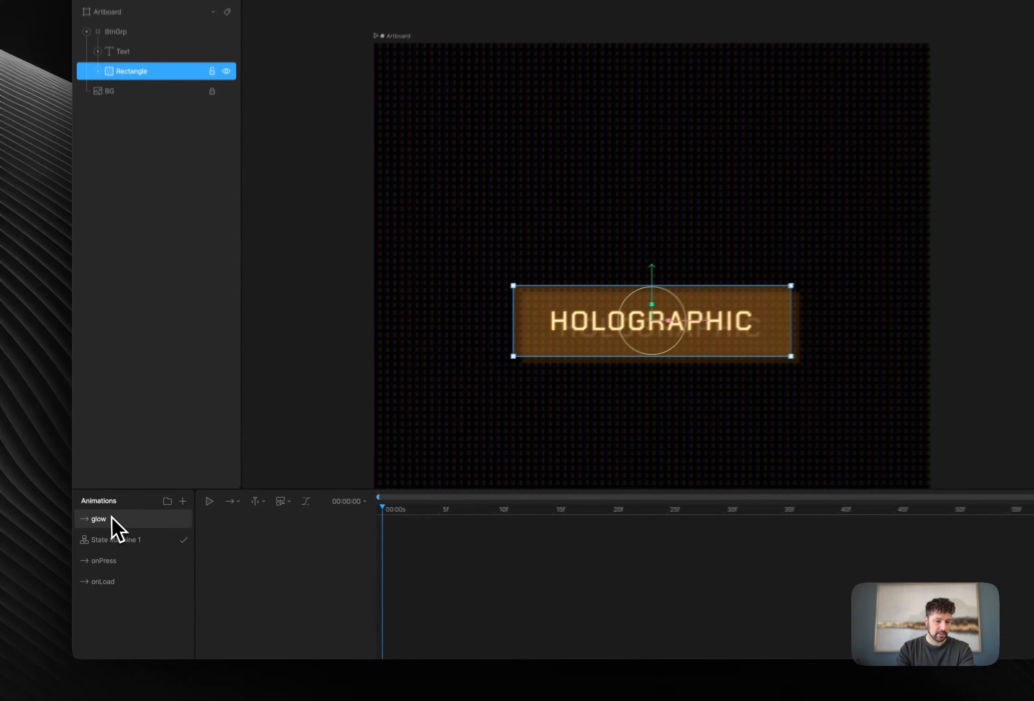
{"action": "left_click_drag", "start_coordinate": [96, 520], "coordinate": [115, 609]}
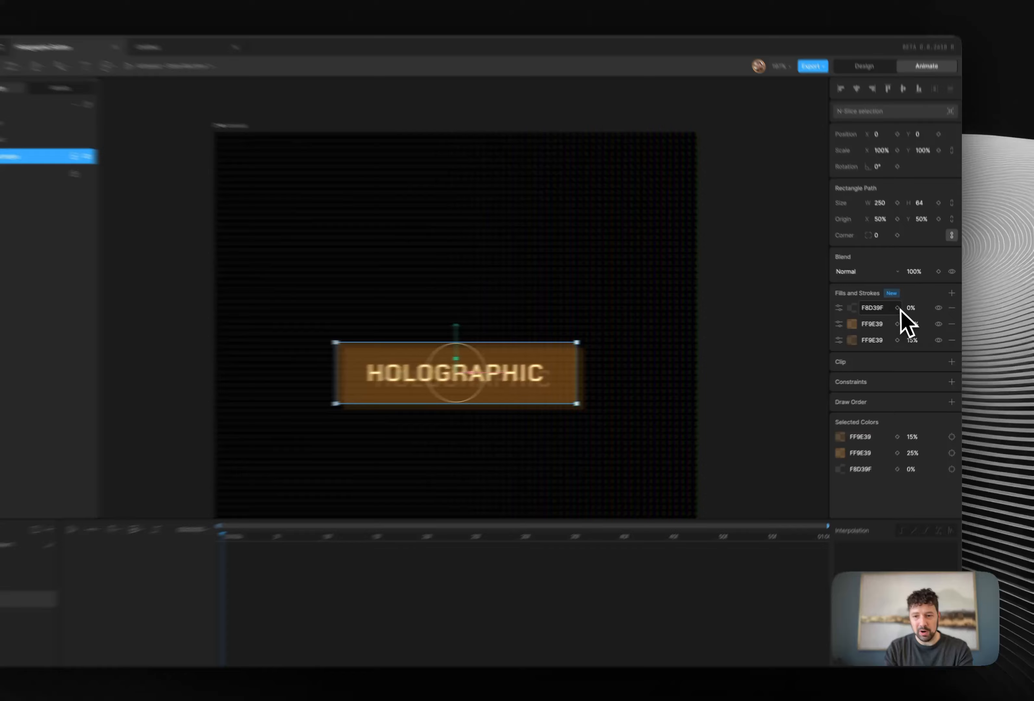
Step: Key the Rectangle's F8D39F fill colour at frames 0, 10 and 20 of the glow timeline
{"action": "left_click", "coordinate": [904, 312]}
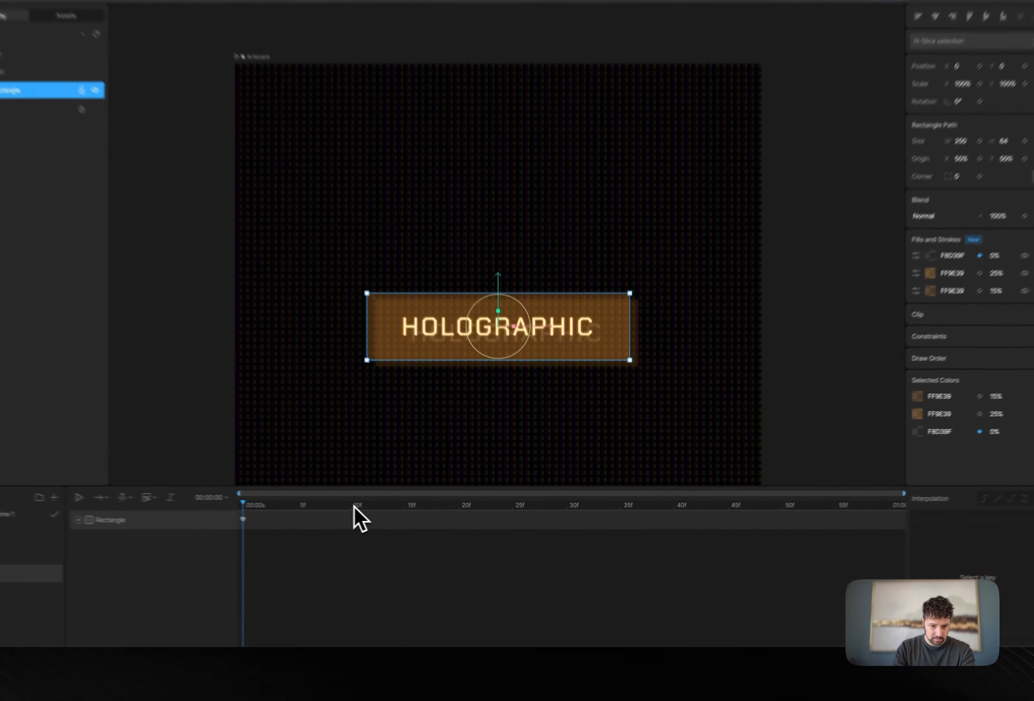
{"action": "left_click", "coordinate": [398, 515]}
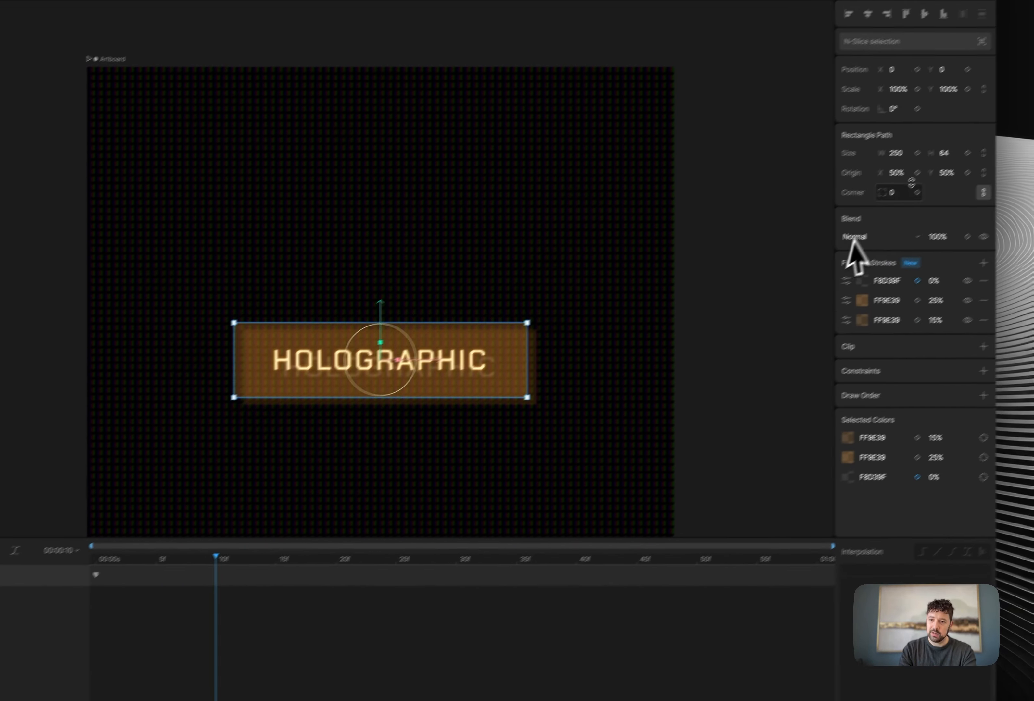
{"action": "left_click", "coordinate": [1024, 222]}
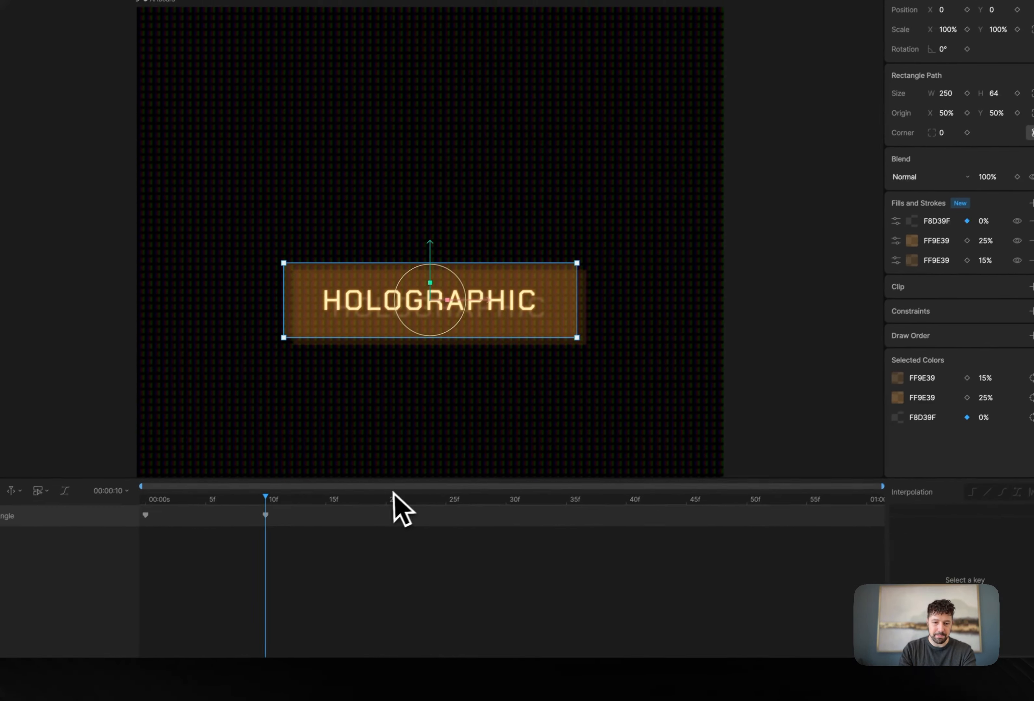
{"action": "left_click", "coordinate": [303, 578]}
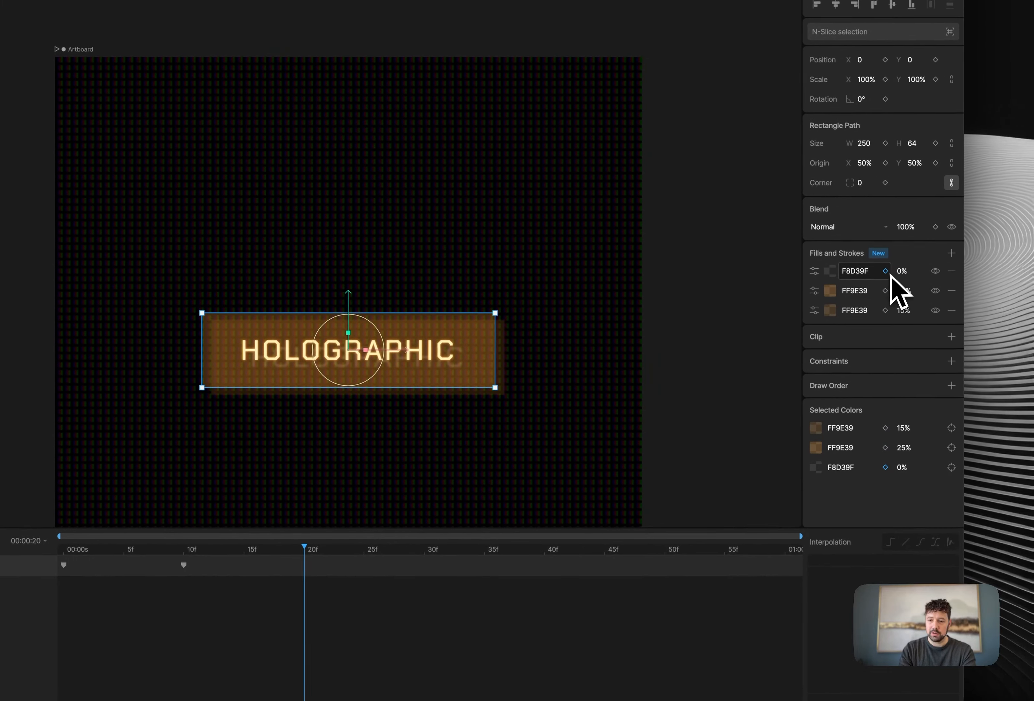
{"action": "left_click", "coordinate": [904, 259]}
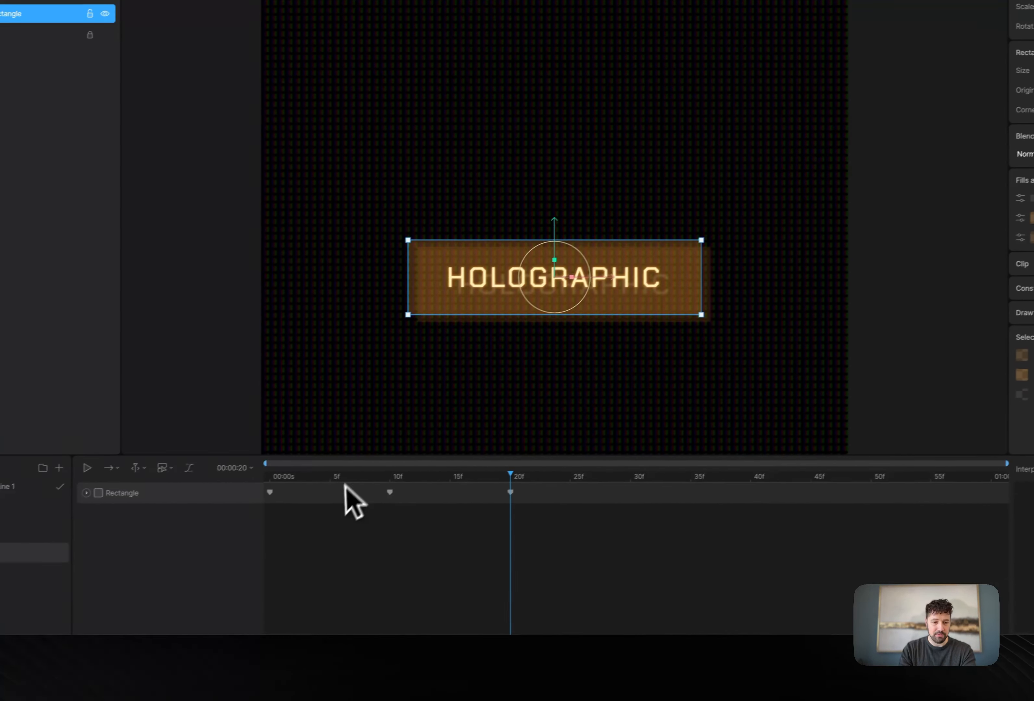
Step: Set the F8D39F fill's opacity to 50% on the glow timeline's frame 10 key
{"action": "left_click", "coordinate": [268, 477]}
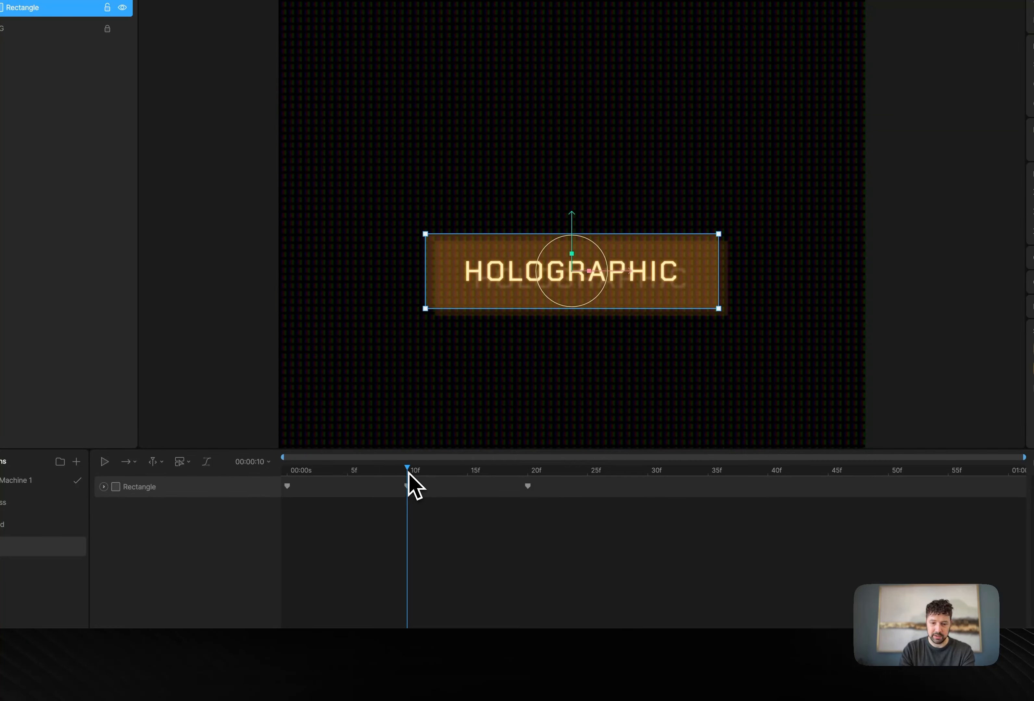
{"action": "left_click", "coordinate": [523, 465]}
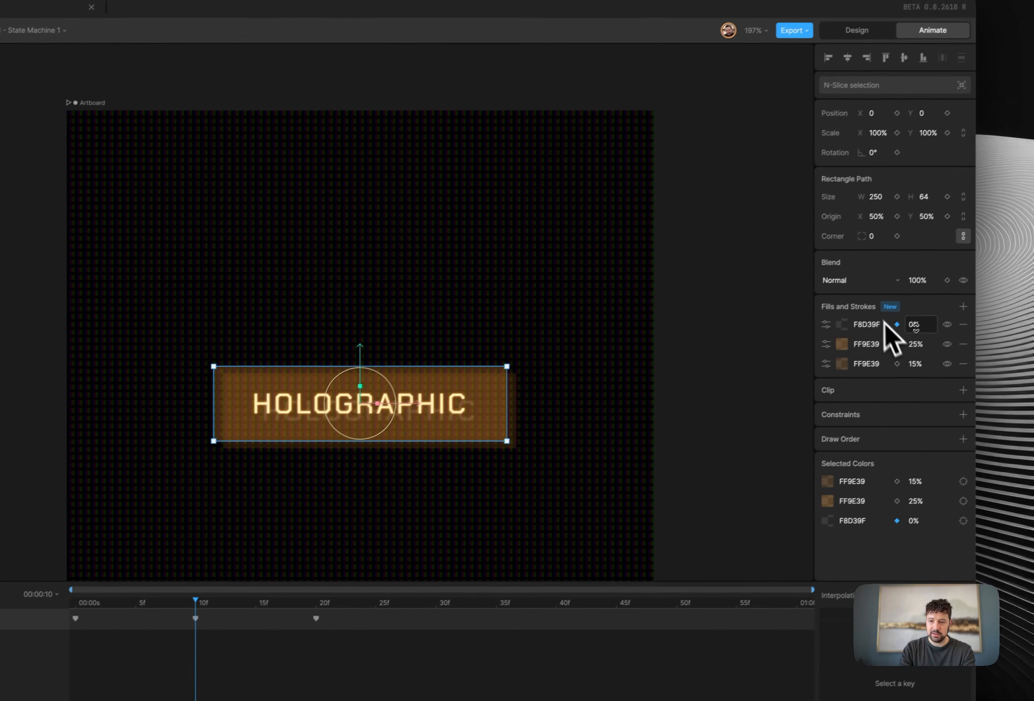
{"action": "left_click", "coordinate": [904, 336]}
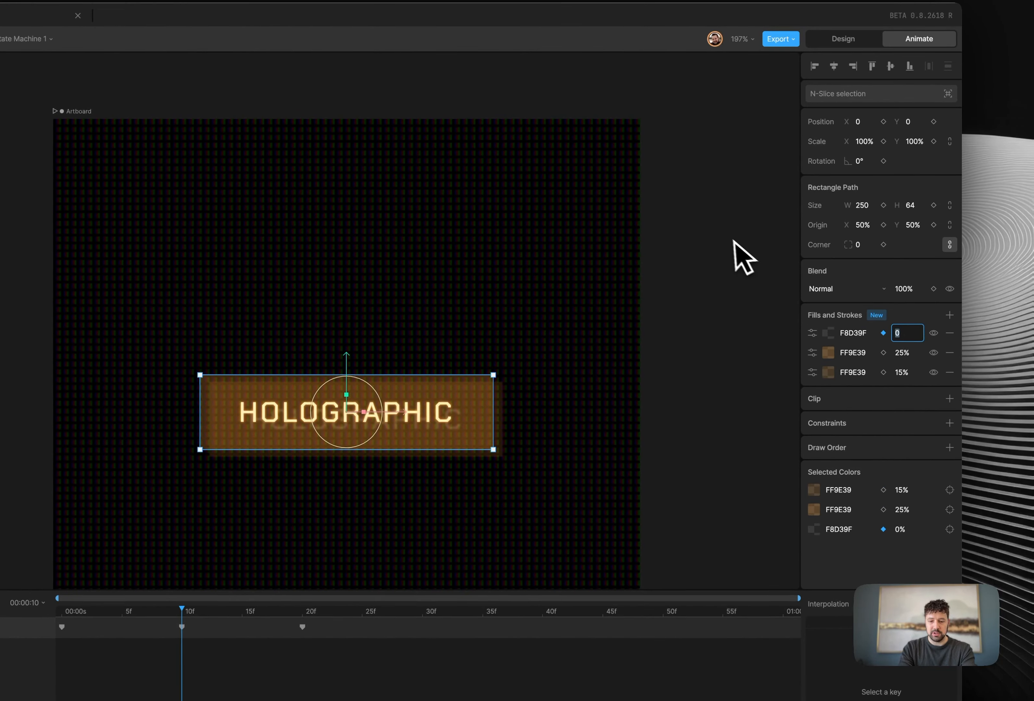
{"action": "type", "text": "50"}
{"action": "key", "text": "Return"}
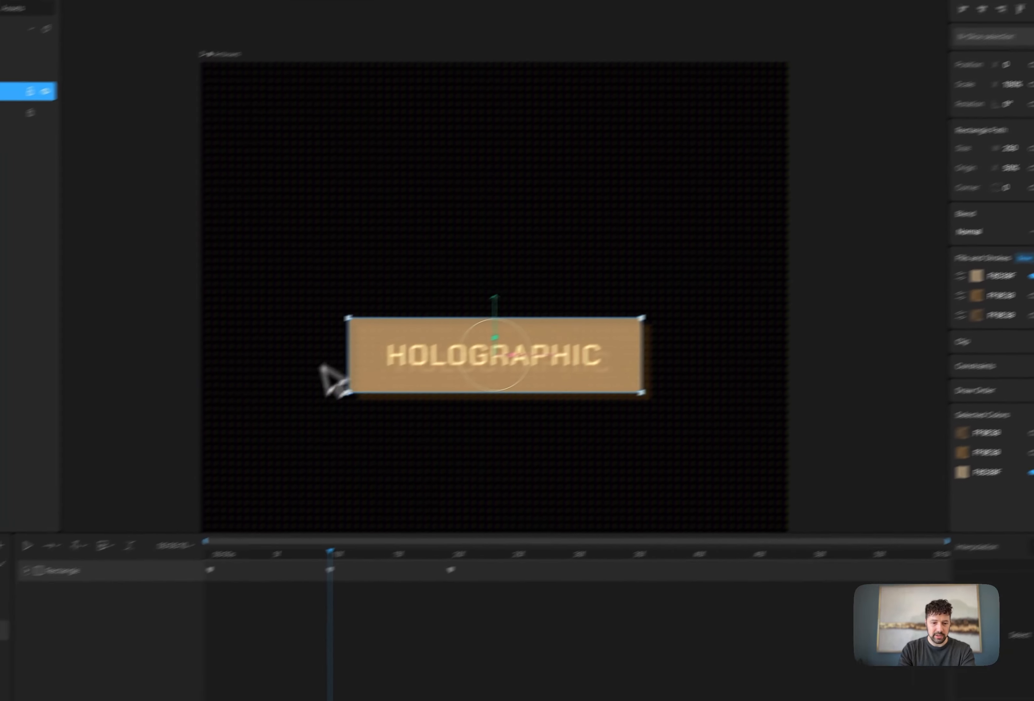
Step: Play back the glow timeline to preview the flash, and return the playhead to frame 0
{"action": "left_click", "coordinate": [73, 611]}
{"action": "key", "text": "space"}
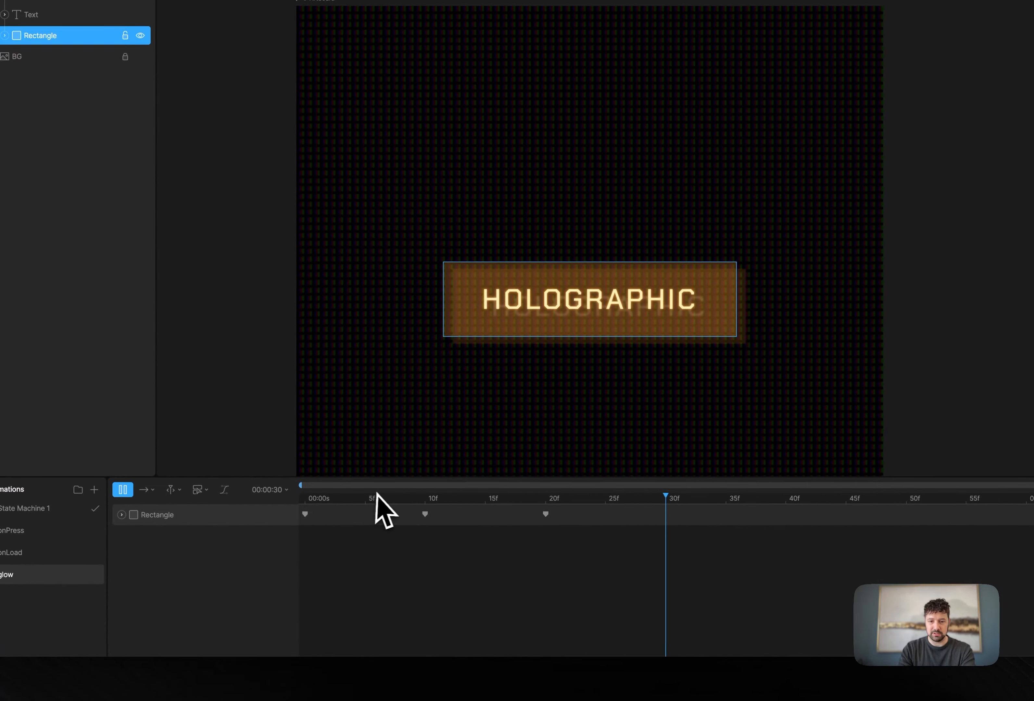
{"action": "key", "text": "space"}
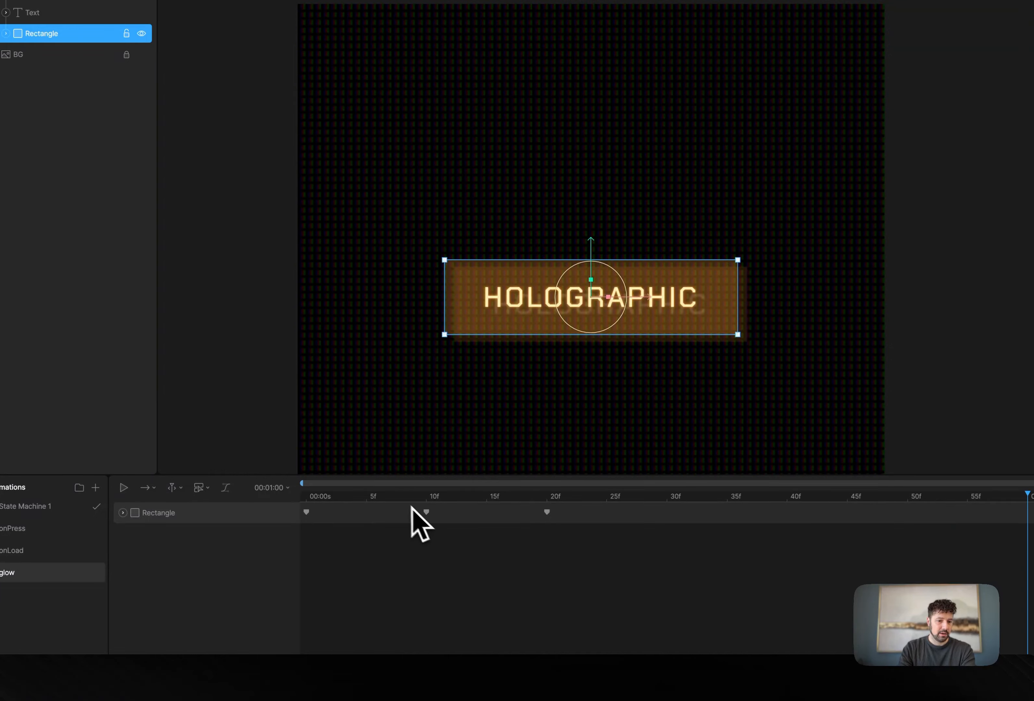
{"action": "left_click_drag", "start_coordinate": [375, 496], "coordinate": [293, 496]}
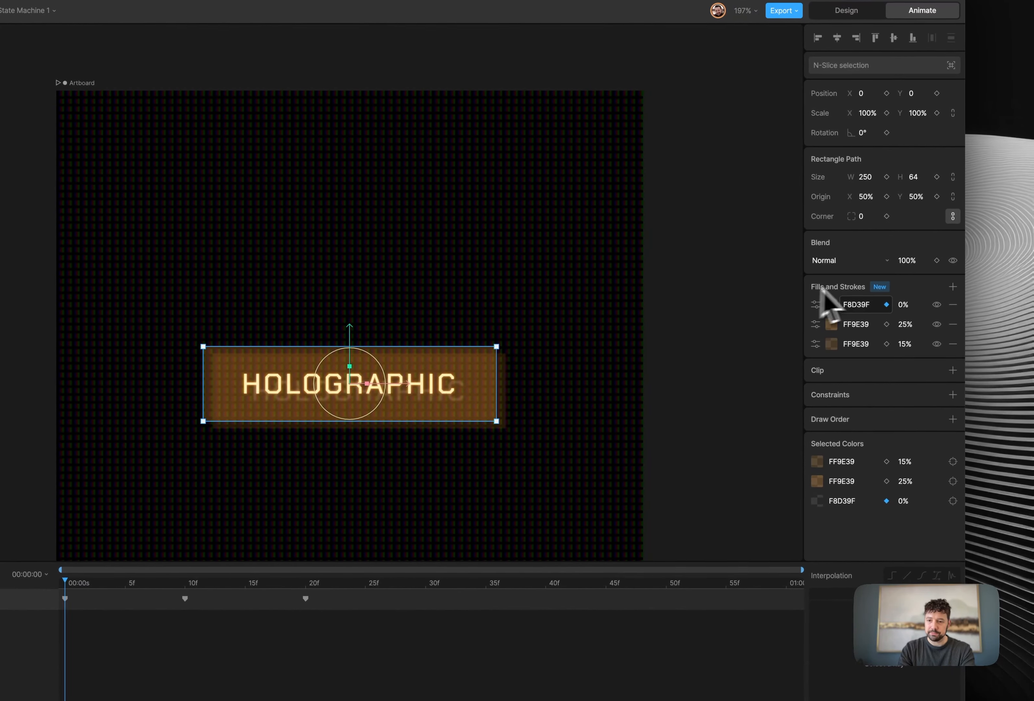
Step: Enable Feather on the Rectangle's F8D39F fill and set the fill's blend mode to Overlay
{"action": "left_click", "coordinate": [813, 304]}
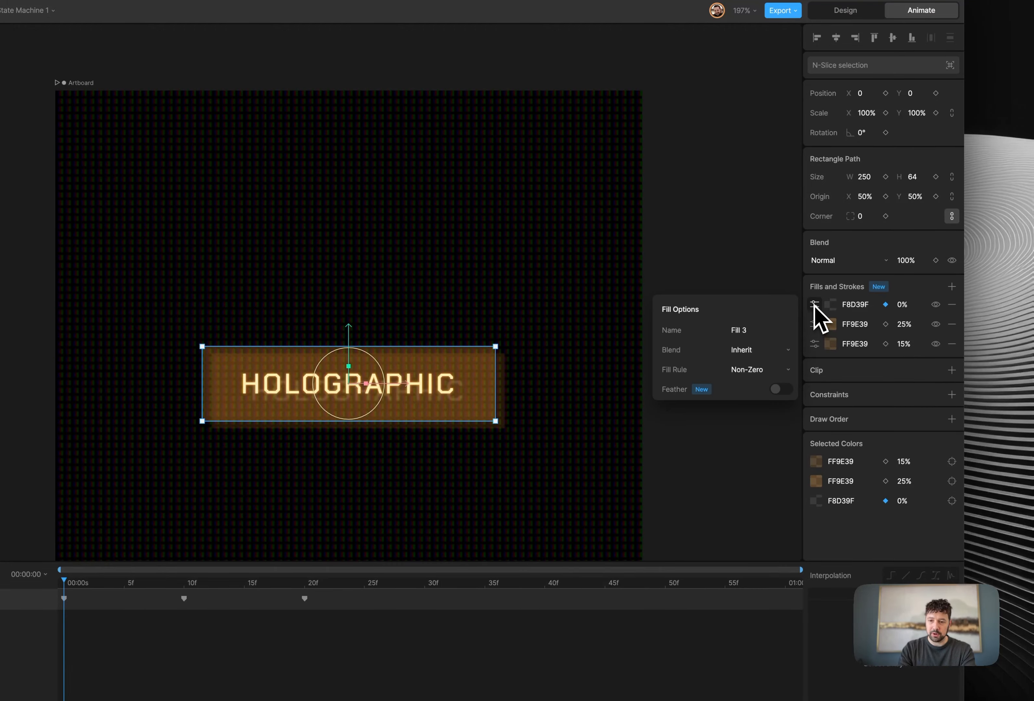
{"action": "left_click", "coordinate": [780, 390]}
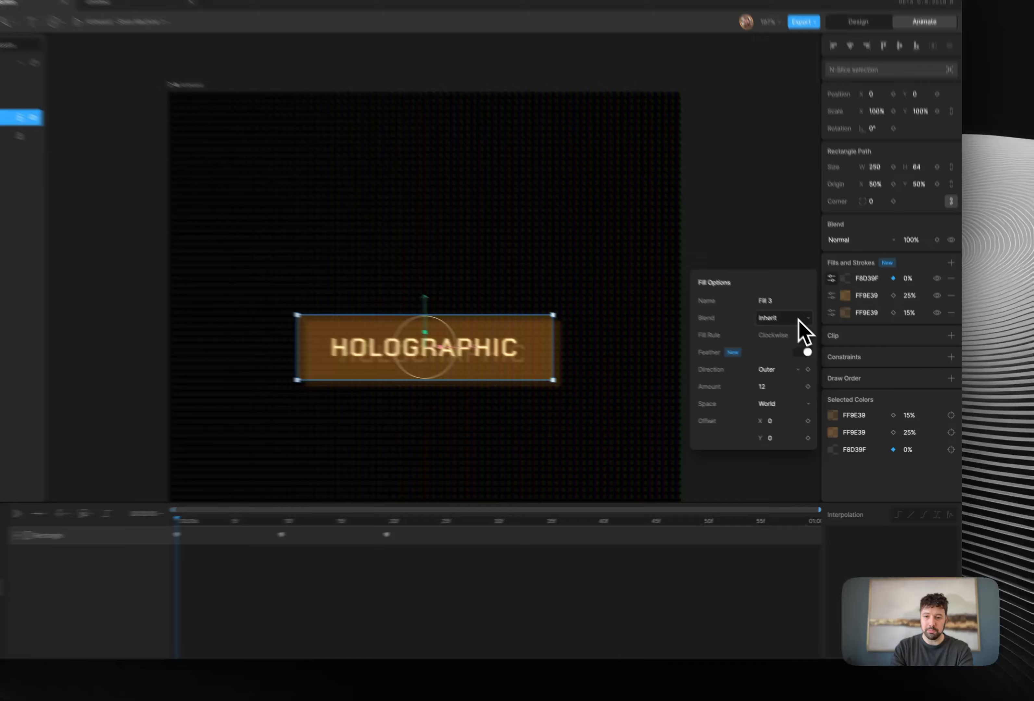
{"action": "left_click", "coordinate": [825, 345]}
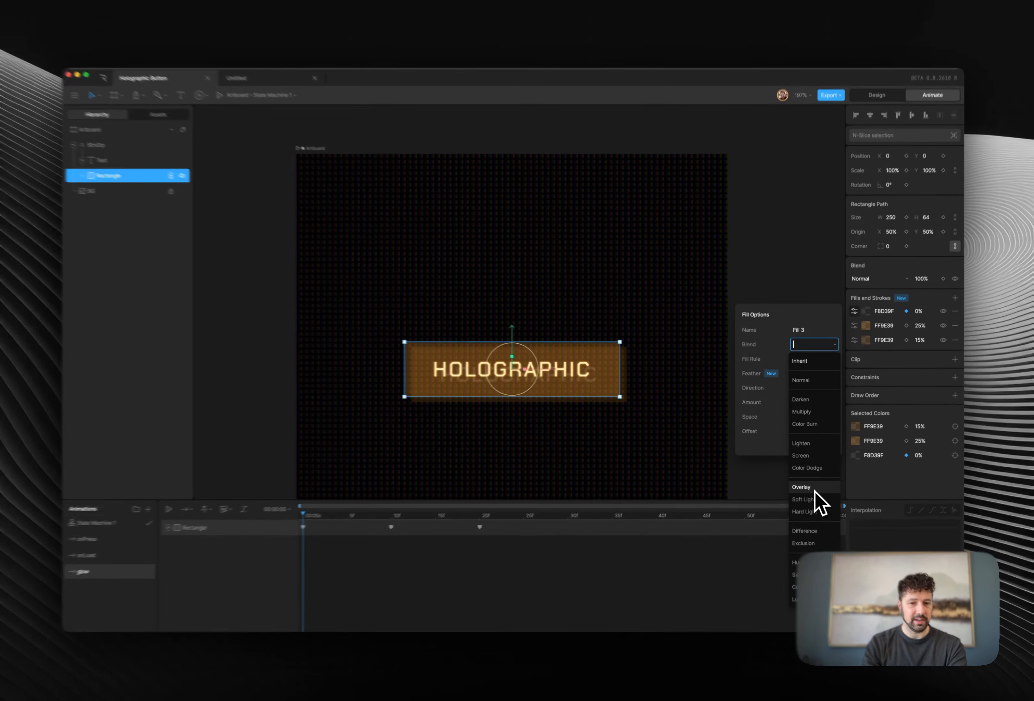
{"action": "left_click", "coordinate": [813, 486]}
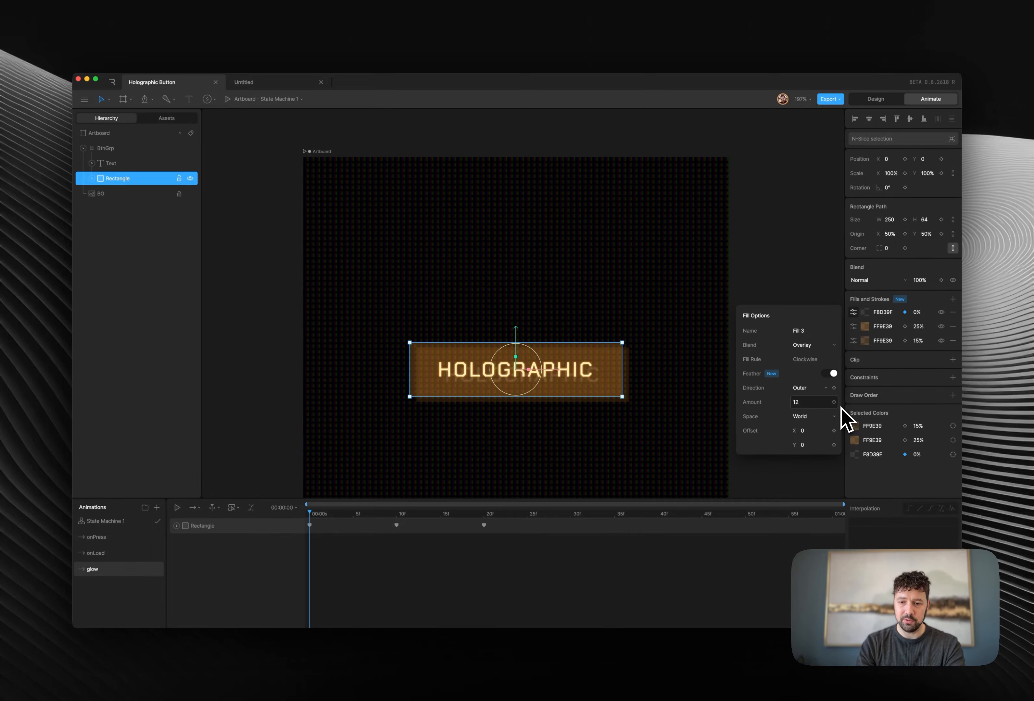
Step: Key the F8D39F fill's feather amount from 12 at frame 0 up to 50, and scrub the glow timeline to frame 20
{"action": "left_click", "coordinate": [833, 402]}
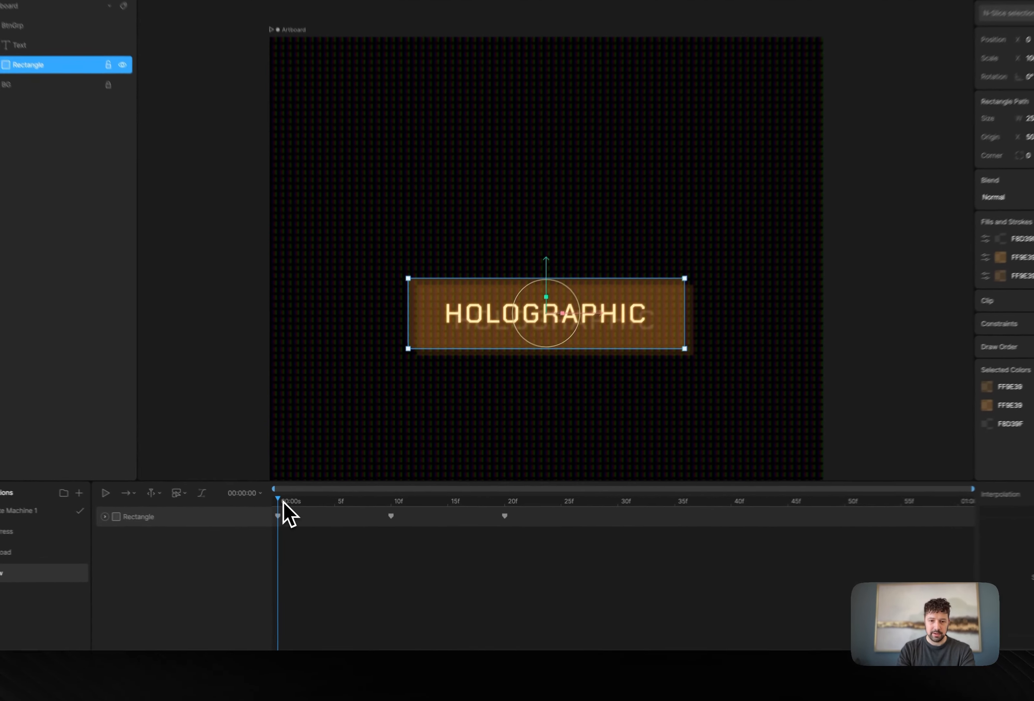
{"action": "left_click_drag", "start_coordinate": [316, 519], "coordinate": [420, 510]}
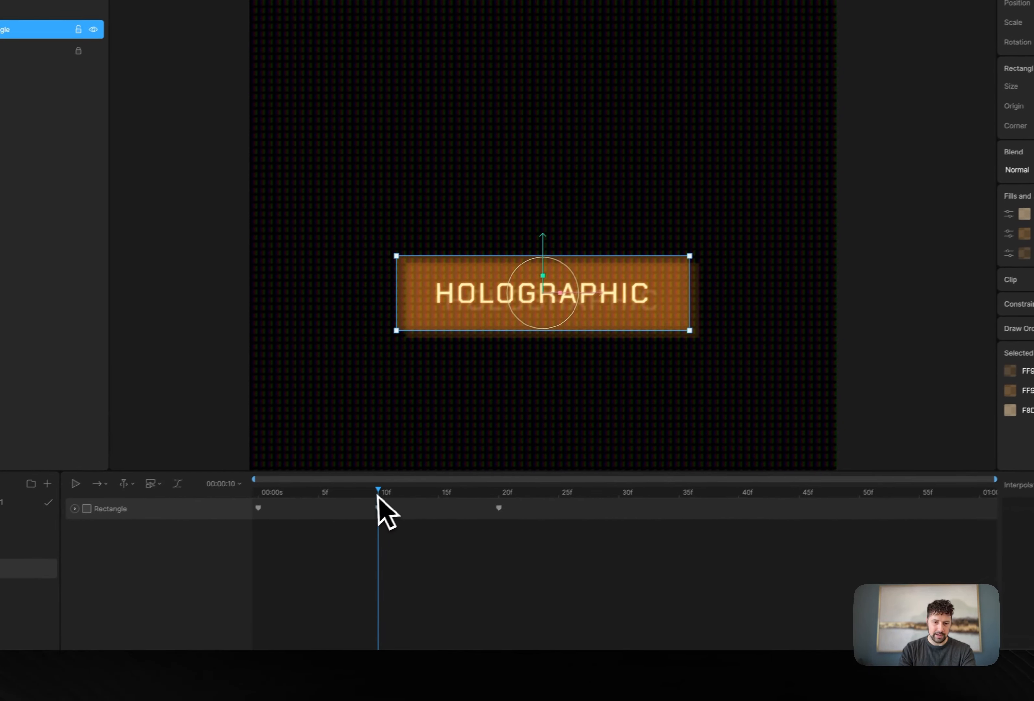
{"action": "left_click_drag", "start_coordinate": [203, 577], "coordinate": [84, 567]}
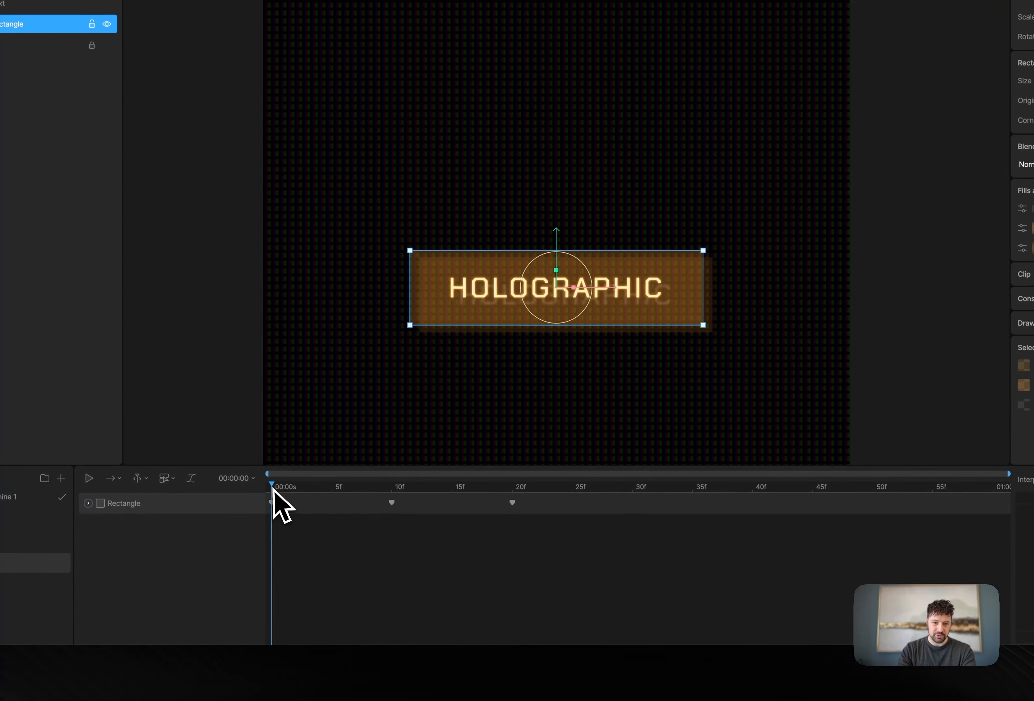
{"action": "left_click_drag", "start_coordinate": [272, 489], "coordinate": [493, 485]}
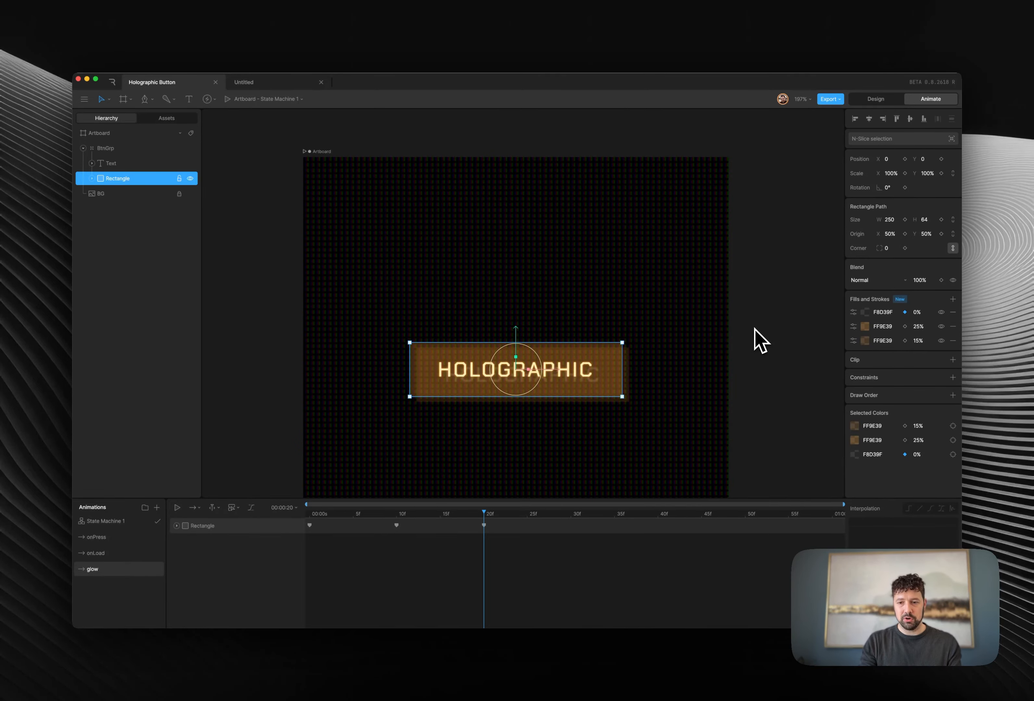
Step: Check the F8D39F fill's feather amount at frame 20 and at the start of the glow timeline
{"action": "left_click", "coordinate": [853, 313]}
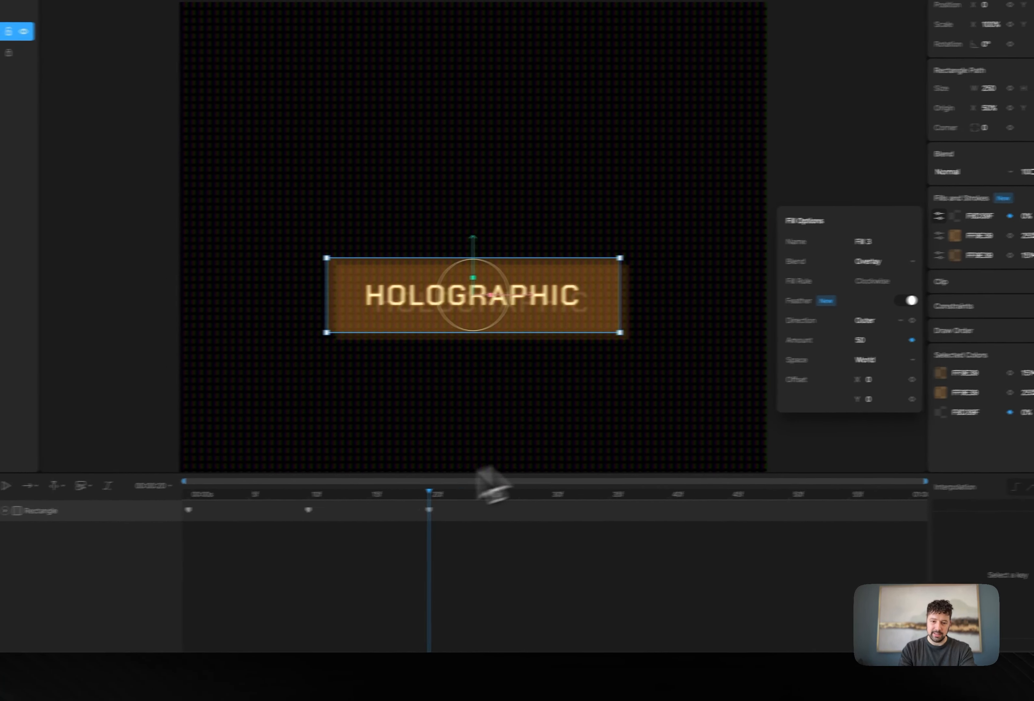
{"action": "left_click", "coordinate": [265, 558]}
{"action": "left_click_drag", "start_coordinate": [427, 494], "coordinate": [282, 488]}
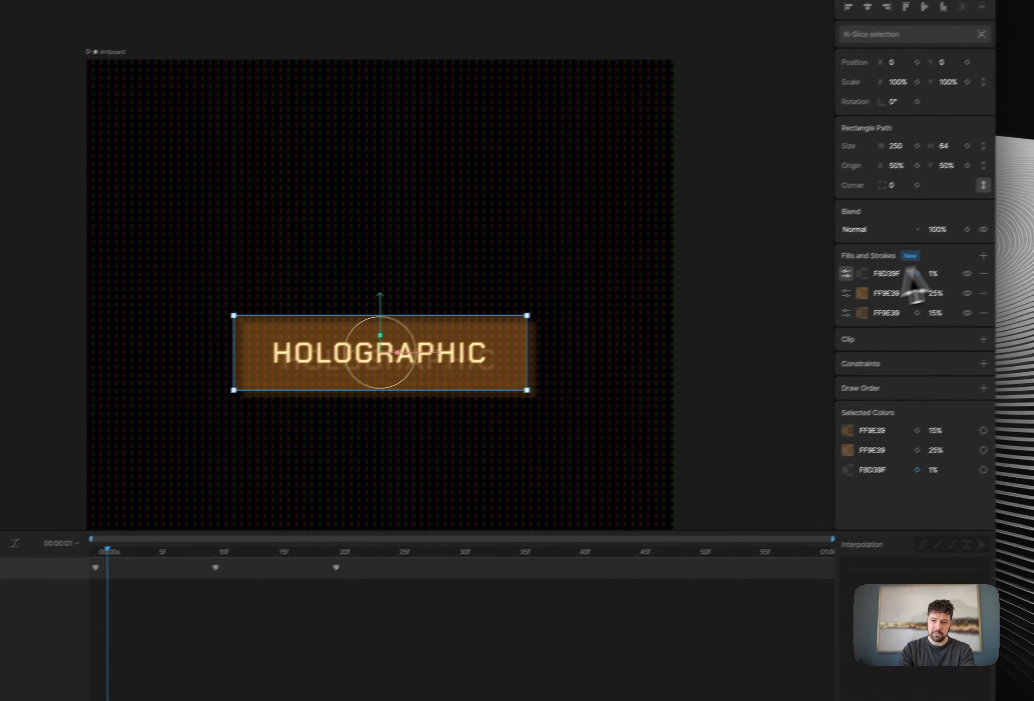
{"action": "left_click", "coordinate": [1007, 213]}
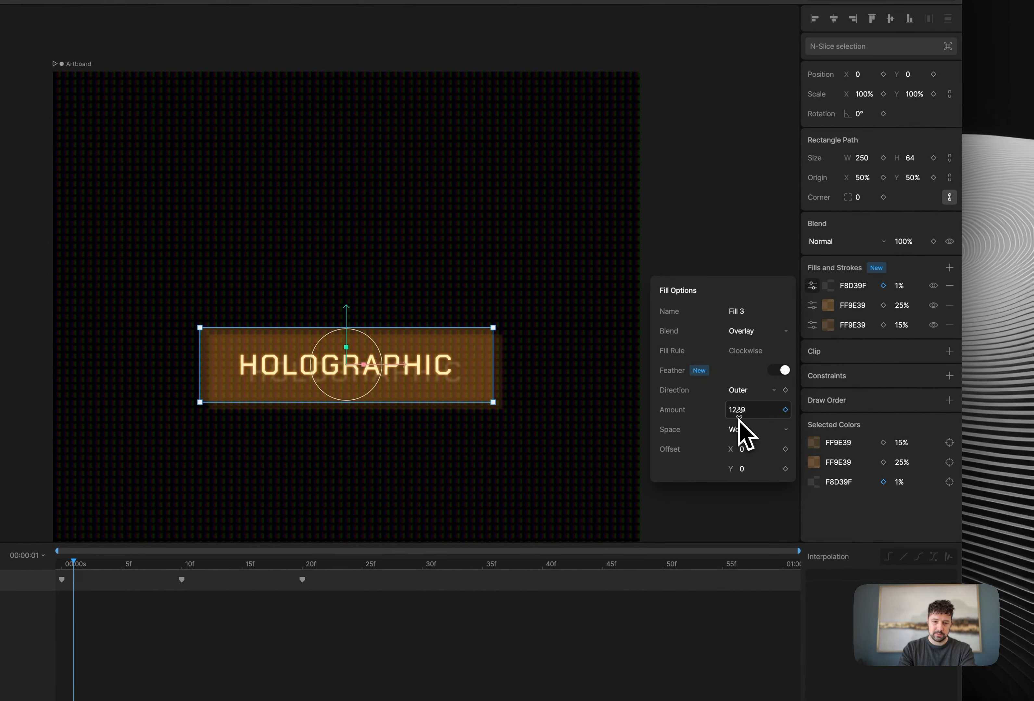
{"action": "left_click", "coordinate": [739, 414]}
{"action": "left_click", "coordinate": [62, 565]}
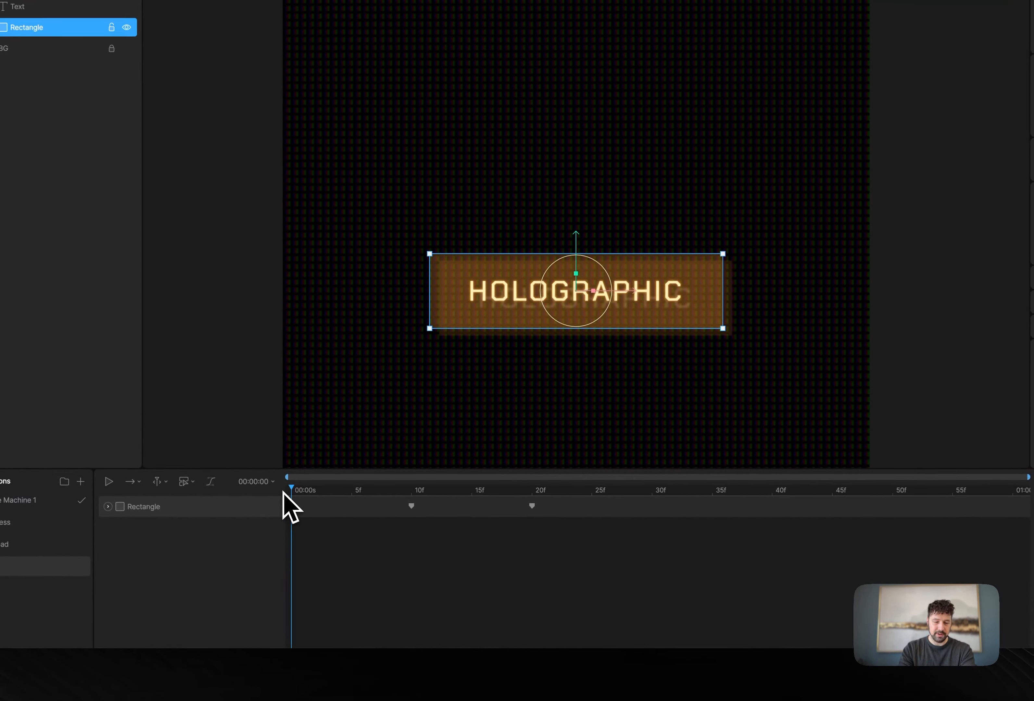
Step: Scrub the glow timeline back and forth to preview the feathered flash
{"action": "left_click", "coordinate": [297, 493]}
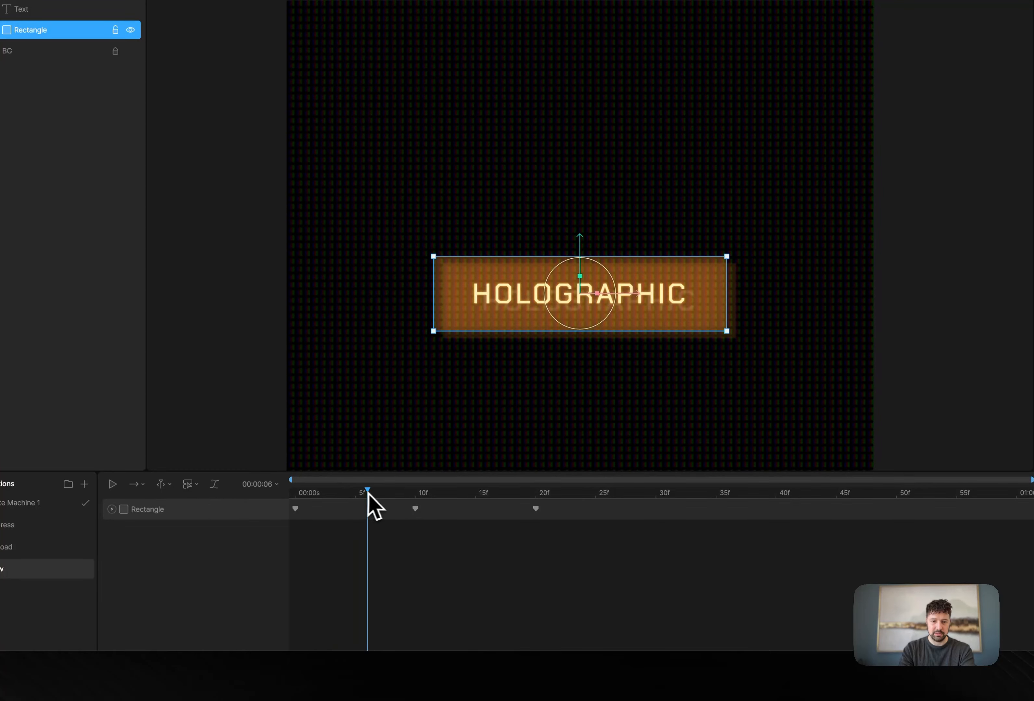
{"action": "left_click_drag", "start_coordinate": [452, 492], "coordinate": [351, 487]}
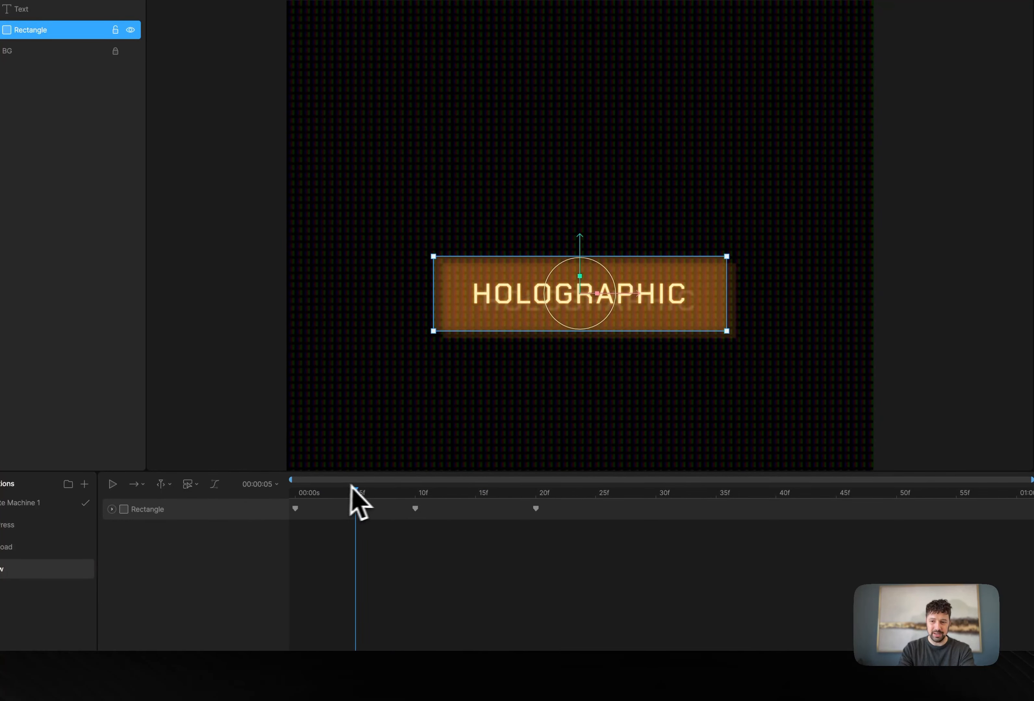
{"action": "left_click_drag", "start_coordinate": [477, 495], "coordinate": [261, 497]}
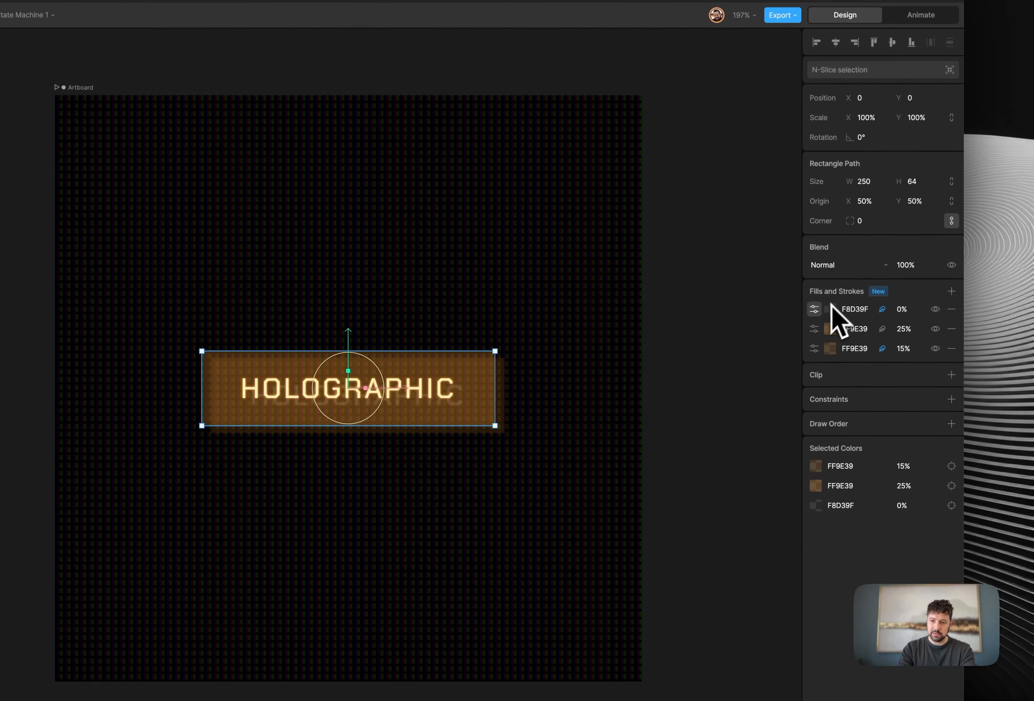
Step: In Design mode, set the F8D39F fill's blend mode to Color Dodge, and return to Animate mode
{"action": "left_click", "coordinate": [851, 314]}
{"action": "left_click", "coordinate": [751, 356]}
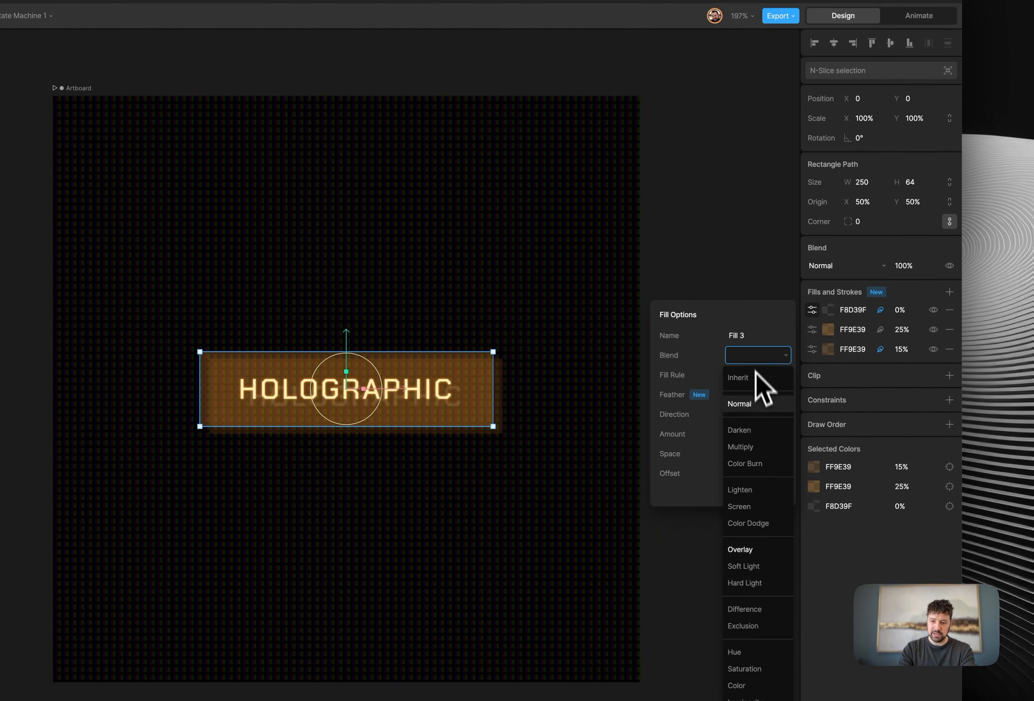
{"action": "left_click", "coordinate": [756, 522]}
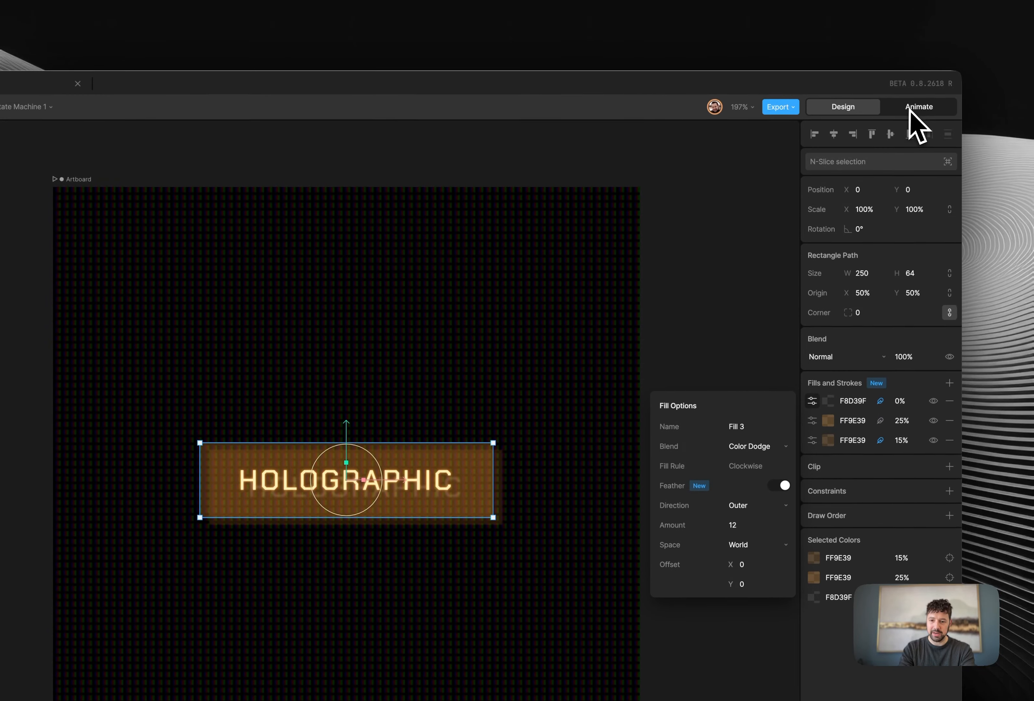
{"action": "left_click", "coordinate": [919, 16]}
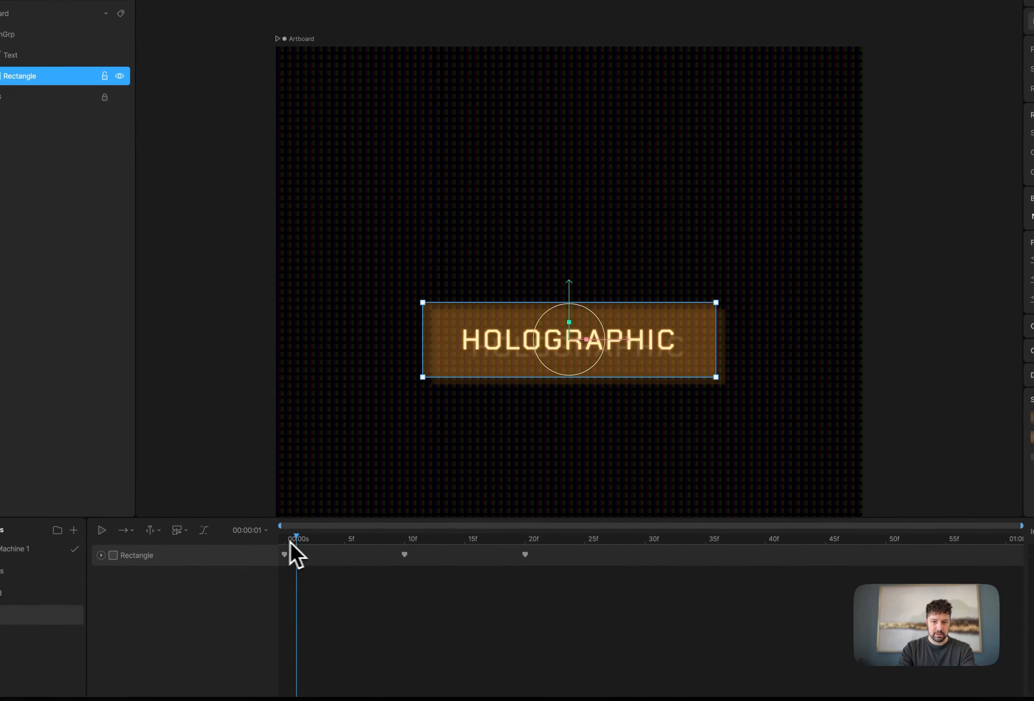
Step: Scrub the glow timeline around frame 10 to preview the Color Dodge flash
{"action": "left_click_drag", "start_coordinate": [290, 542], "coordinate": [352, 535]}
{"action": "mouse_move", "coordinate": [411, 524]}
{"action": "left_mouse_down"}
{"action": "mouse_move", "coordinate": [454, 523]}
{"action": "mouse_move", "coordinate": [394, 522]}
{"action": "left_mouse_up"}
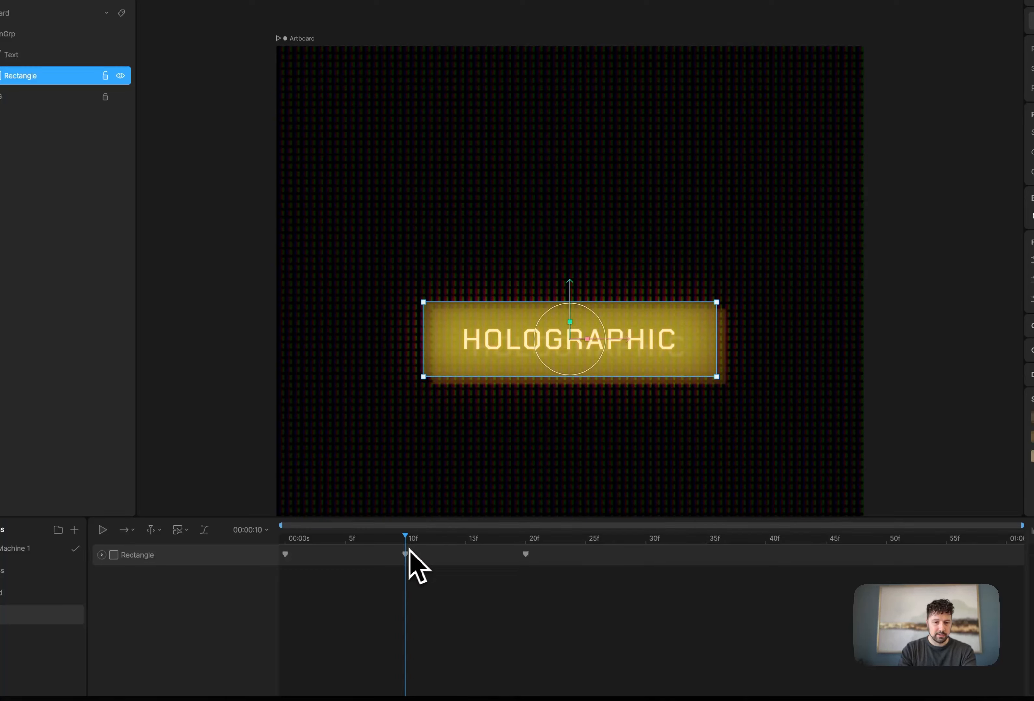
{"action": "left_click_drag", "start_coordinate": [408, 551], "coordinate": [406, 521]}
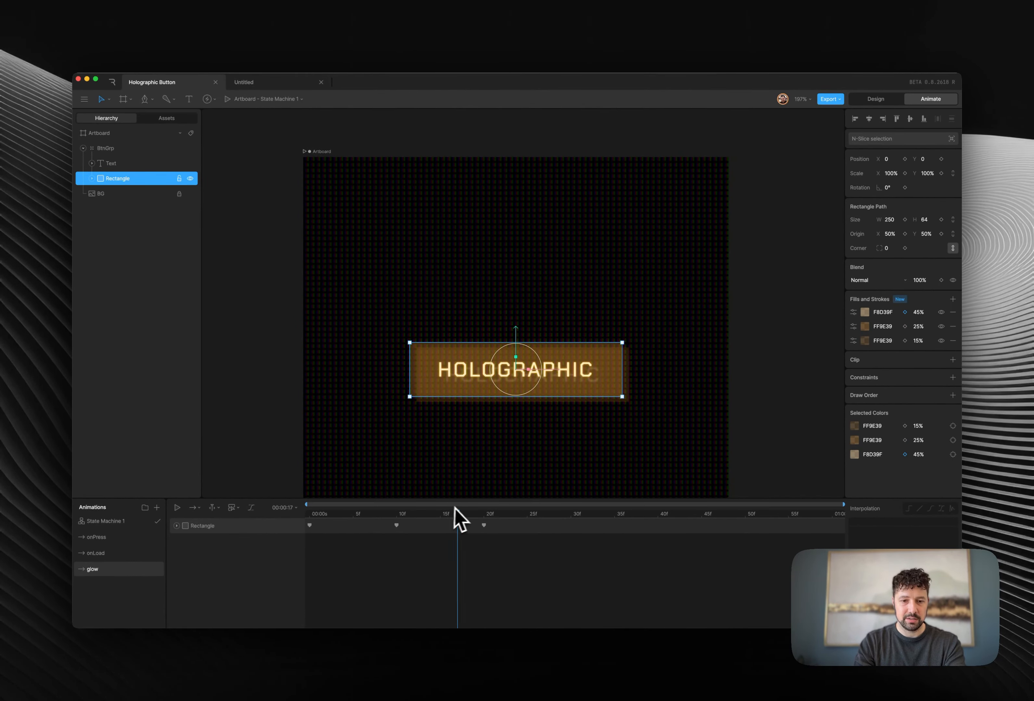
Step: Set the F8D39F fill's feather amount to 75 at frame 20, scrub the glow timeline to preview it, and stop at frame 10
{"action": "left_click_drag", "start_coordinate": [473, 505], "coordinate": [484, 506]}
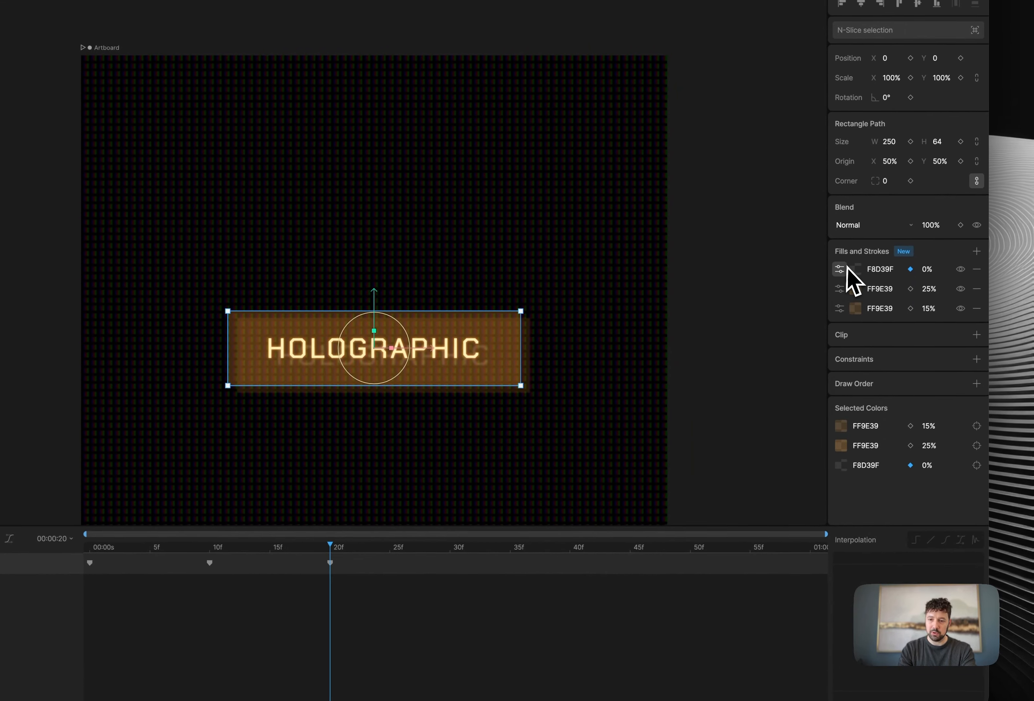
{"action": "left_click", "coordinate": [853, 311]}
{"action": "left_click", "coordinate": [805, 356]}
{"action": "left_click", "coordinate": [774, 395]}
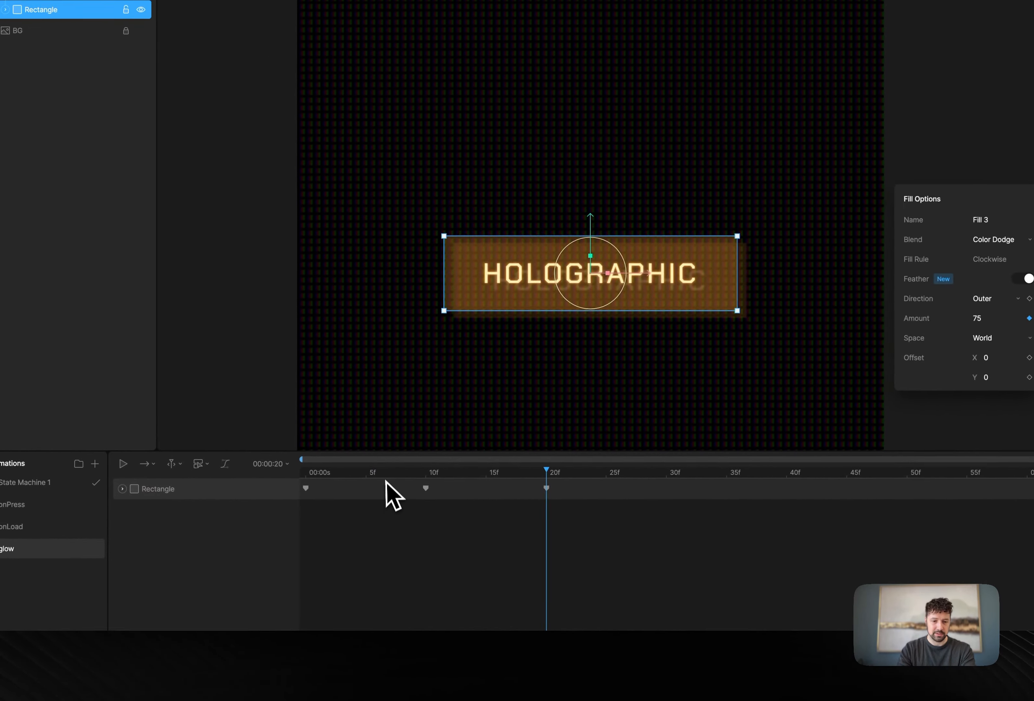
{"action": "mouse_move", "coordinate": [111, 554]}
{"action": "left_mouse_down"}
{"action": "mouse_move", "coordinate": [62, 555]}
{"action": "mouse_move", "coordinate": [106, 554]}
{"action": "left_mouse_up"}
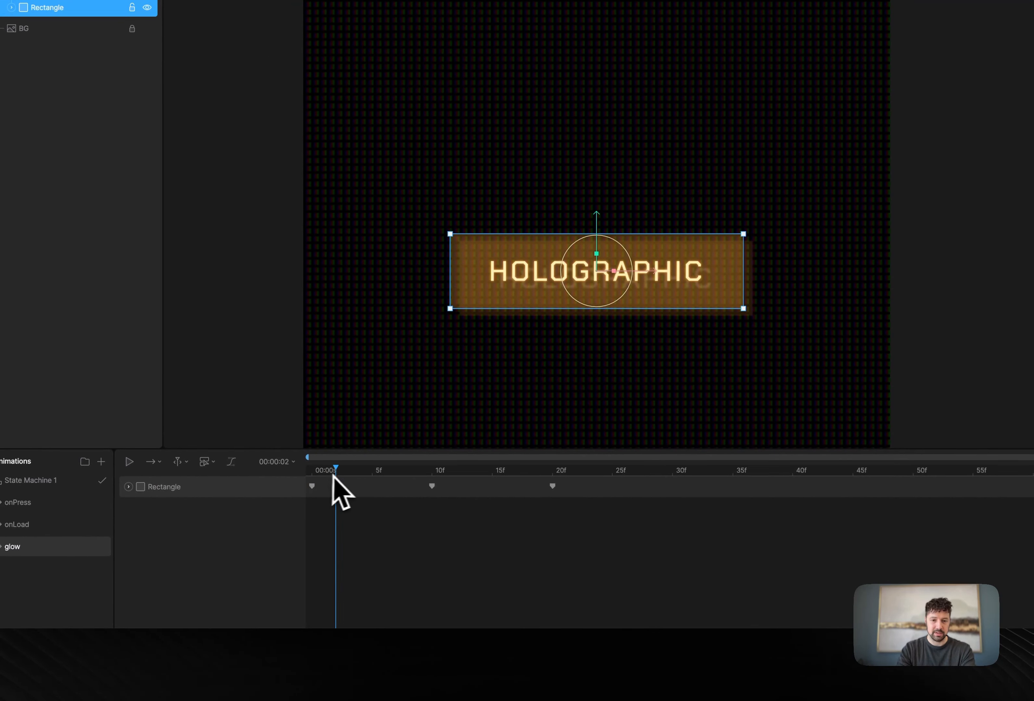
{"action": "left_click_drag", "start_coordinate": [333, 475], "coordinate": [493, 459]}
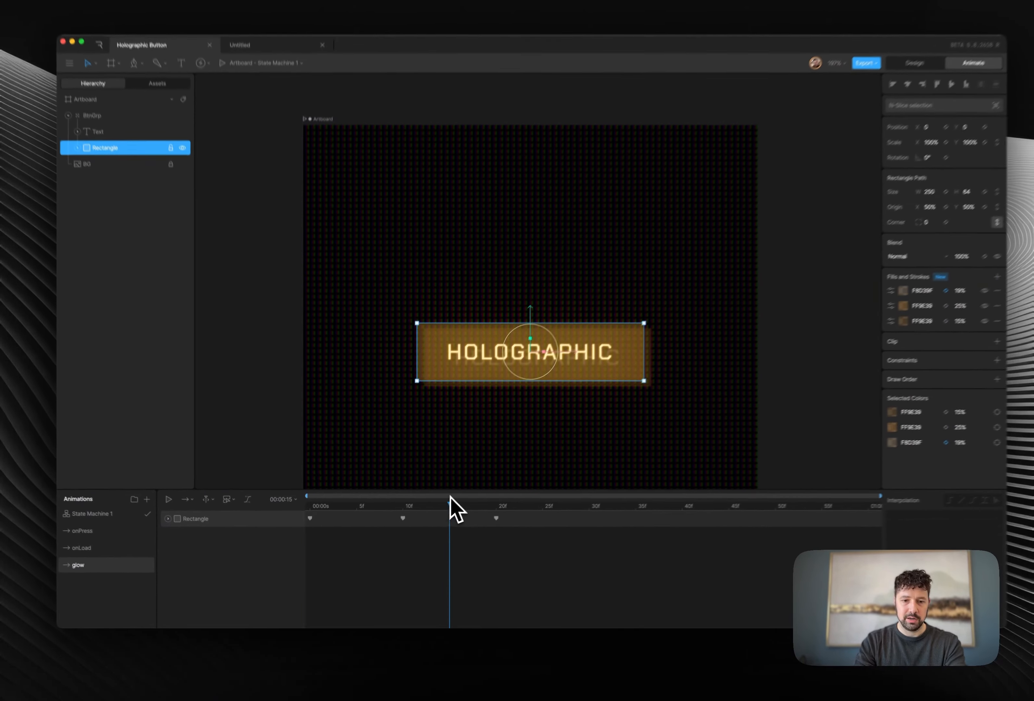
{"action": "left_click_drag", "start_coordinate": [456, 509], "coordinate": [411, 516]}
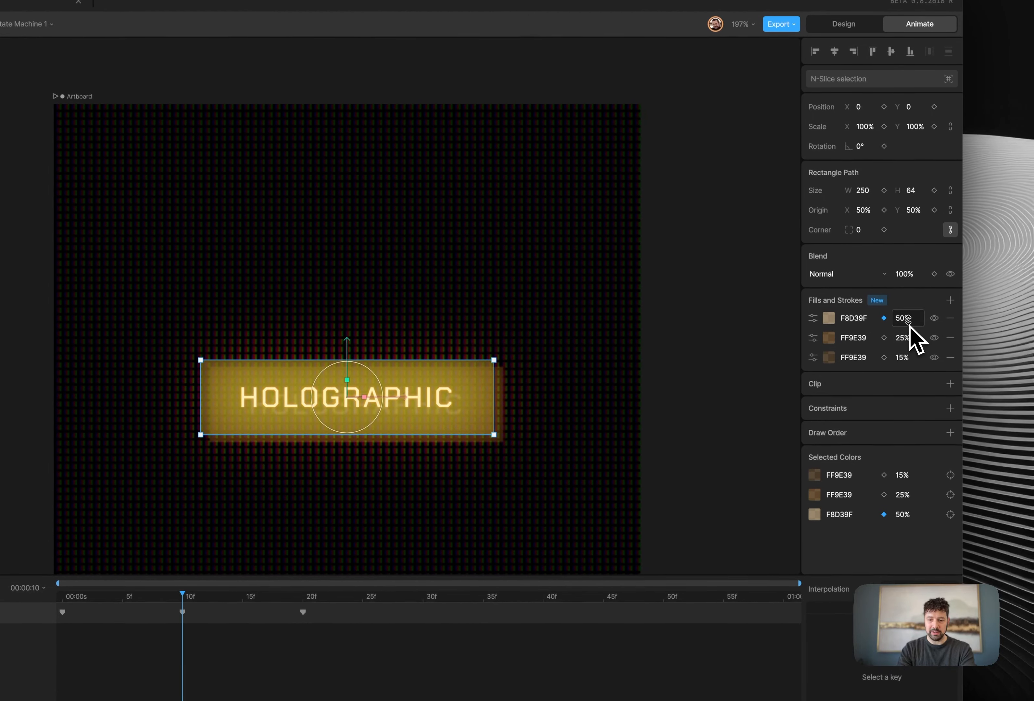
Step: Try 75% and 25% opacity on the F8D39F fill's frame 10 key, and restore it to 50%
{"action": "left_click", "coordinate": [907, 321]}
{"action": "type", "text": "75"}
{"action": "key", "text": "Return"}
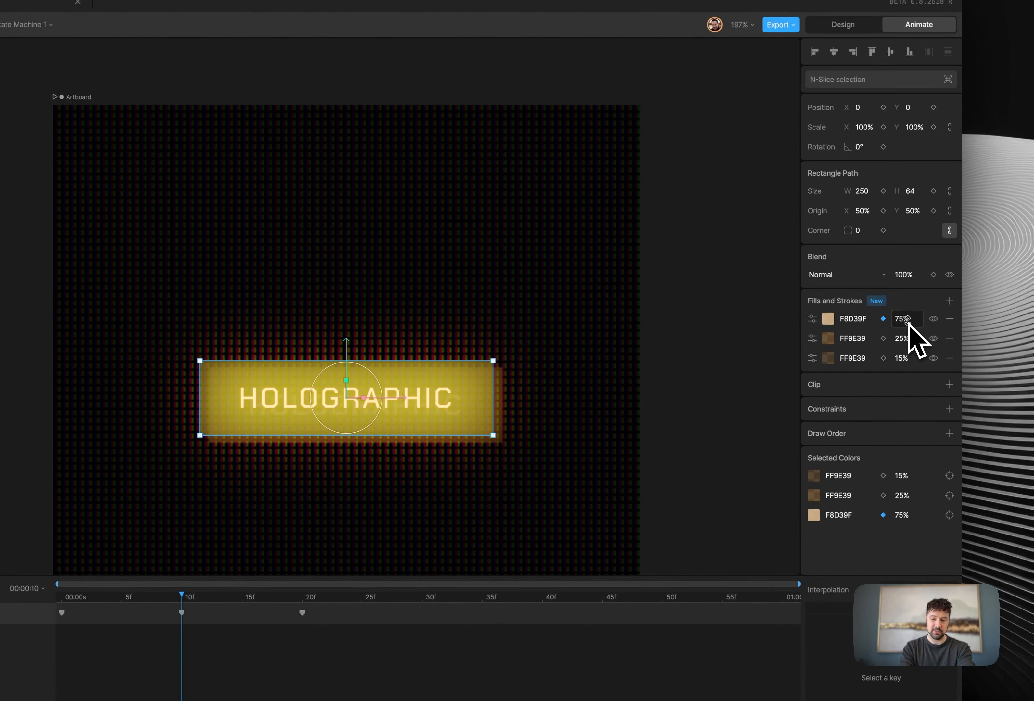
{"action": "type", "text": "50"}
{"action": "key", "text": "Return"}
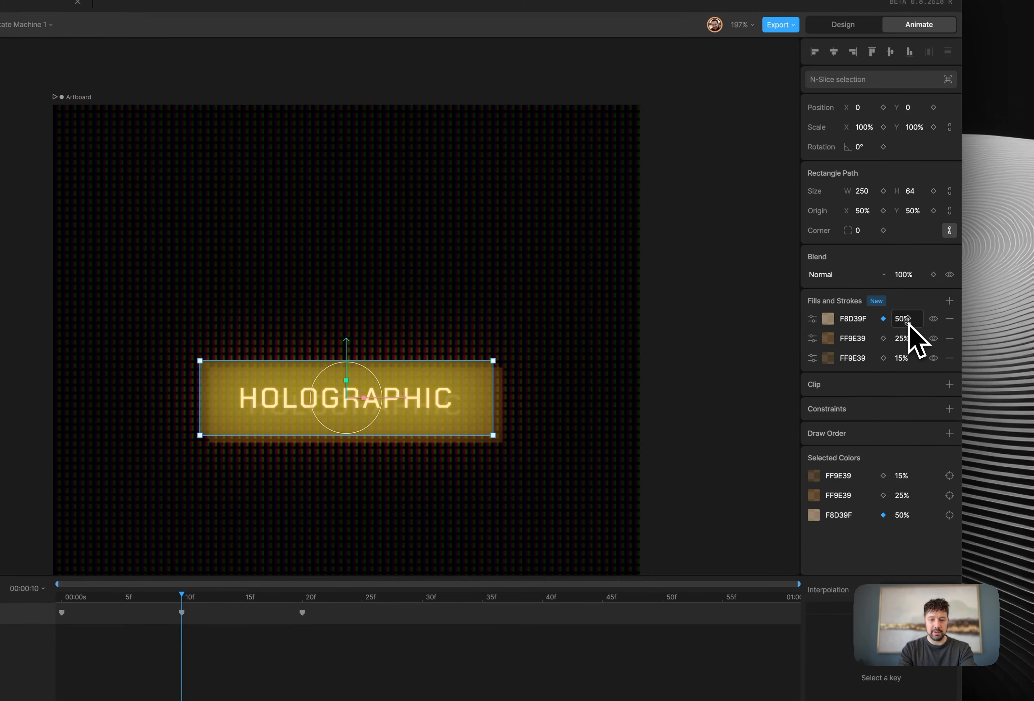
{"action": "type", "text": "25"}
{"action": "key", "text": "Return"}
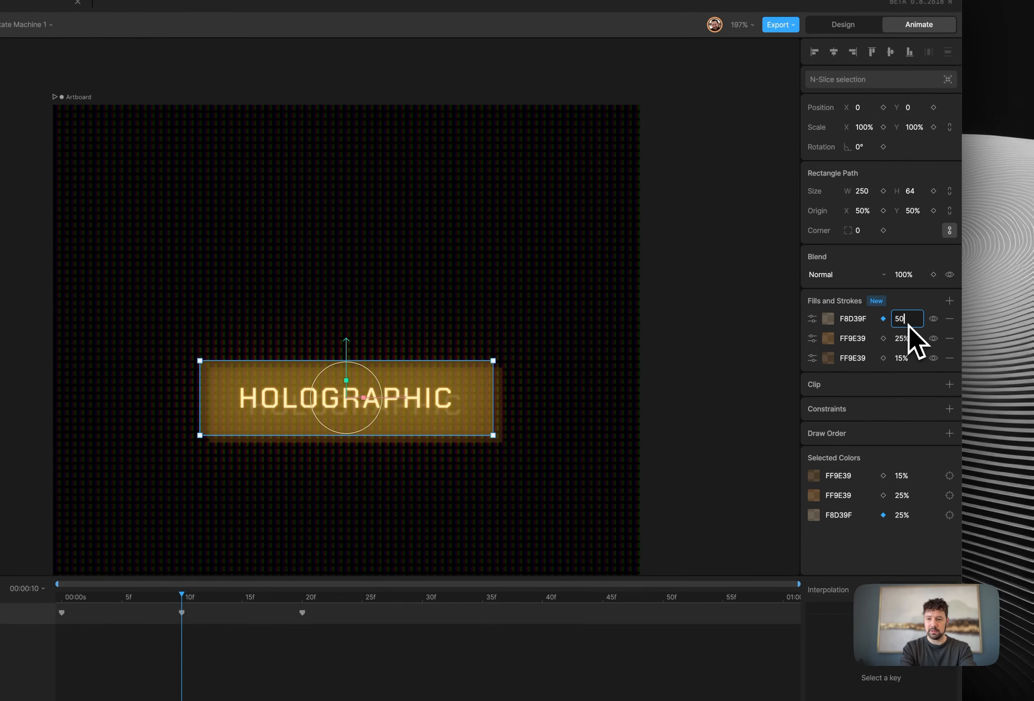
{"action": "type", "text": "50"}
{"action": "key", "text": "Return"}
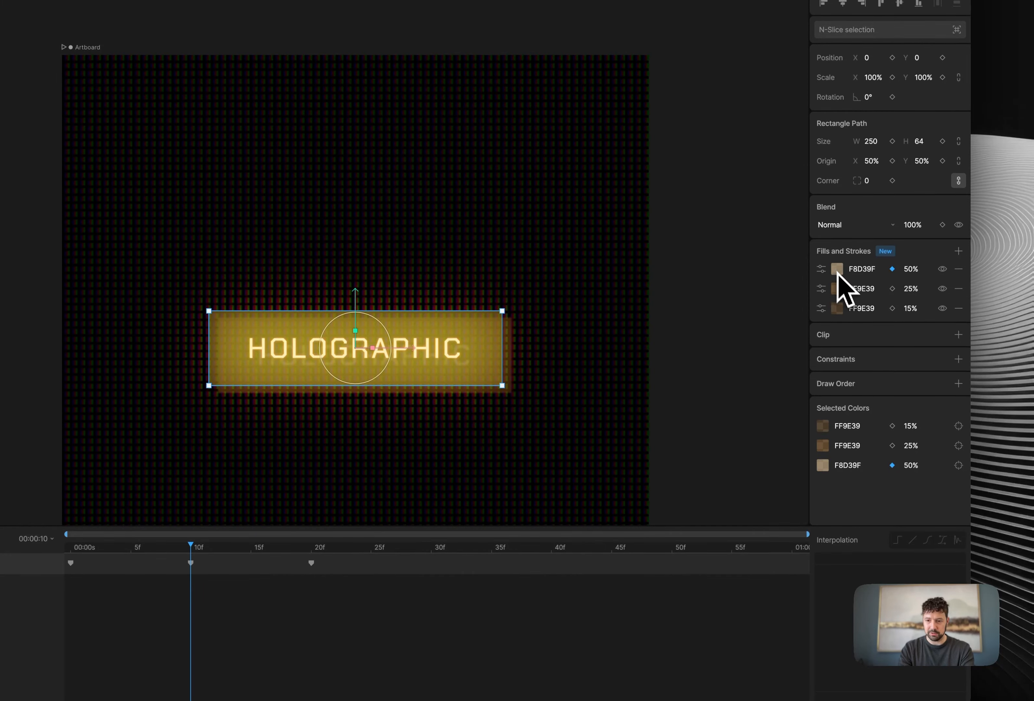
Step: Change the feathered fill's colour to FF9E39 on the frame 10 key, and scrub the glow timeline back to frame 0
{"action": "left_click", "coordinate": [859, 269]}
{"action": "type", "text": "FF9E39"}
{"action": "key", "text": "Return"}
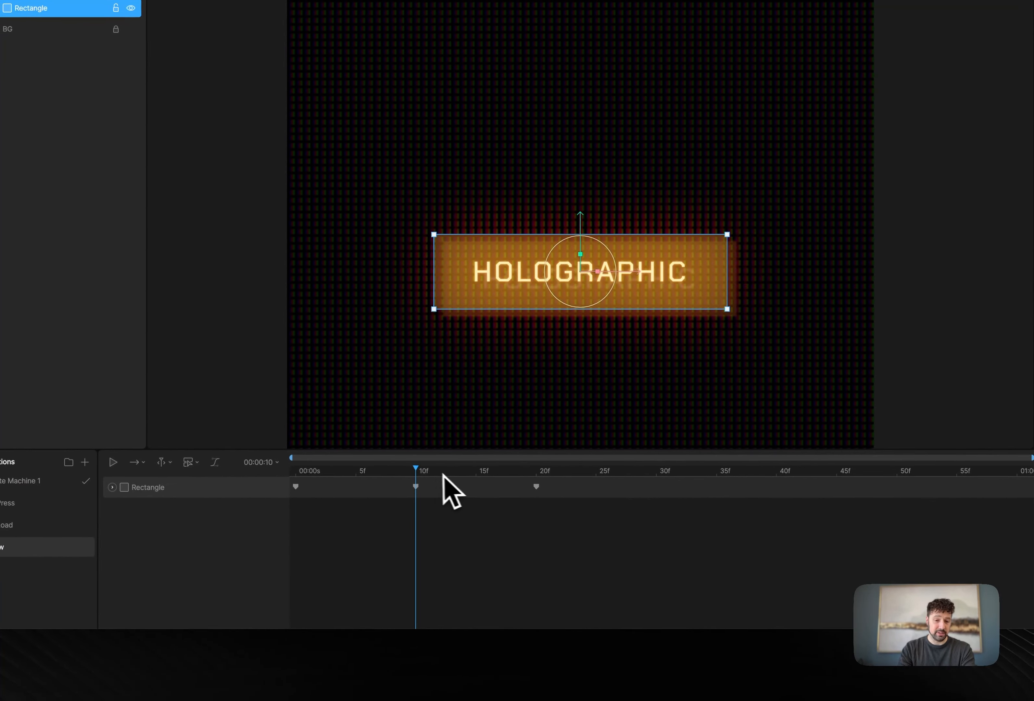
{"action": "mouse_move", "coordinate": [420, 474]}
{"action": "left_mouse_down"}
{"action": "mouse_move", "coordinate": [336, 479]}
{"action": "mouse_move", "coordinate": [457, 468]}
{"action": "mouse_move", "coordinate": [573, 440]}
{"action": "mouse_move", "coordinate": [479, 462]}
{"action": "mouse_move", "coordinate": [425, 457]}
{"action": "left_mouse_up"}
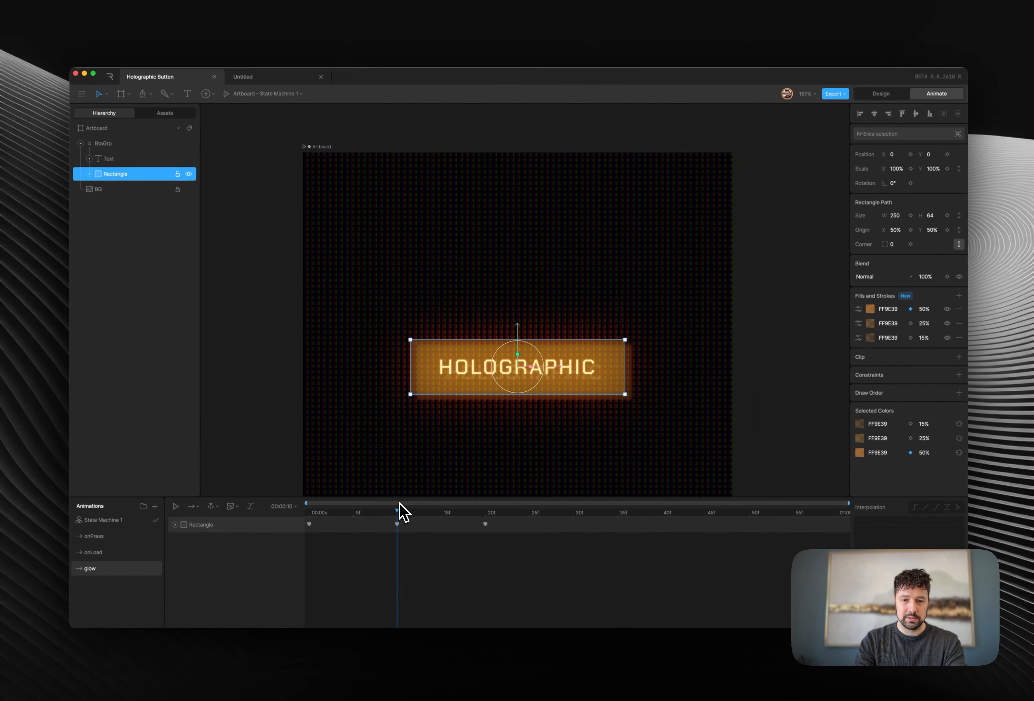
{"action": "left_click_drag", "start_coordinate": [398, 505], "coordinate": [324, 509]}
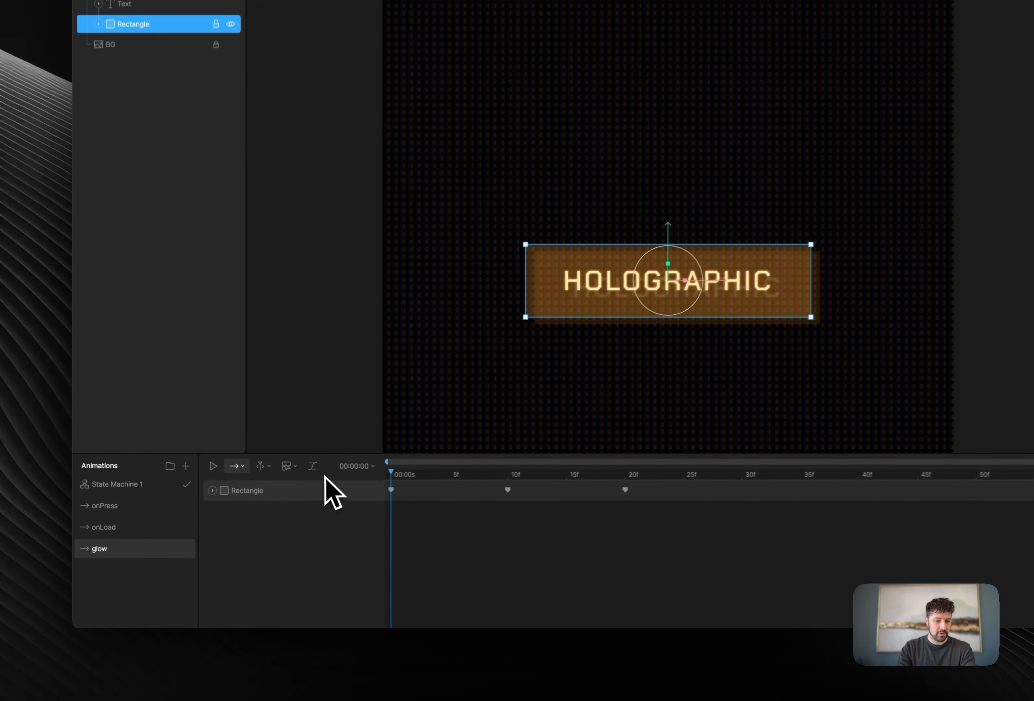
Step: Add a layer named glow to State Machine 1 and place the glow animation between Entry and Any State
{"action": "left_click", "coordinate": [134, 482]}
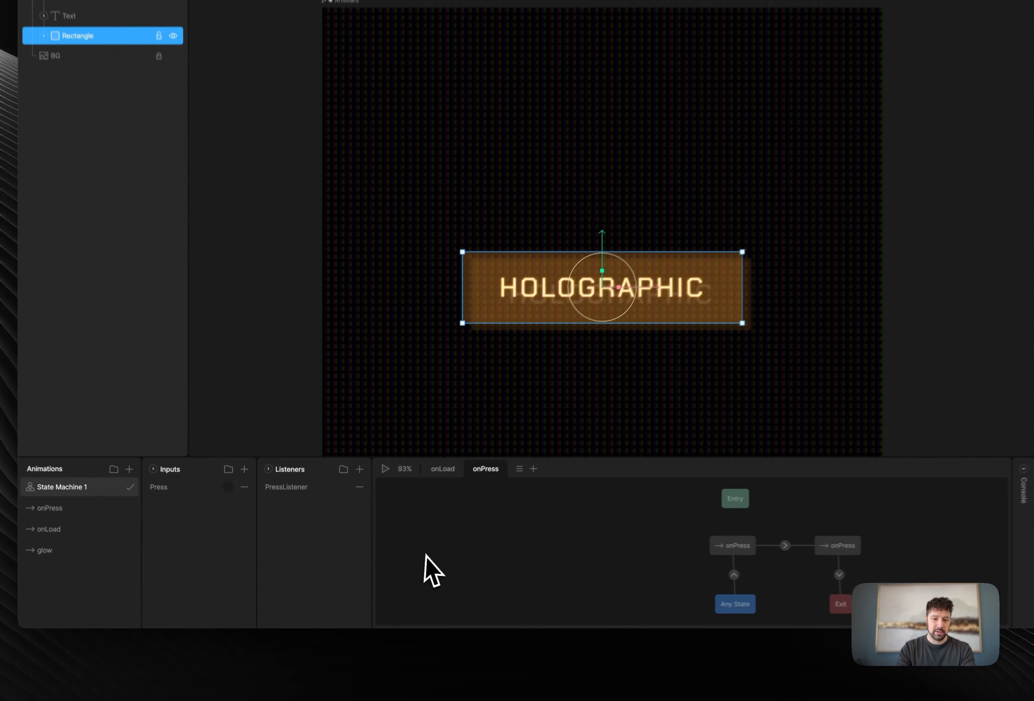
{"action": "left_click", "coordinate": [546, 461]}
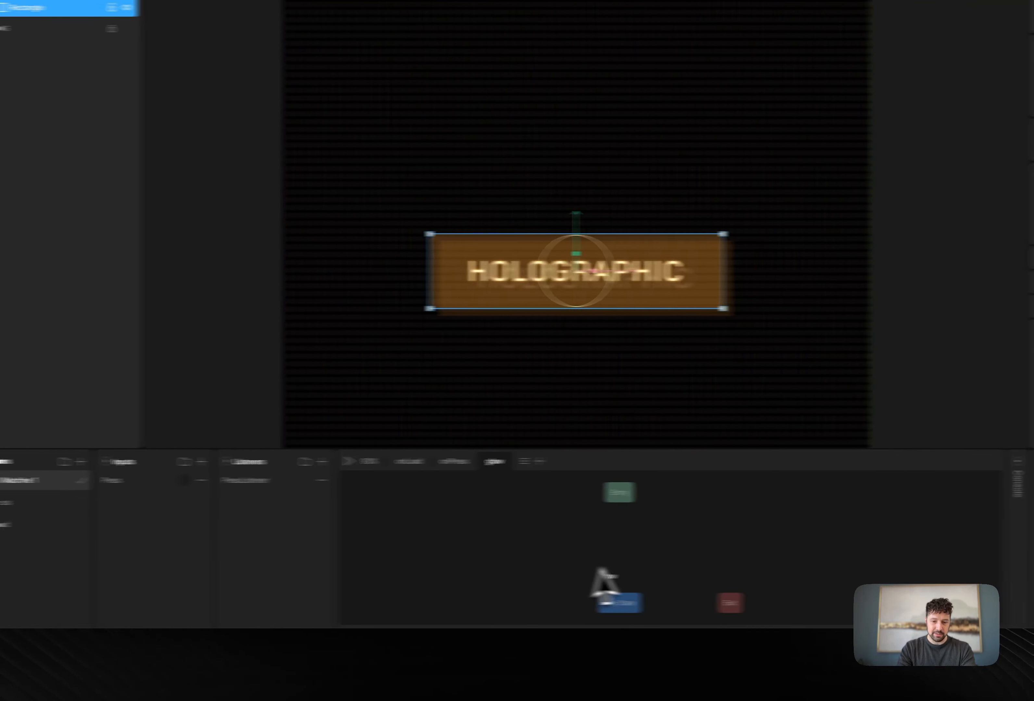
{"action": "left_click_drag", "start_coordinate": [599, 569], "coordinate": [619, 541]}
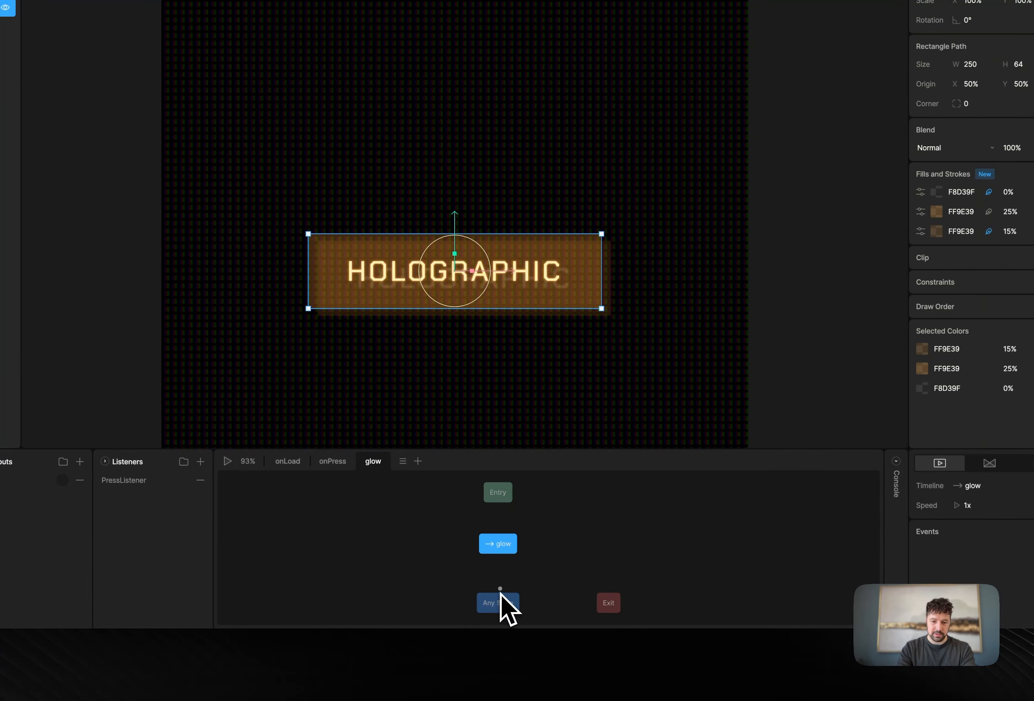
Step: Connect Any State to the glow state with a Press condition on the transition, and connect glow to Exit
{"action": "left_click_drag", "start_coordinate": [500, 593], "coordinate": [501, 553]}
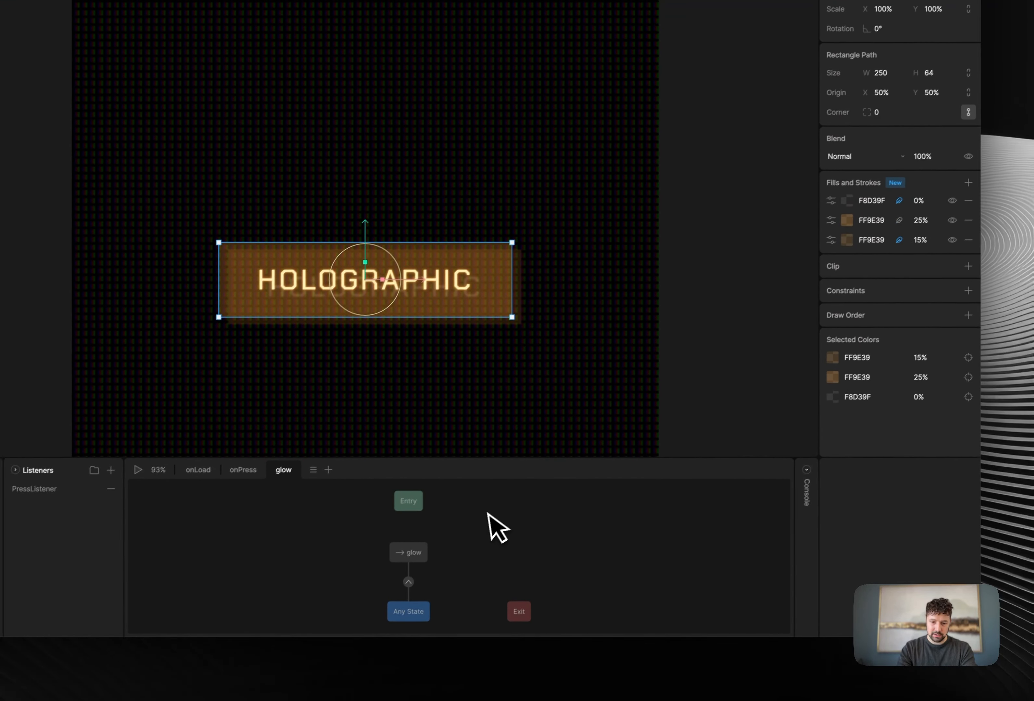
{"action": "left_click", "coordinate": [408, 582]}
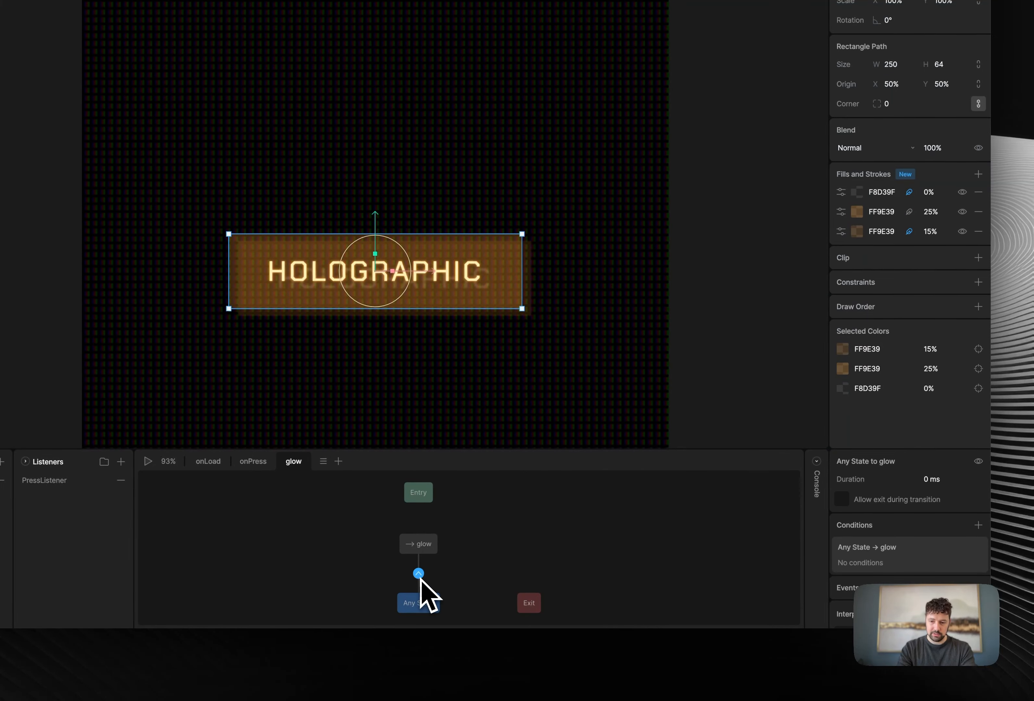
{"action": "left_click", "coordinate": [946, 530]}
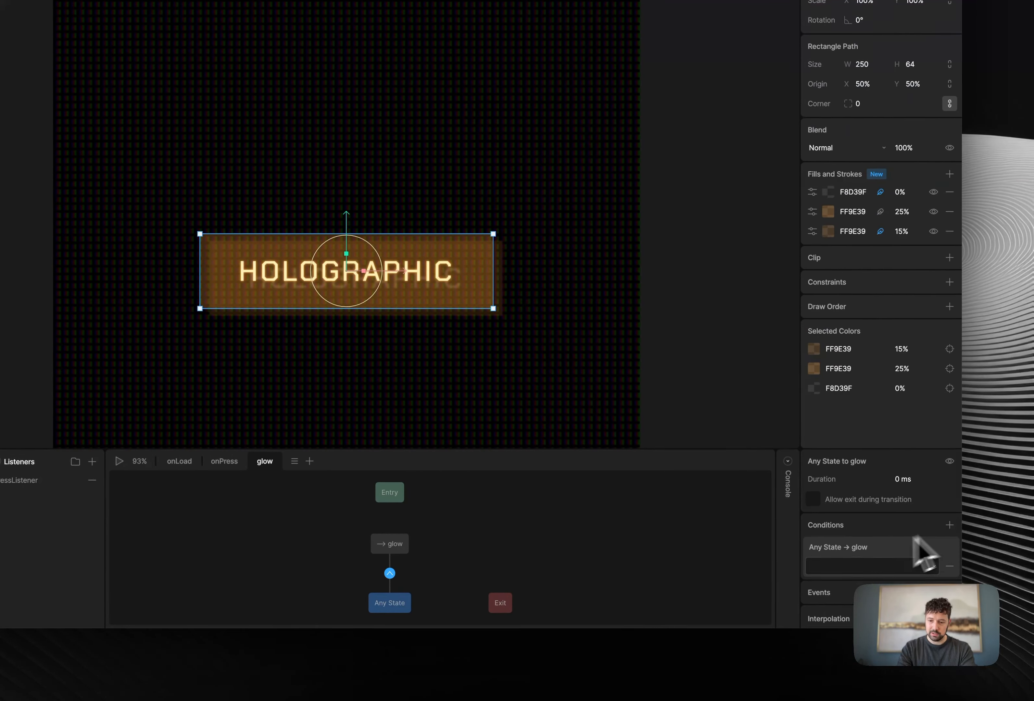
{"action": "left_click", "coordinate": [859, 564]}
{"action": "left_click", "coordinate": [847, 483]}
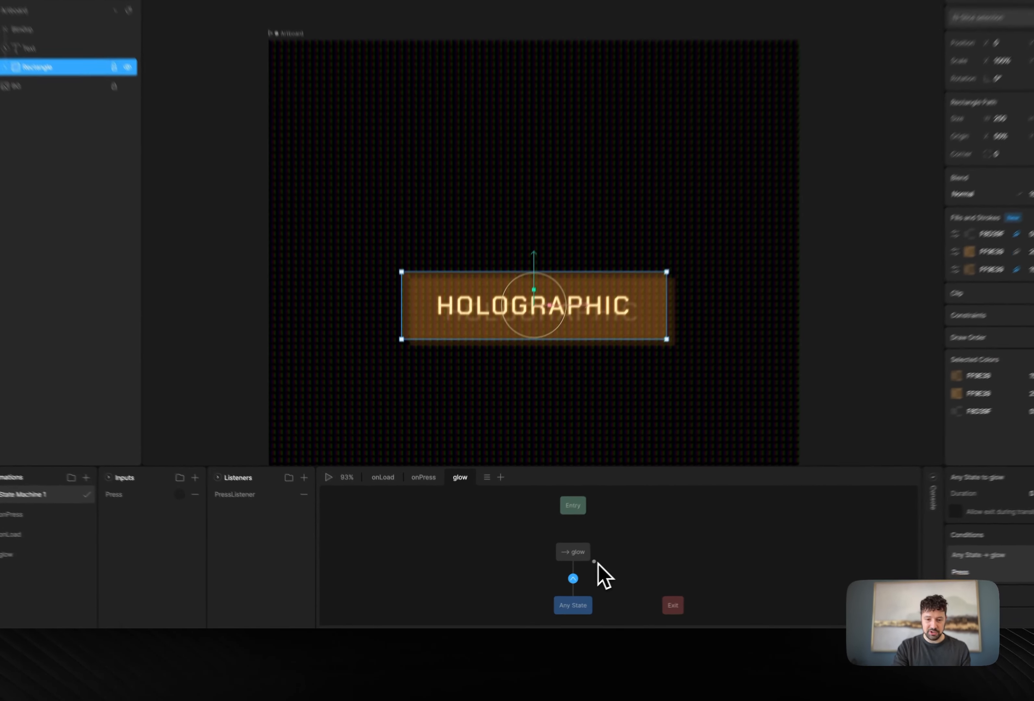
{"action": "left_click_drag", "start_coordinate": [594, 562], "coordinate": [670, 604]}
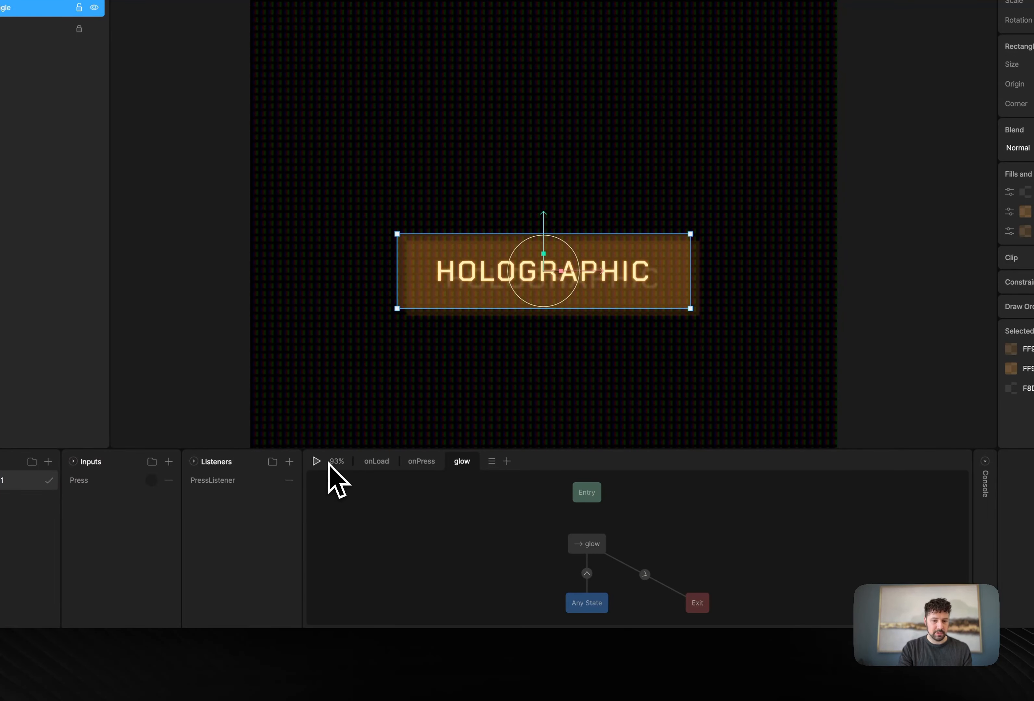
Step: Play the state machine, stop it to deselect the rectangle, and replay it to test the button's glow
{"action": "left_click", "coordinate": [317, 461]}
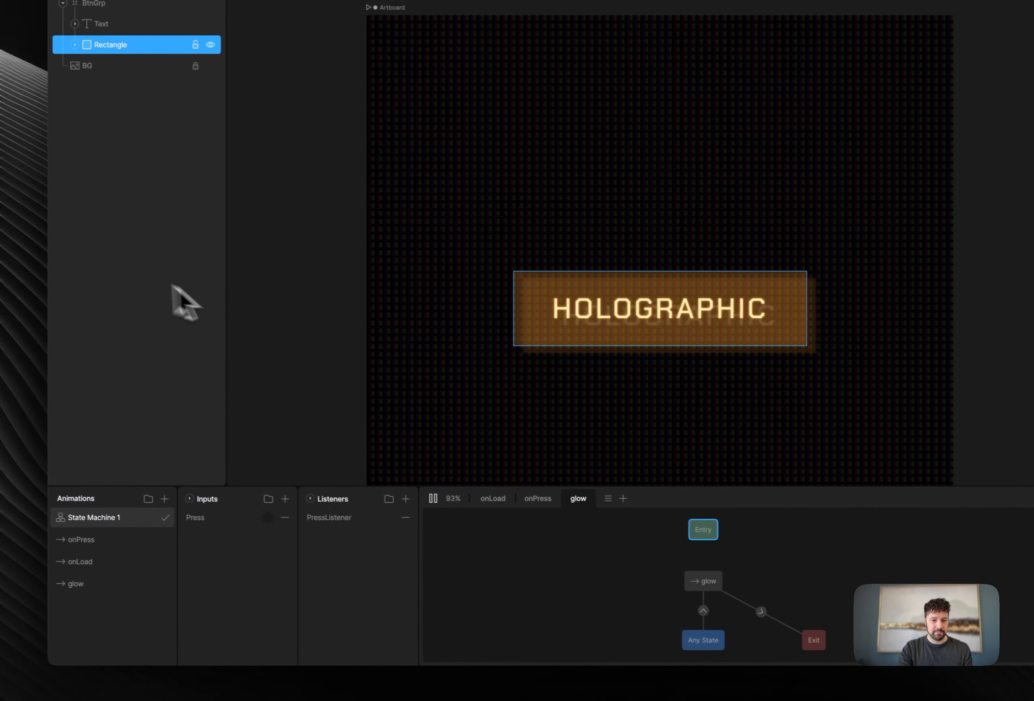
{"action": "left_click", "coordinate": [317, 461]}
{"action": "left_click", "coordinate": [452, 424]}
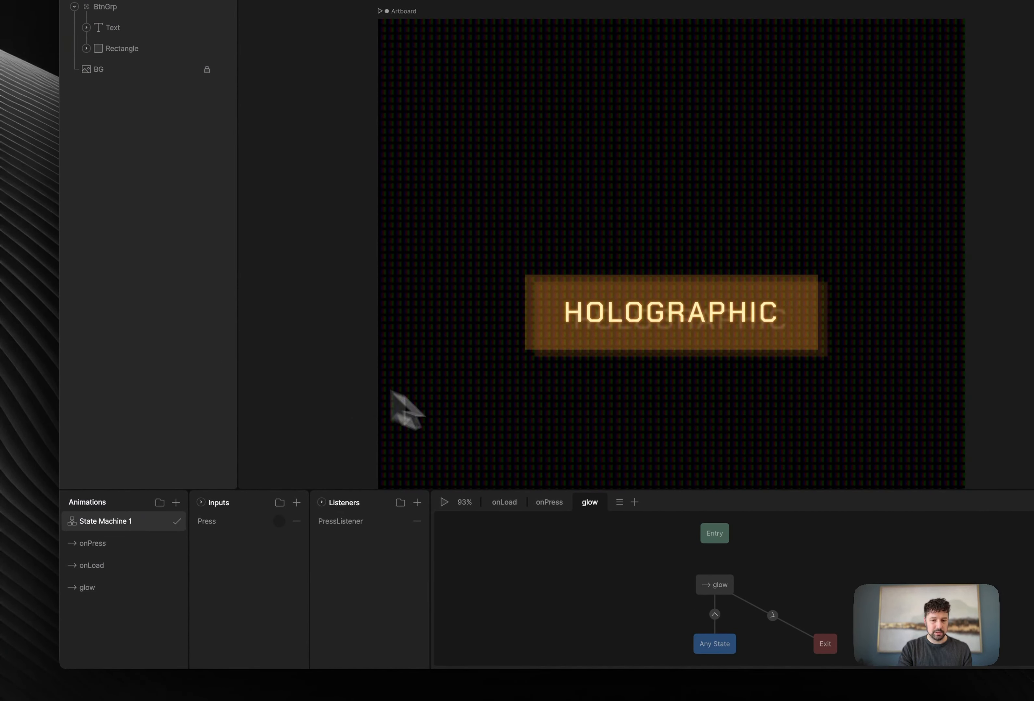
{"action": "left_click", "coordinate": [444, 502]}
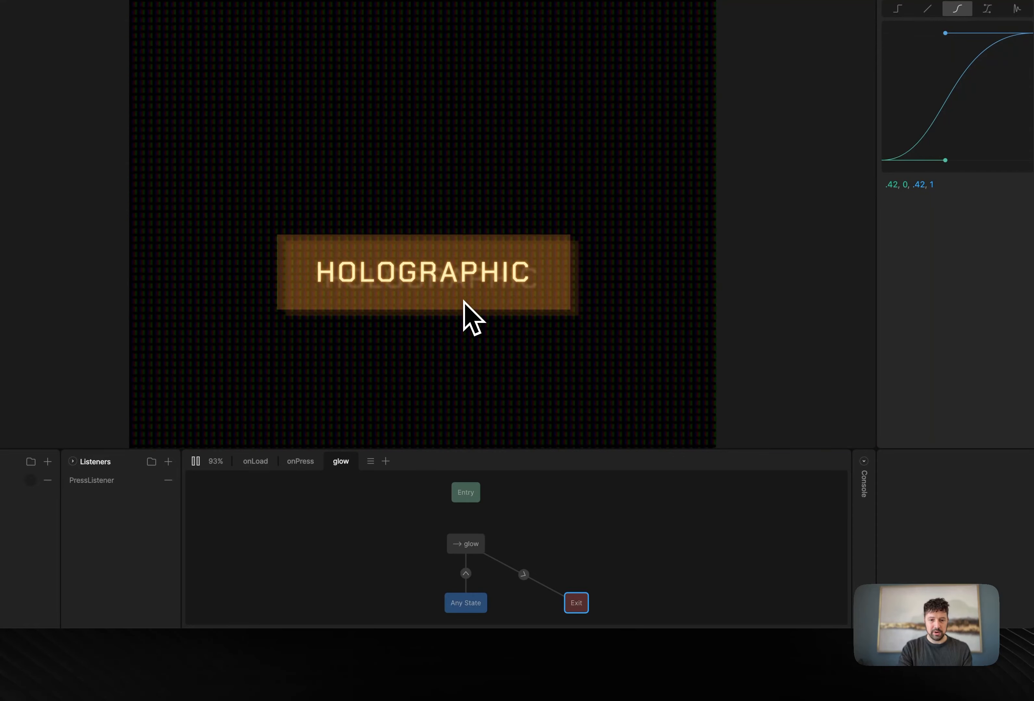
Step: Set the duration of the glow to Exit transition to 100% and restart the state machine preview
{"action": "left_click", "coordinate": [523, 575]}
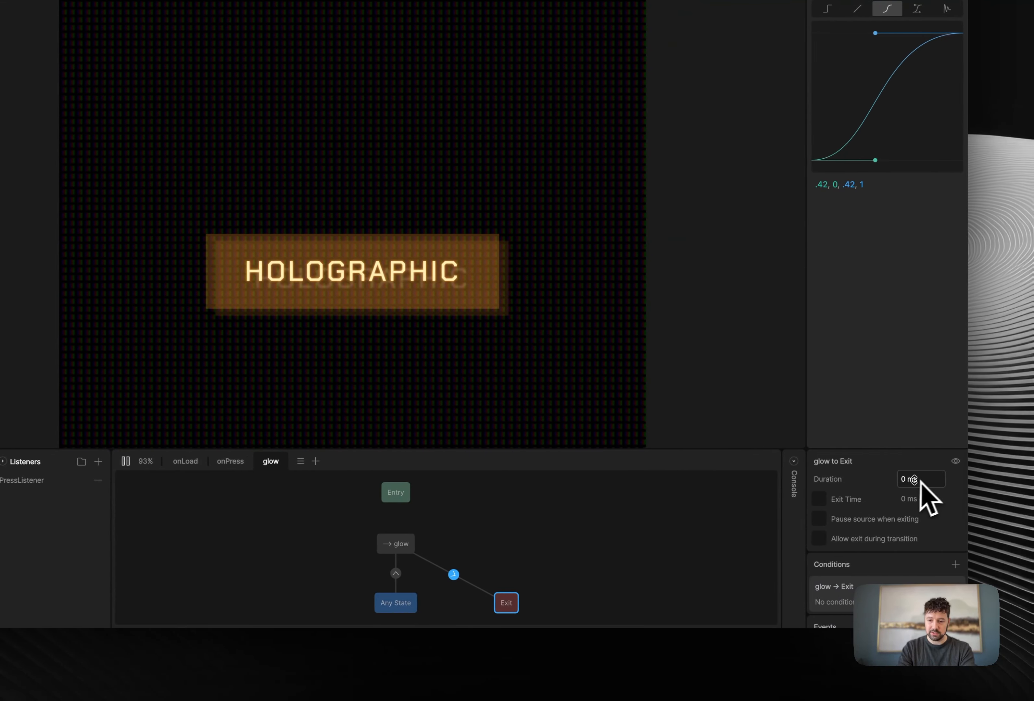
{"action": "left_click", "coordinate": [958, 479]}
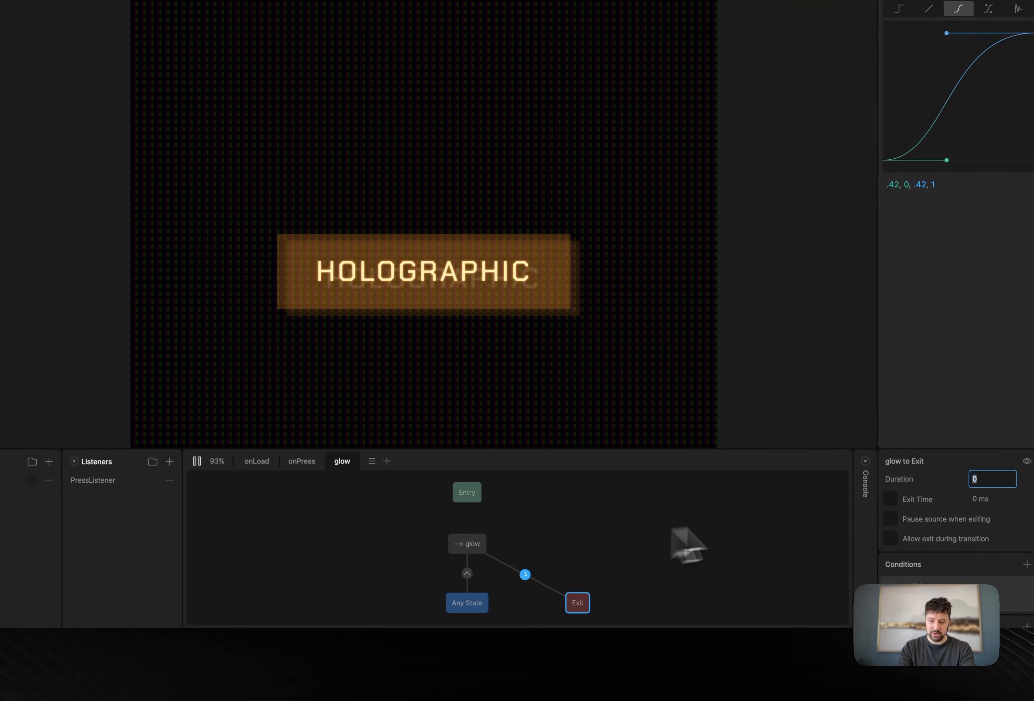
{"action": "type", "text": "100%"}
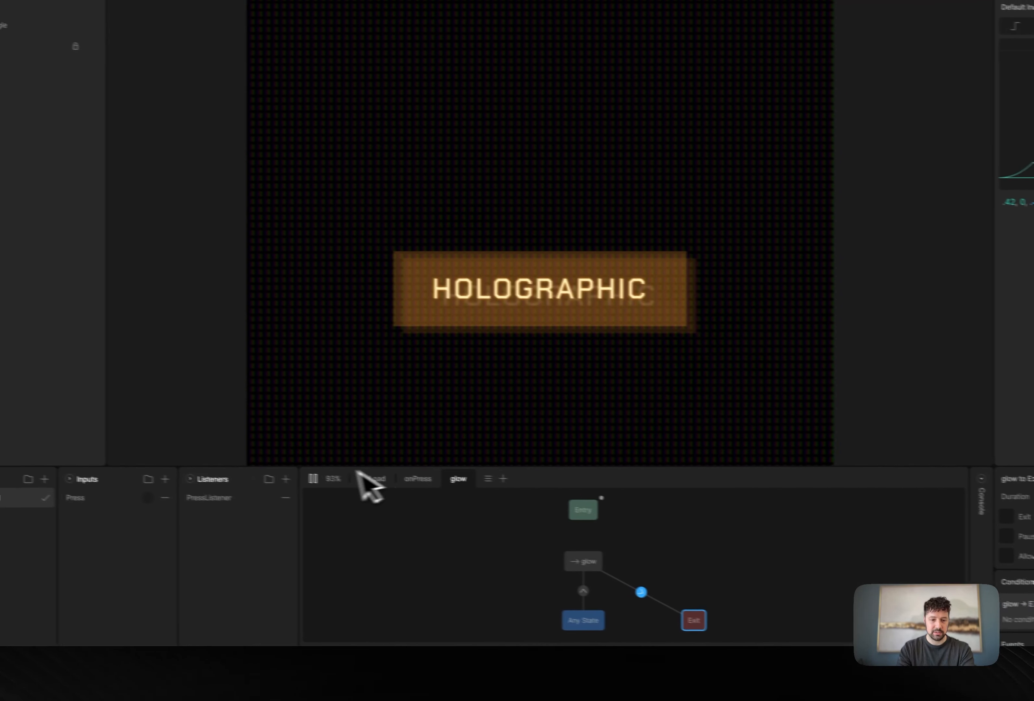
{"action": "left_click", "coordinate": [199, 461]}
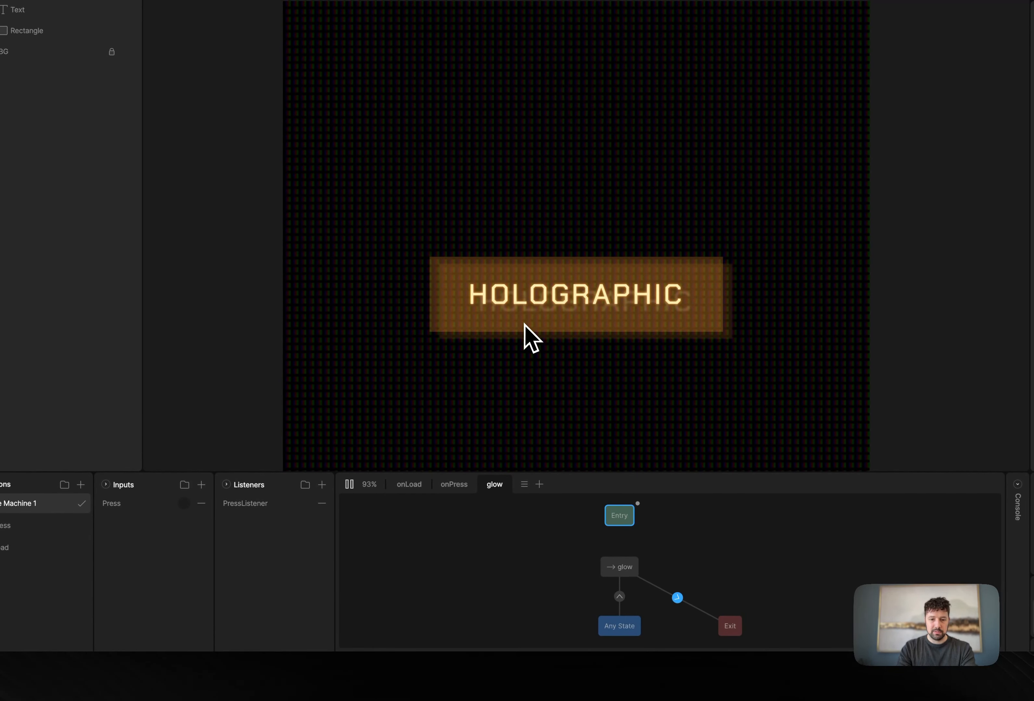